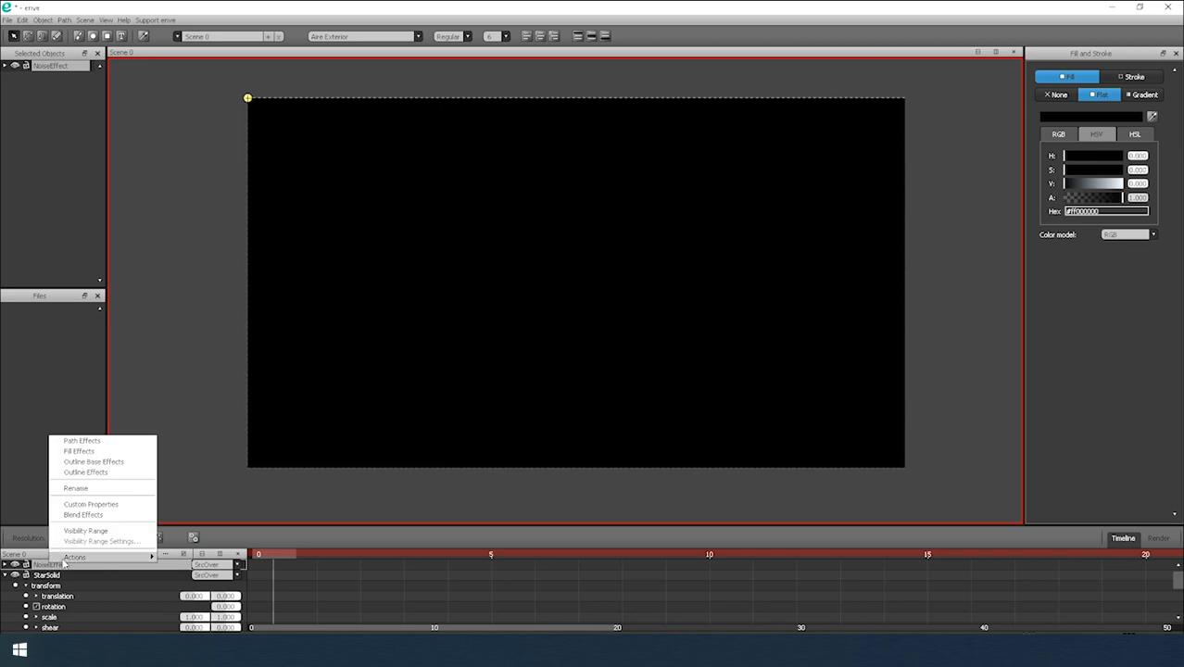
Add a Noise Fade raster effect to NoiseEffect and adjust its size, sharpness and time to form tiny scattered stars.
mouse_move(74, 556)
mouse_move(215, 613)
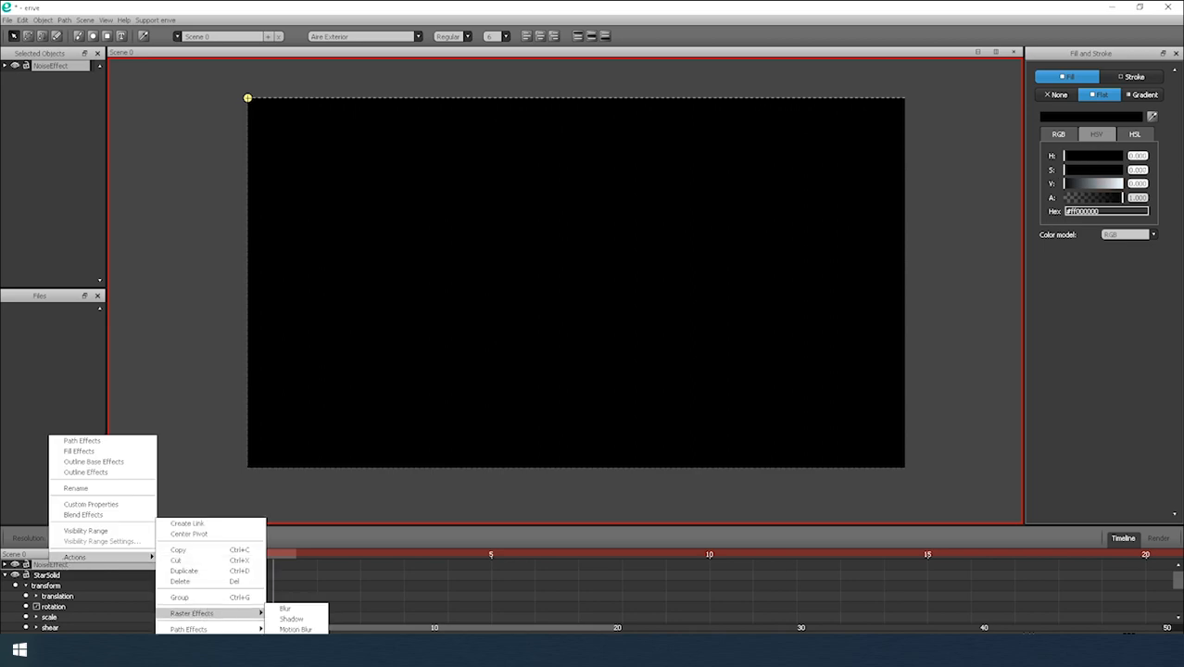
left_click(296, 650)
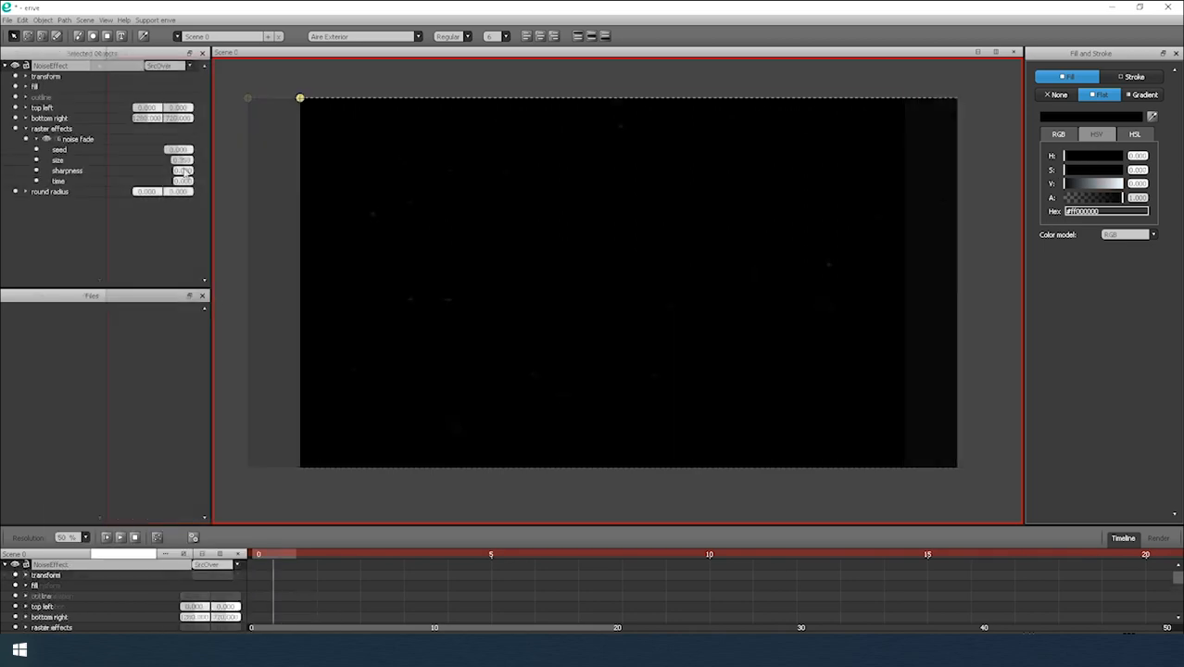
mouse_move(183, 181)
left_mouse_down()
mouse_move(201, 180)
mouse_move(185, 181)
mouse_move(182, 164)
left_mouse_up()
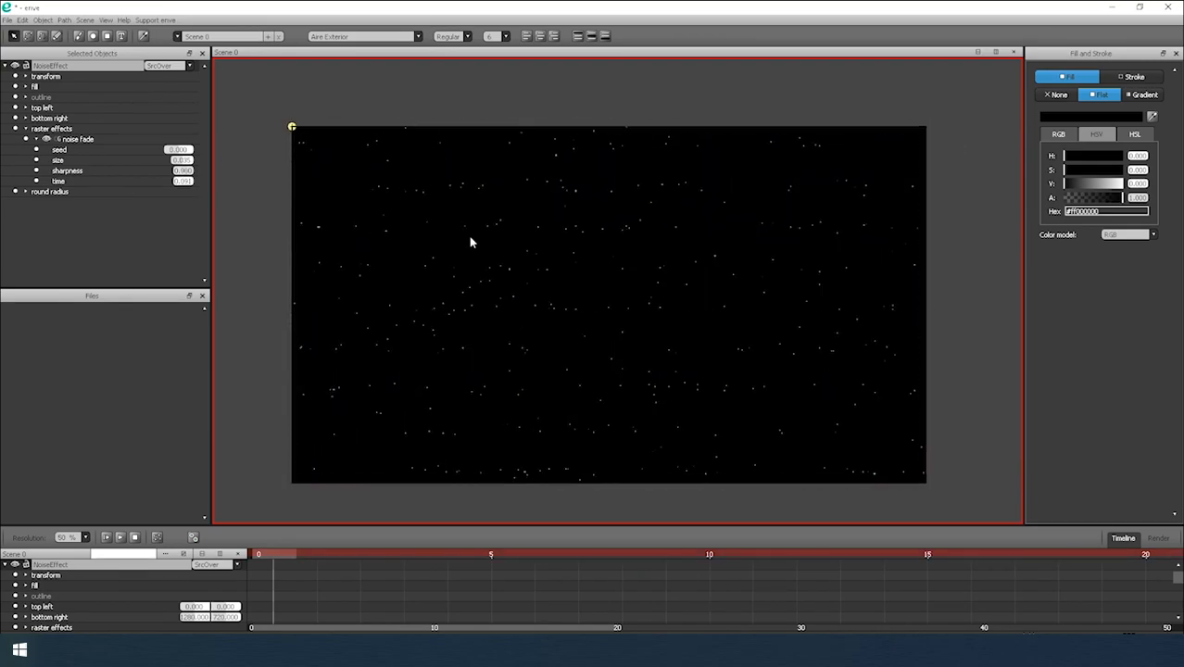
Add a Blur raster effect to NoiseEffect with a radius of 1.1.
right_click(34, 563)
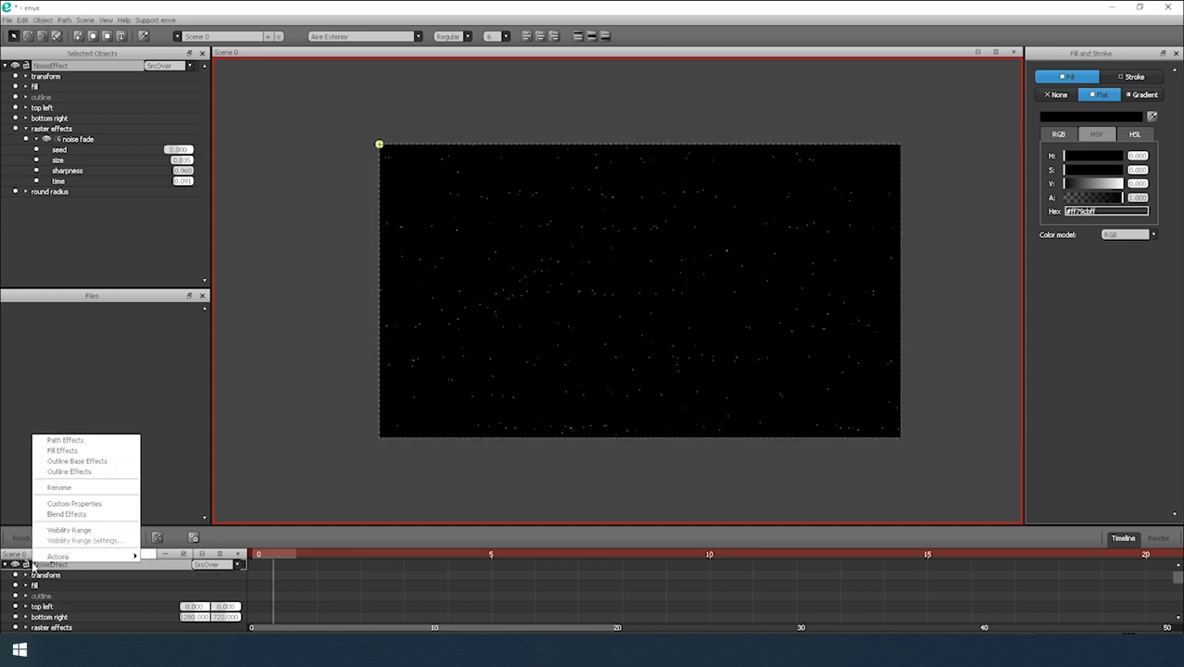
mouse_move(72, 557)
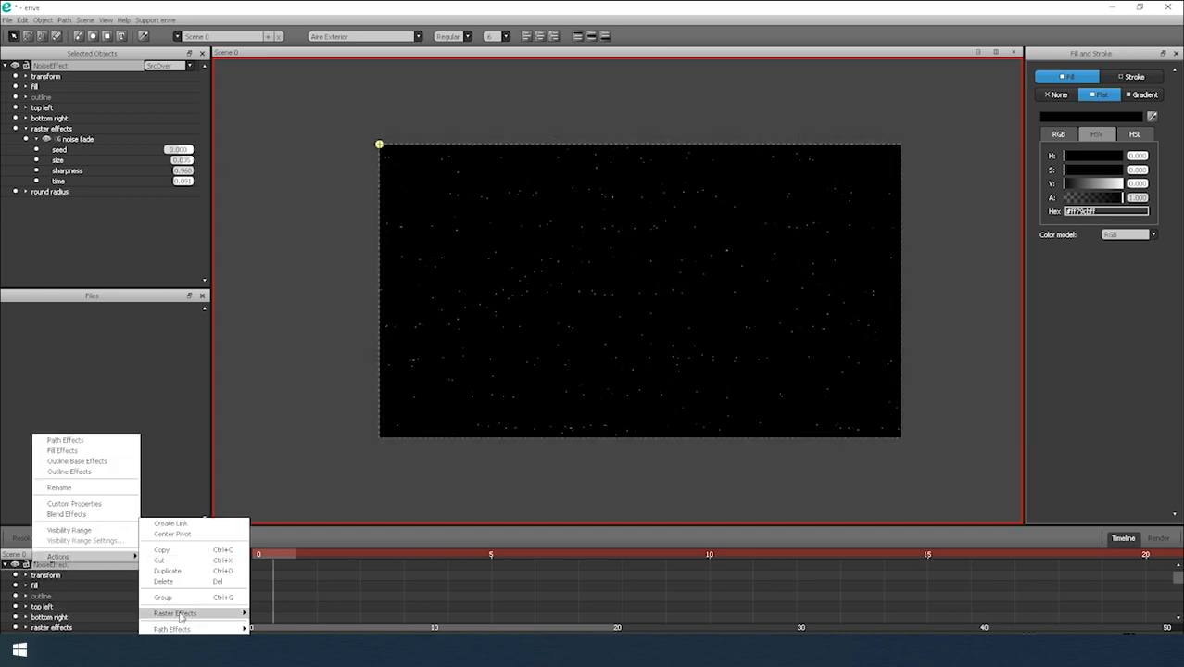
left_click(278, 613)
scroll(437, 425, "up", 2)
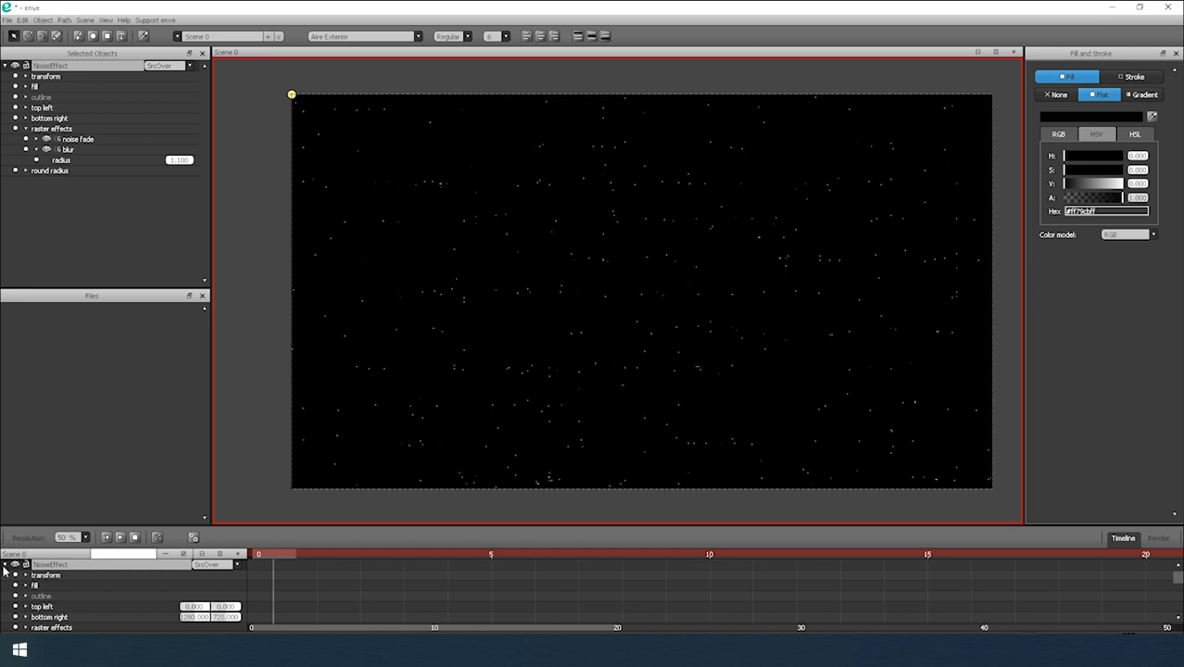
Group NoiseEffect and StarSolid together and rename the group Stars_small.
left_click(4, 564)
left_click(46, 575)
left_click(46, 565, "shift")
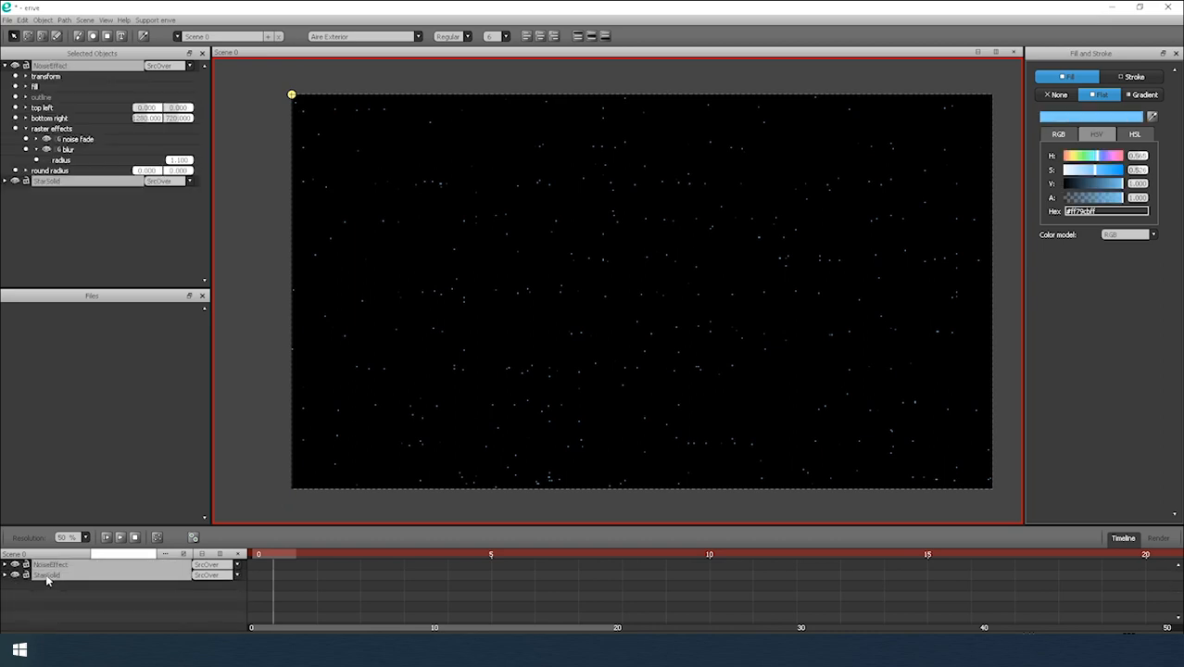
right_click(41, 562)
left_click(93, 493)
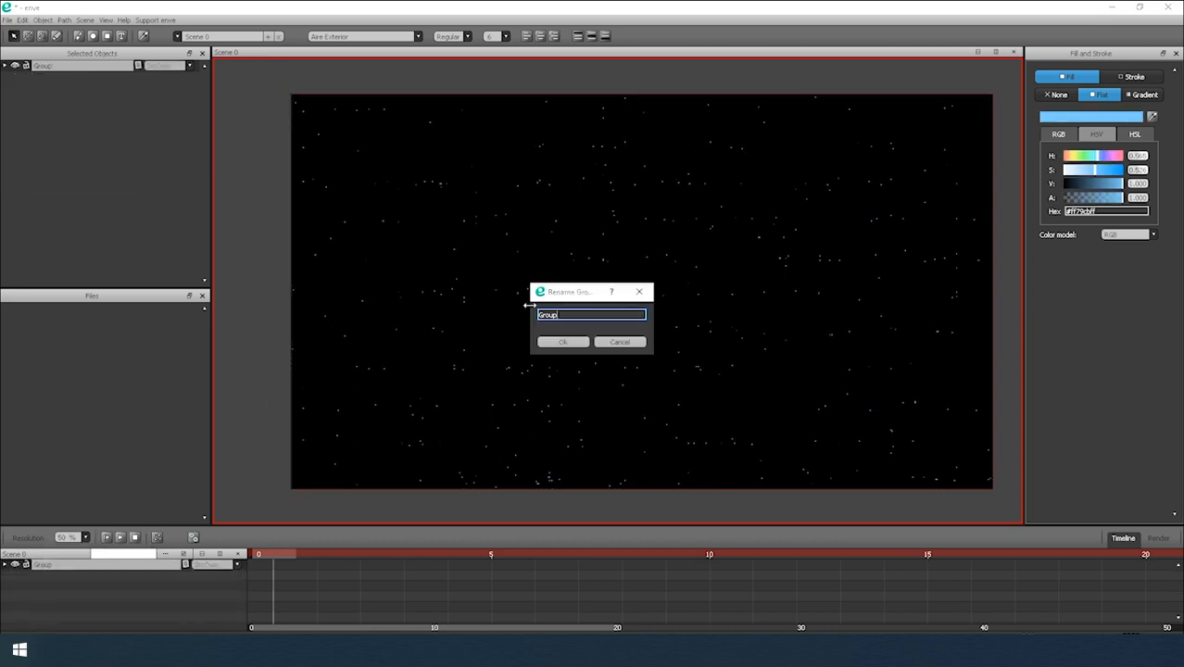
type("Stars_small")
key("Return")
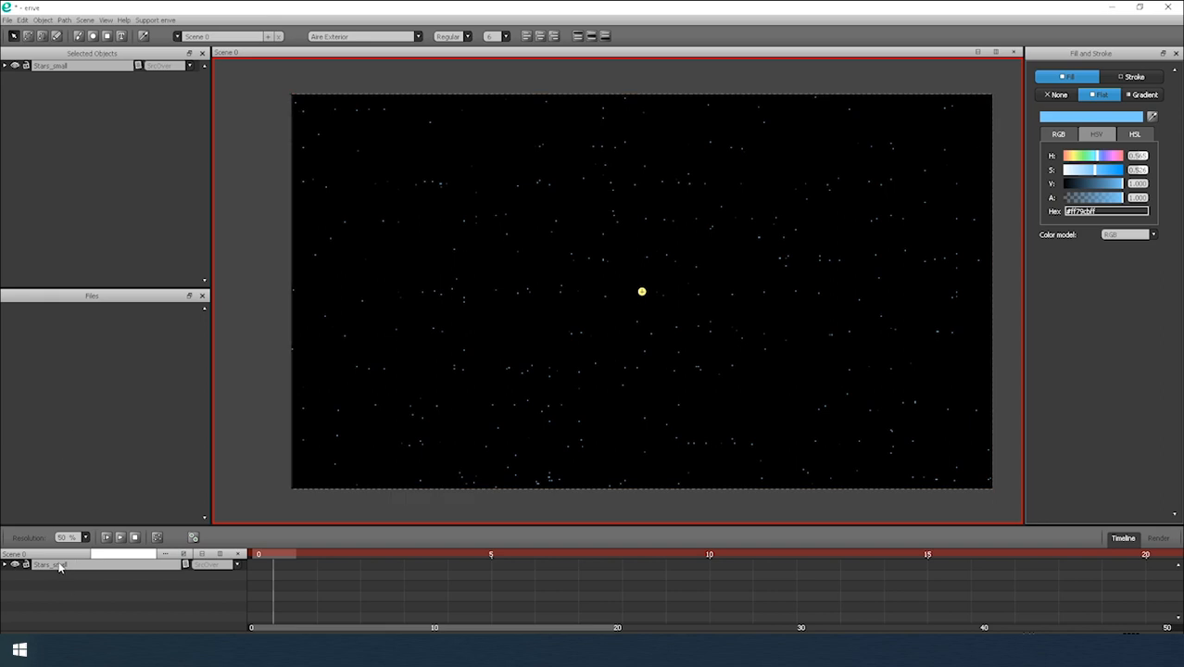
Duplicate the Stars_small group and rename the copy Stars_midle.
right_click(58, 567)
left_click(102, 502)
type("Stars_midl 0")
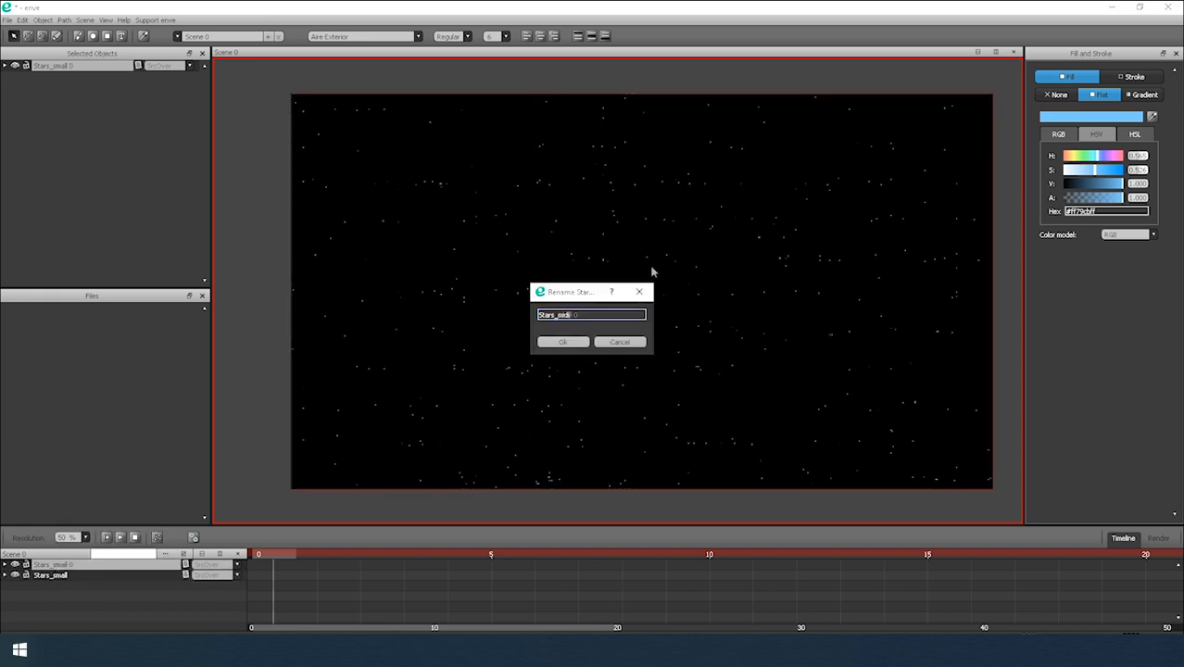
type("e")
key("Return")
Adjust the noise fade size and sharpness of NoiseEffect inside Stars_midle for larger stars, with time at 0.1.
left_click(4, 564)
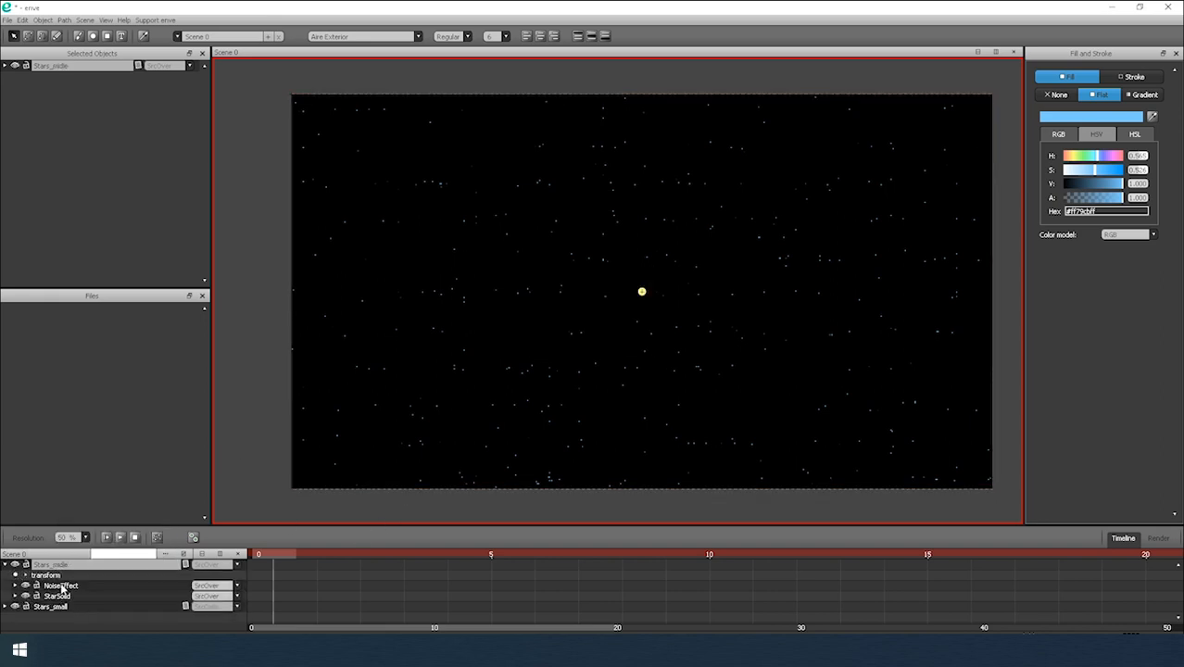
left_click(61, 586)
left_click(14, 587)
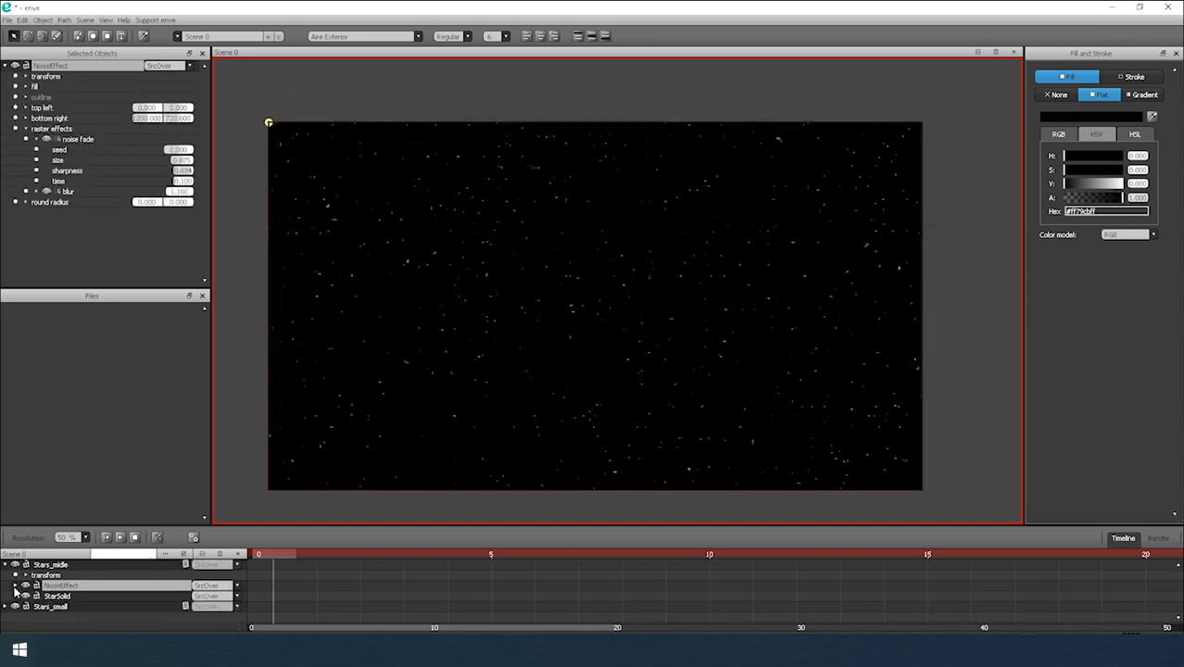
Recolour the StarSolid fill inside Stars_midle to pale yellow with hue 0.155 and value 1.
left_click(57, 598)
left_click(1071, 139)
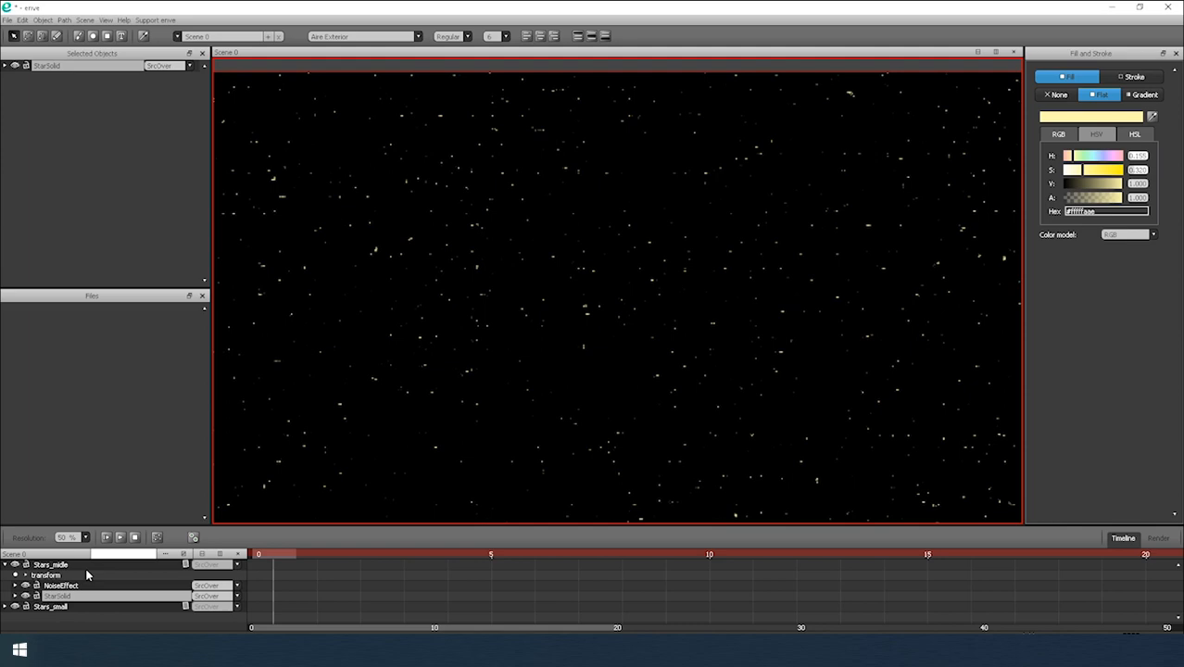
left_click(69, 584)
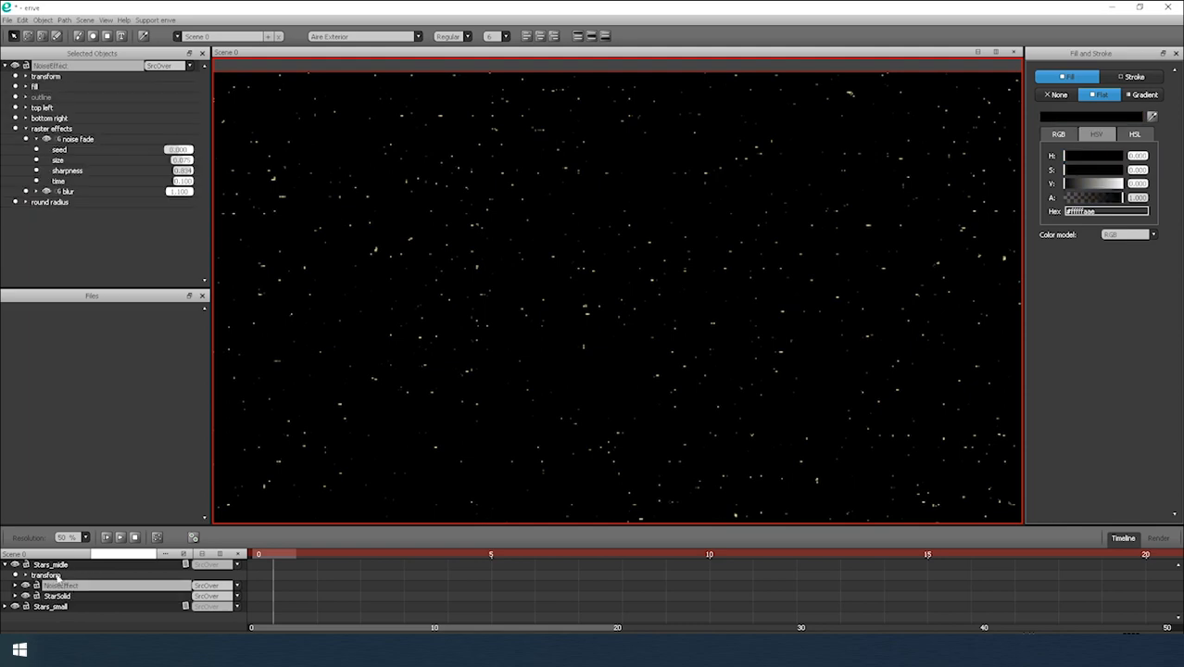
Set the blend mode of the Stars_midle group to Plus.
left_click(59, 565)
left_click(212, 606)
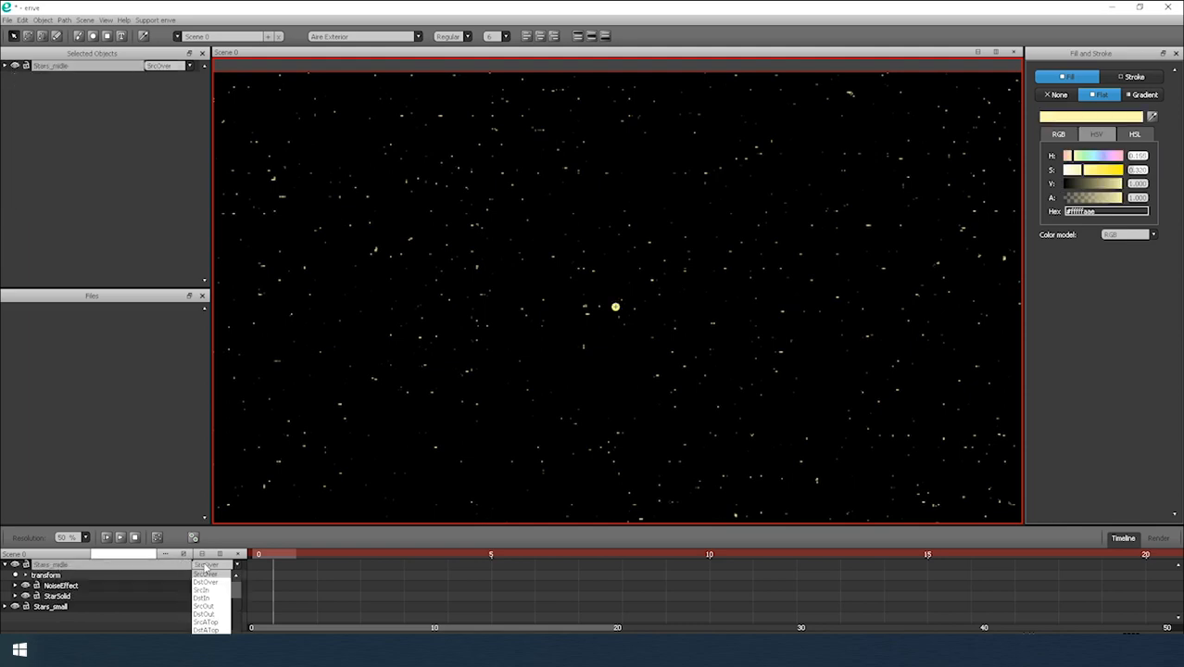
left_click(5, 564)
left_click(213, 564)
scroll(214, 605, "down", 2)
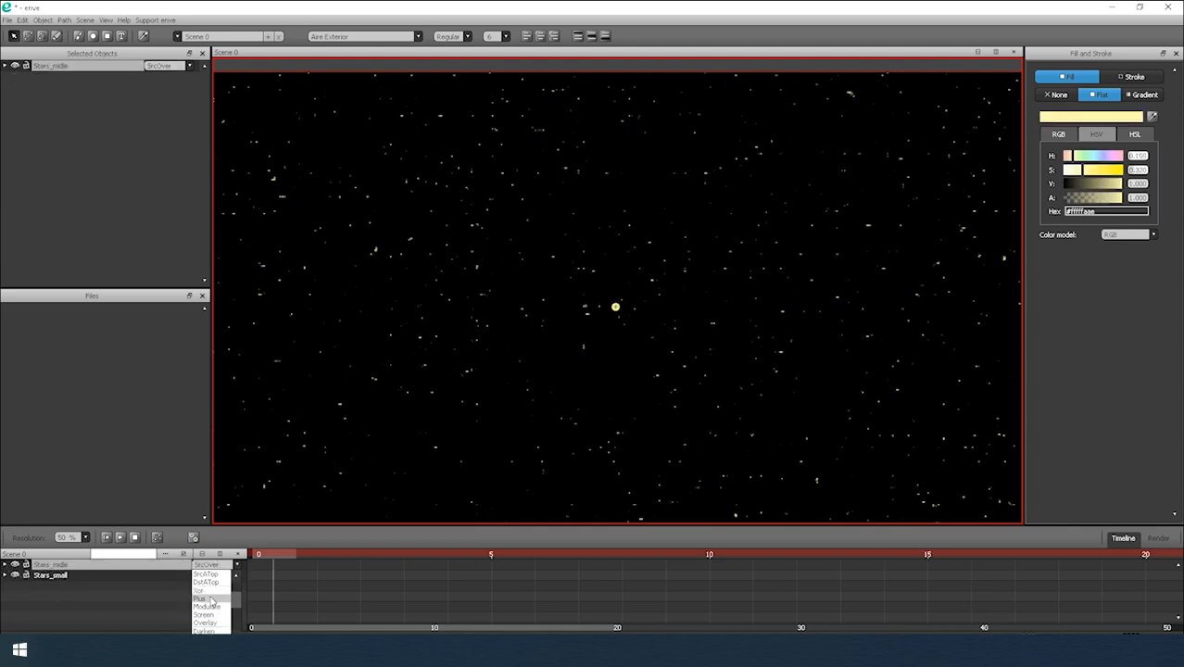
scroll(547, 231, "down", 3)
scroll(586, 145, "up", 2)
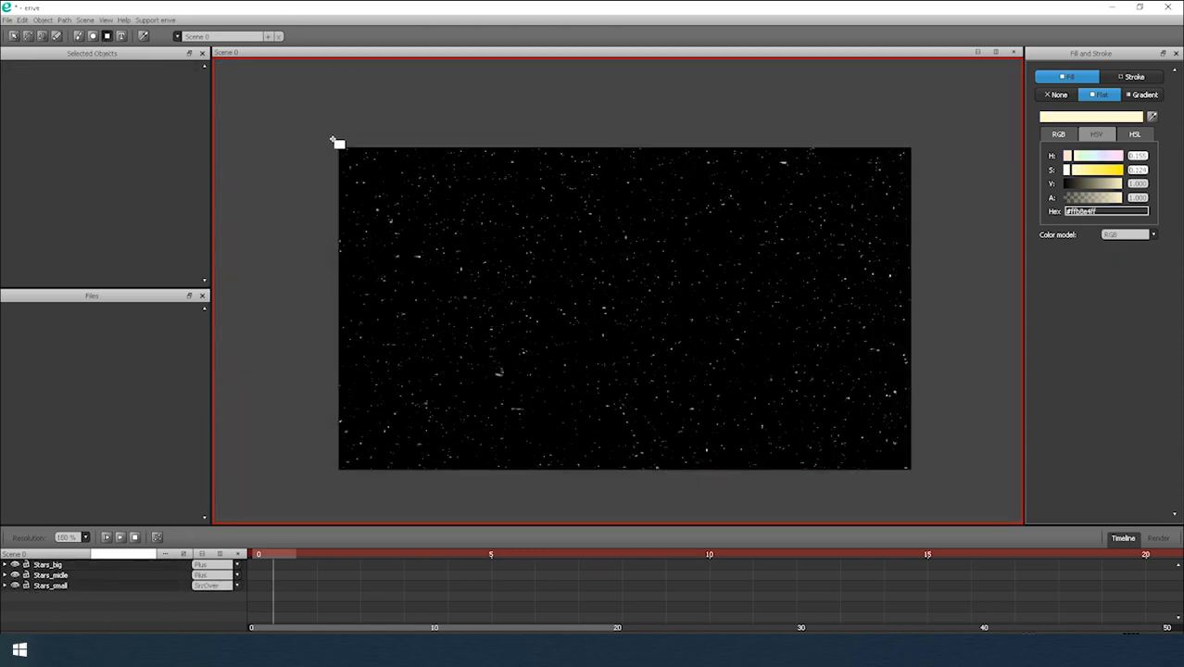
Draw a rectangle slightly larger than the canvas and rename it BackGround.
left_click_drag(337, 142, 920, 480)
right_click(67, 563)
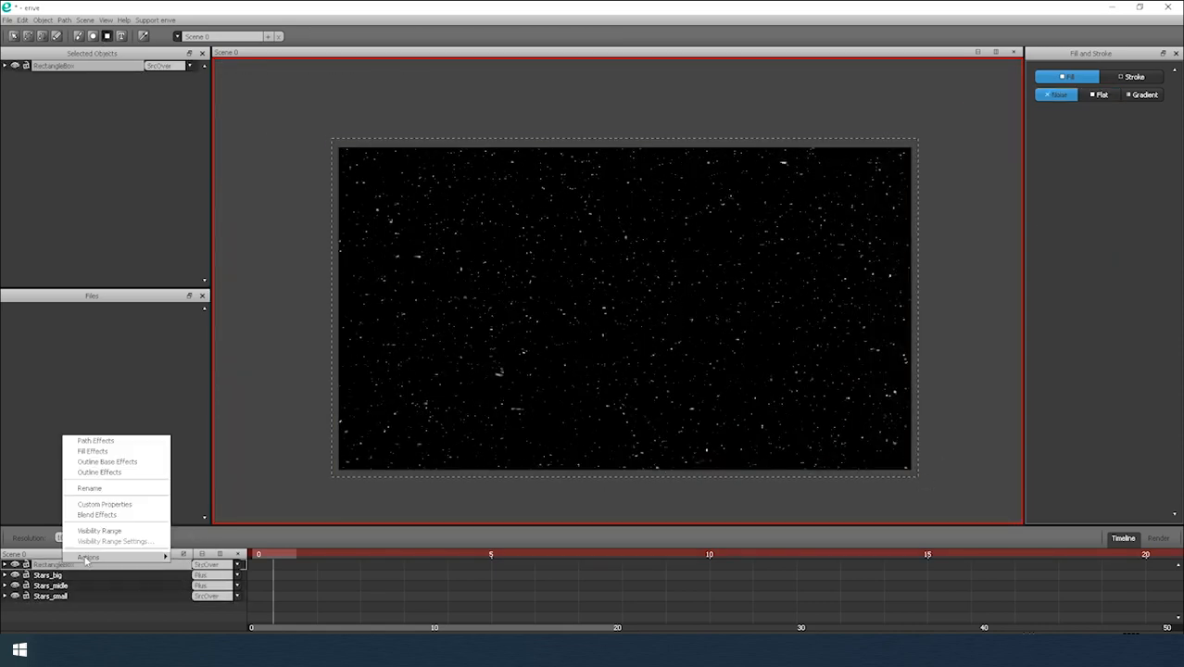
left_click(117, 489)
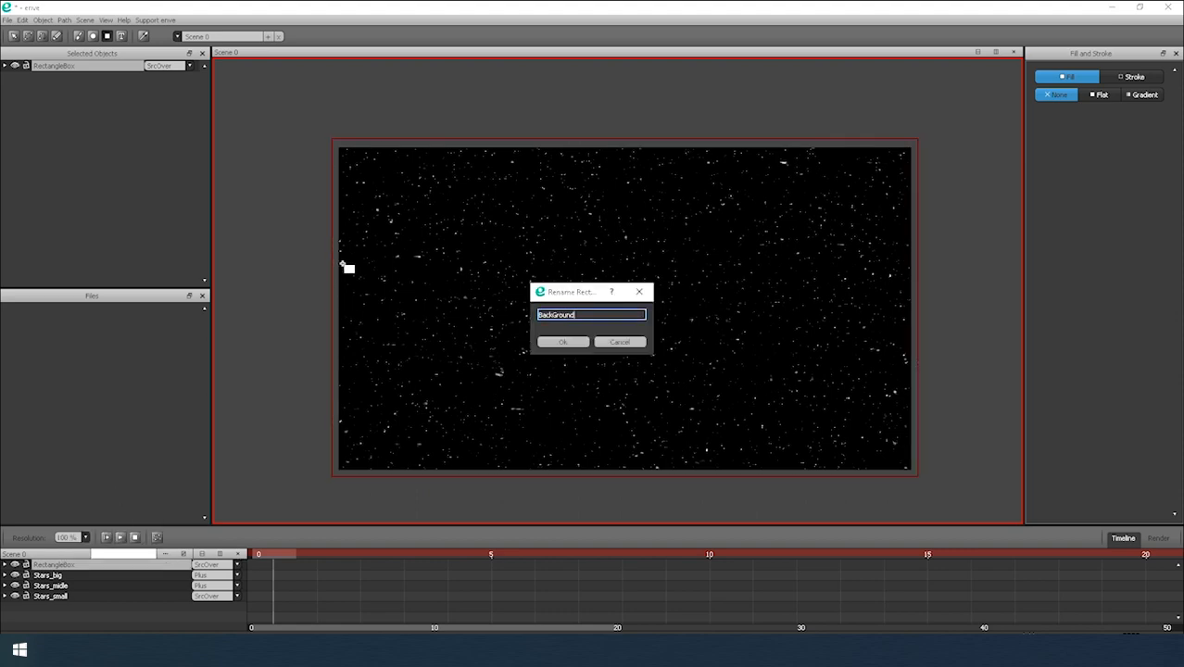
key("Return")
Give the BackGround rectangle a radial gradient fill using a new gradient.
left_click(13, 35)
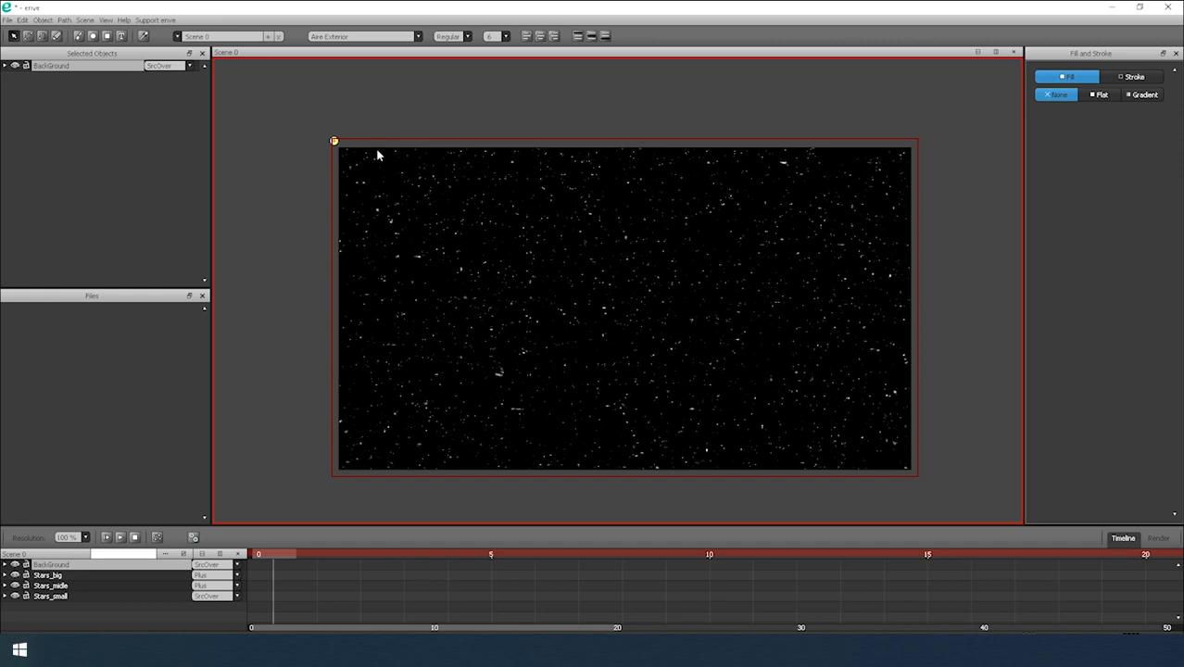
left_click(1137, 95)
right_click(1088, 154)
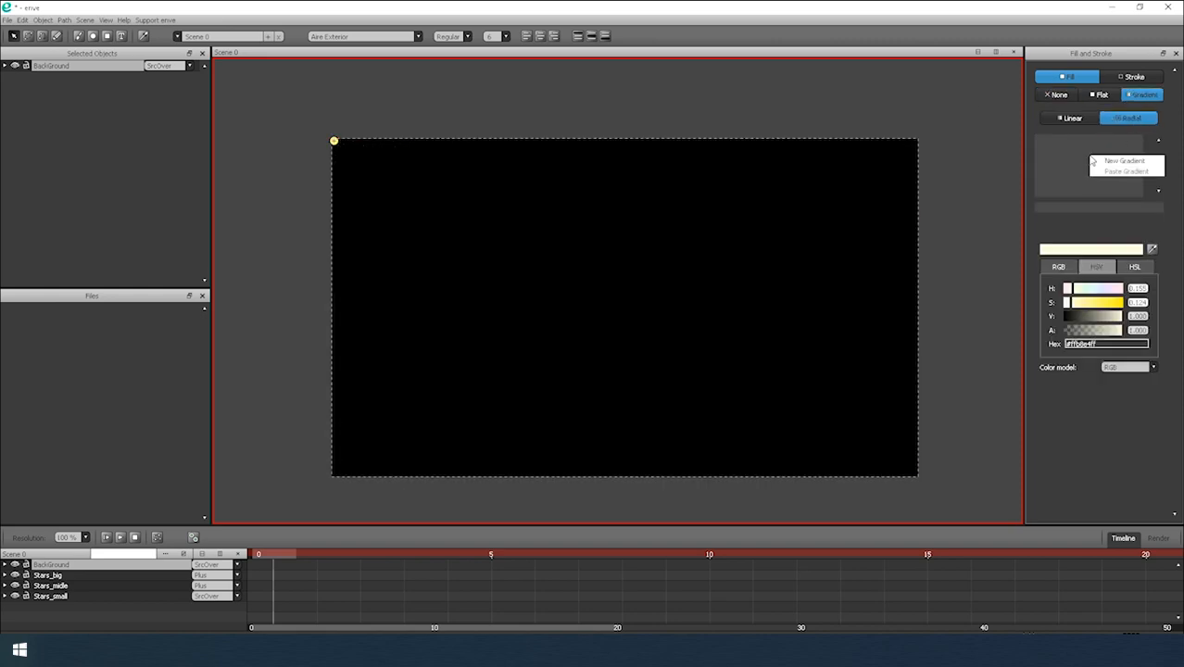
left_click(1111, 159)
Move the gradient's start to the canvas centre and its end just beyond the corner, coloured dark blue fading to near-black.
left_click(29, 36)
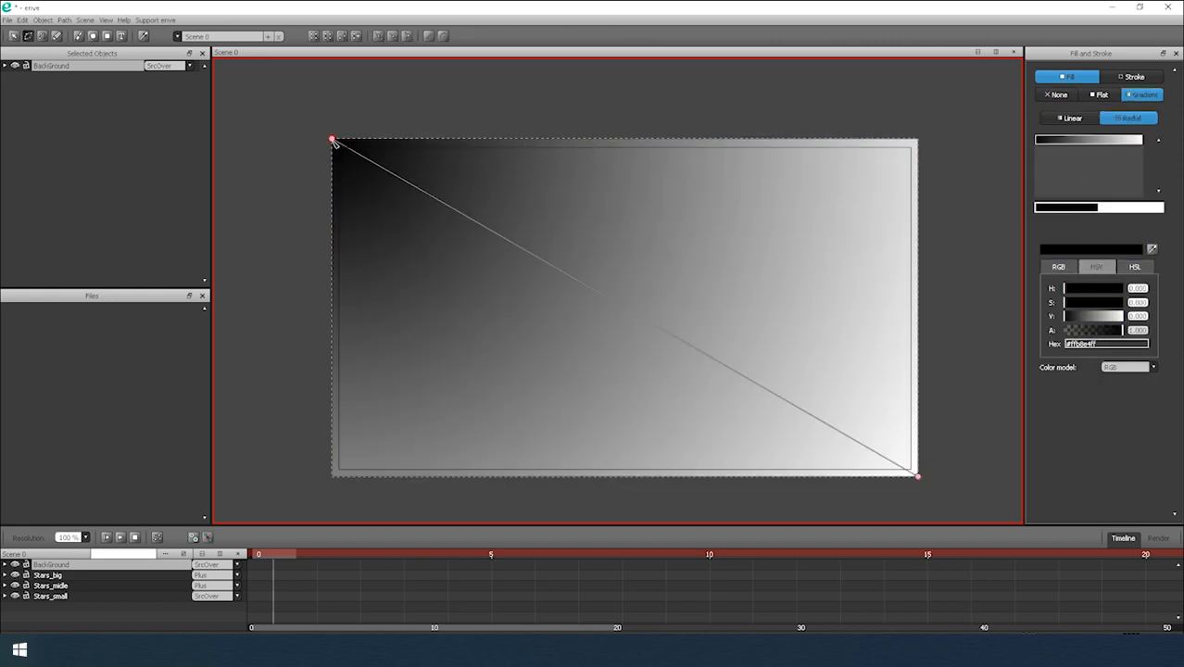
left_click_drag(333, 140, 631, 298)
left_click_drag(918, 477, 925, 482)
left_click(12, 36)
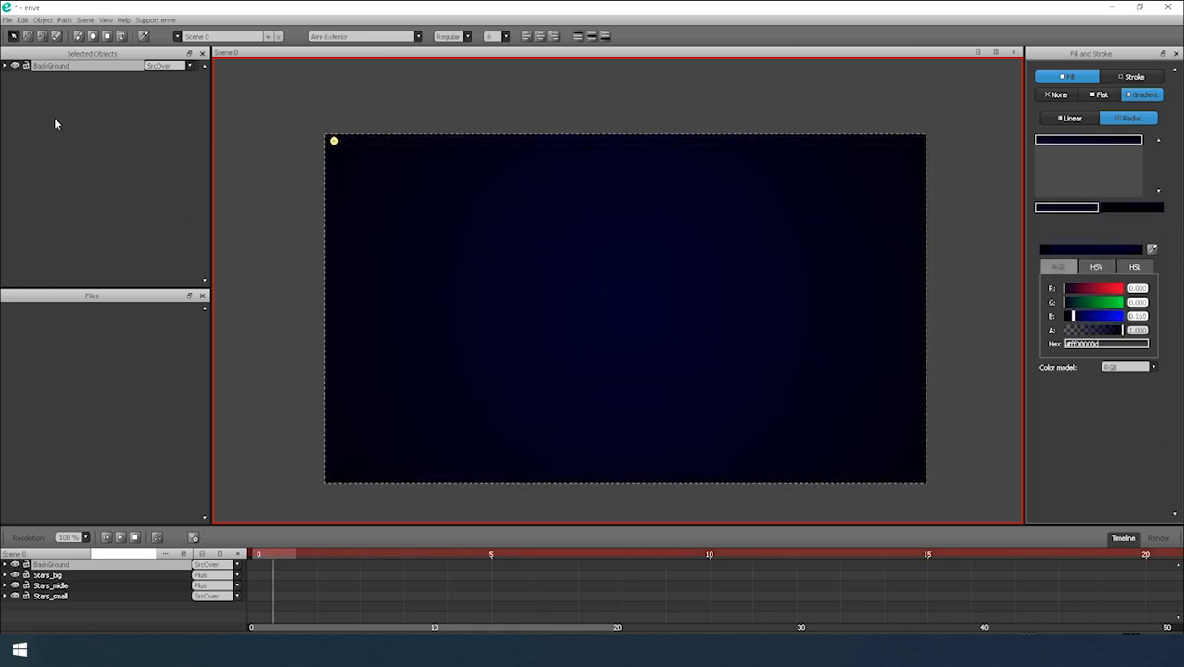
Place the BackGround layer beneath all star groups and set the Stars_small blend mode to Plus.
left_click_drag(48, 575, 51, 600)
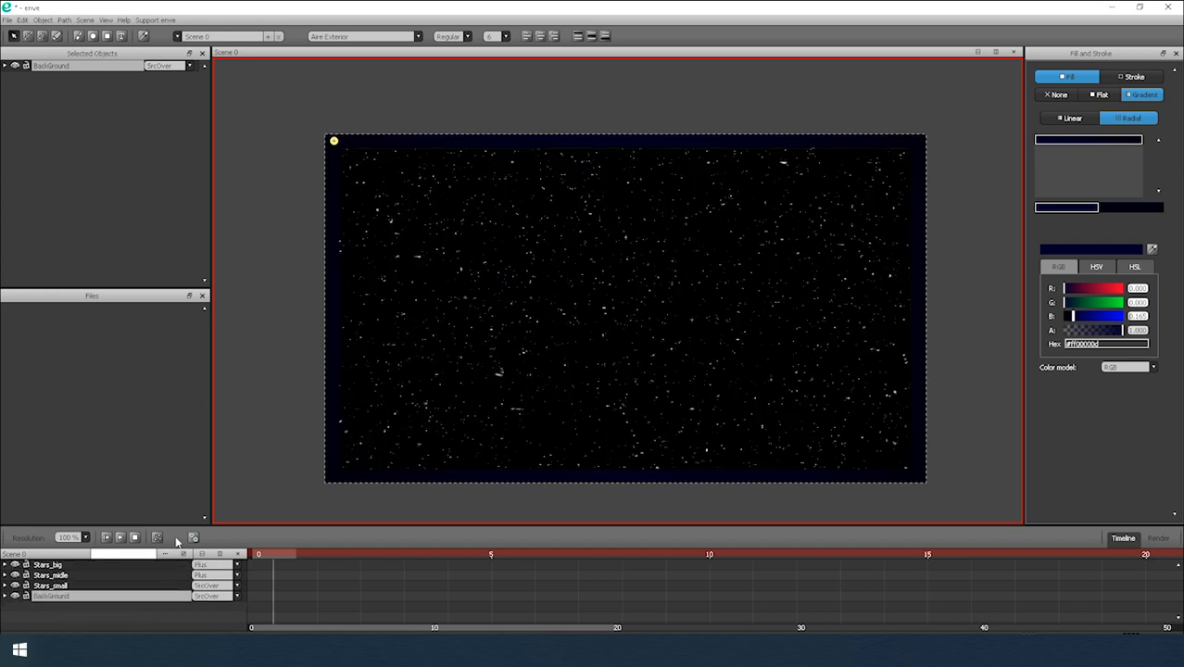
left_click(192, 587)
scroll(220, 626, "down", 3)
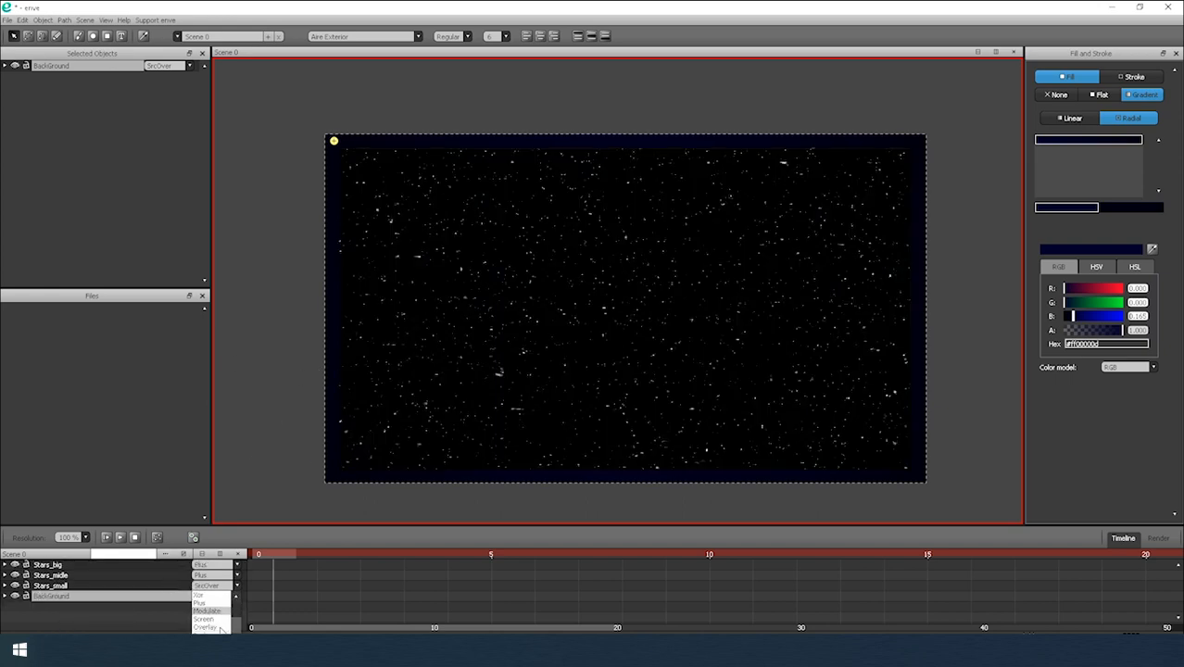
left_click(212, 610)
scroll(610, 339, "up", 4)
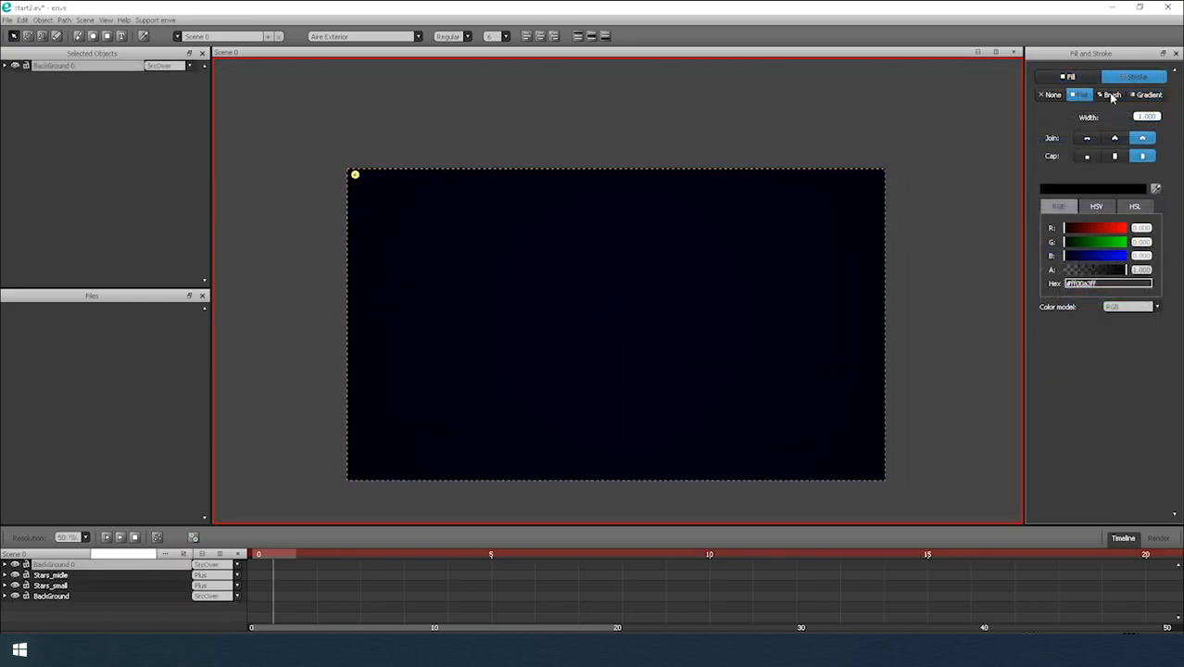
Fill BackGround 0 with the blue-to-purple gradient and compare linear with radial, keeping it radial.
left_click(1143, 96)
left_click(1069, 77)
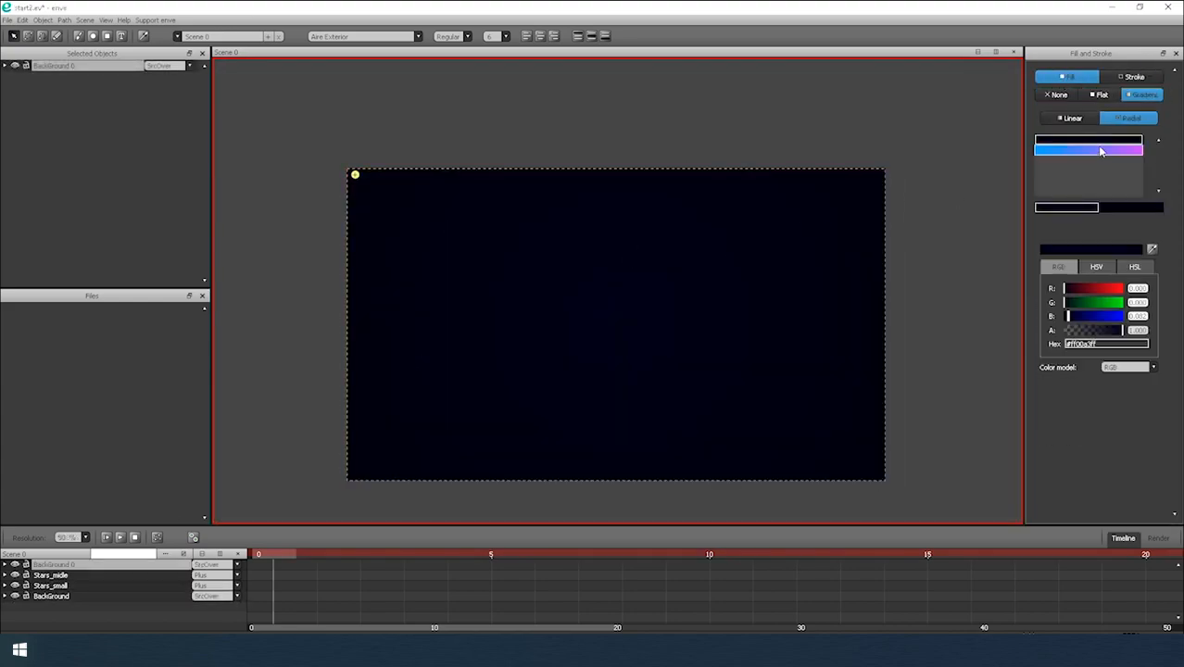
left_click(1100, 151)
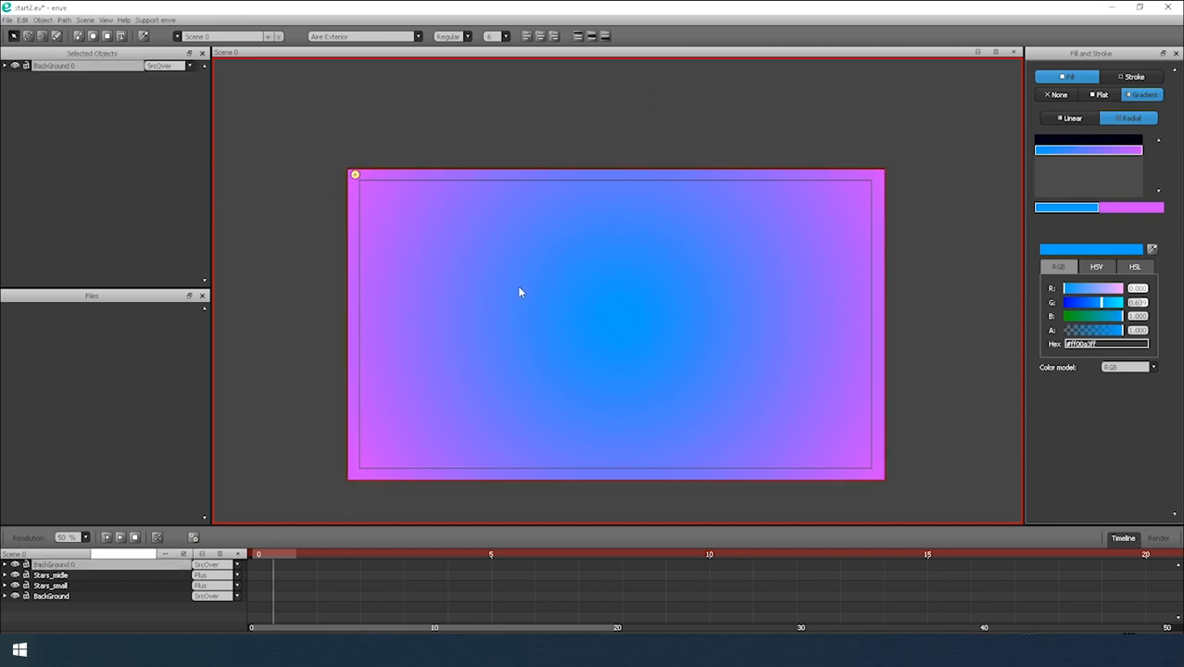
left_click(1085, 119)
left_click(1127, 120)
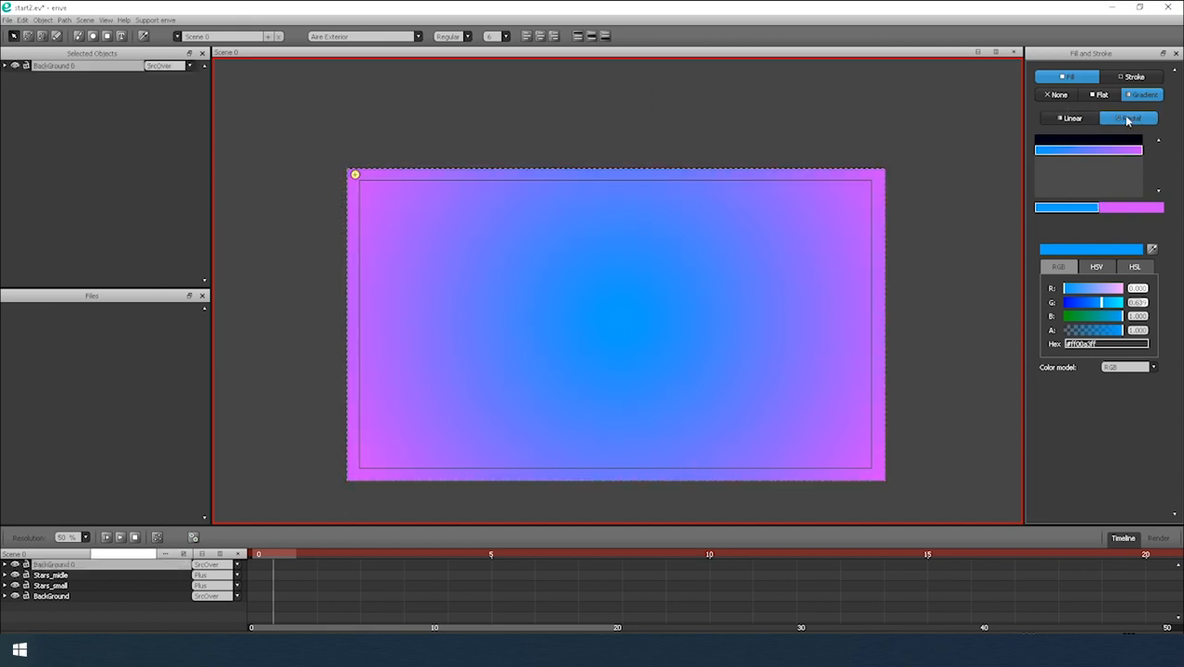
left_click(732, 141)
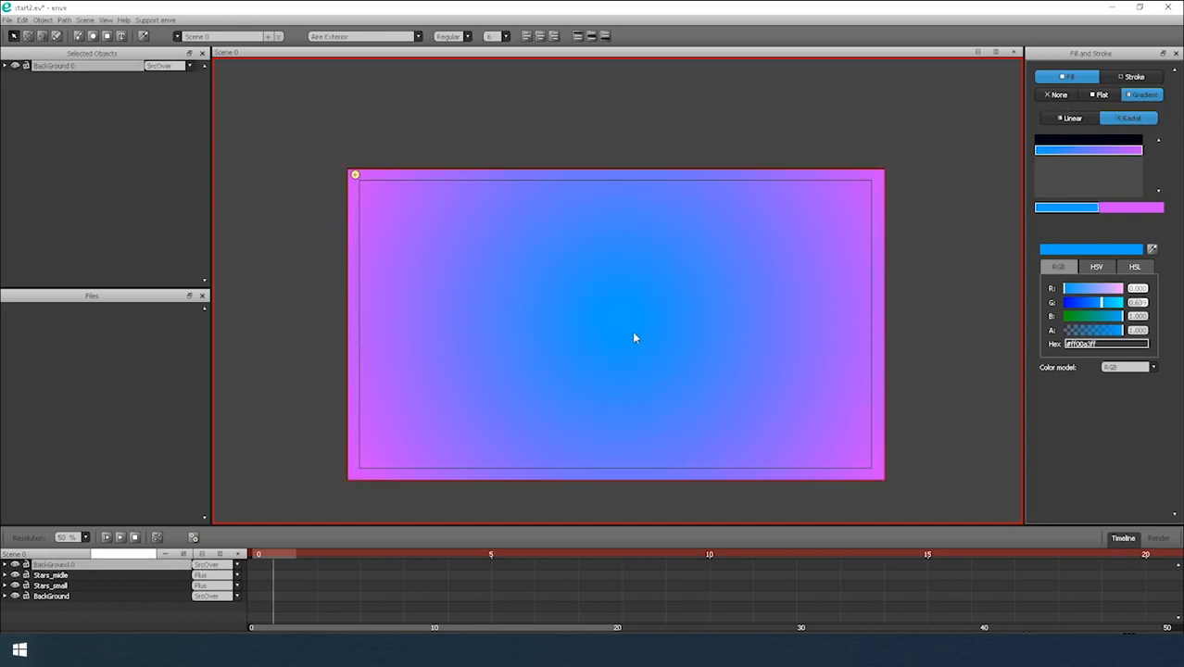
Add a Noise Fade transition effect to BackGround 0 and tune it into soft nebula clouds over the stars.
right_click(482, 299)
mouse_move(515, 389)
mouse_move(621, 439)
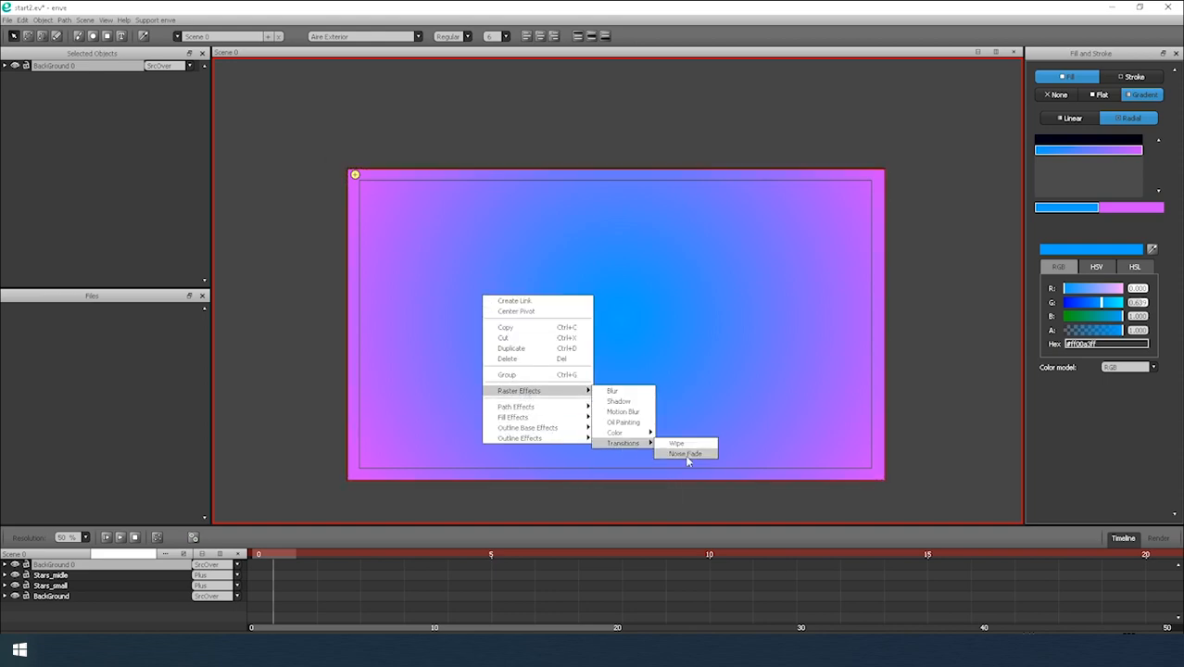
left_click(687, 455)
left_click(5, 66)
left_click(26, 128)
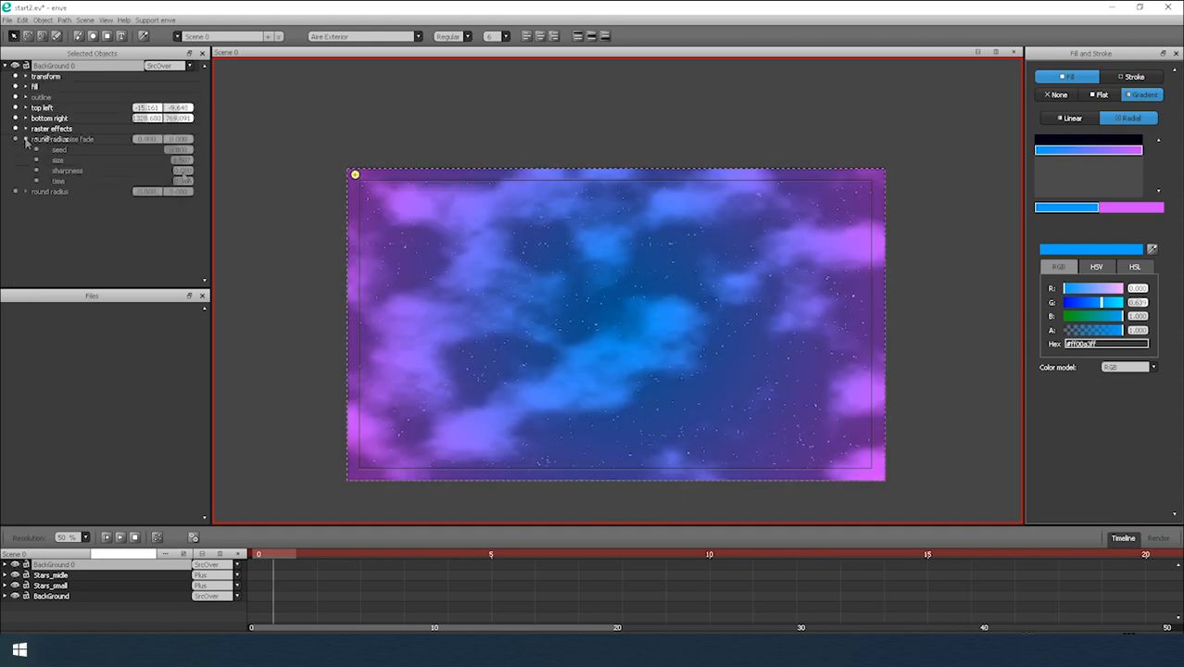
left_click(330, 345)
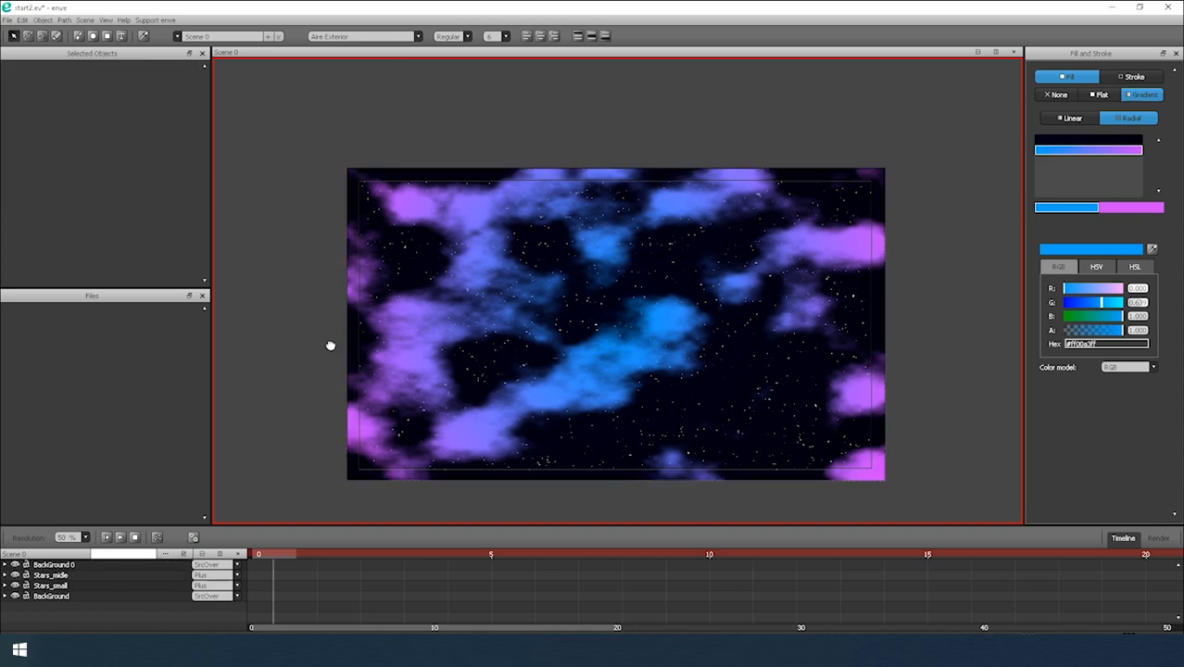
Draw a closed curved path around the central nebula clouds, extending beyond the canvas on both sides.
left_click(42, 35)
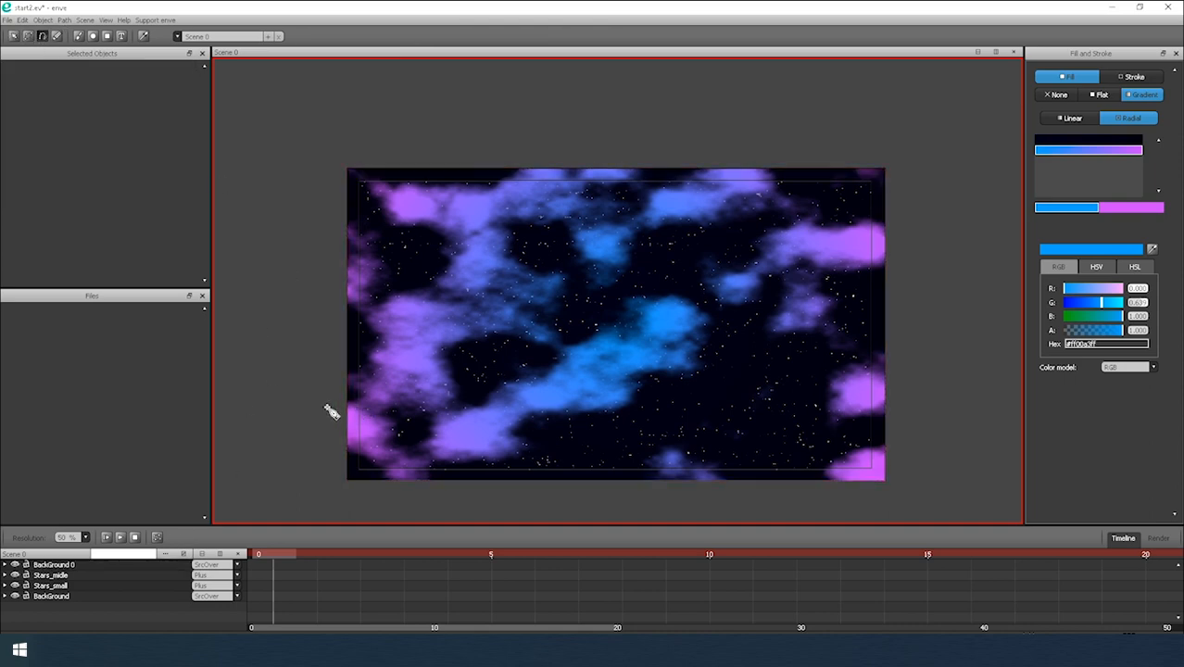
left_click(305, 397)
left_click_drag(357, 269, 448, 249)
left_click_drag(582, 270, 679, 357)
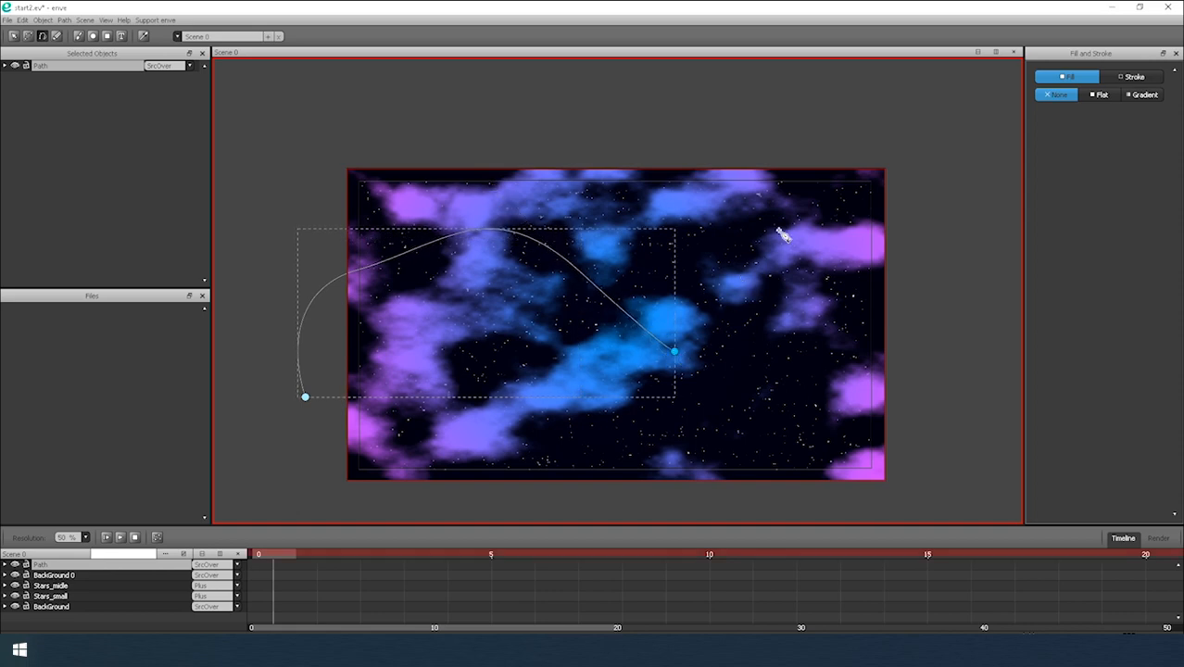
left_click_drag(827, 192, 895, 159)
left_click_drag(962, 245, 920, 383)
left_click_drag(796, 377, 331, 449)
left_click(305, 398)
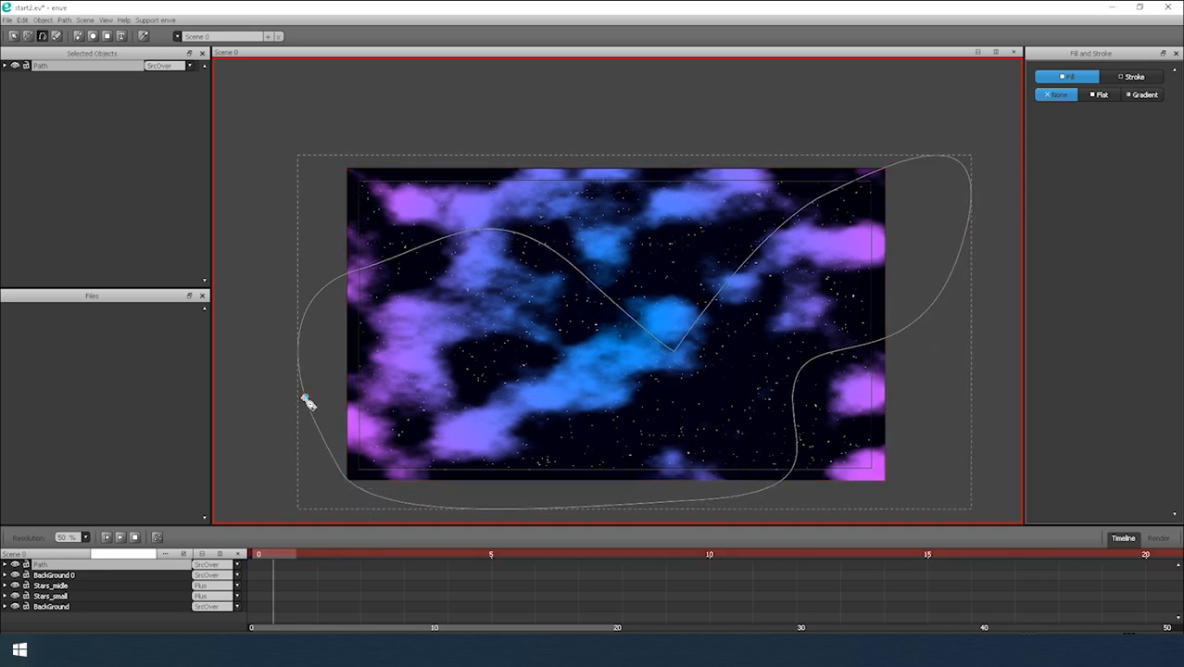
Reshape the path's nodes into a smooth diagonal outline around the clouds and give it a flat black fill.
left_click(28, 36)
left_click_drag(674, 351, 674, 245)
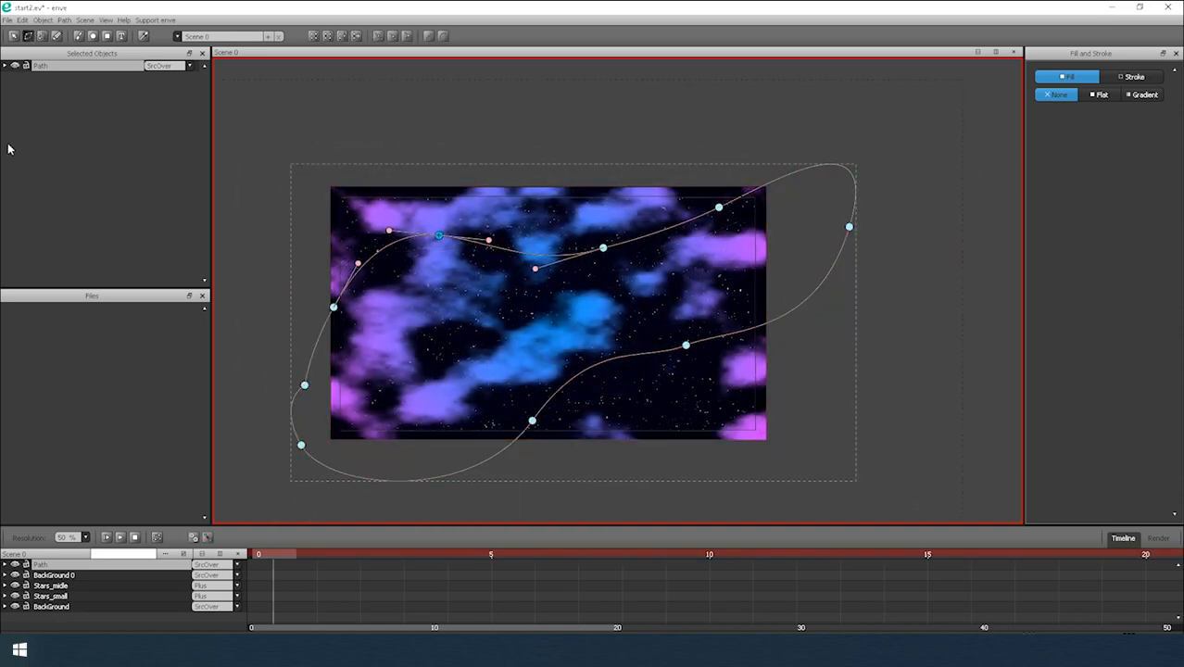
left_click(13, 35)
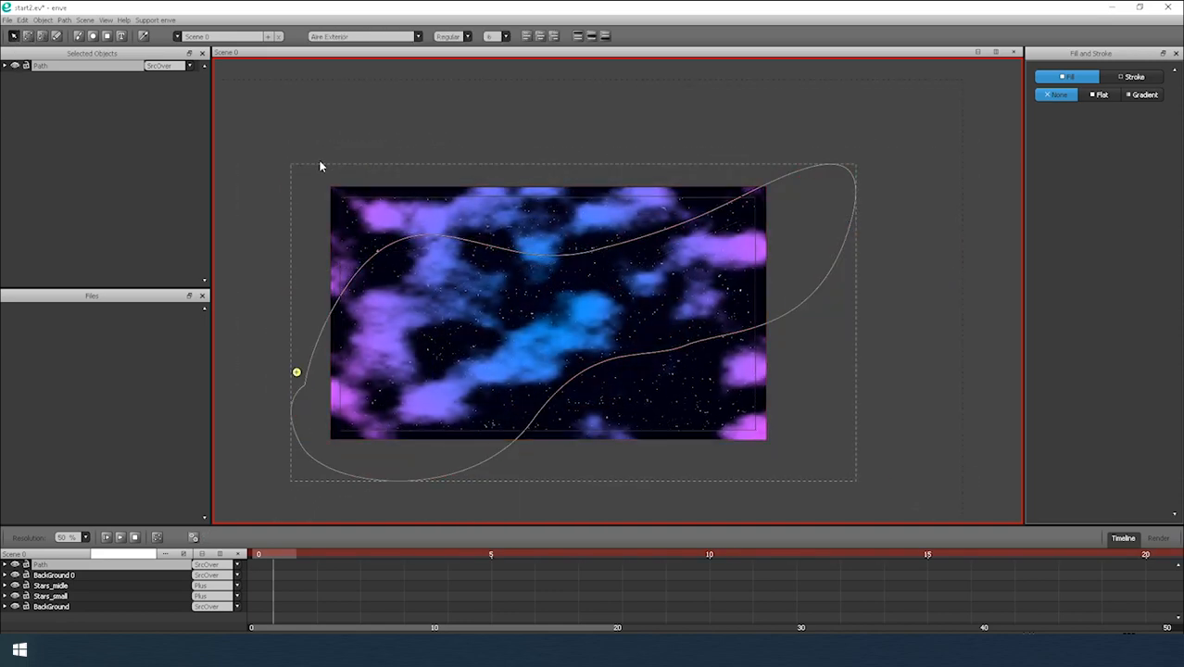
left_click(423, 315)
left_click(1104, 94)
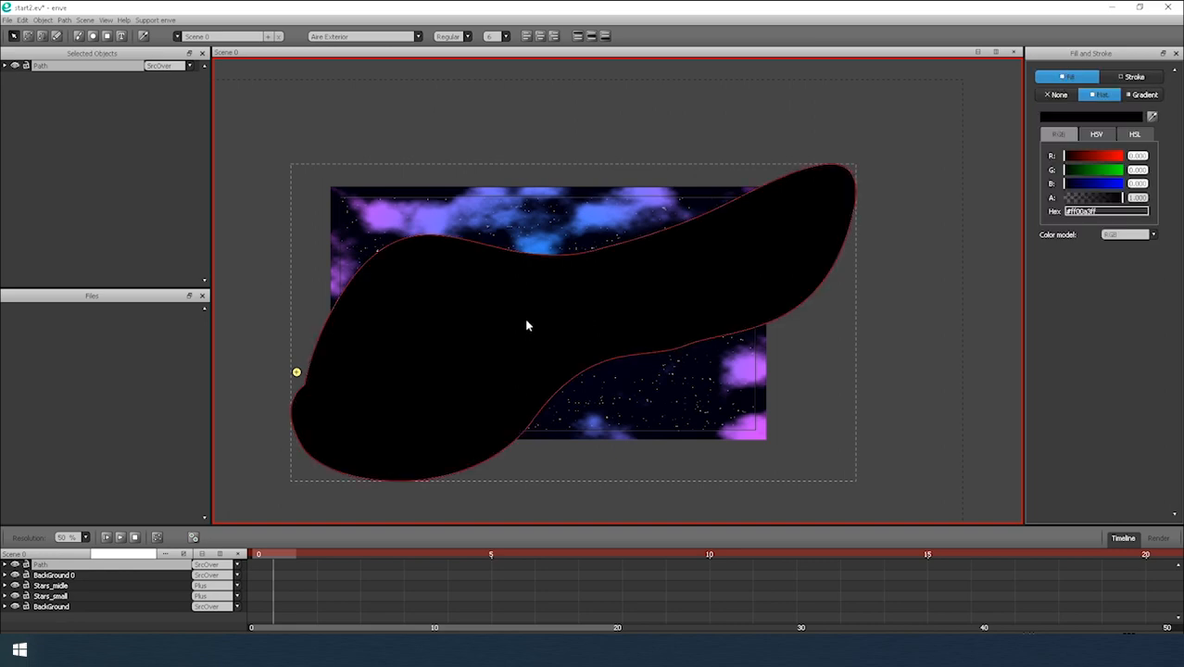
Rename the black path layer as Mask.
left_click(40, 575)
left_click(40, 564)
right_click(46, 565)
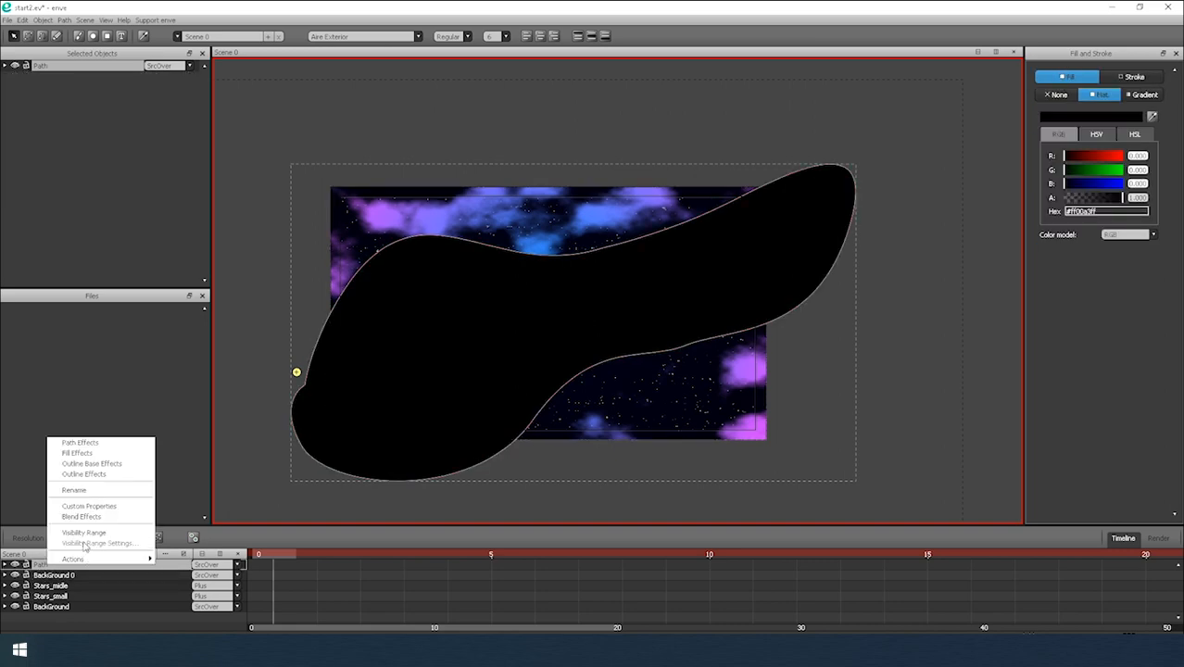
left_click(93, 492)
key("Escape")
Group Mask with BackGround 0 and rename the group as Cloud.
left_click(48, 576, "shift")
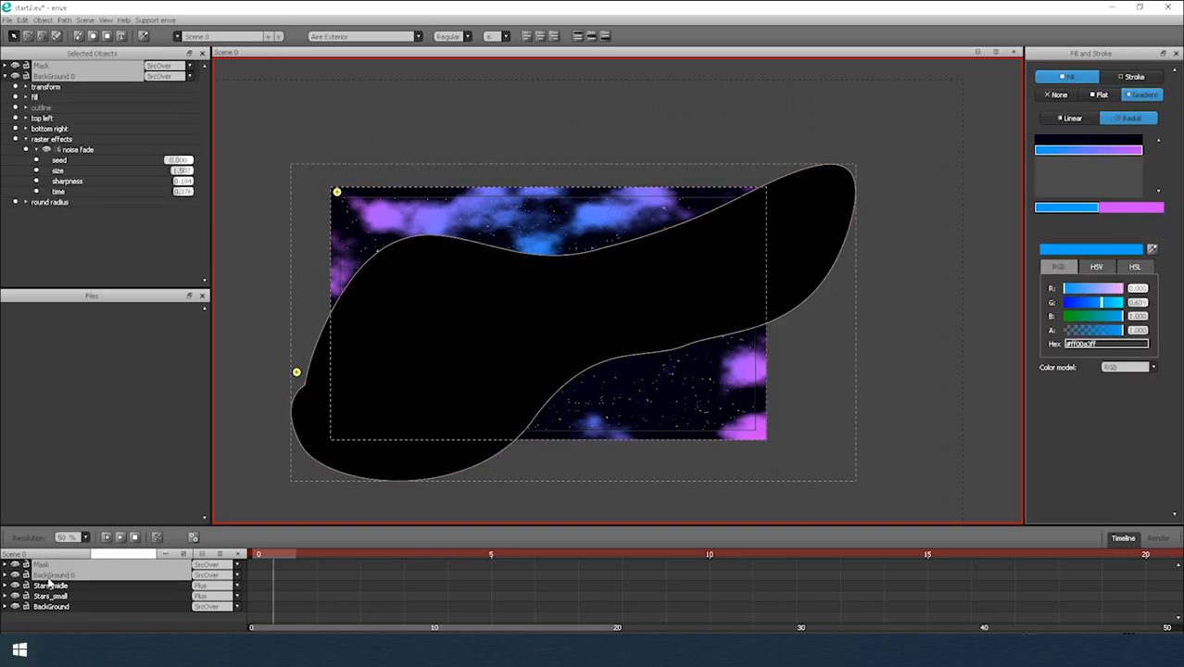
key("ctrl+g")
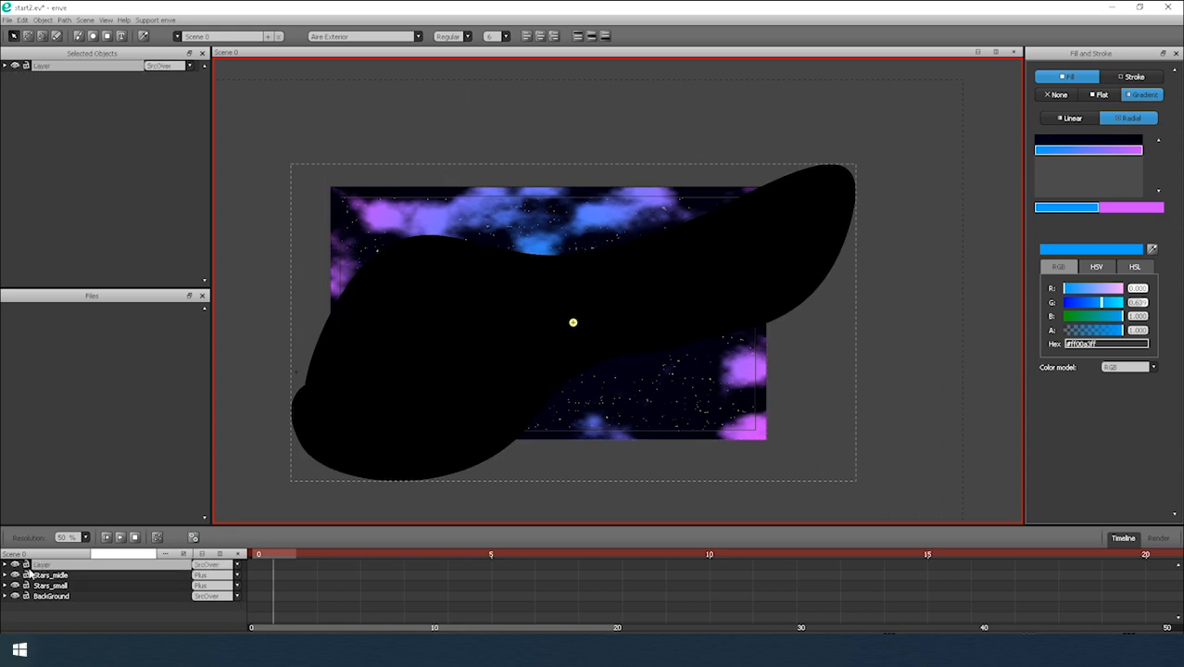
left_click(28, 567)
right_click(37, 567)
left_click(89, 492)
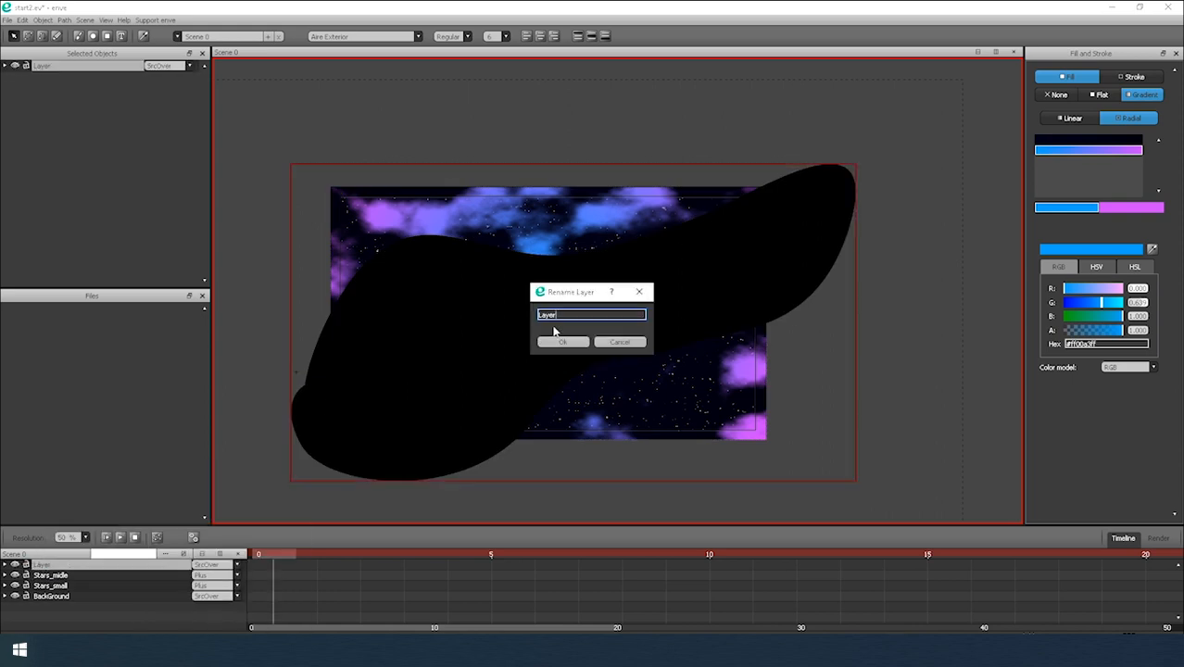
type("Cloud")
key("Return")
Set the blend mode of Mask to DstIn inside the group and that of Cloud to Plus.
left_click(5, 564)
left_click(182, 587)
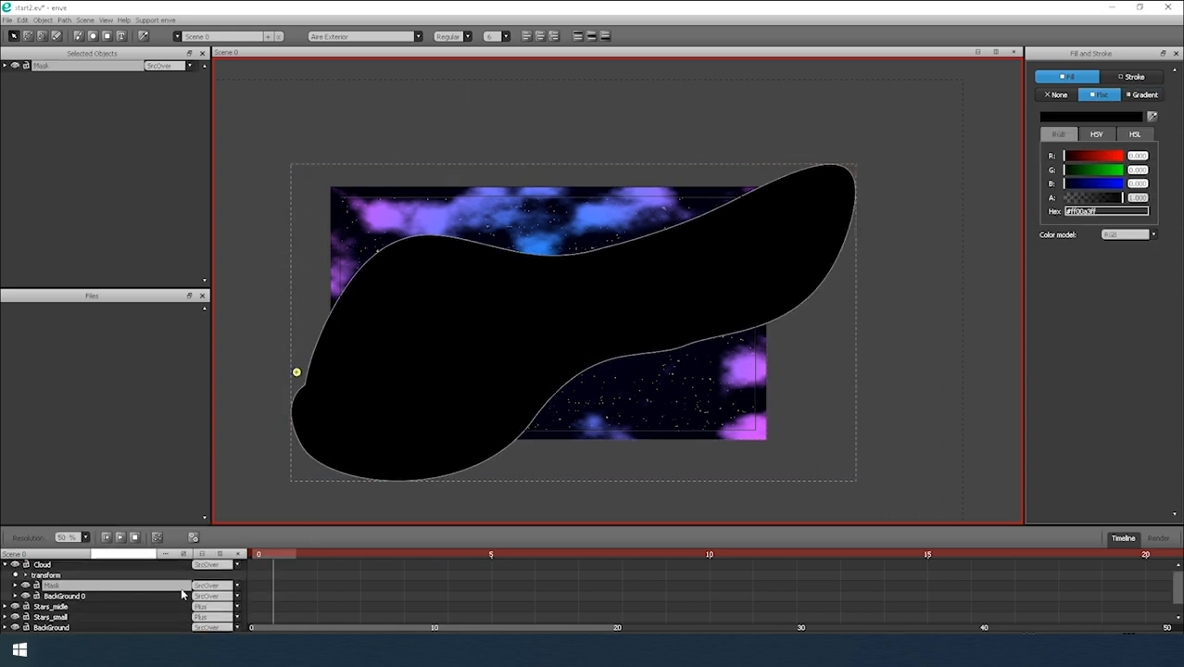
left_click(209, 586)
left_click(207, 619)
left_click(413, 299)
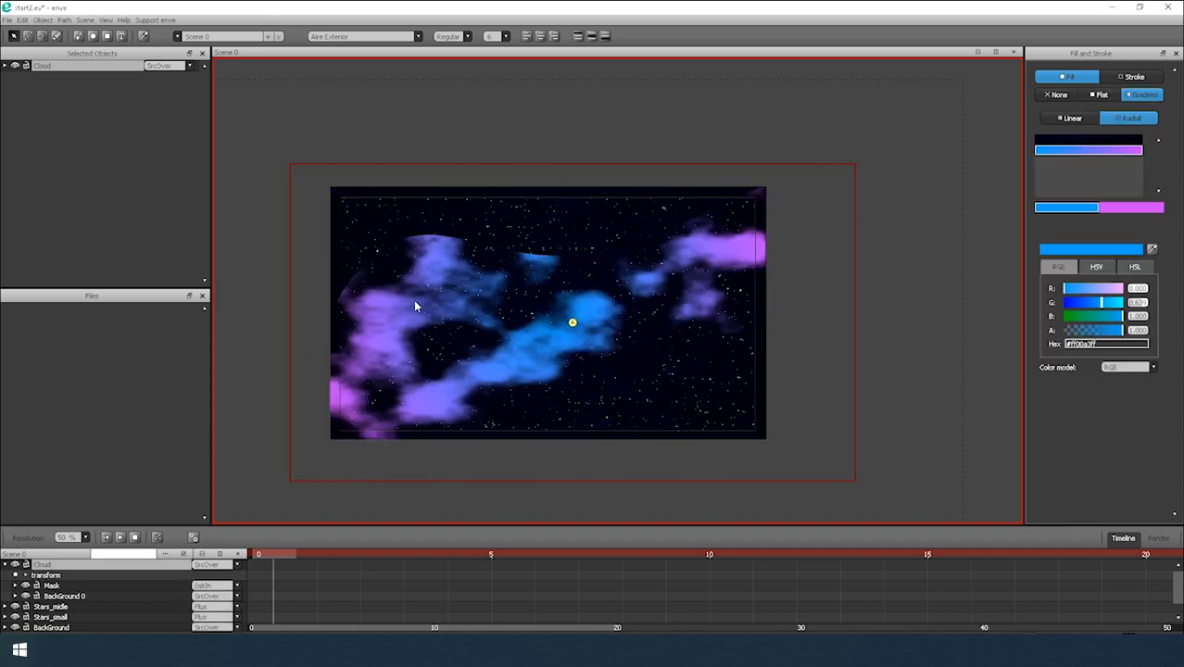
left_click(210, 565)
left_click(198, 622)
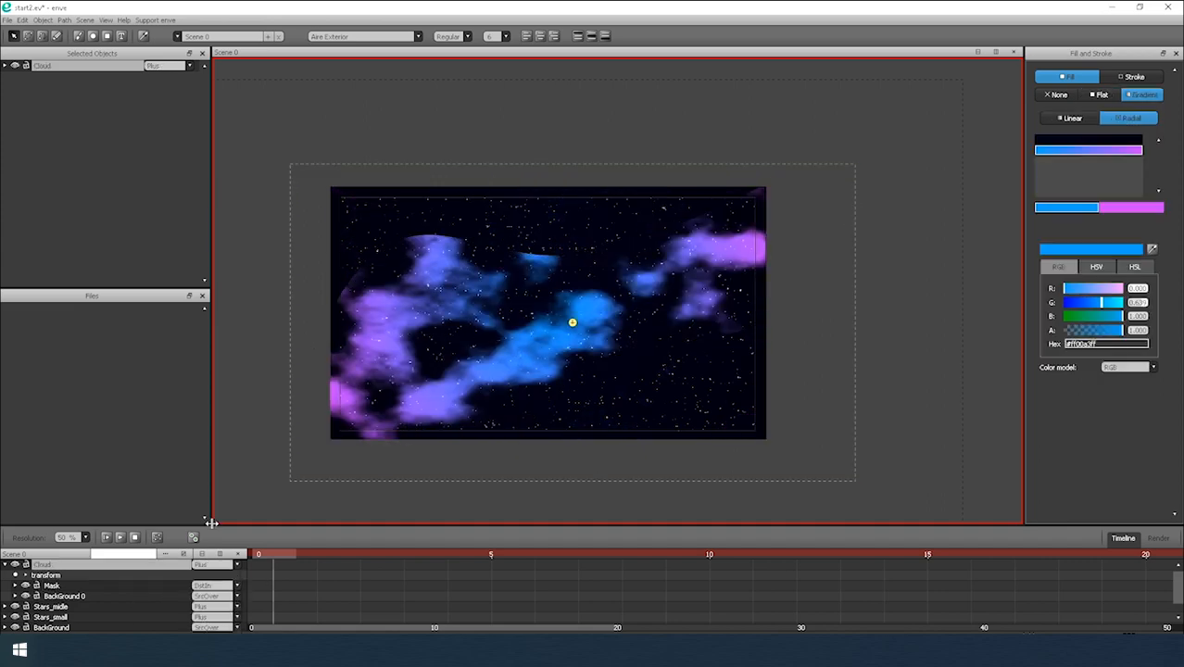
Add a Blur raster effect to Mask with a radius of about 142.9.
right_click(58, 588)
mouse_move(103, 583)
mouse_move(198, 595)
left_click(299, 596)
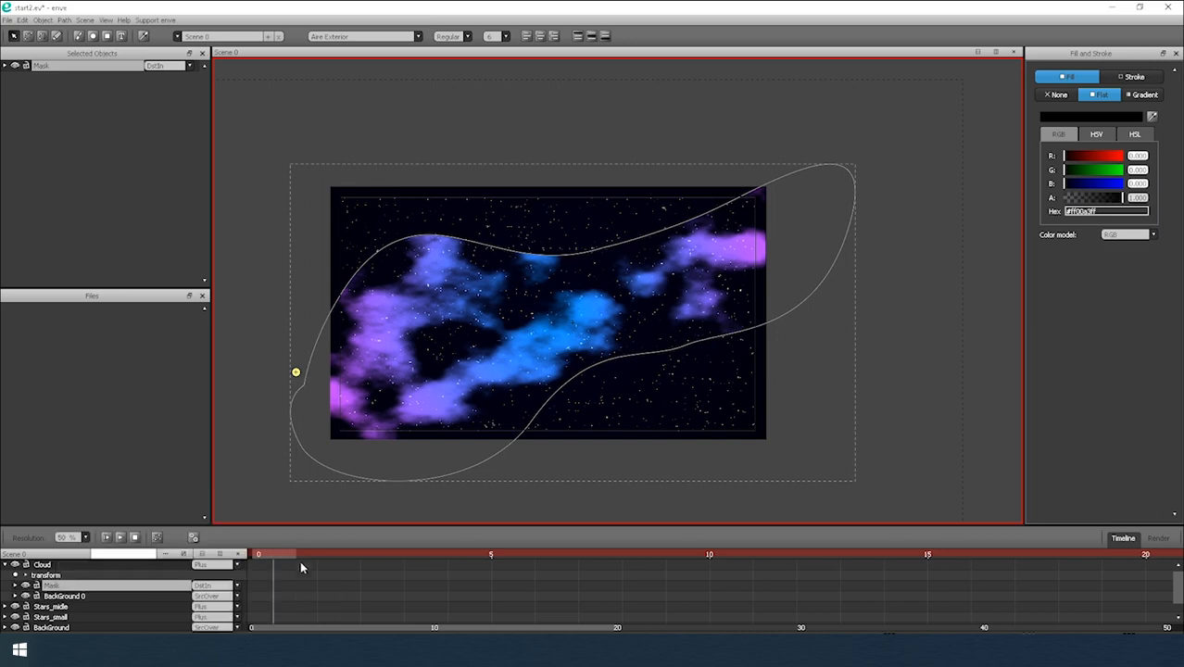
left_click(6, 66)
left_click_drag(166, 132, 172, 132)
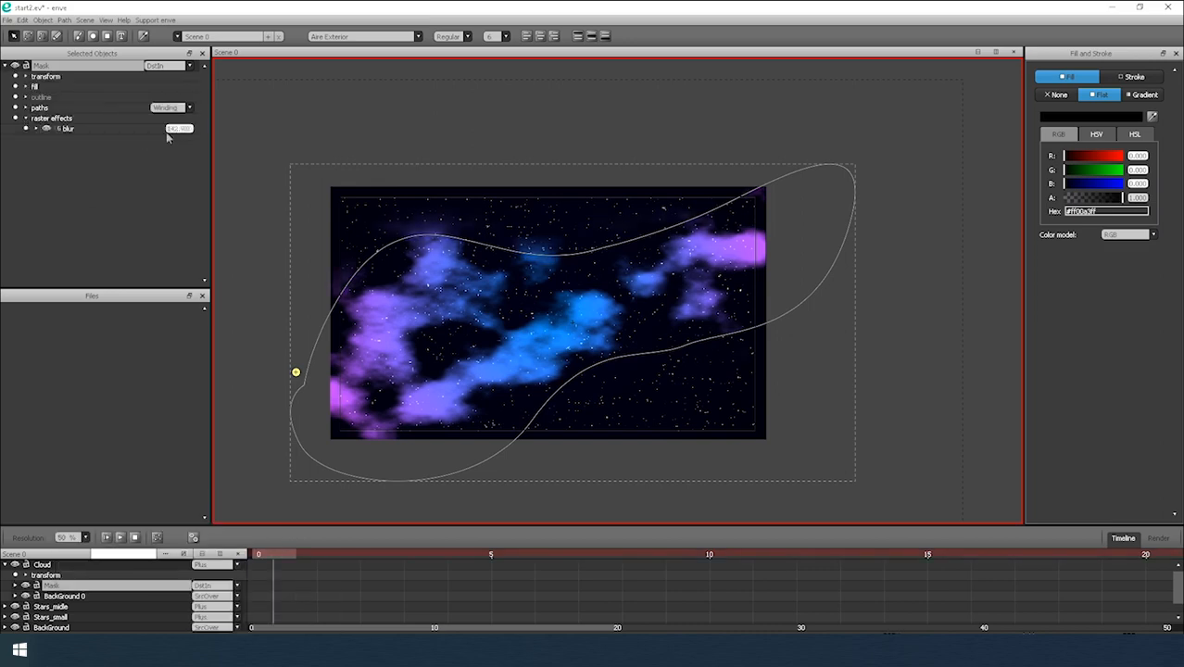
Reshape the left end of the Mask outline by moving its lower nodes inward and its outer nodes farther off the canvas.
left_click(27, 36)
left_click_drag(515, 416, 471, 391)
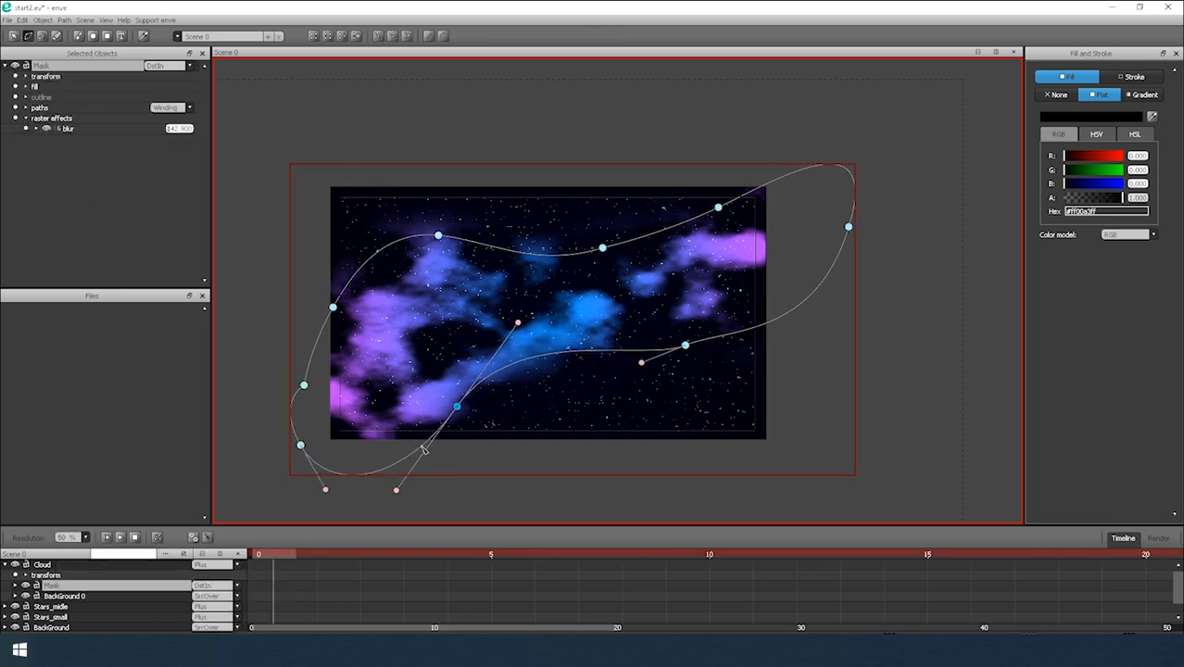
left_click_drag(308, 451, 236, 314)
left_click_drag(299, 328, 312, 299)
key("ctrl+z")
left_click(333, 307)
left_click_drag(357, 263, 327, 290)
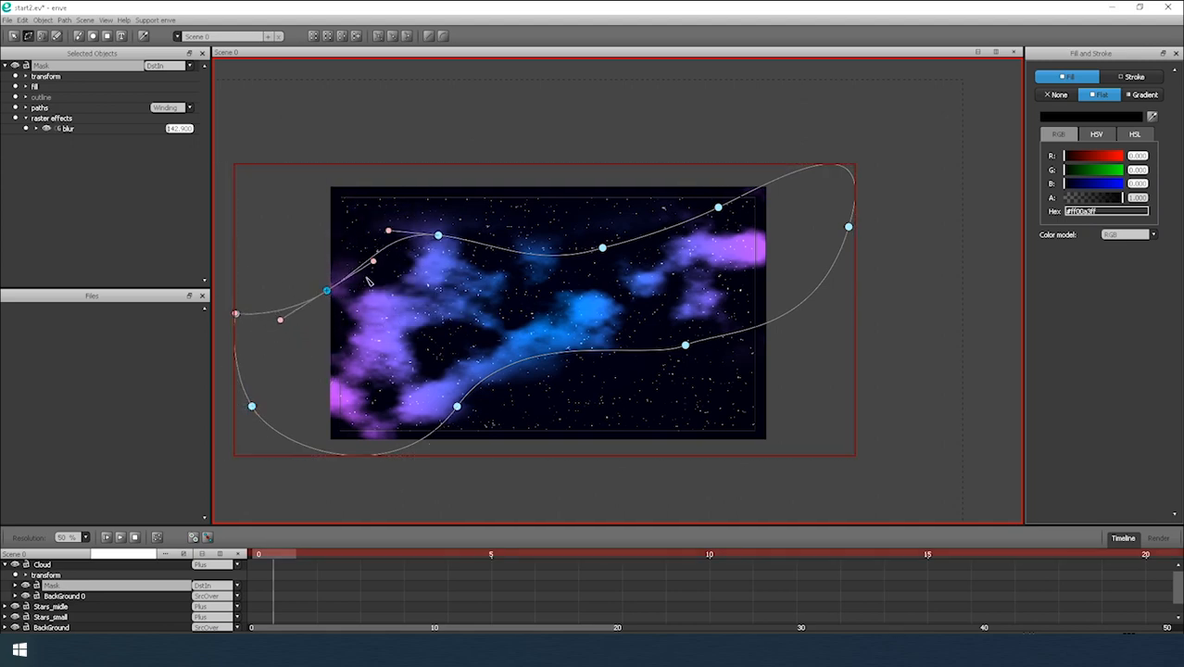
Adjust the nodes along the upper edge and right end of the Mask outline to refine the visible clouds.
left_click_drag(439, 236, 446, 248)
mouse_move(603, 249)
left_mouse_down()
mouse_move(607, 266)
mouse_move(584, 250)
left_mouse_up()
left_click_drag(718, 207, 714, 191)
left_click_drag(685, 346, 708, 359)
left_click_drag(816, 338, 849, 364)
left_click(918, 291)
left_click(917, 291)
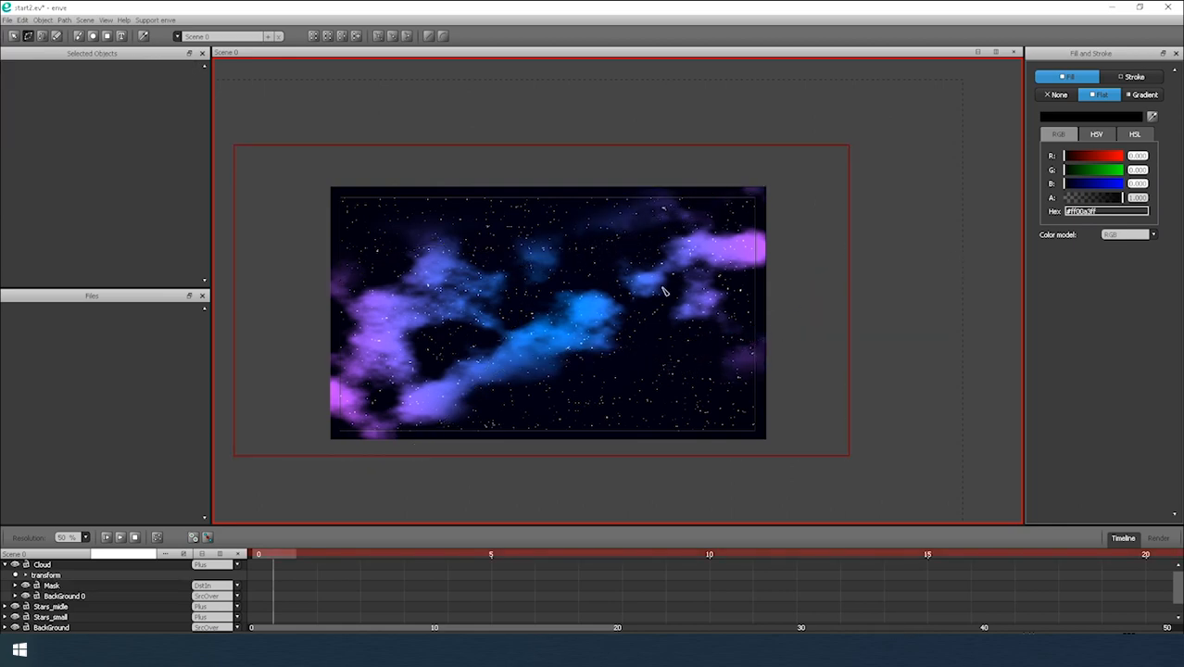
Tilt the Cloud group slightly clockwise and refit the Mask outline around the remaining clouds.
left_click(556, 314)
scroll(557, 314, "down", 1)
left_click(128, 565)
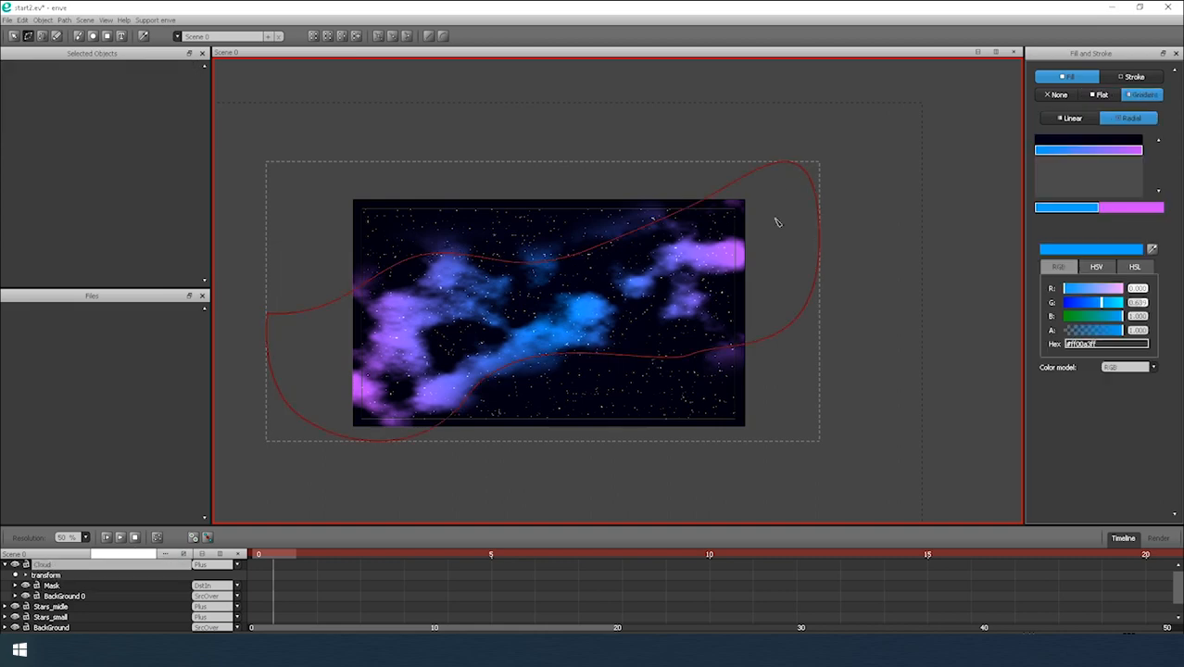
left_click(15, 37)
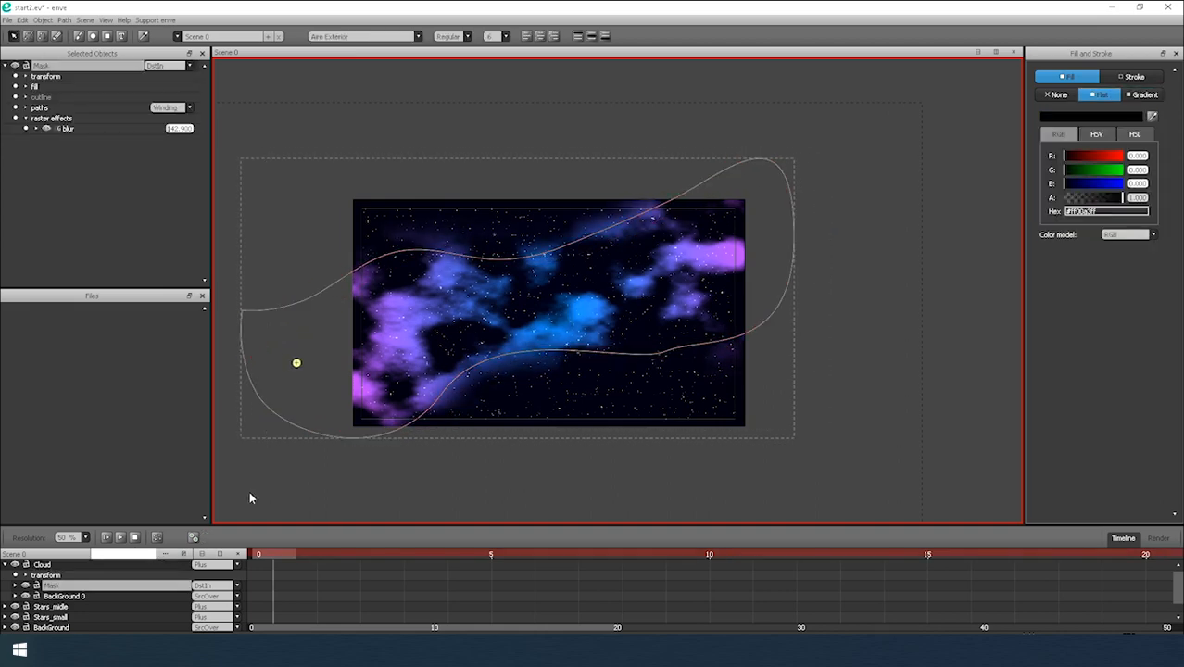
left_click(299, 453)
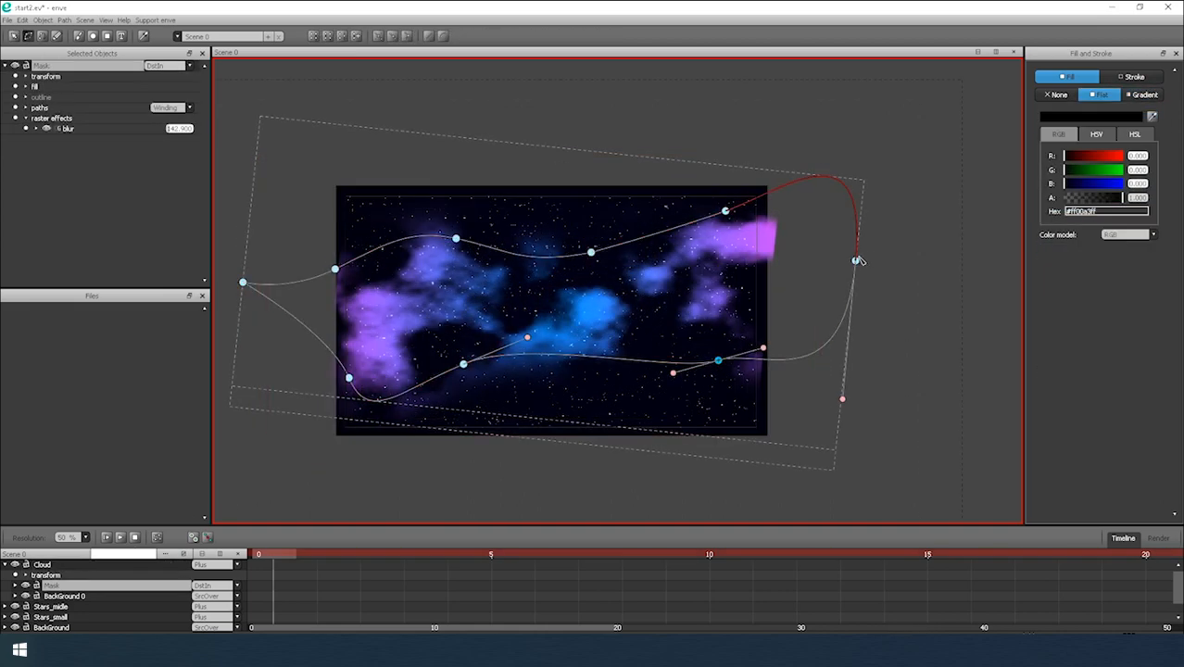
left_click_drag(857, 260, 835, 272)
left_click(535, 128)
scroll(606, 171, "up", 1)
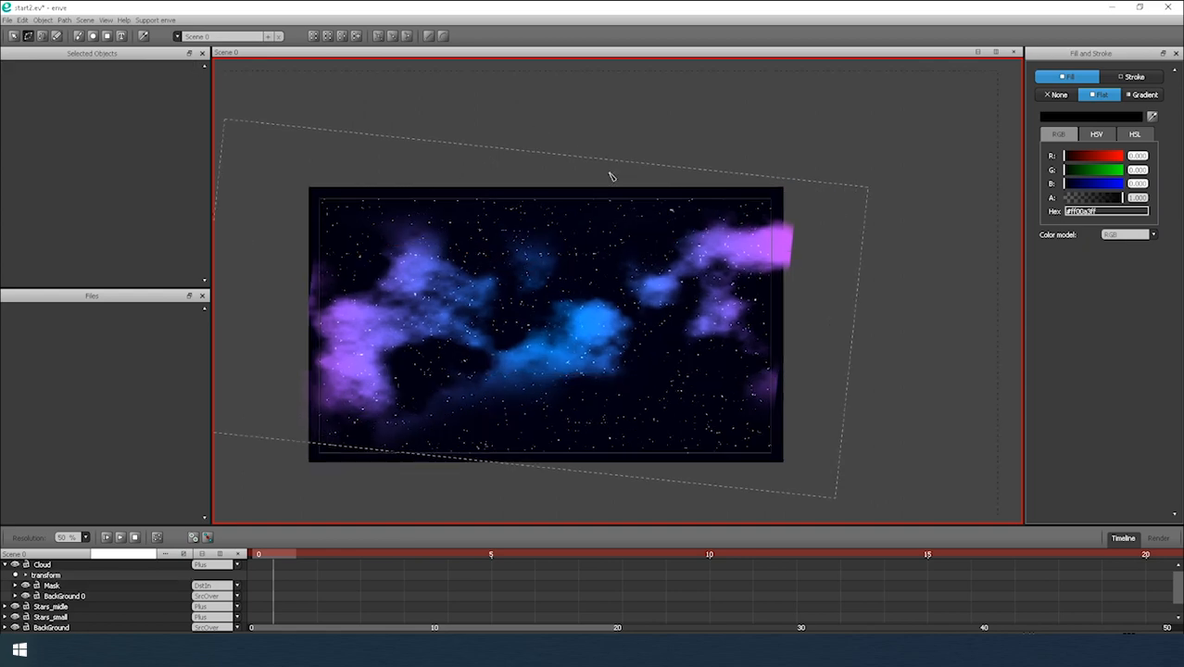
left_click_drag(609, 180, 605, 190)
Collapse the Cloud group and place a duplicate of Stars_midle above it.
left_click(4, 565)
left_click(44, 565)
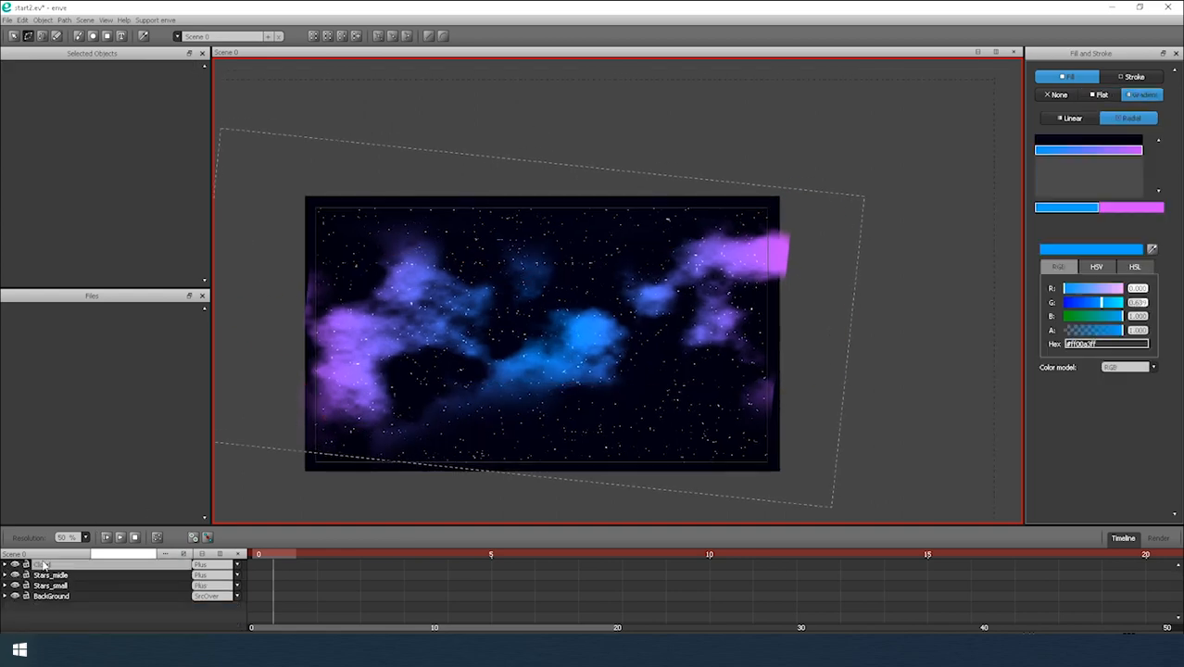
left_click(5, 22)
left_click(26, 121)
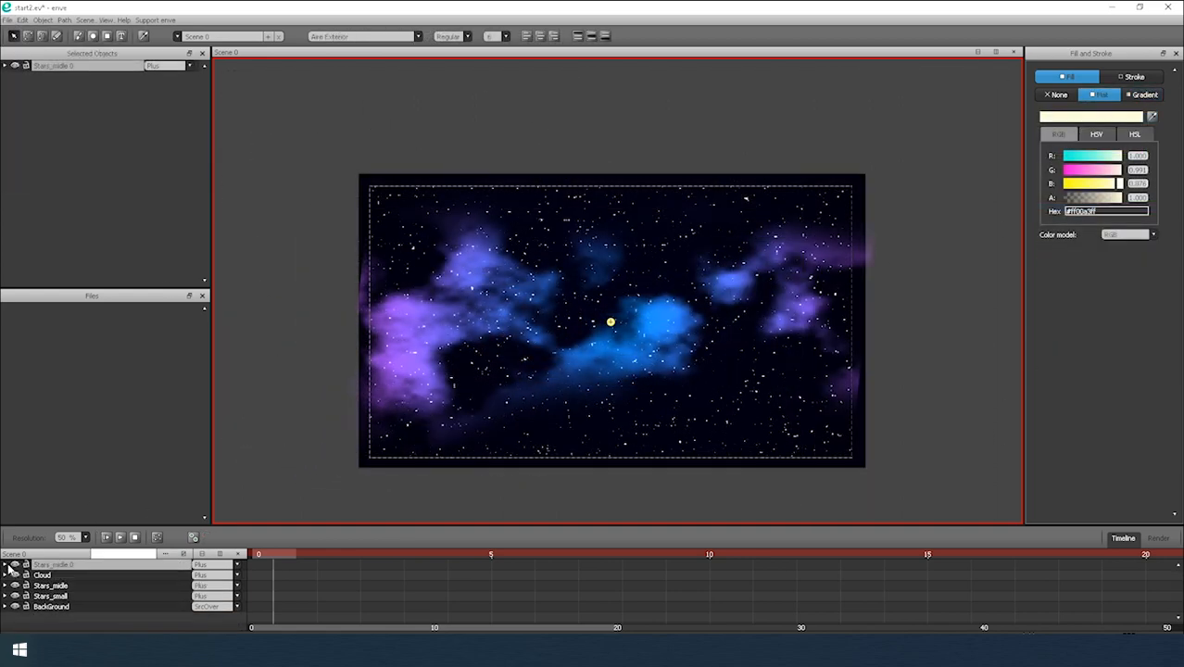
Hide the layers beneath Stars_midle 0, recolour its NoiseEffect white, and soften the noise with larger size and sharpness 0.
left_click(6, 565)
left_click(43, 586)
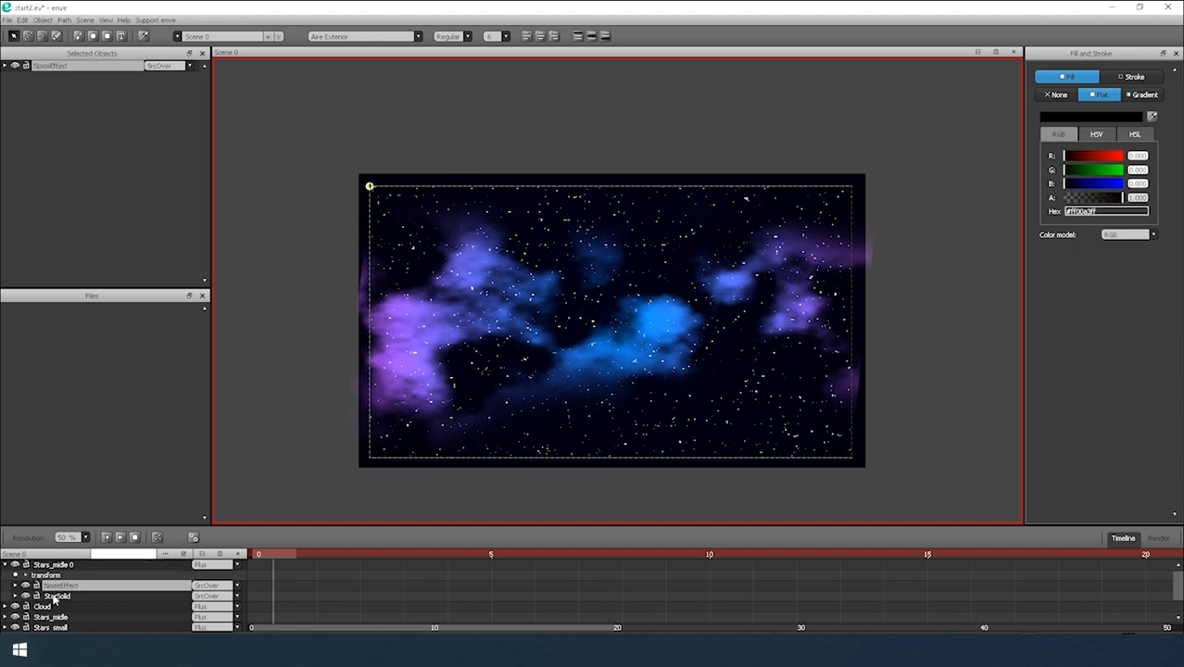
left_click(4, 565)
left_click(14, 575)
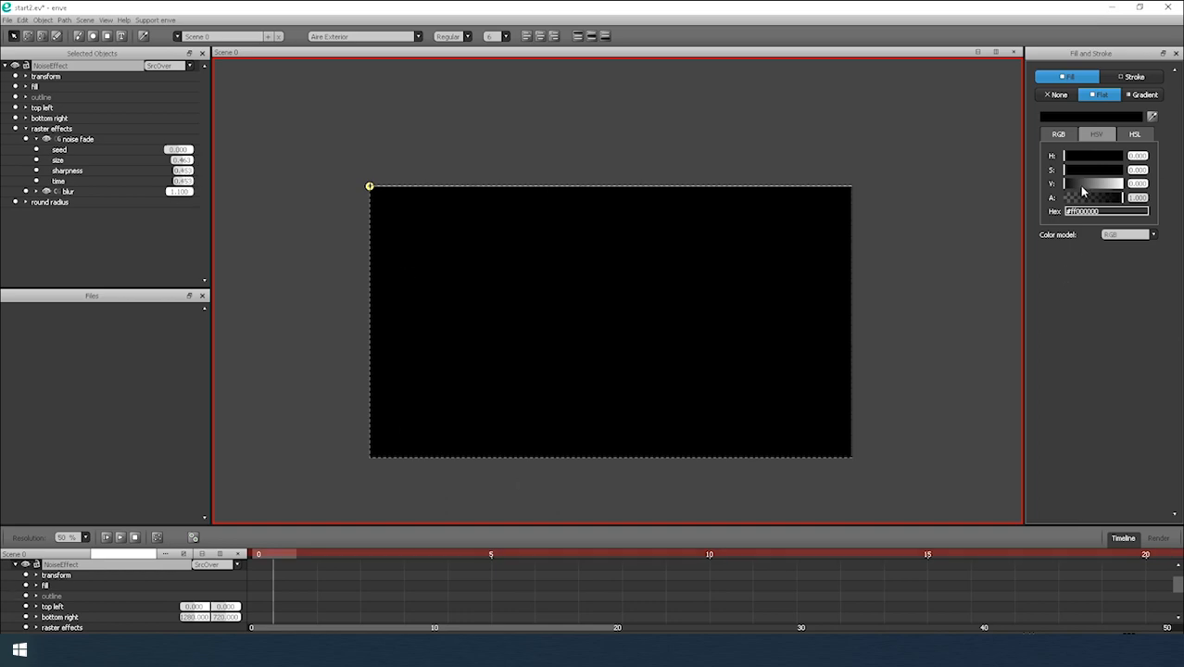
left_click_drag(1082, 188, 1122, 185)
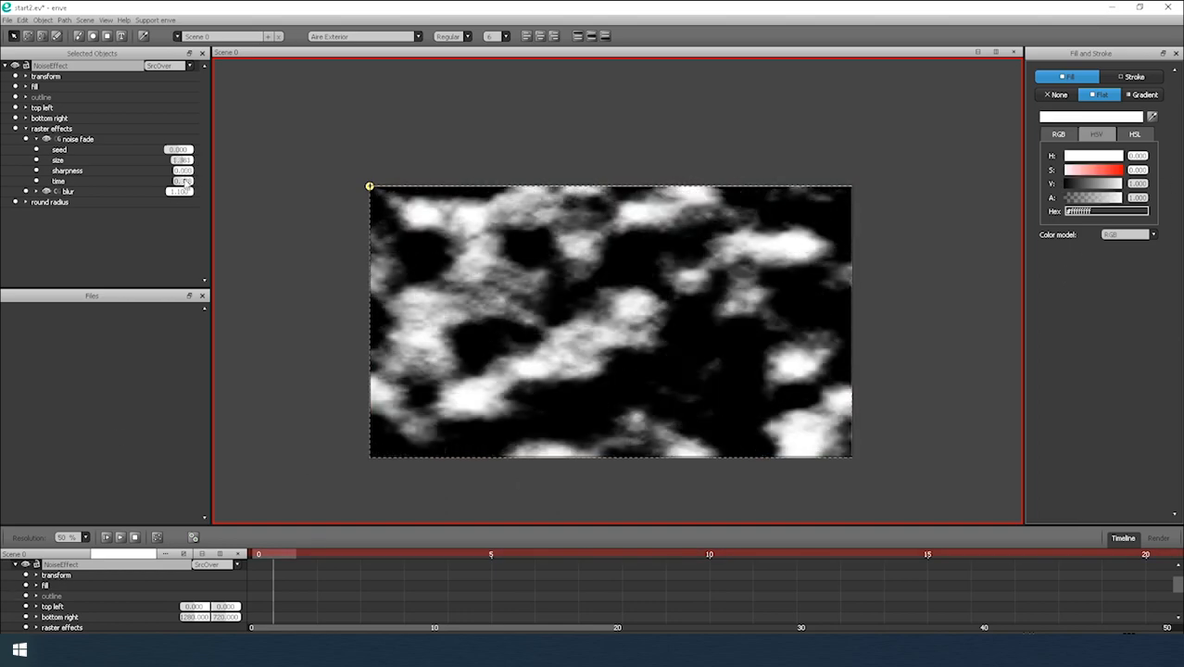
Add a second Blur raster effect to NoiseEffect with a radius of about 138.
right_click(70, 568)
mouse_move(146, 561)
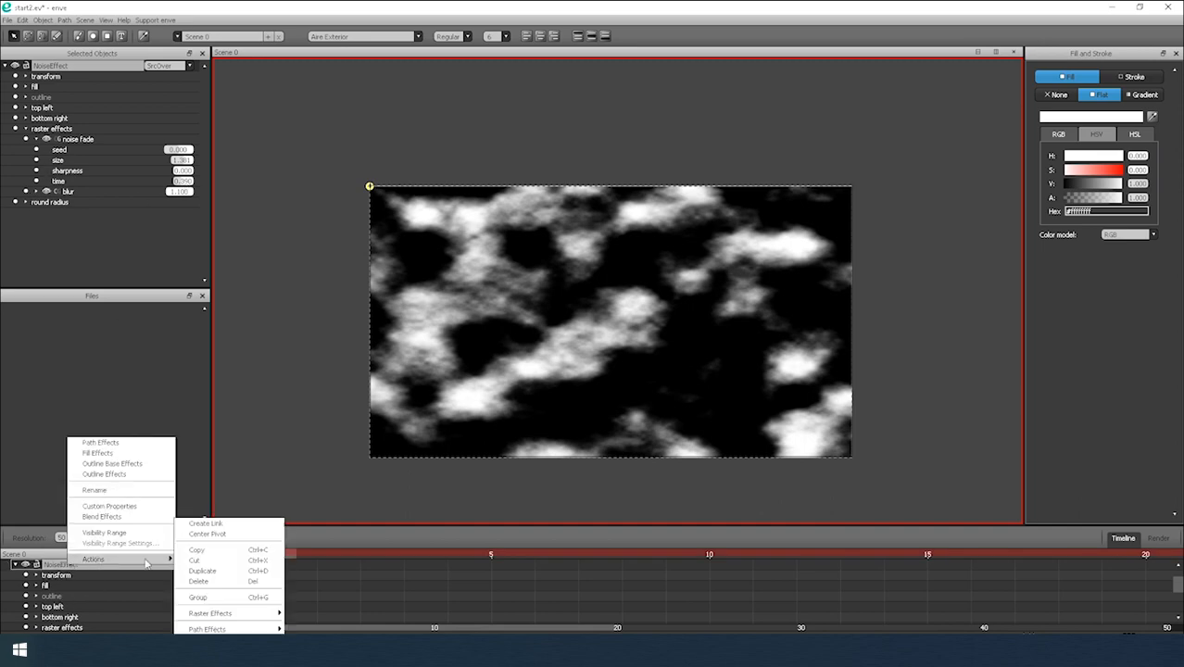
mouse_move(222, 613)
left_click(299, 611)
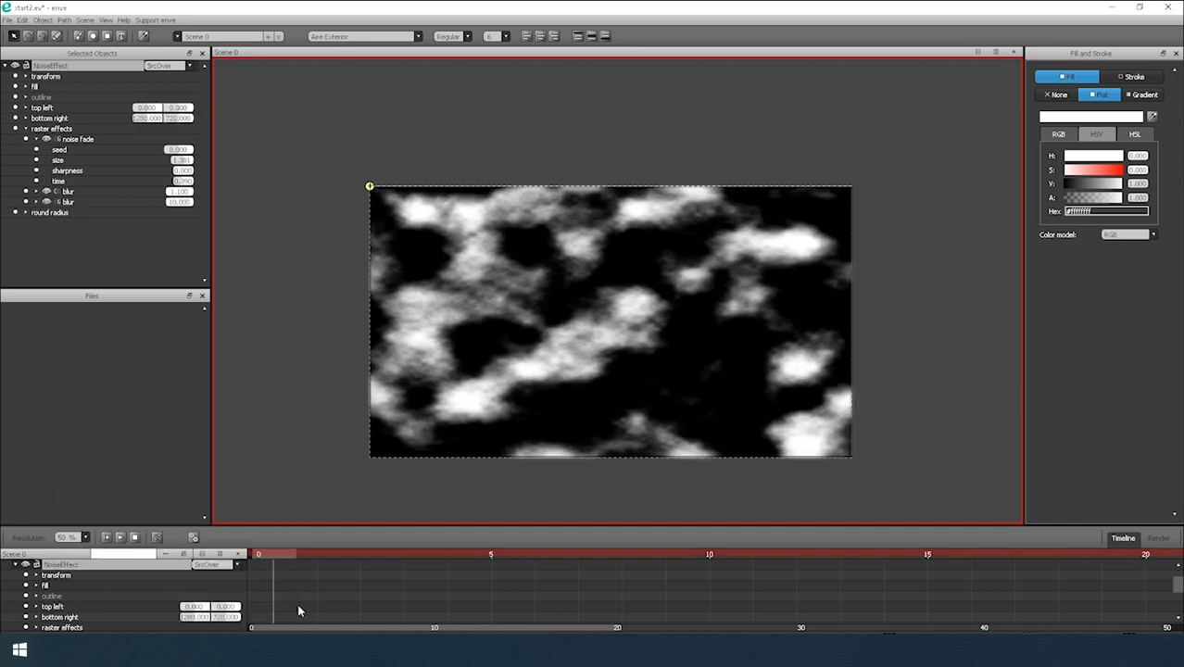
left_click(37, 201)
left_click_drag(188, 215, 298, 215)
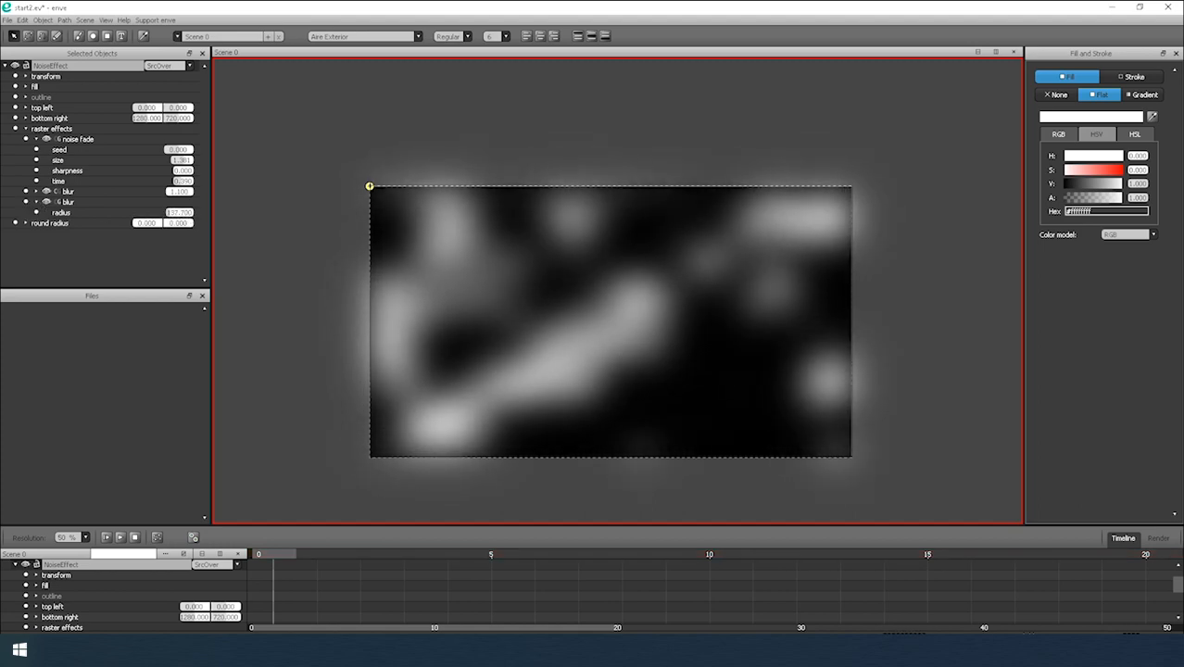
Collapse Stars_midle 0 and set its blend mode to Multiply.
scroll(24, 577, "up", 1)
left_click(14, 585)
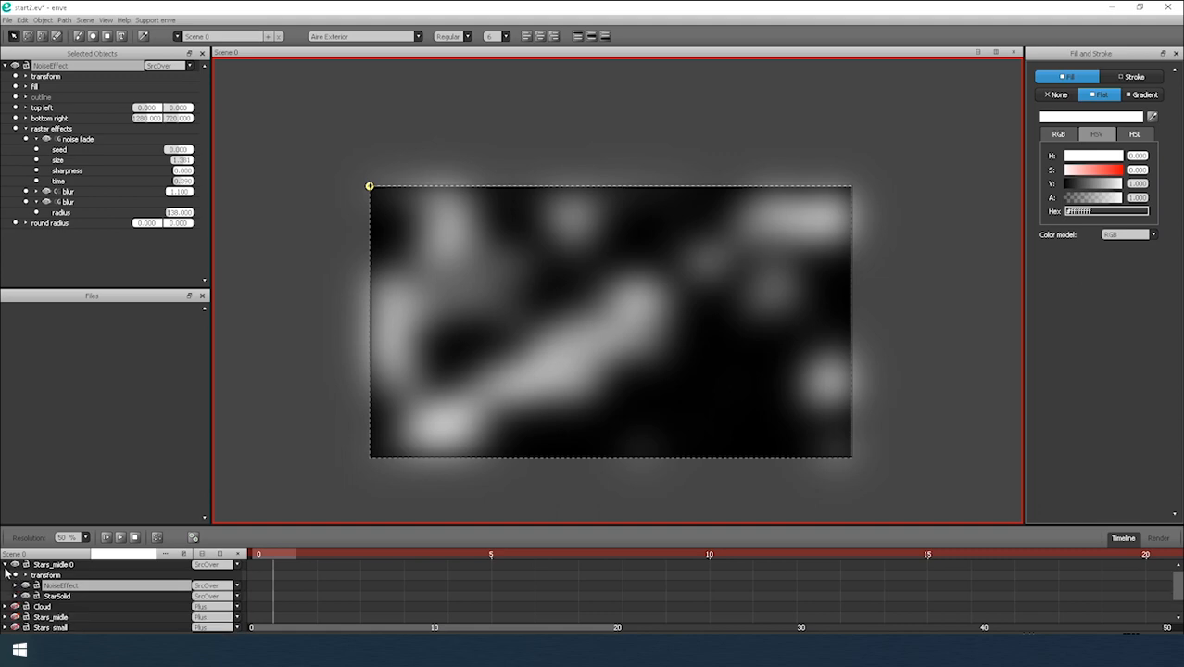
left_click(4, 565)
left_click(211, 564)
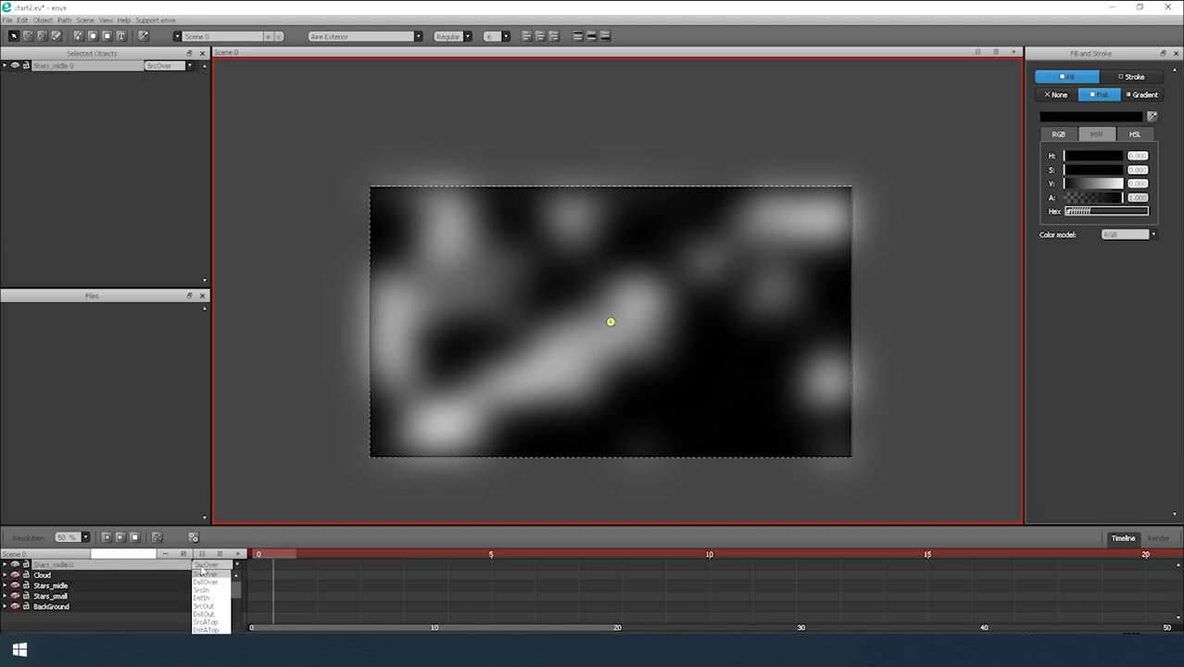
scroll(216, 619, "down", 2)
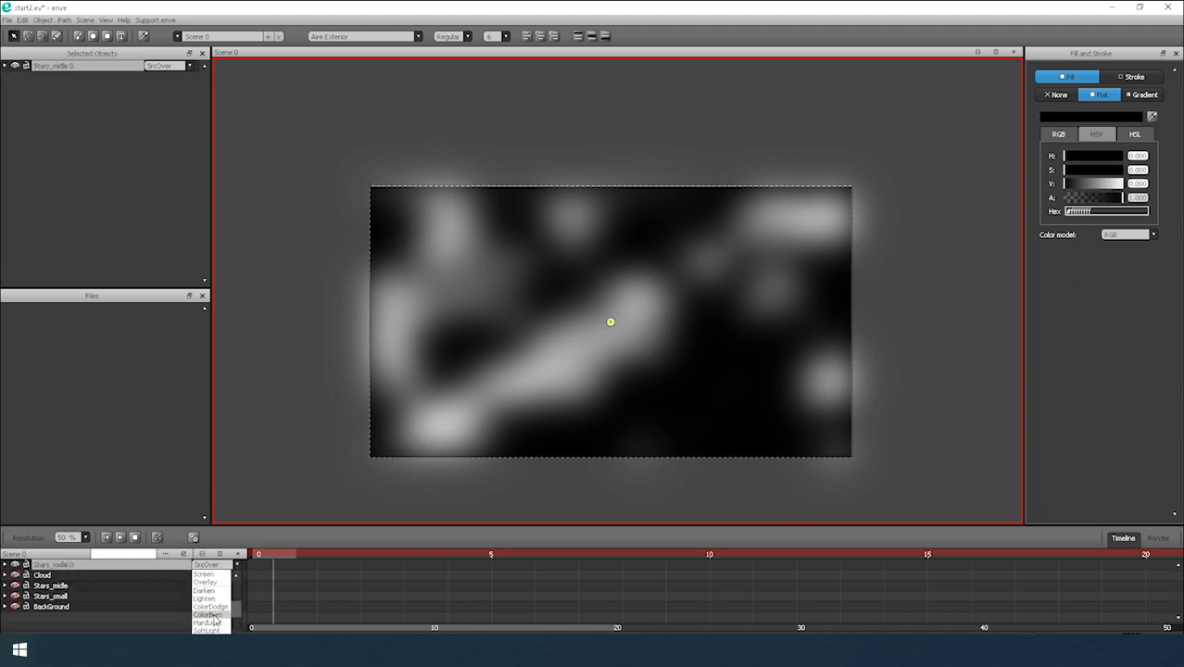
left_click(209, 639)
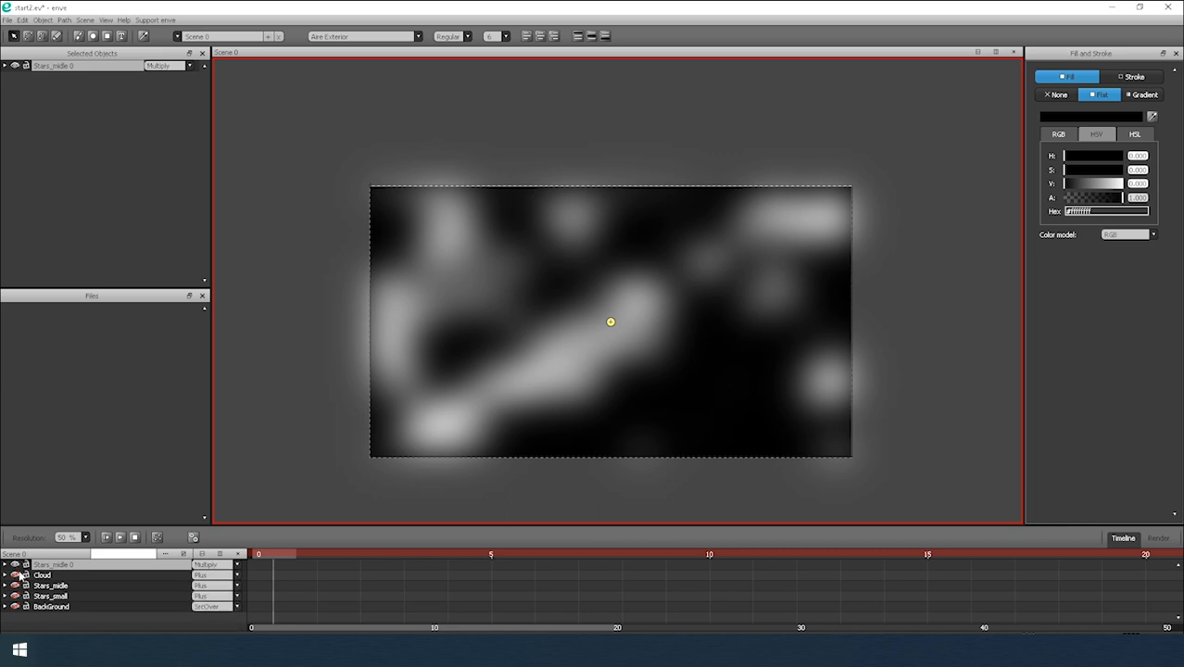
Show the hidden layers again and lower the opacity of Stars_midle 0 to below 40.
left_click(15, 607)
left_click(4, 564)
scroll(71, 593, "down", 2)
left_click_drag(228, 617, 157, 617)
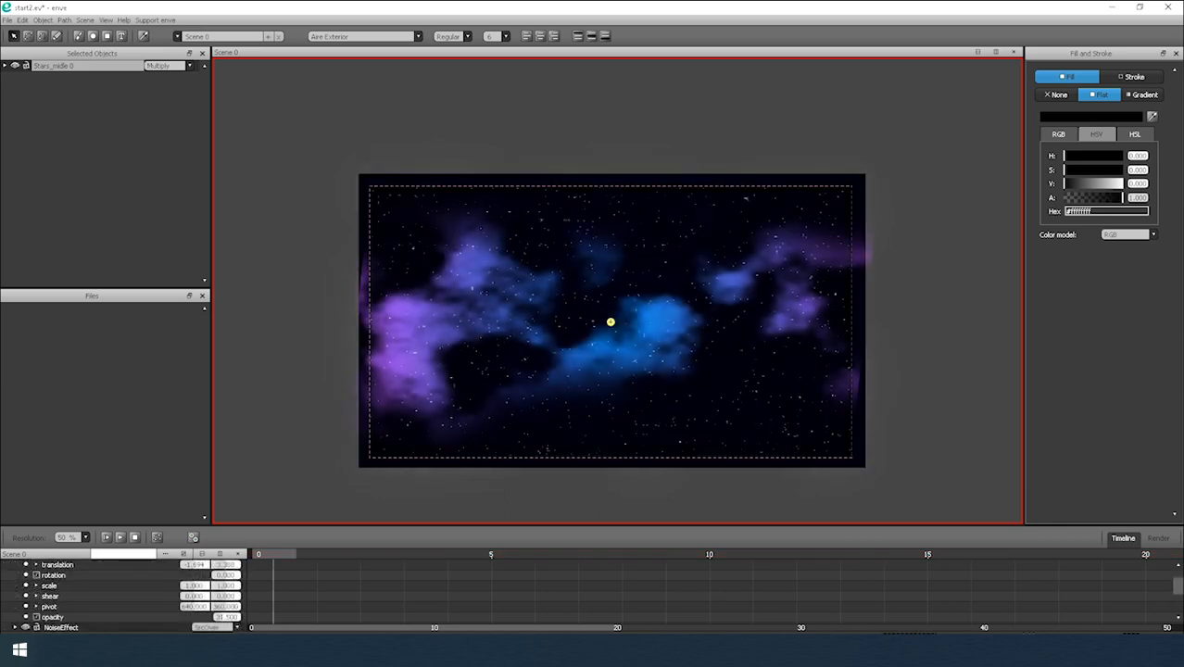
Collapse Stars_midle 0 and toggle its visibility to compare the scene with and without the multiplied overlay.
scroll(53, 600, "up", 2)
left_click(6, 565)
left_click(15, 565)
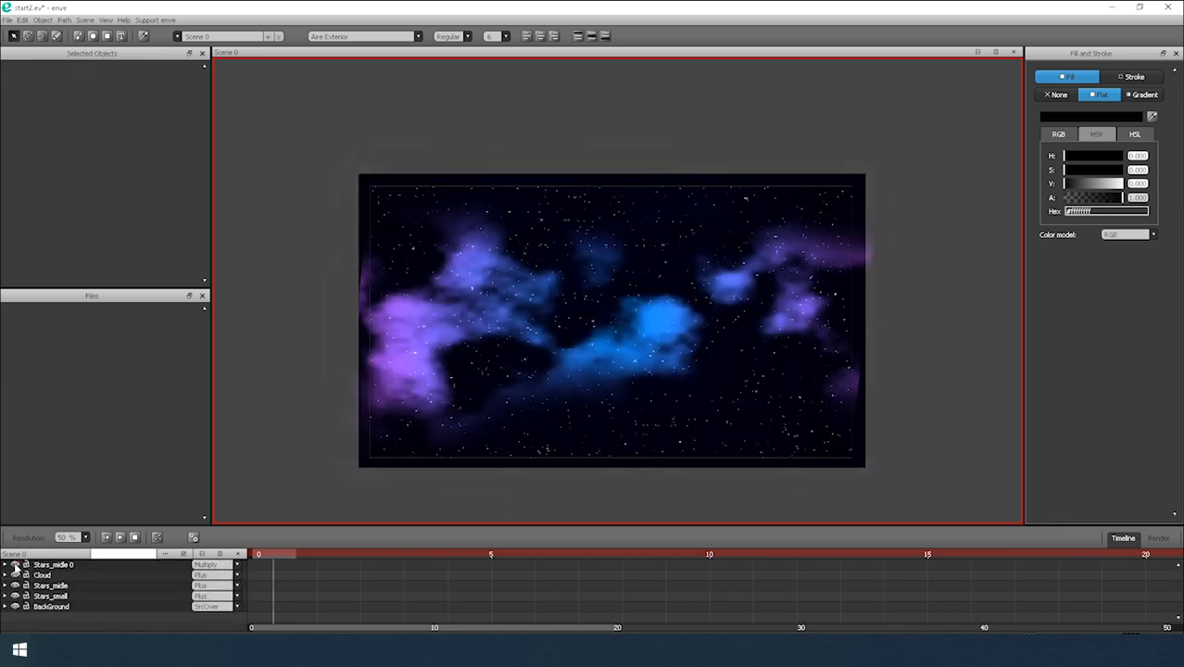
left_click(15, 565)
left_click(15, 565)
left_click(14, 565)
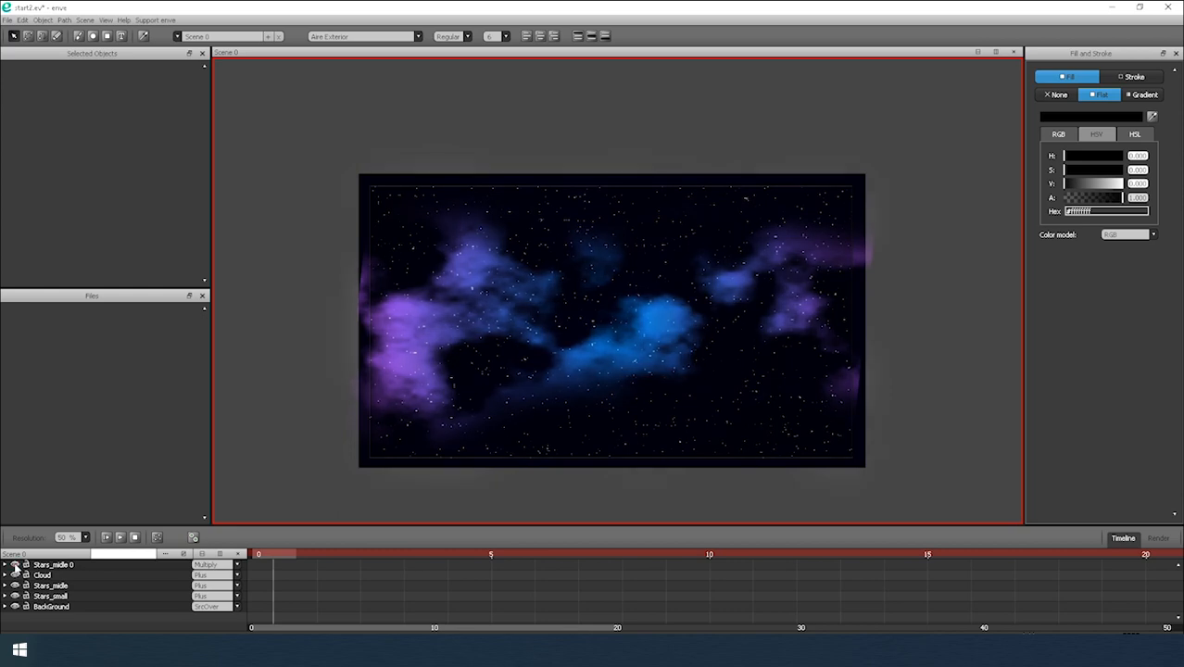
Move Stars_midle 0 beneath the Cloud layer and toggle both layers' visibility to compare the effect.
left_click_drag(41, 565, 65, 581)
left_click(15, 565)
left_click(15, 576)
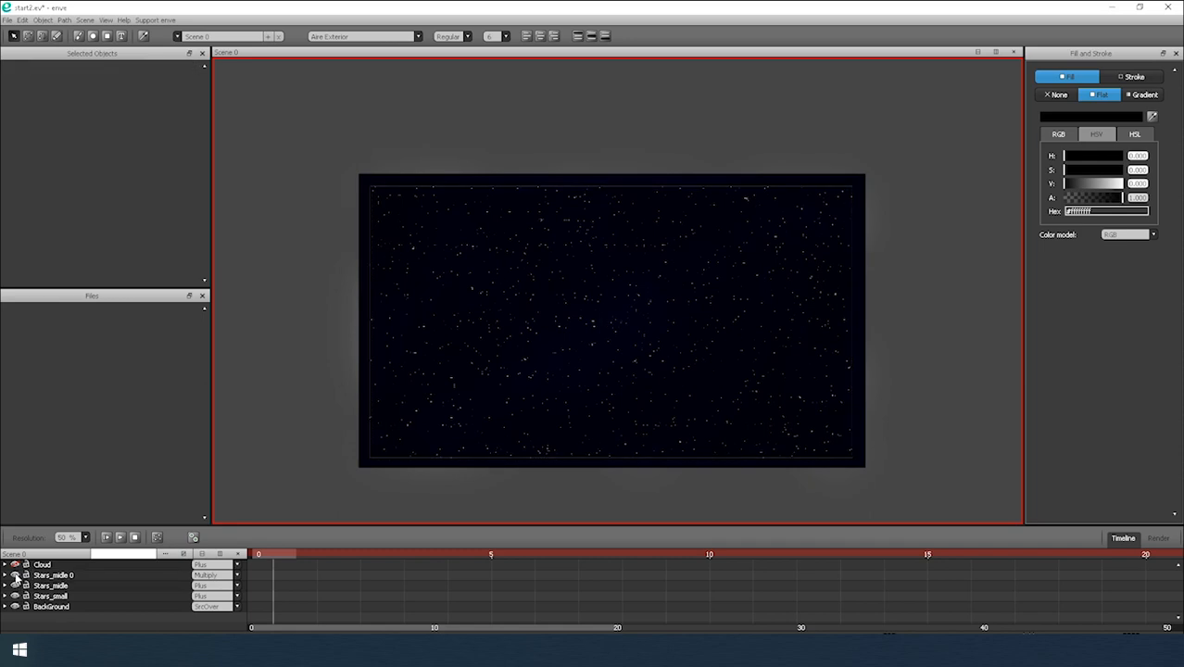
left_click(13, 576)
left_click(5, 576)
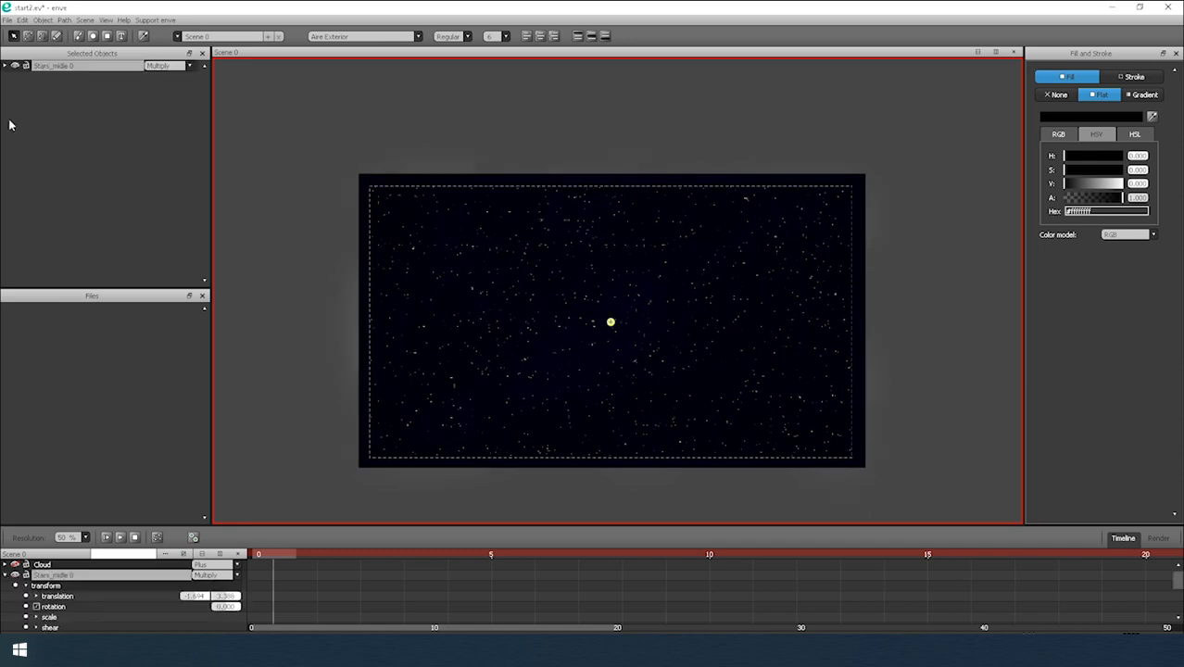
left_click(6, 65)
left_click(26, 76)
left_click(26, 77)
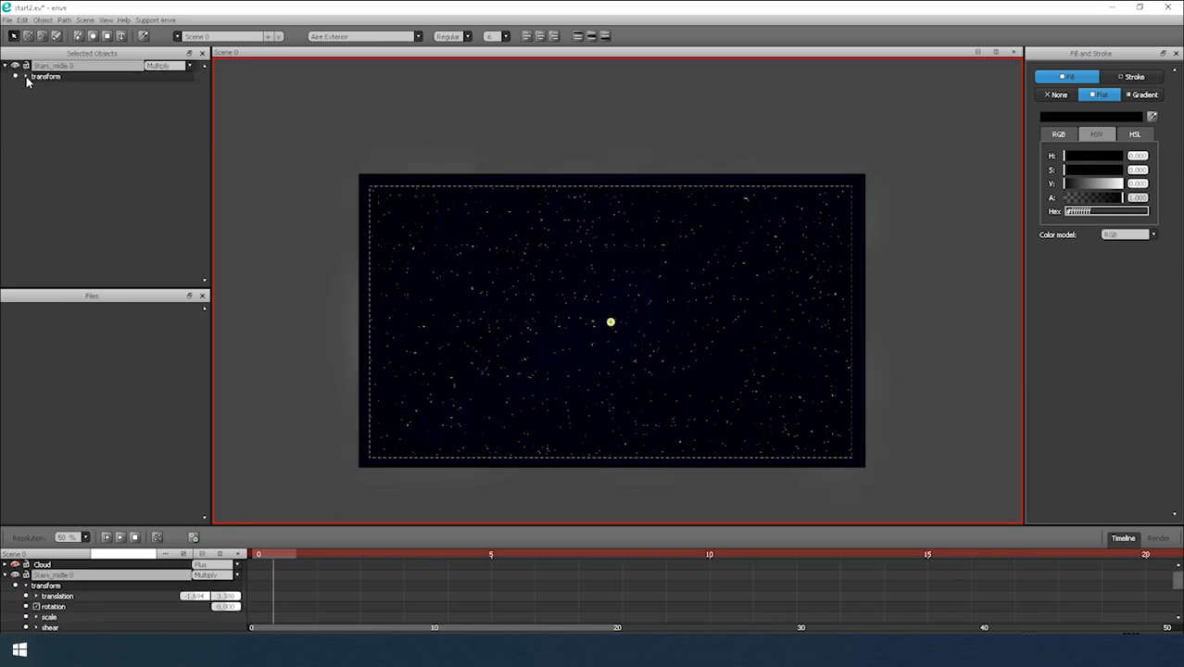
left_click(27, 585)
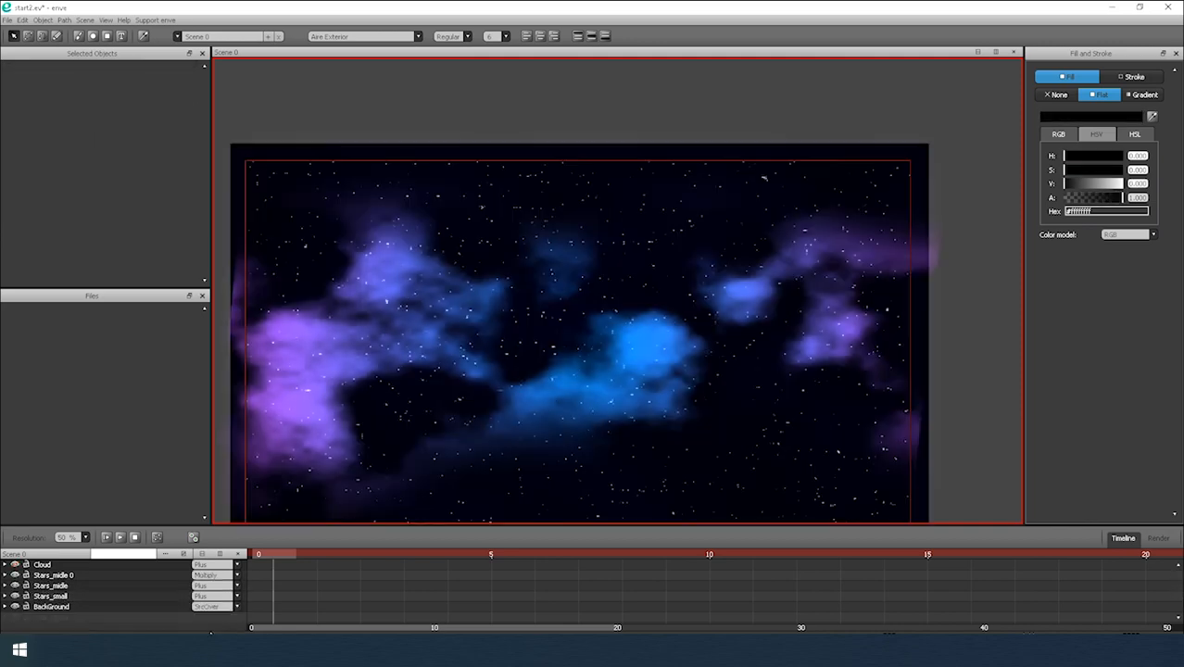
Duplicate Stars_midle 0 above the Cloud layer and toggle the copy's visibility to compare the scene.
left_click(72, 576)
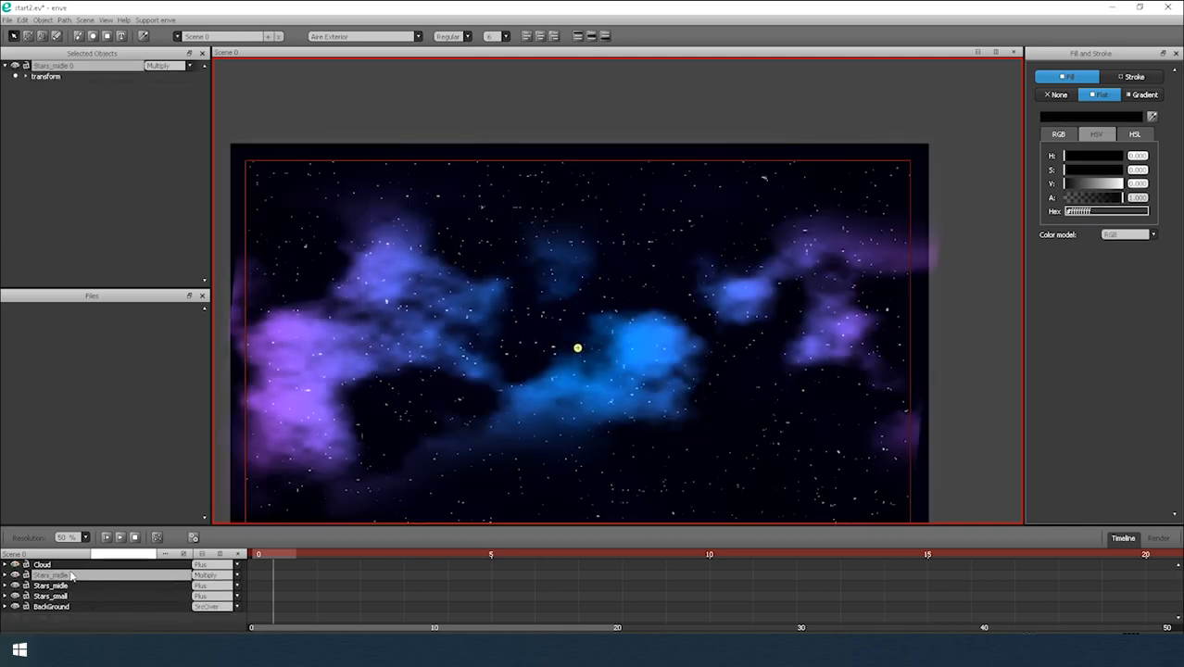
key("ctrl+d")
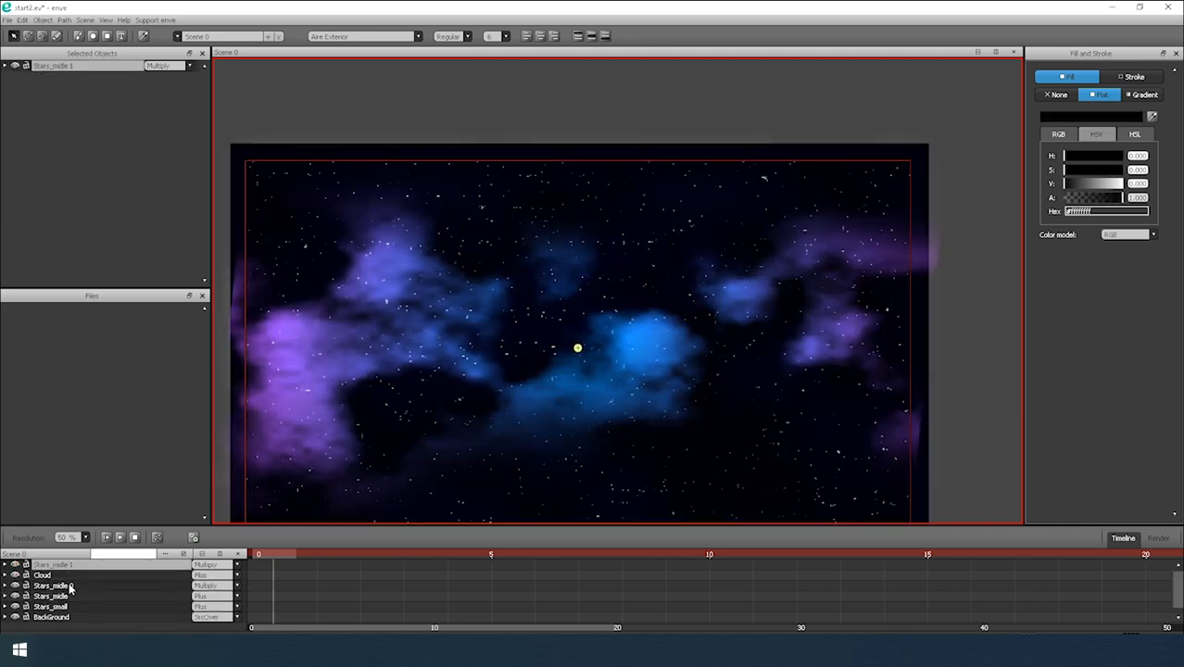
left_click(16, 566)
left_click(16, 566)
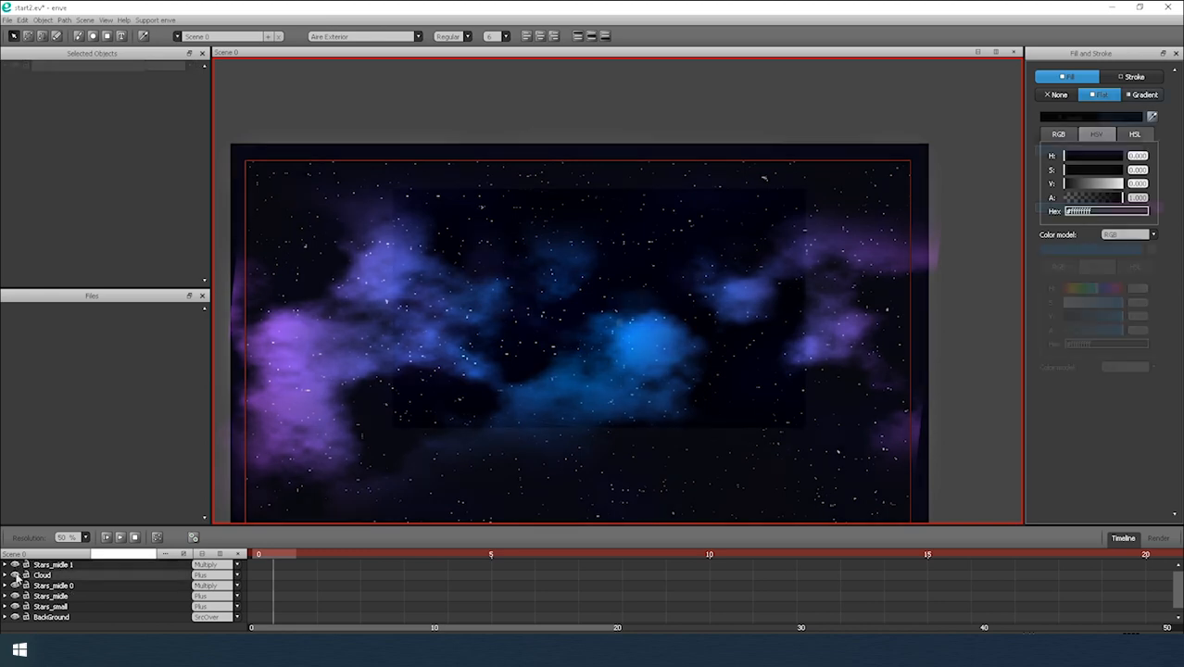
Rename Stars_midle 0 as Cloud dark and its duplicate above the Cloud layer as cloud dark2.
right_click(53, 588)
left_click(95, 513)
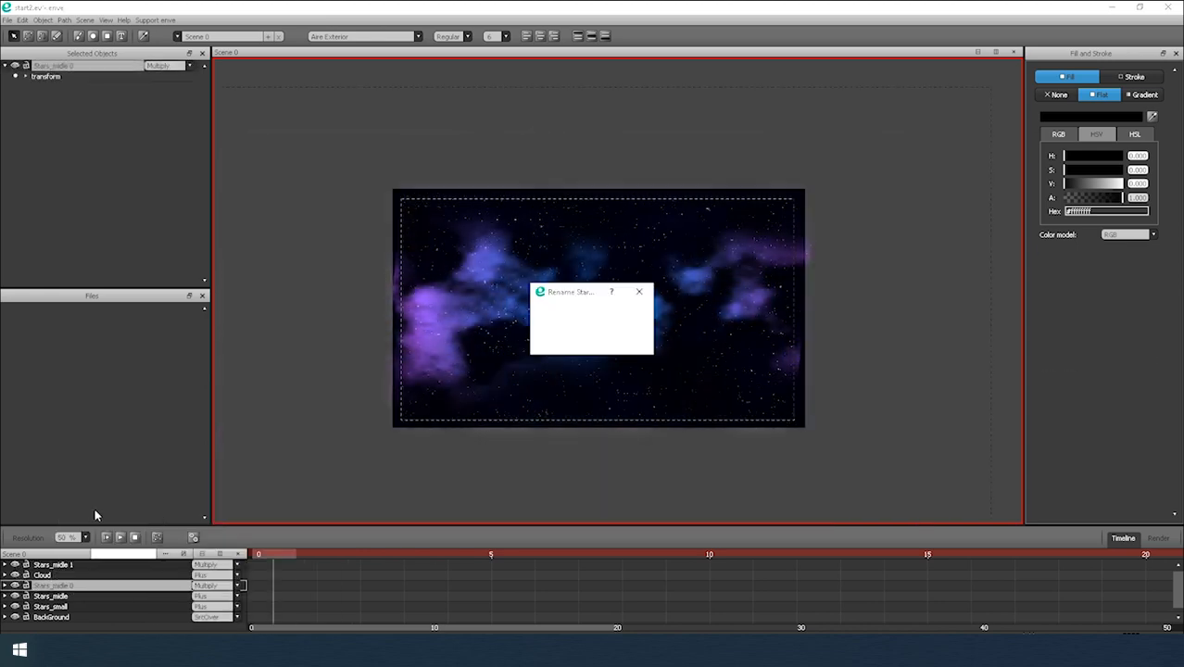
type("Cloud dark")
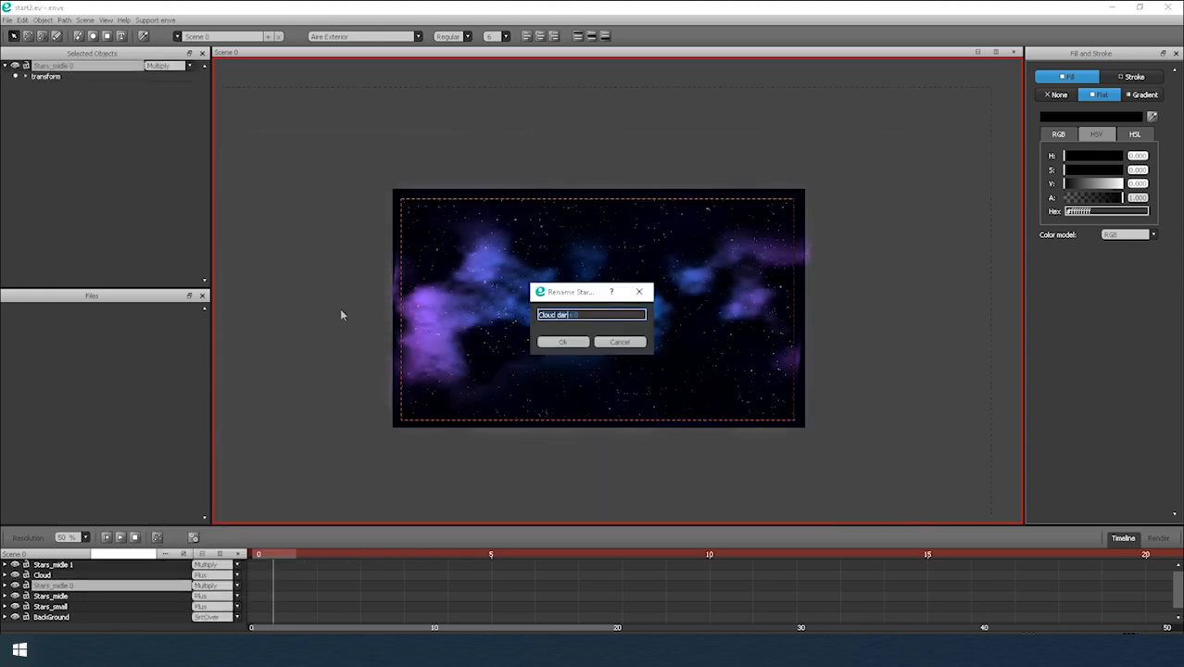
key("Return")
right_click(57, 587)
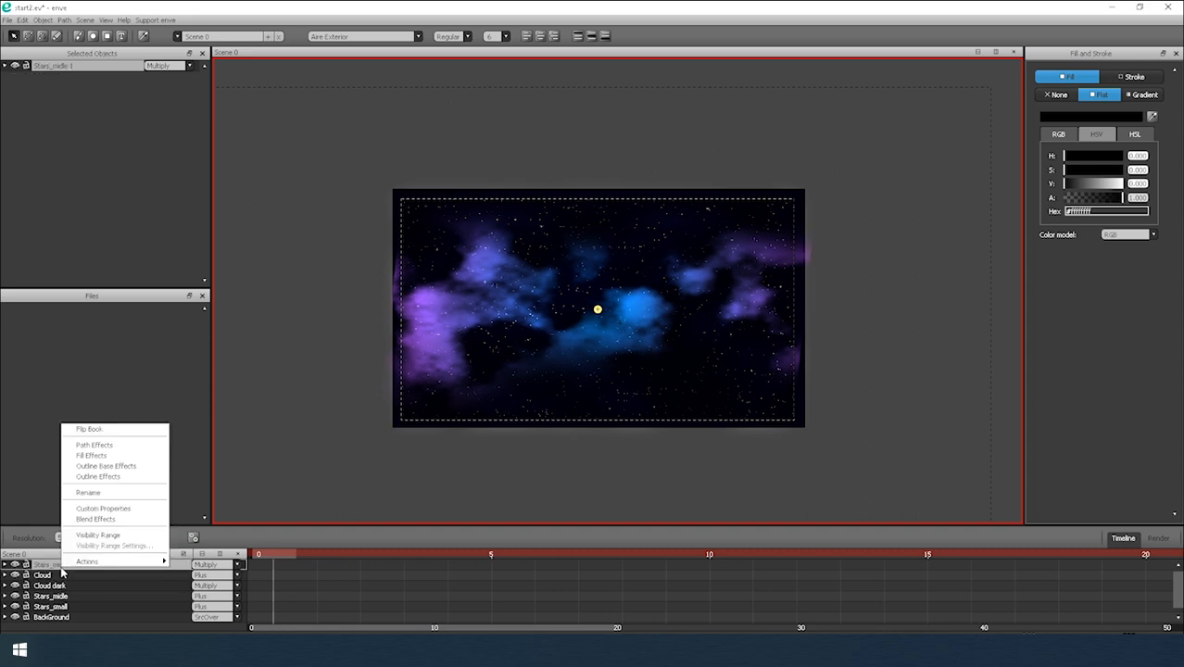
left_click(93, 492)
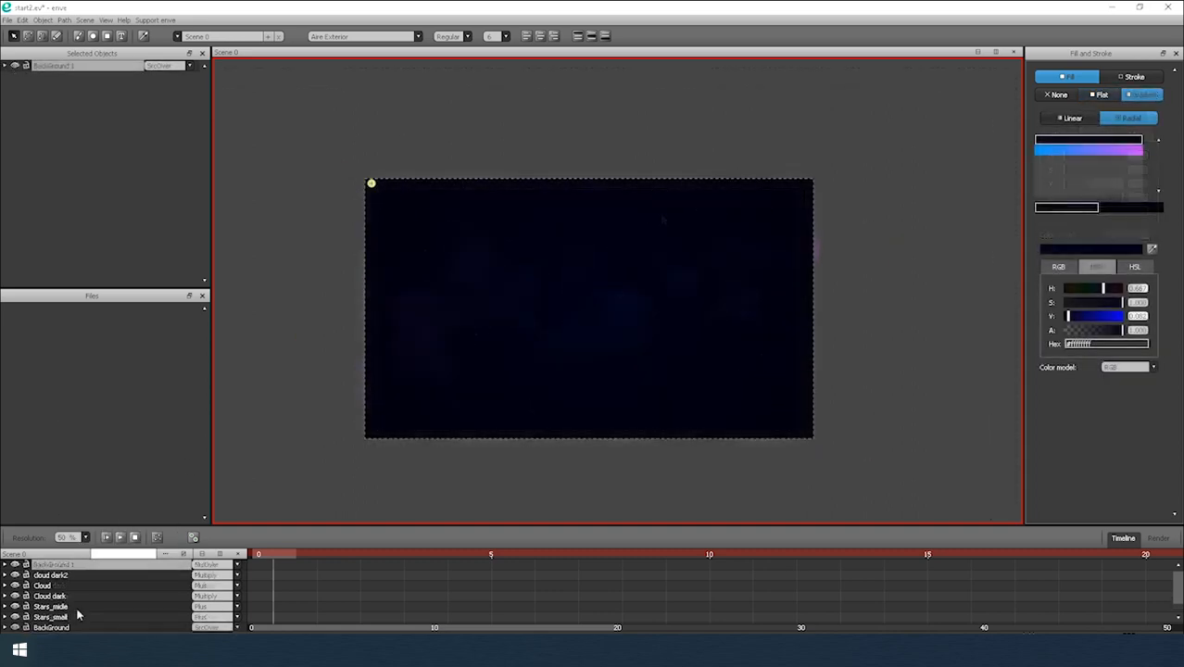
Rename the duplicated background layer above cloud dark2 as Vin.
right_click(53, 564)
left_click(93, 492)
type("Vin")
key("Return")
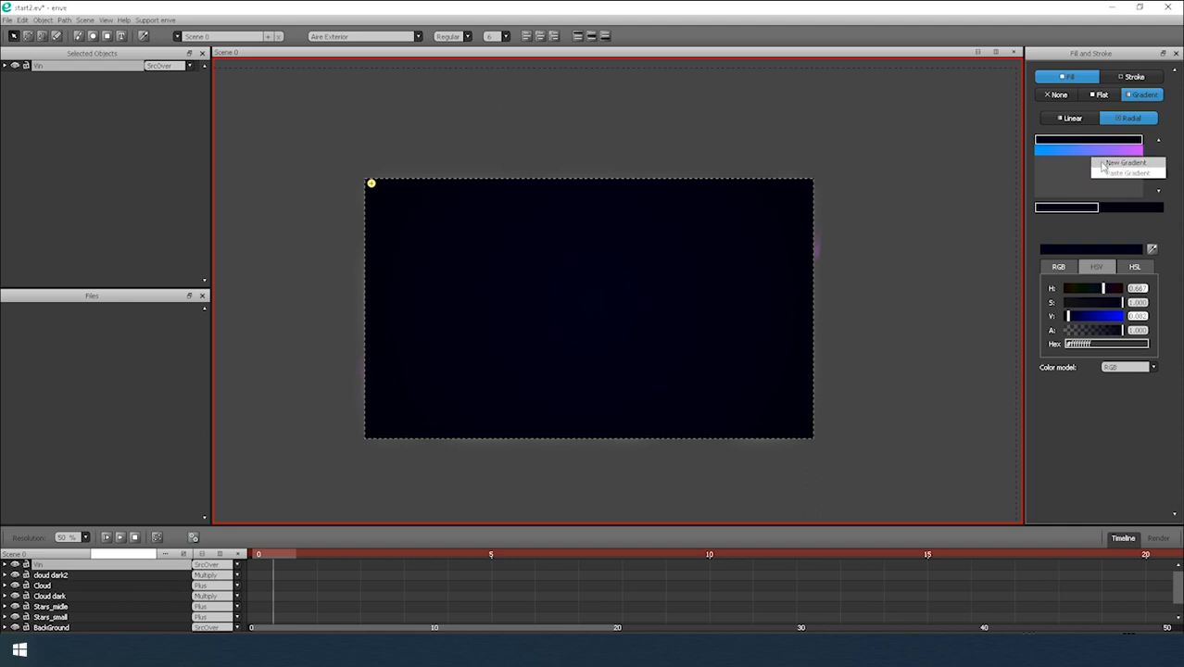
Give Vin a new white-to-black radial gradient fill and set its blend mode to Overlay.
left_click(1104, 163)
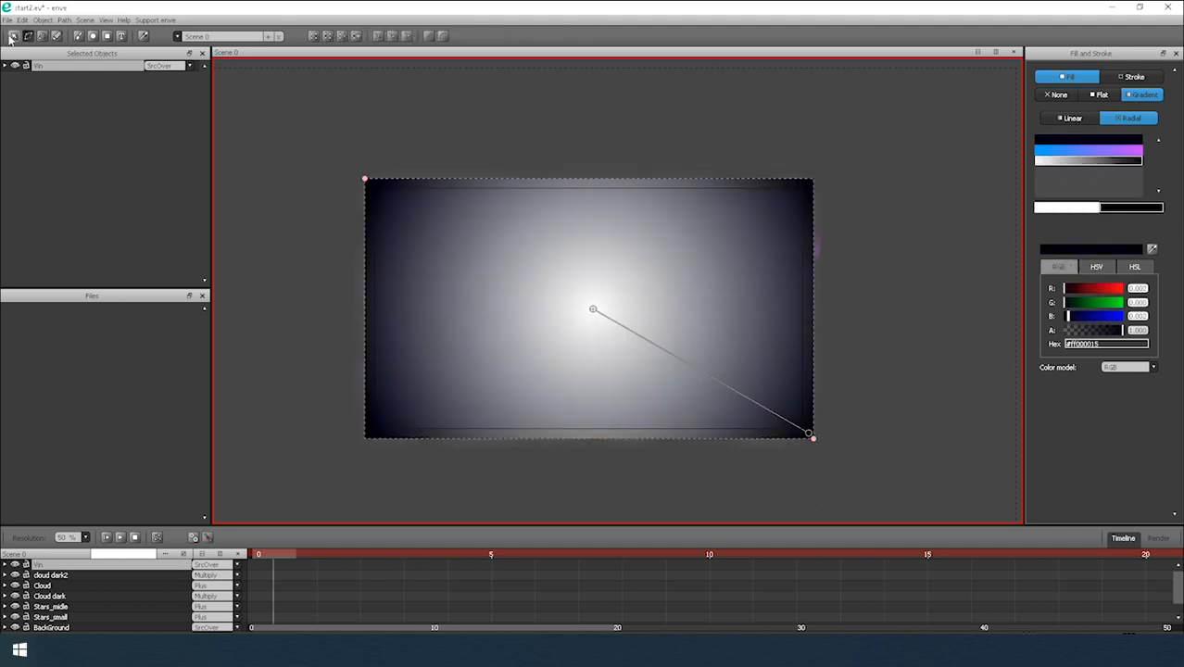
left_click(14, 36)
left_click(213, 565)
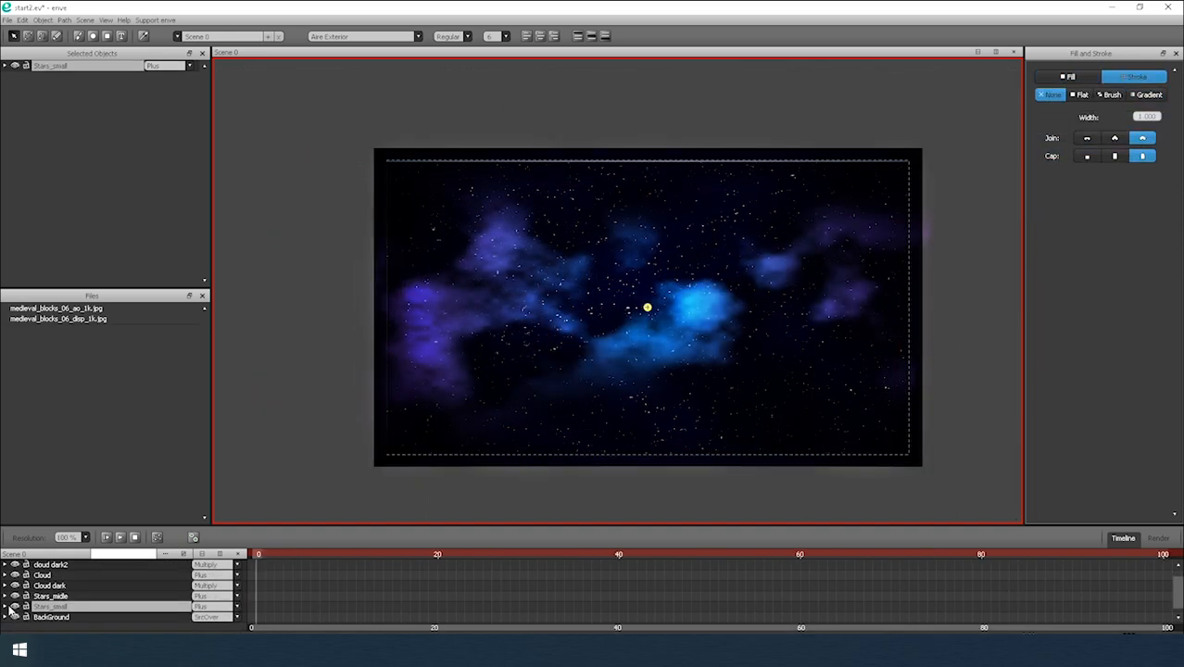
Enable keyframe recording for the translation, rotation and scale of Stars_small at frame 0.
scroll(41, 619, "down", 2)
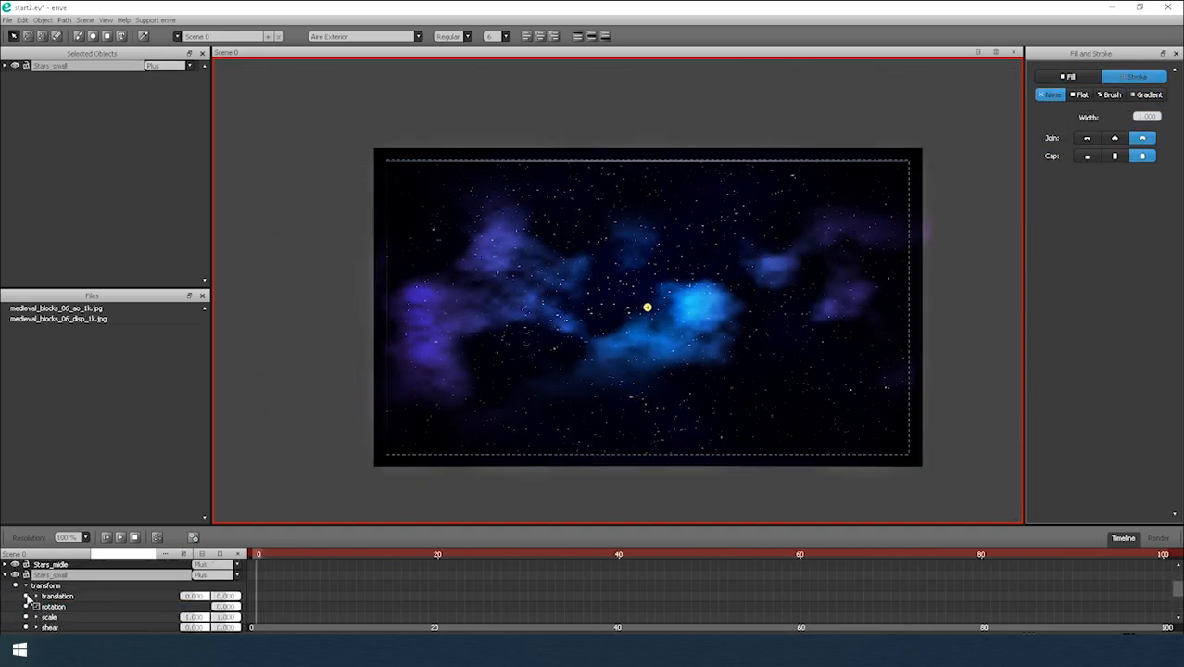
left_click(26, 596)
left_click(26, 606)
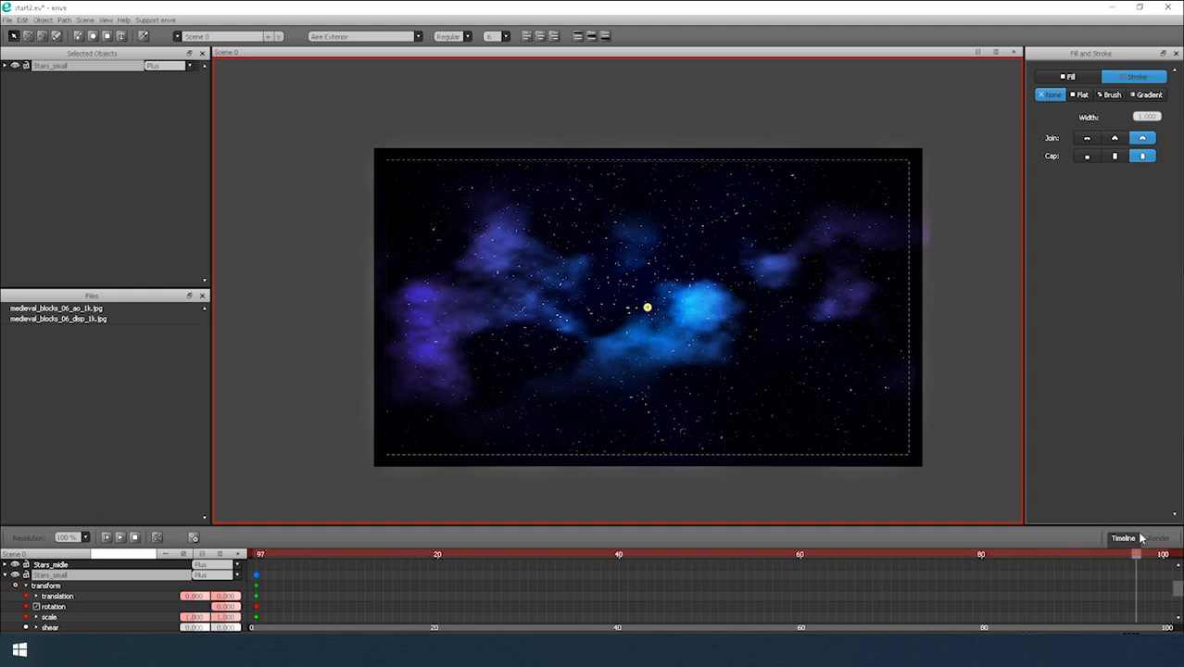
Extend the scene's frame range to 0–200 in the scene settings.
scroll(775, 349, "down", 1)
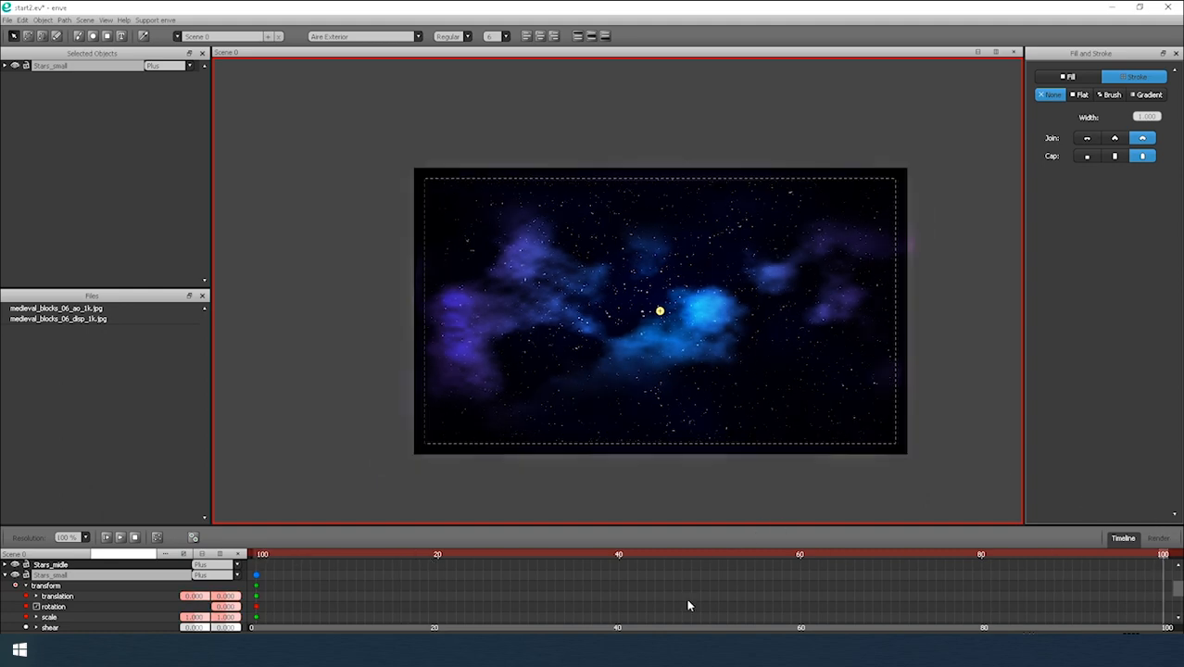
right_click(372, 418)
left_click(390, 460)
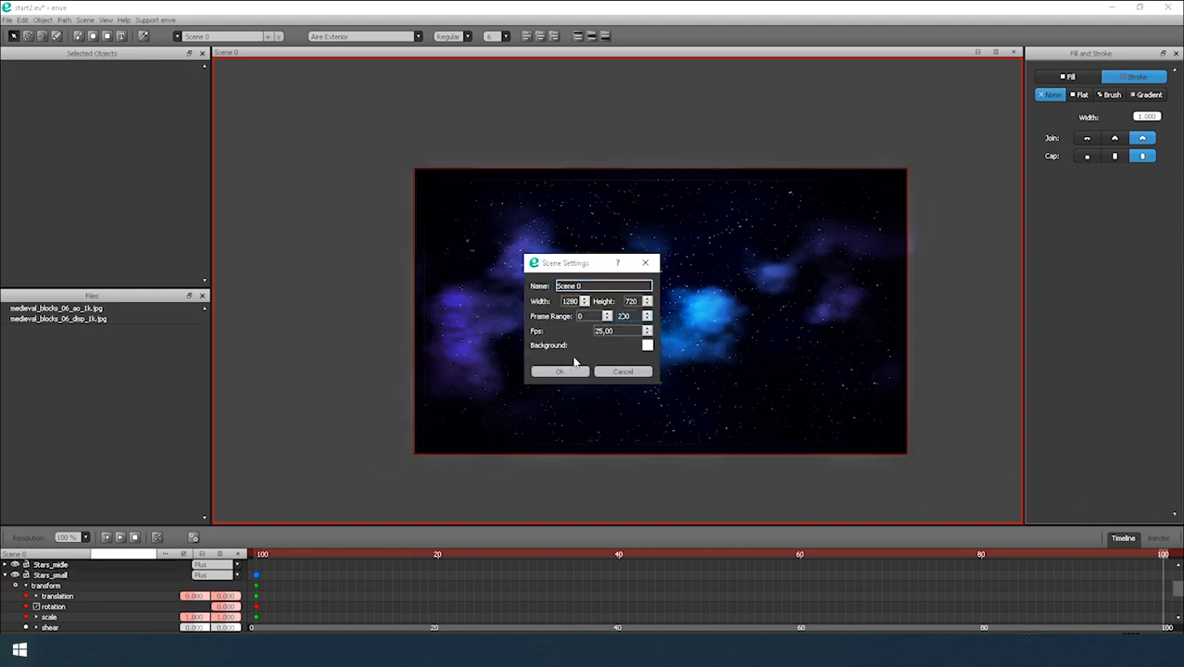
left_click(561, 371)
scroll(862, 572, "down", 1)
scroll(861, 571, "up", 2)
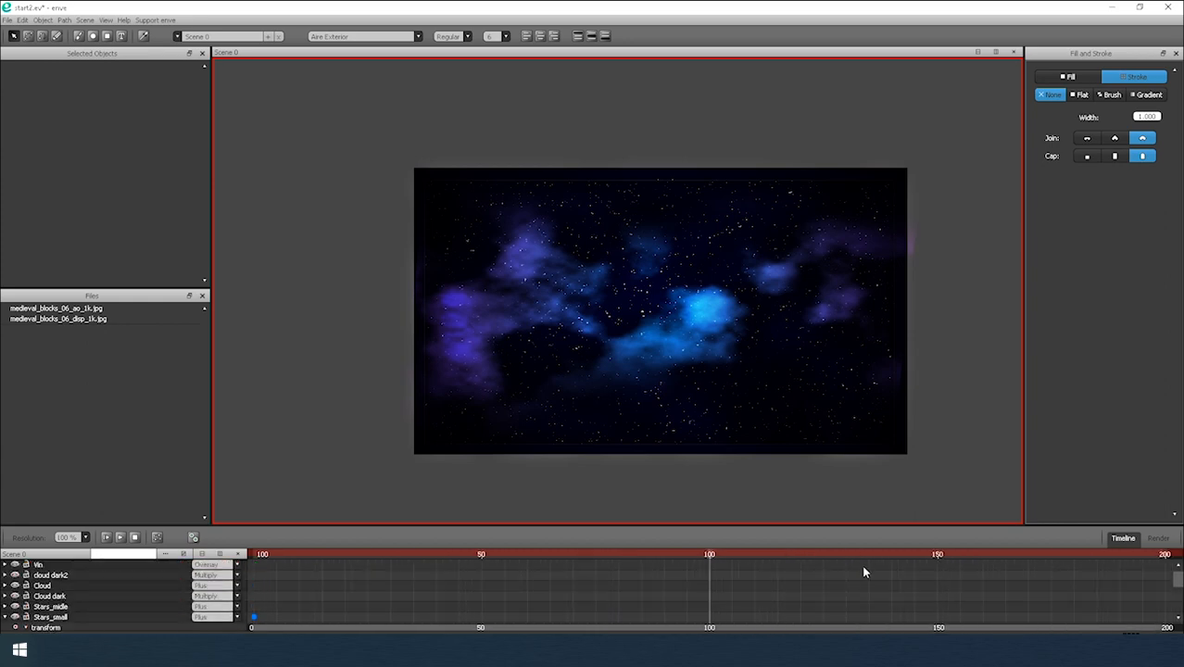
At frame 200, scale Stars_small to about 1.28, rotate it by about 6.27 degrees, and play the animation.
left_click_drag(871, 555, 1179, 554)
scroll(105, 618, "down", 3)
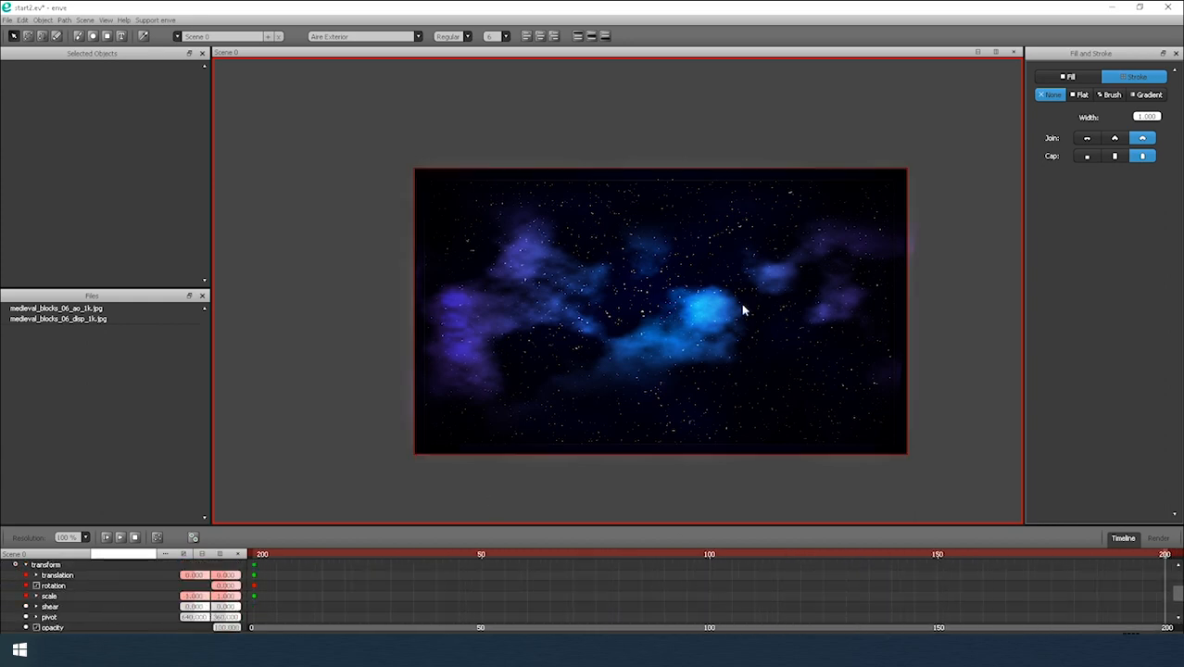
scroll(65, 600, "up", 2)
left_click(61, 595)
key("s")
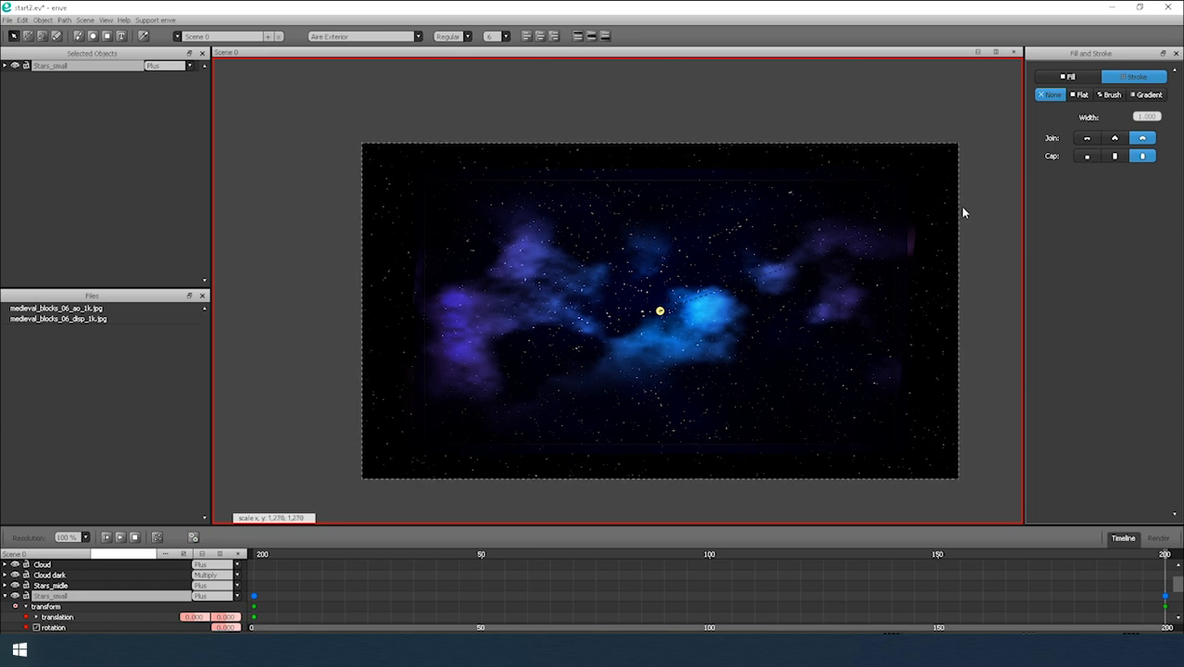
key("r")
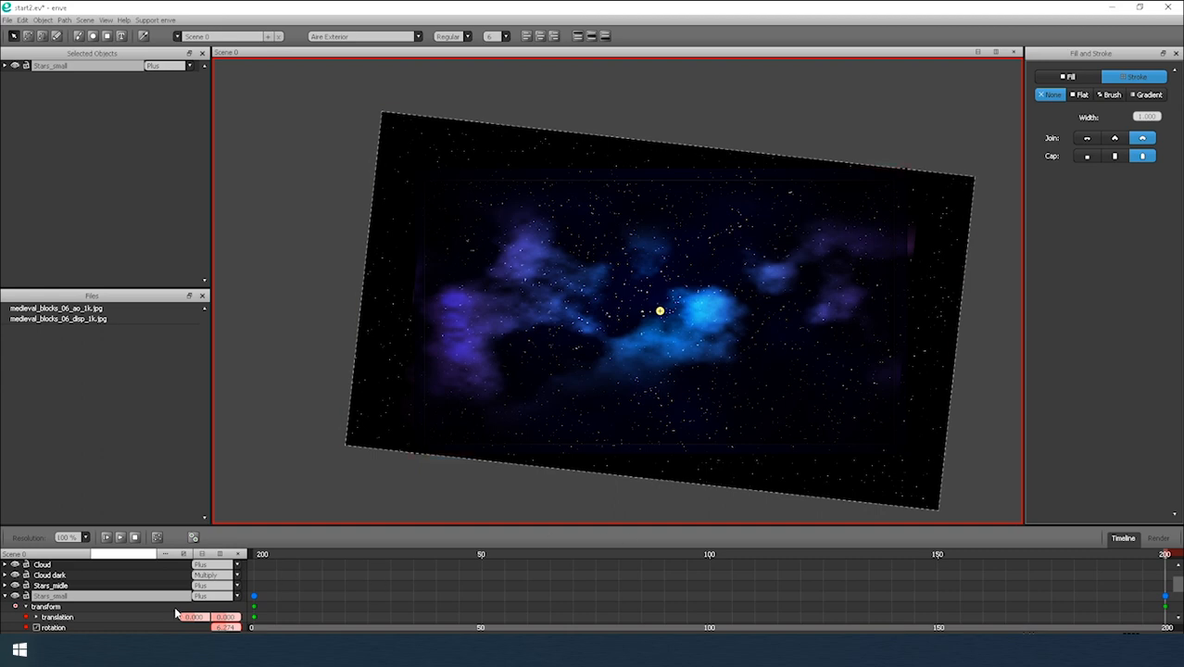
left_click(258, 556)
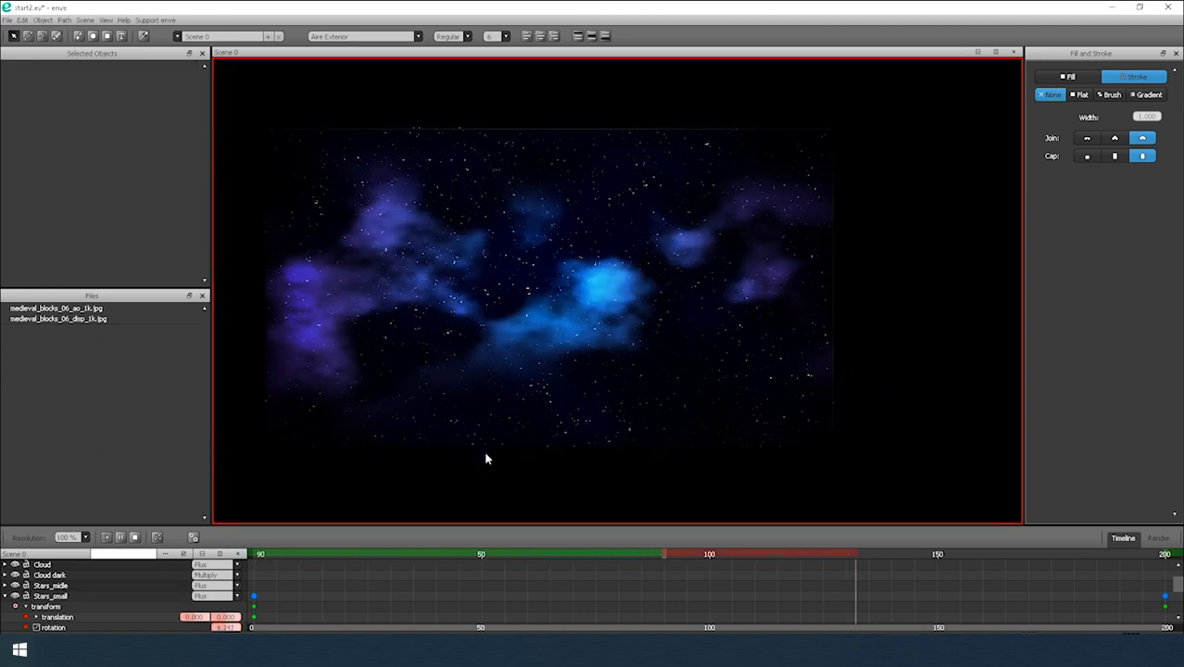
Return to frame 0 and enable keyframe recording for the scale of Stars_midle.
left_click_drag(341, 557, 251, 558)
scroll(40, 609, "down", 3)
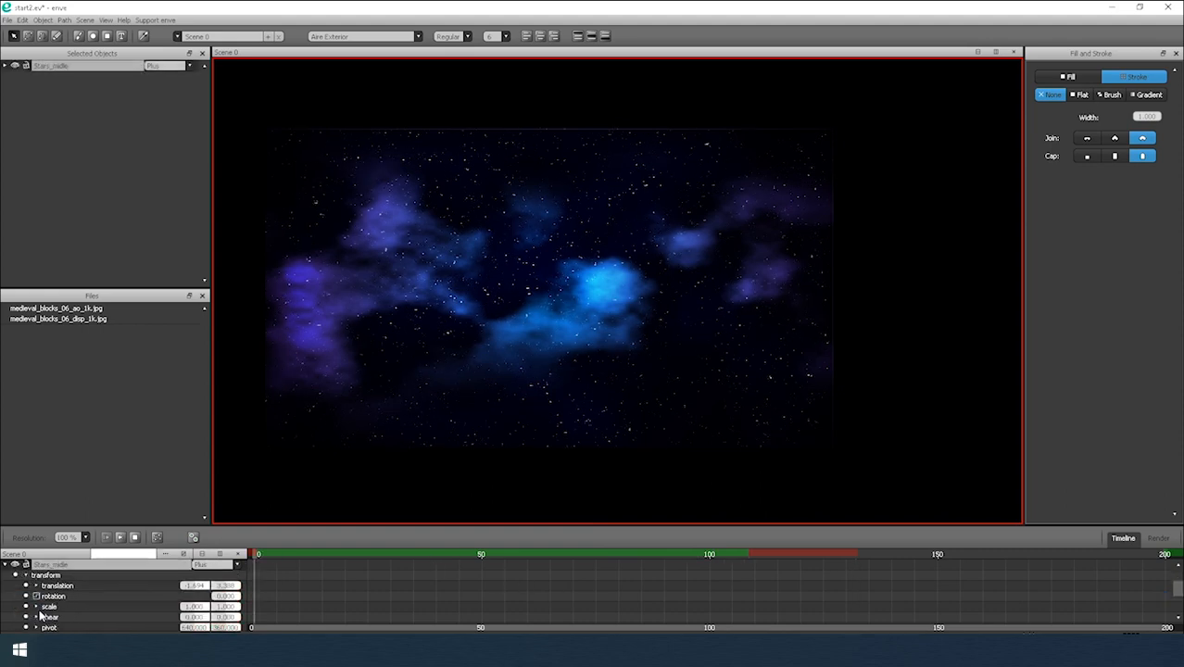
left_click(26, 607)
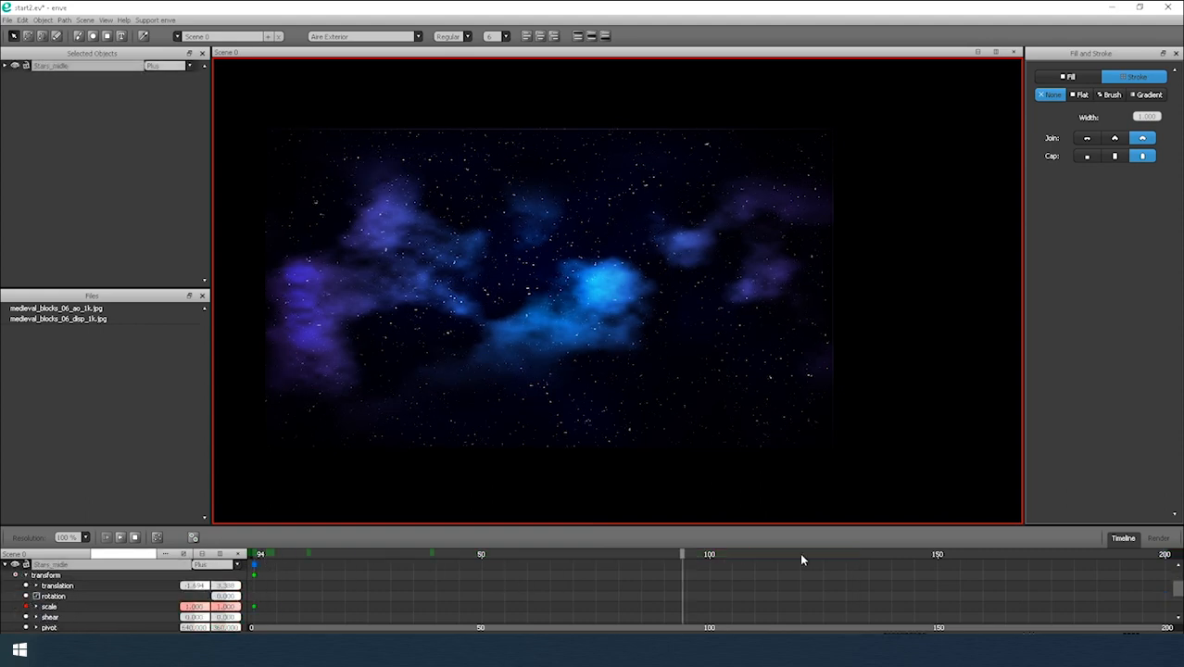
Try to enlarge Stars_midle to a scale of about 1.125 at frame 0.
scroll(679, 378, "down", 1)
left_click_drag(679, 378, 708, 381)
left_click(134, 537)
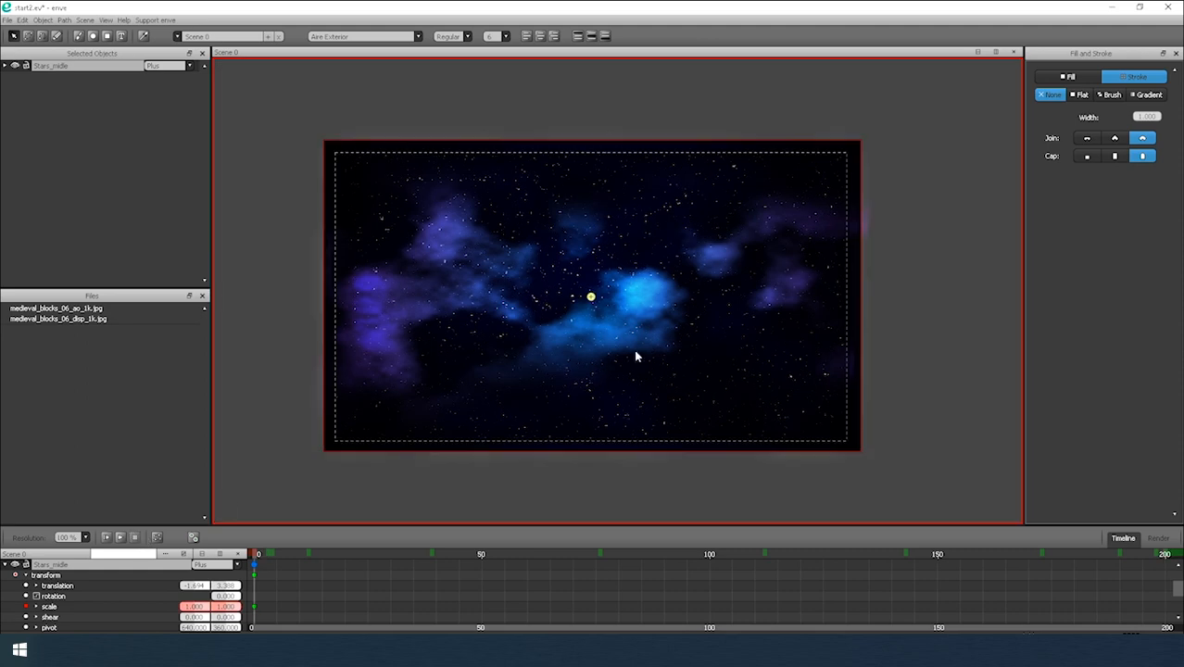
left_click_drag(635, 350, 643, 358)
key("s")
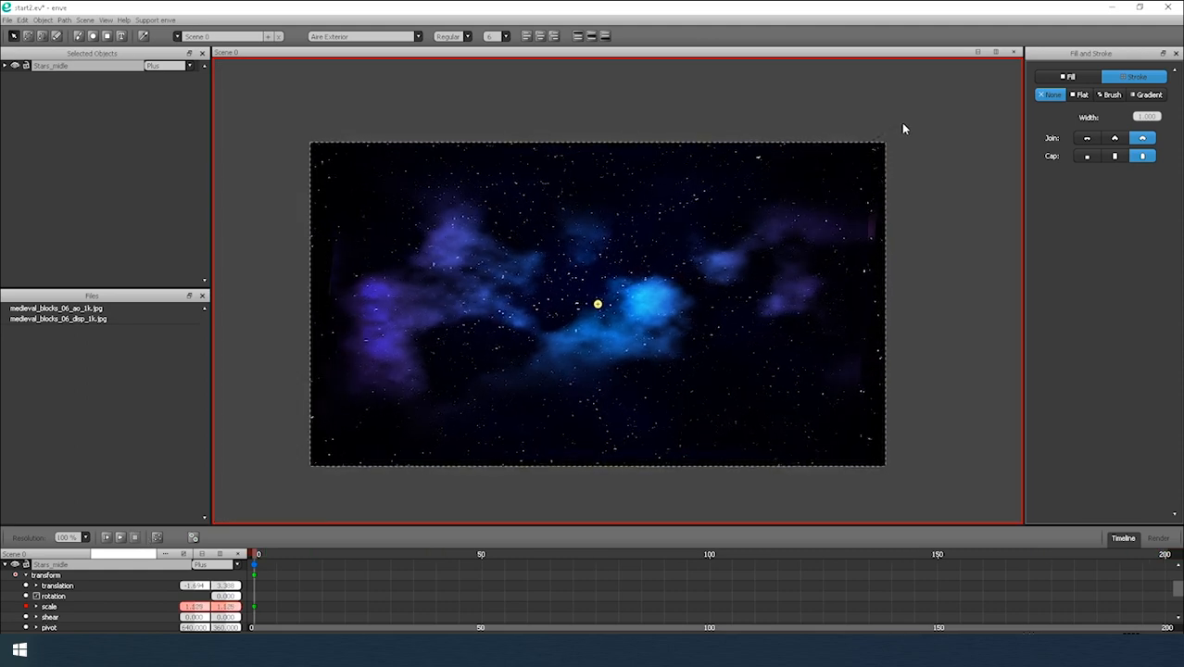
scroll(1085, 594, "up", 4)
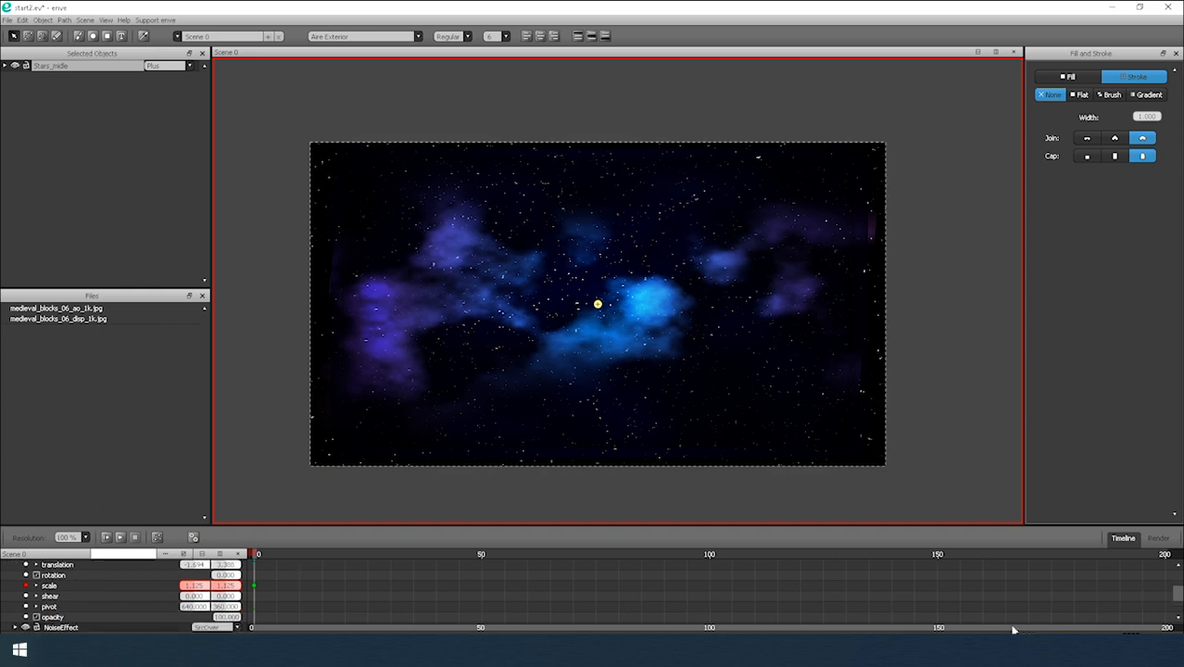
scroll(333, 607, "down", 1)
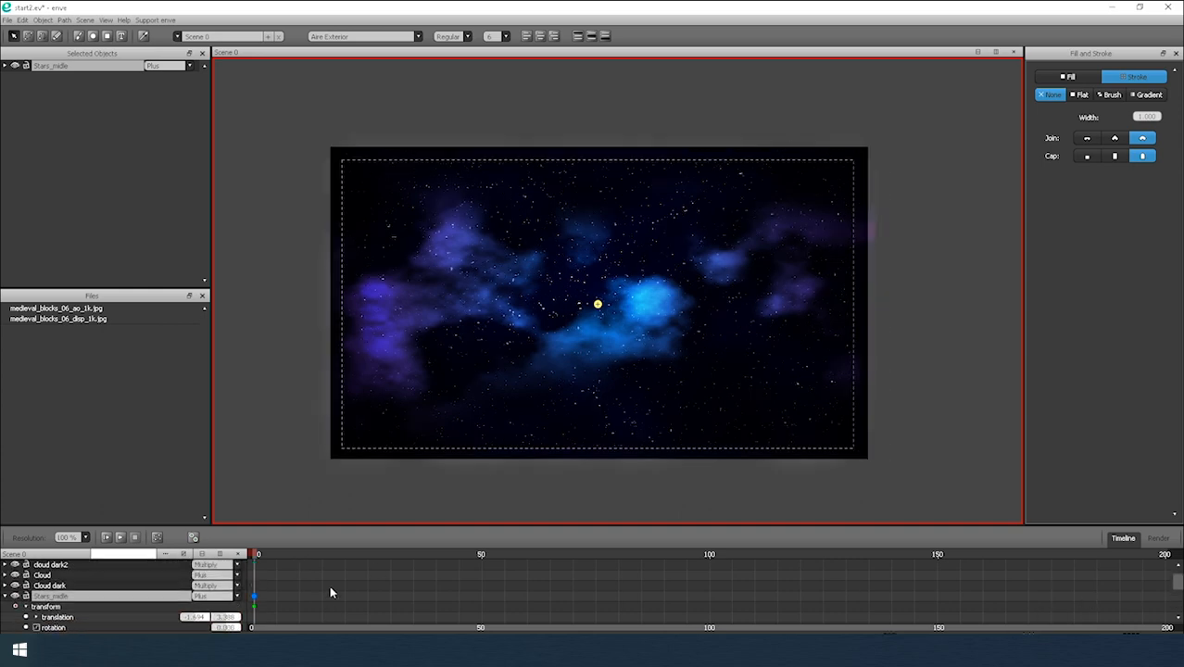
At frame 200, scale Stars_midle to about 1.21, and go back to the start of the timeline.
left_click_drag(559, 557, 1167, 559)
key("s")
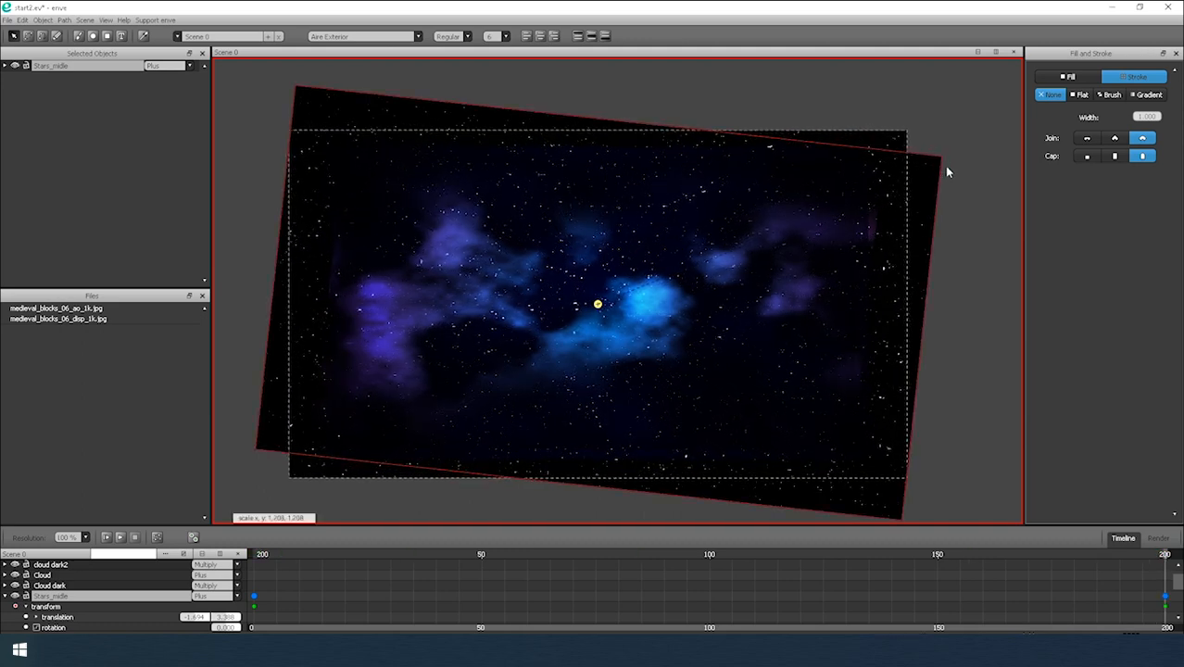
left_click(265, 556)
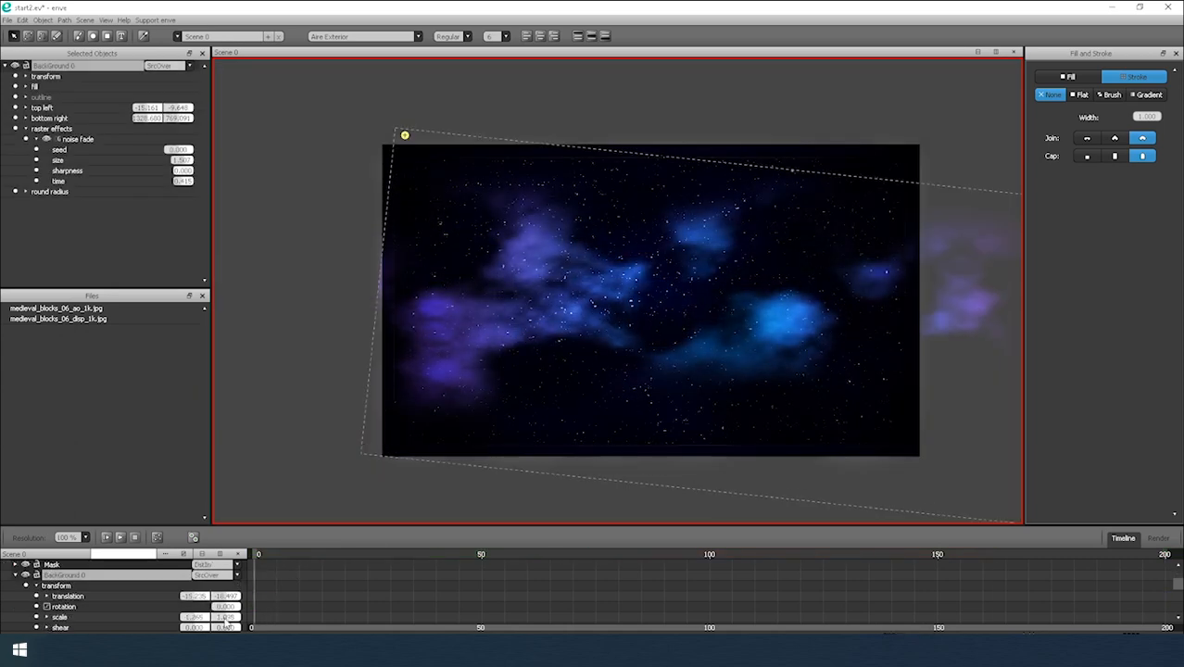
Keyframe BackGround 0's transform from a raised position at frame 0 to one shifted left and rotated about -4.5 degrees at frame 200.
left_click_drag(485, 381, 496, 322)
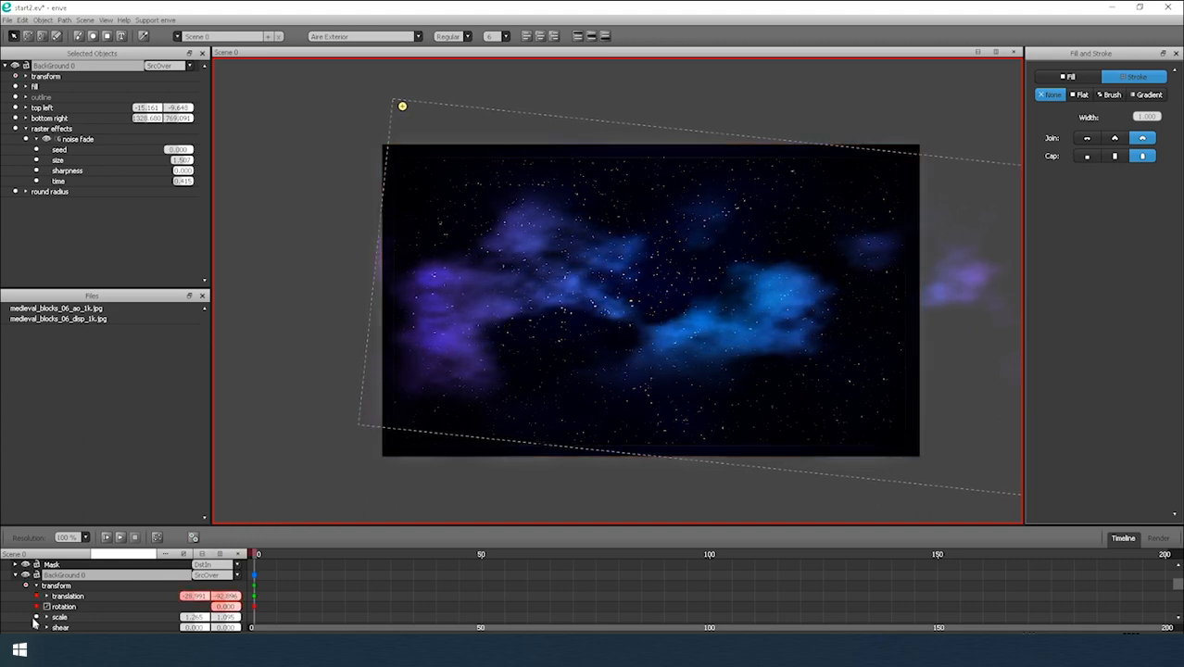
left_click_drag(257, 555, 1166, 517)
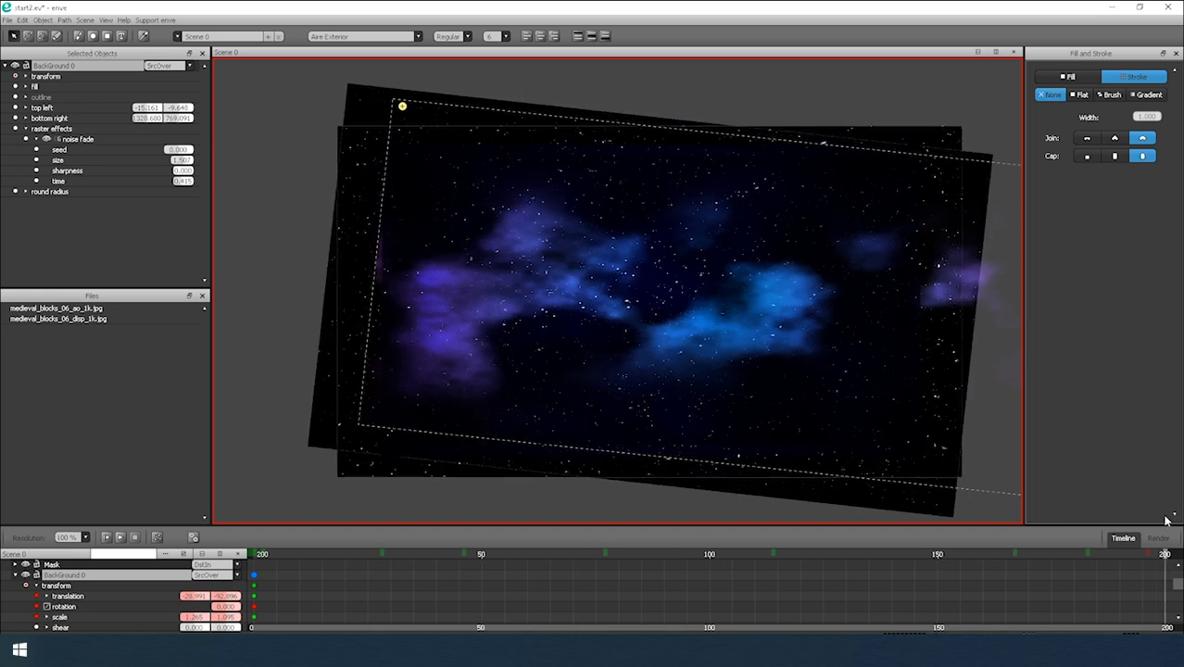
left_click_drag(738, 267, 626, 263)
key("r")
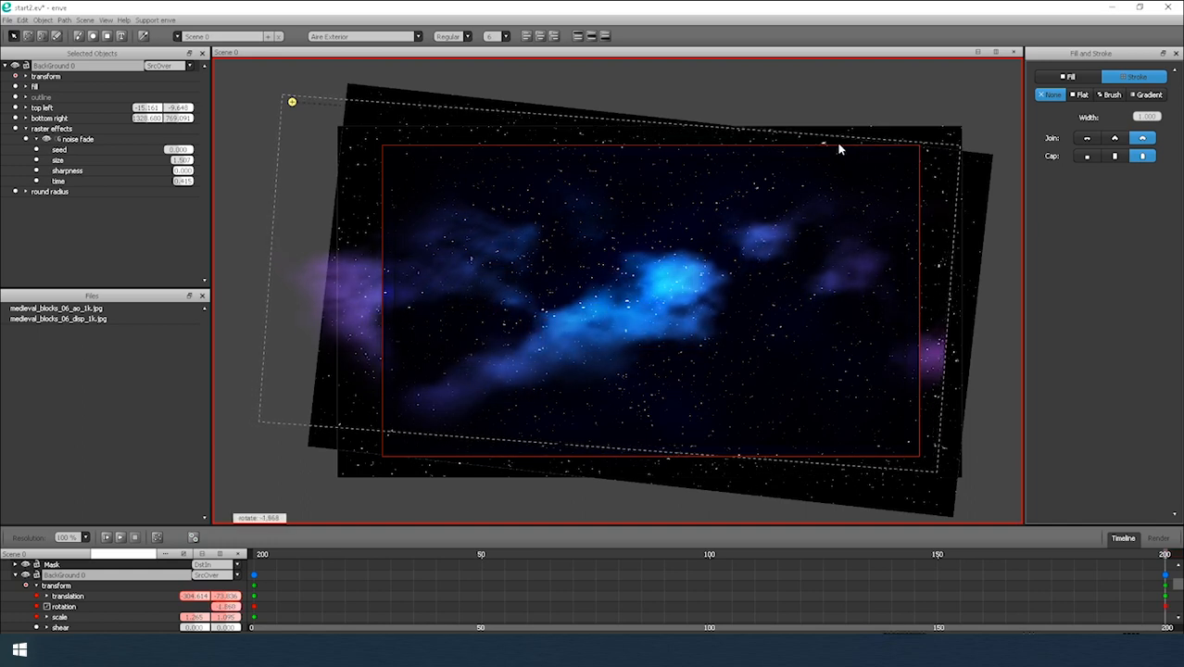
left_click(818, 119)
key("g")
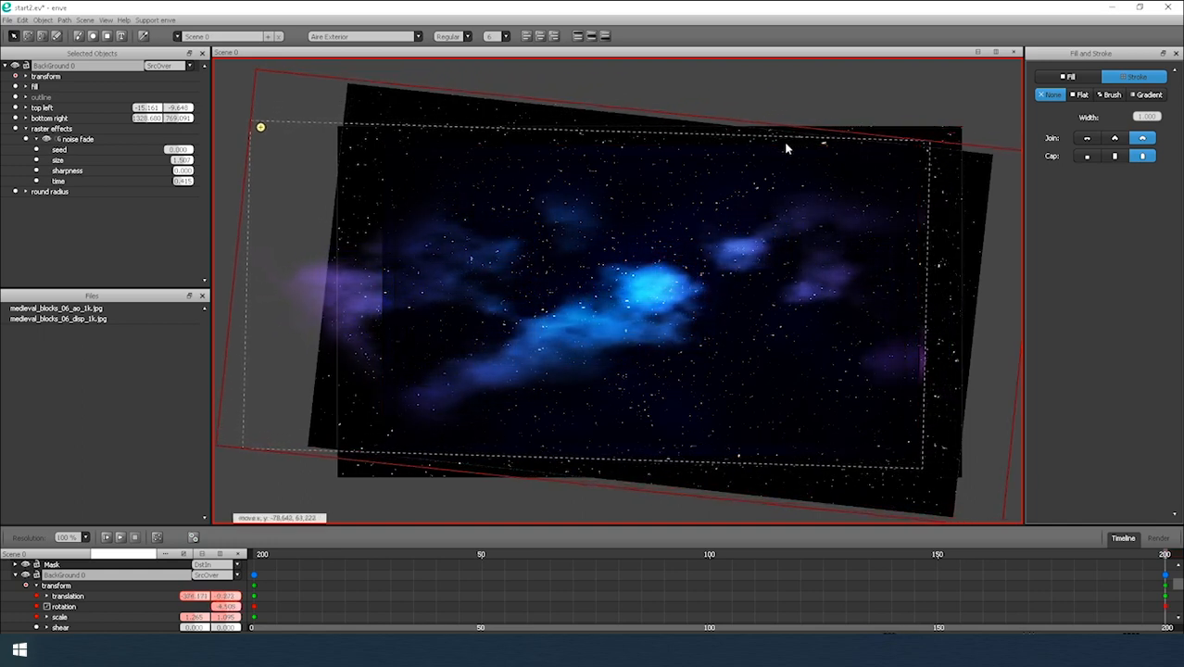
left_click(783, 142)
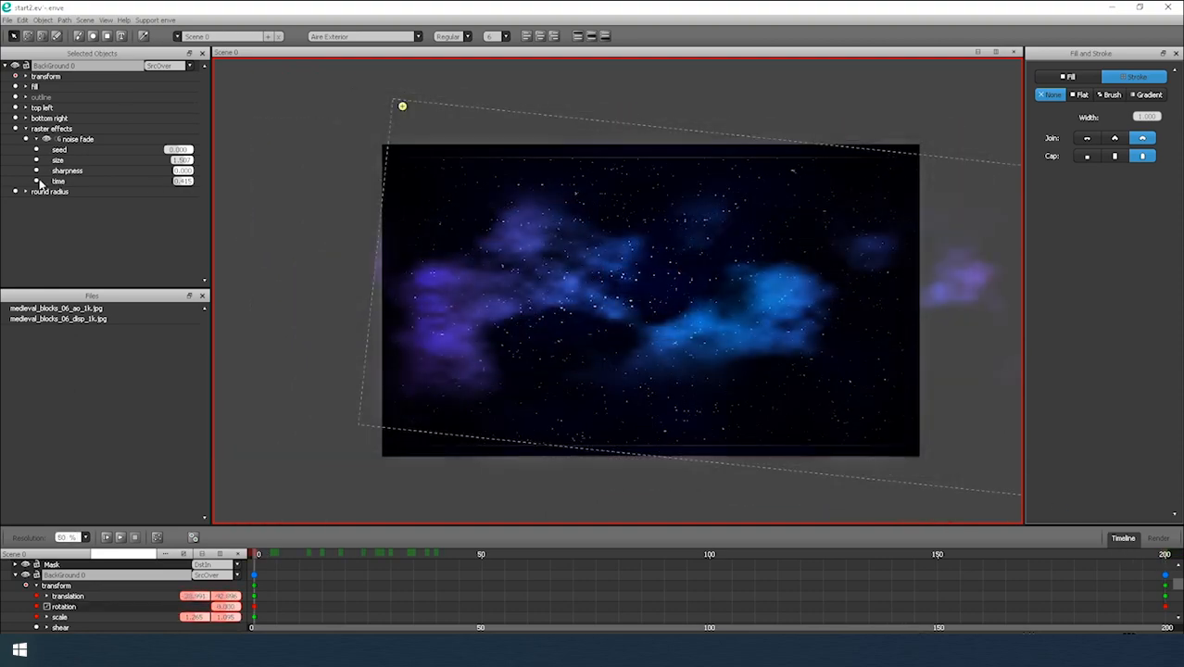
At frame 200, keyframe the noise fade time at about 0.367 with sharpness about 0.23, and play the animation from frame 0.
left_click_drag(259, 558, 1165, 543)
left_click_drag(176, 187, 189, 170)
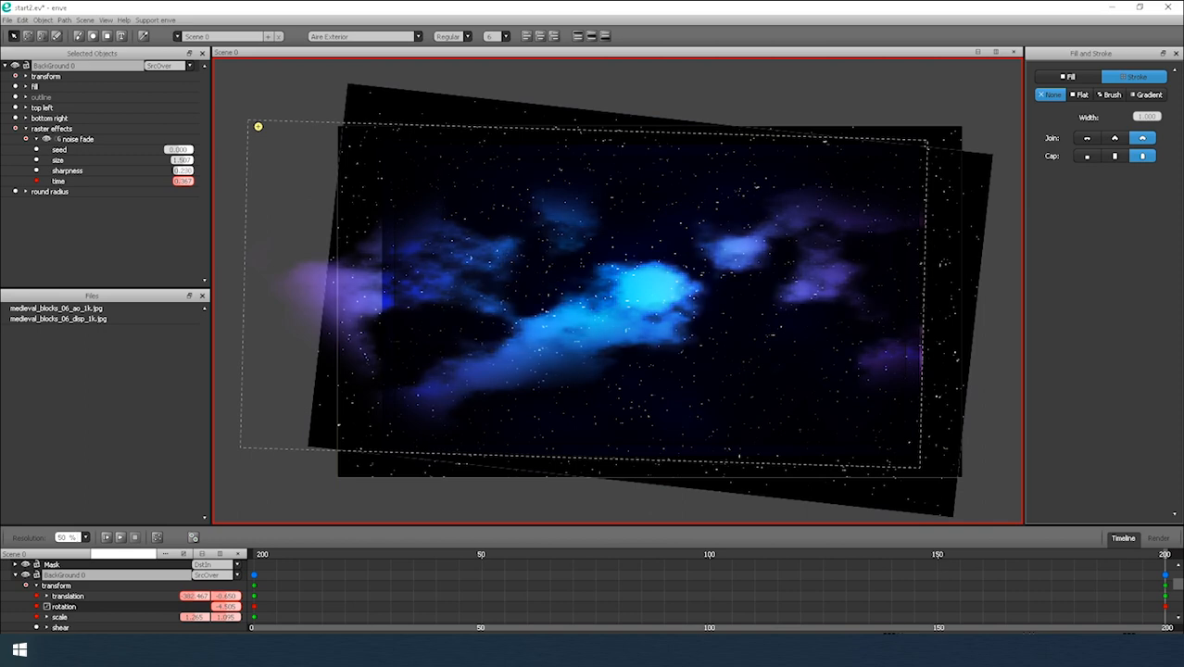
left_click(260, 554)
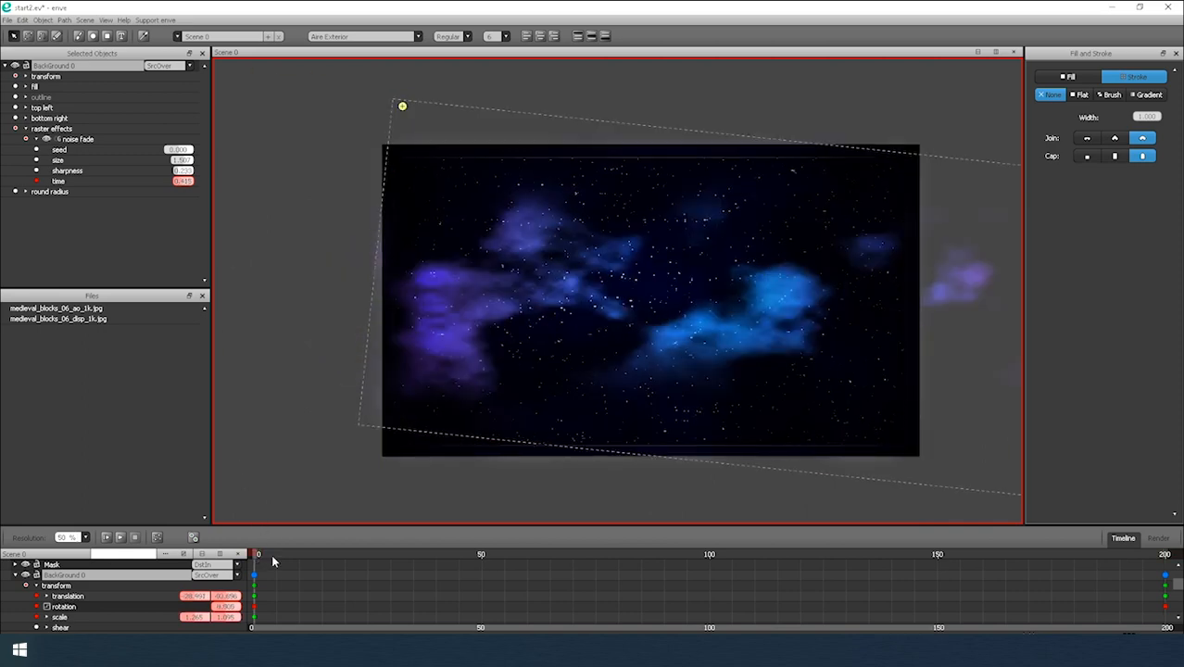
left_click(119, 538)
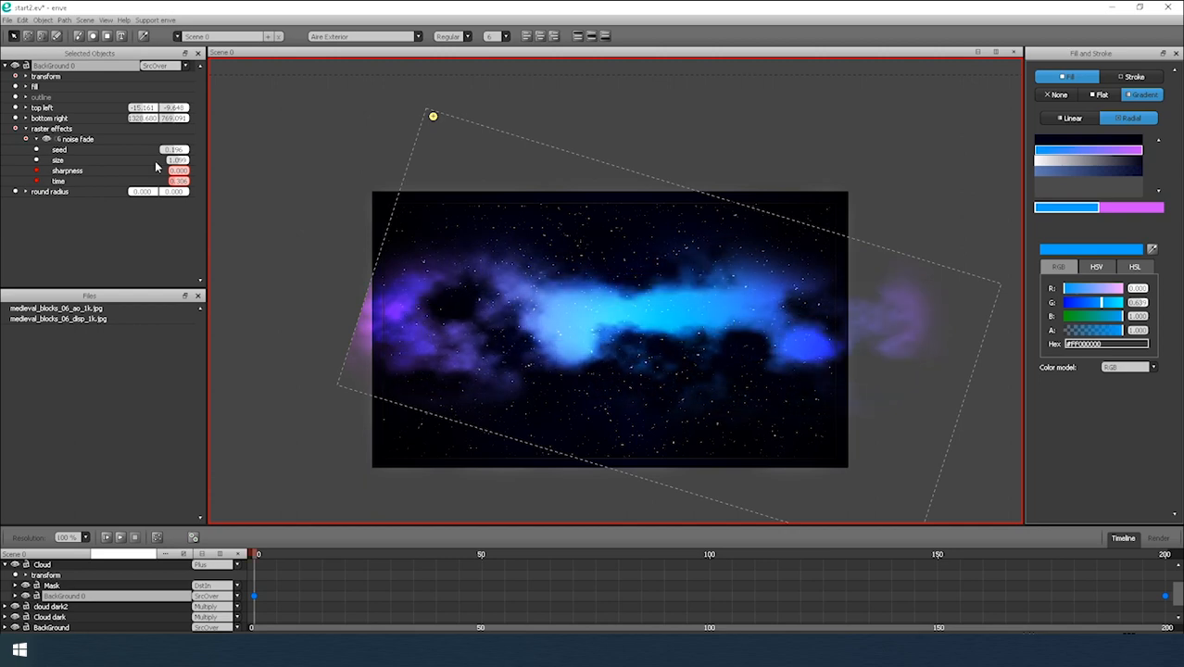
Narrow the Cloud group's Mask path by moving its lower points up and its upper points down around the nebula.
left_click(51, 585)
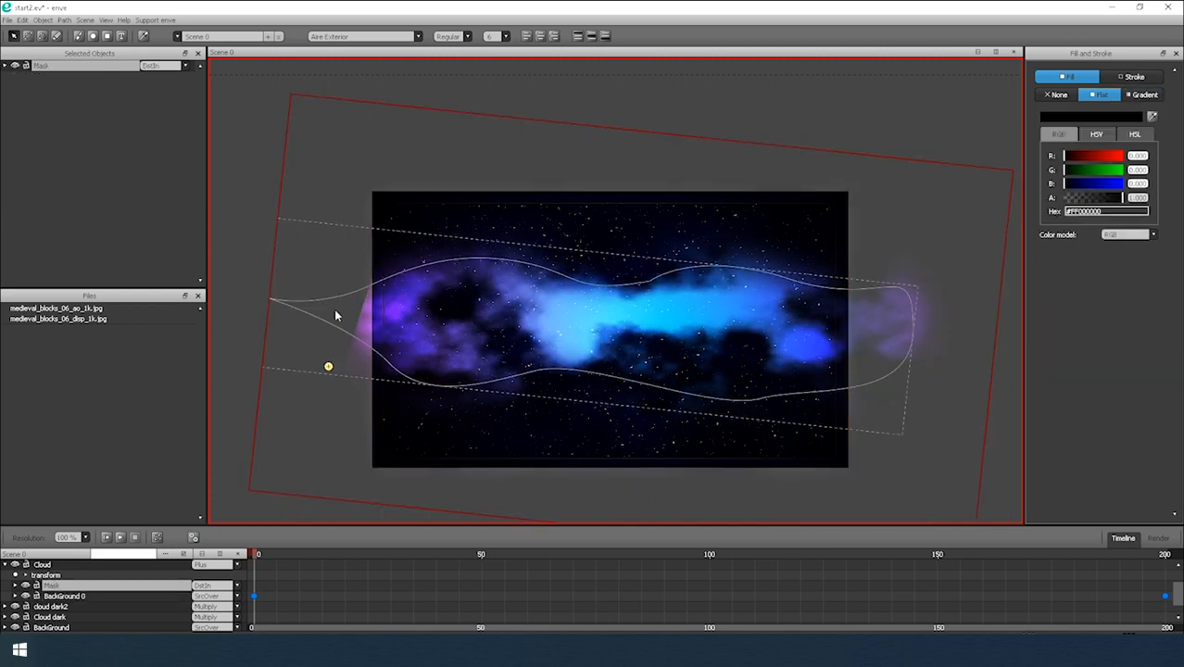
left_click(28, 36)
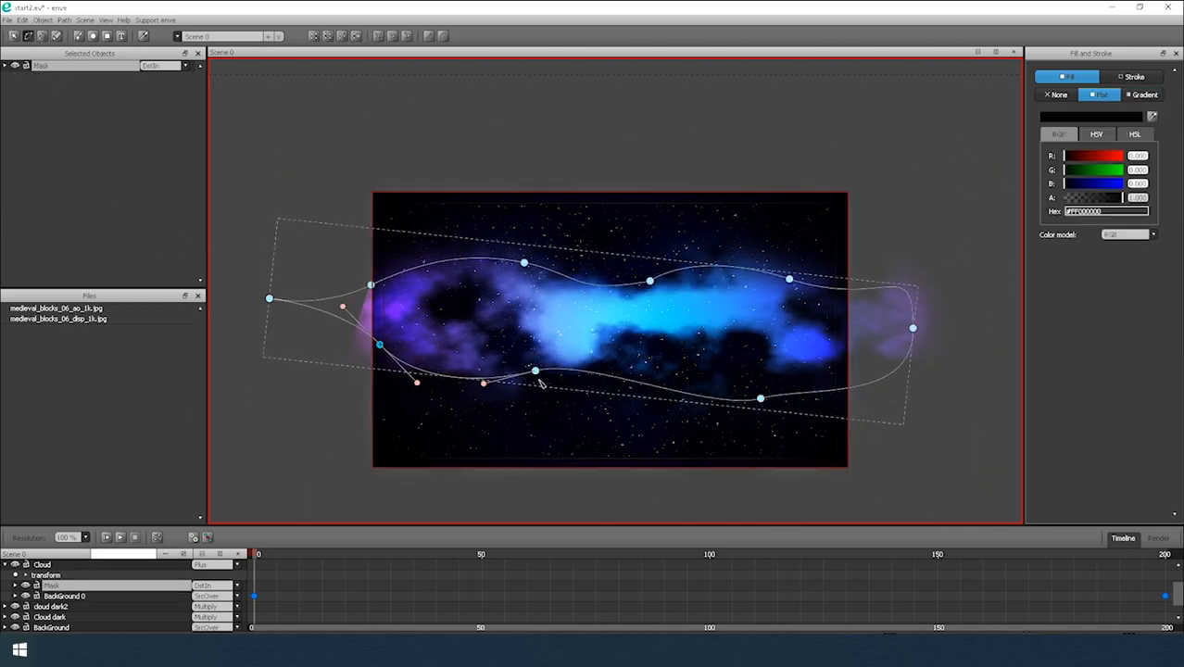
left_click_drag(537, 371, 569, 353)
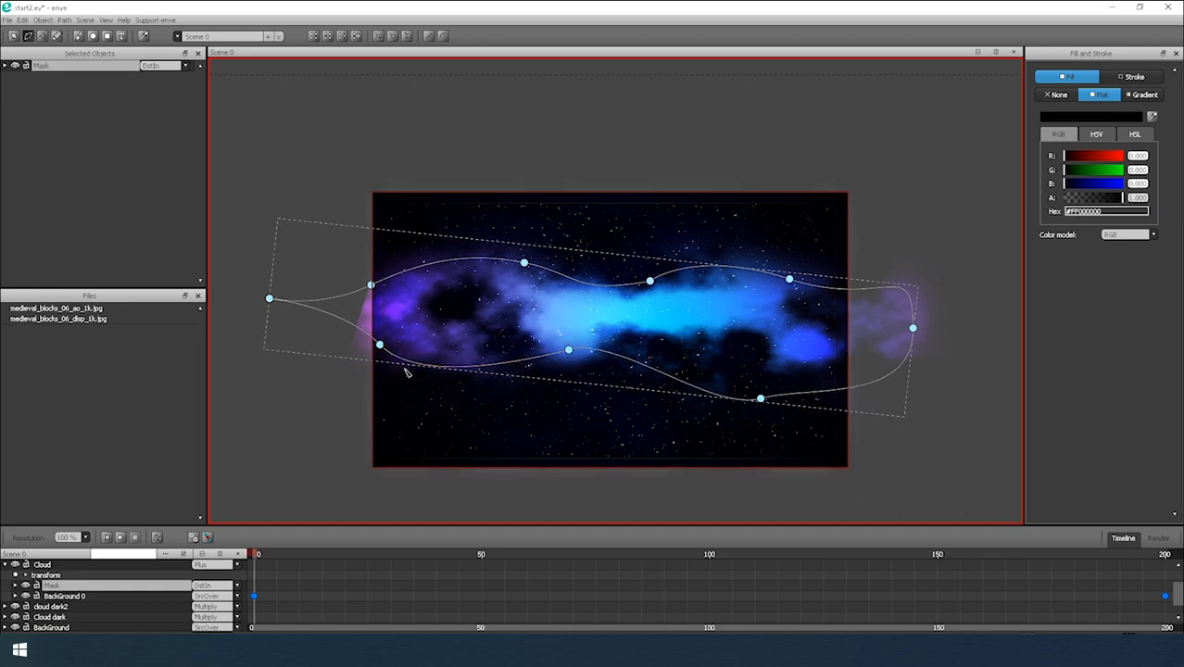
left_click_drag(381, 345, 453, 360)
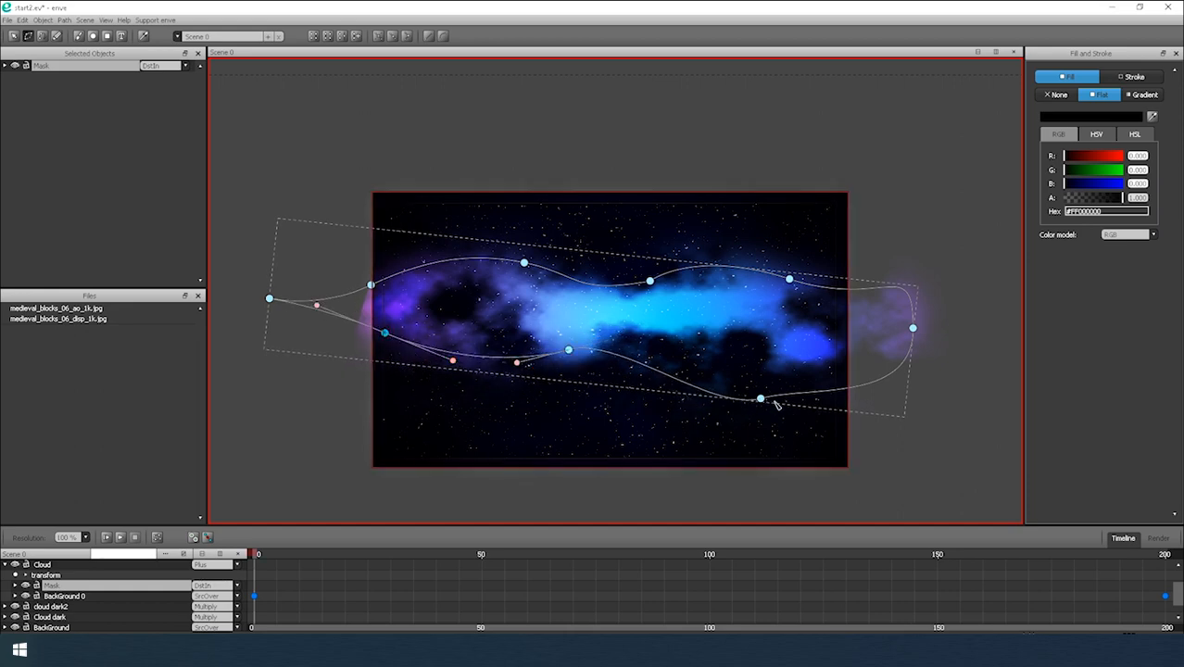
left_click_drag(775, 402, 734, 350)
left_click_drag(788, 279, 794, 312)
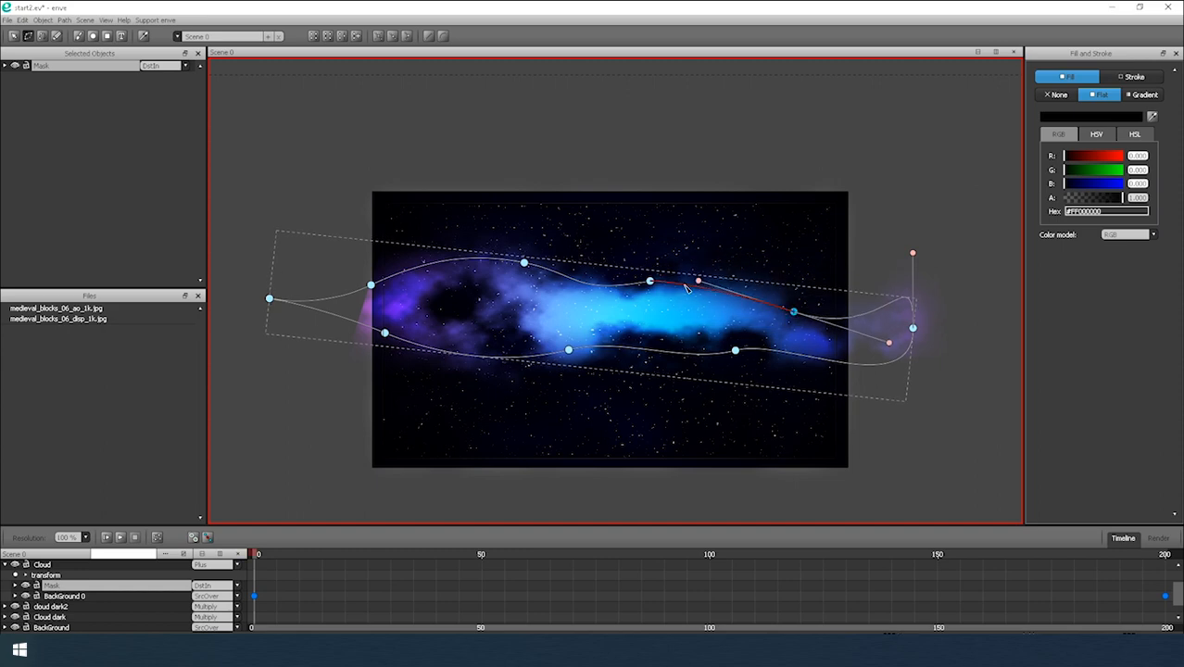
left_click_drag(649, 280, 655, 303)
left_click_drag(524, 264, 484, 285)
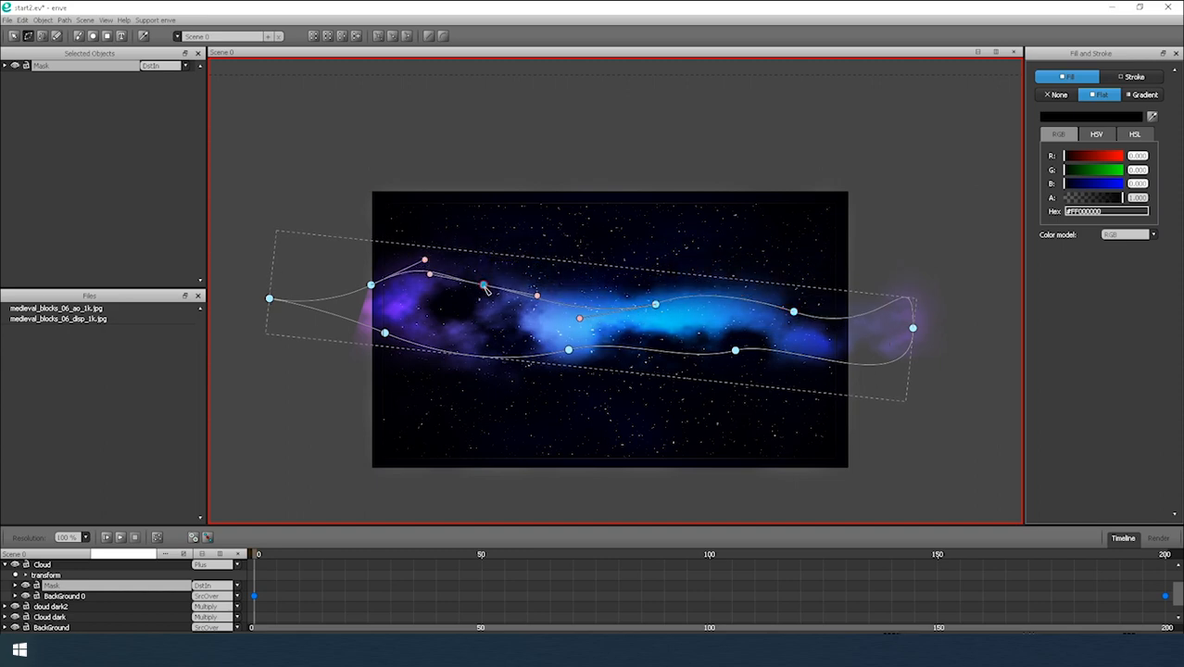
left_click(923, 214)
Refine the Mask by widening its right part, shifting the upper middle point left and lowering the upper left point.
left_click(738, 305)
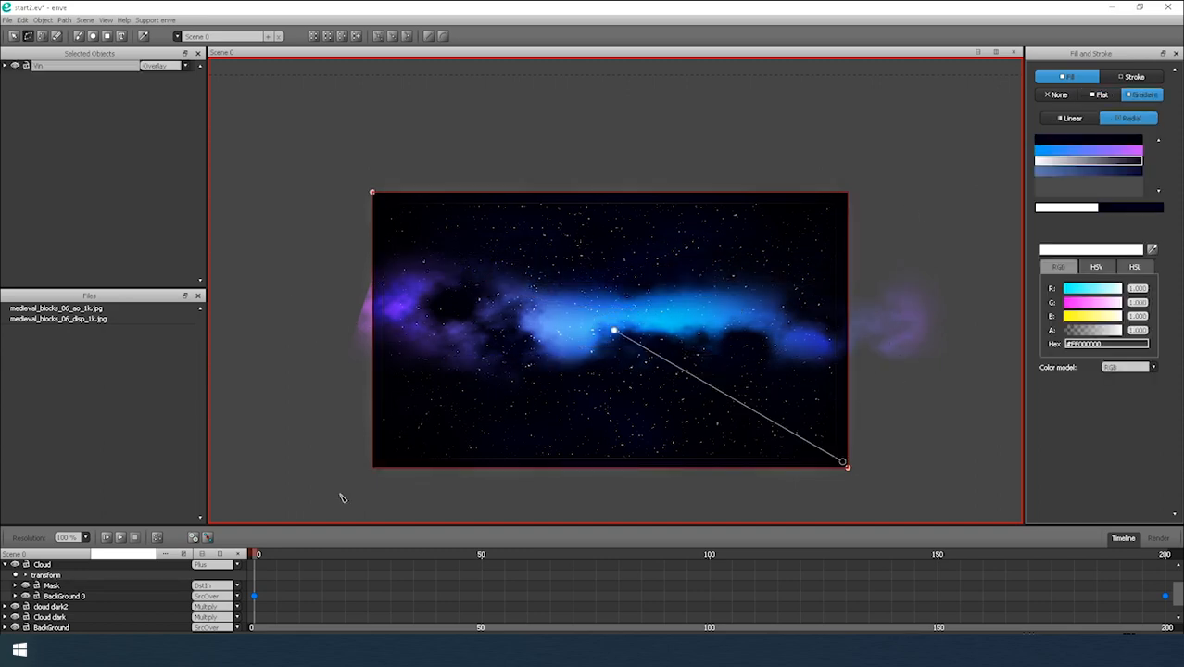
left_click(58, 587)
left_click(67, 596)
left_click(63, 586)
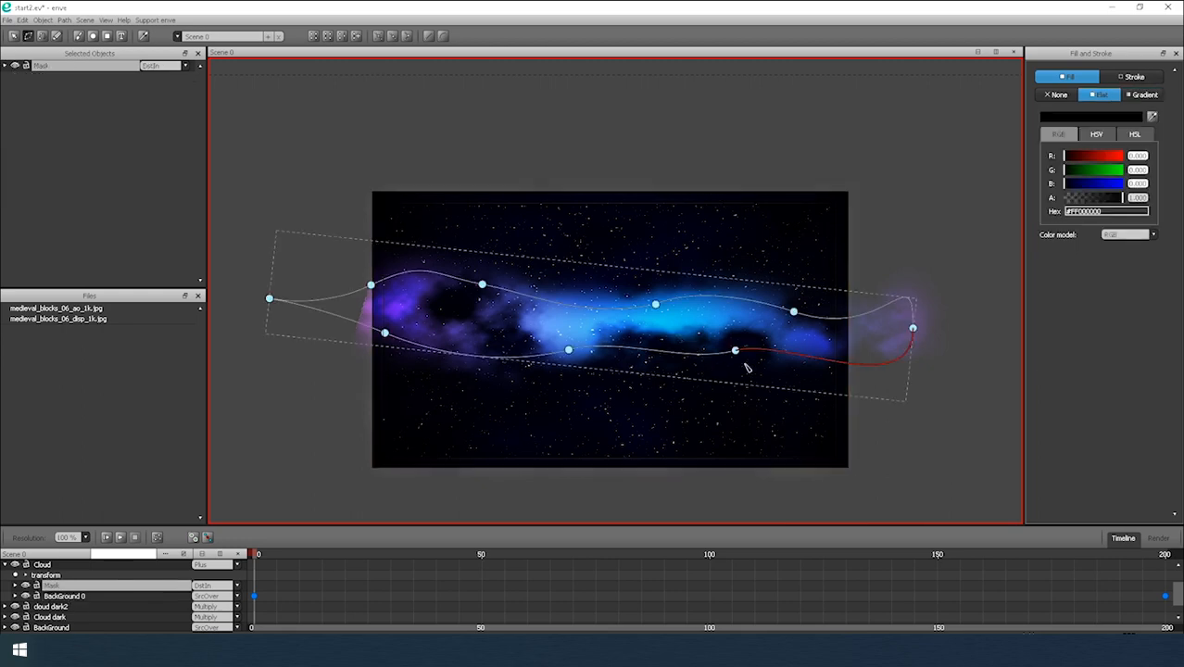
left_click_drag(735, 350, 749, 377)
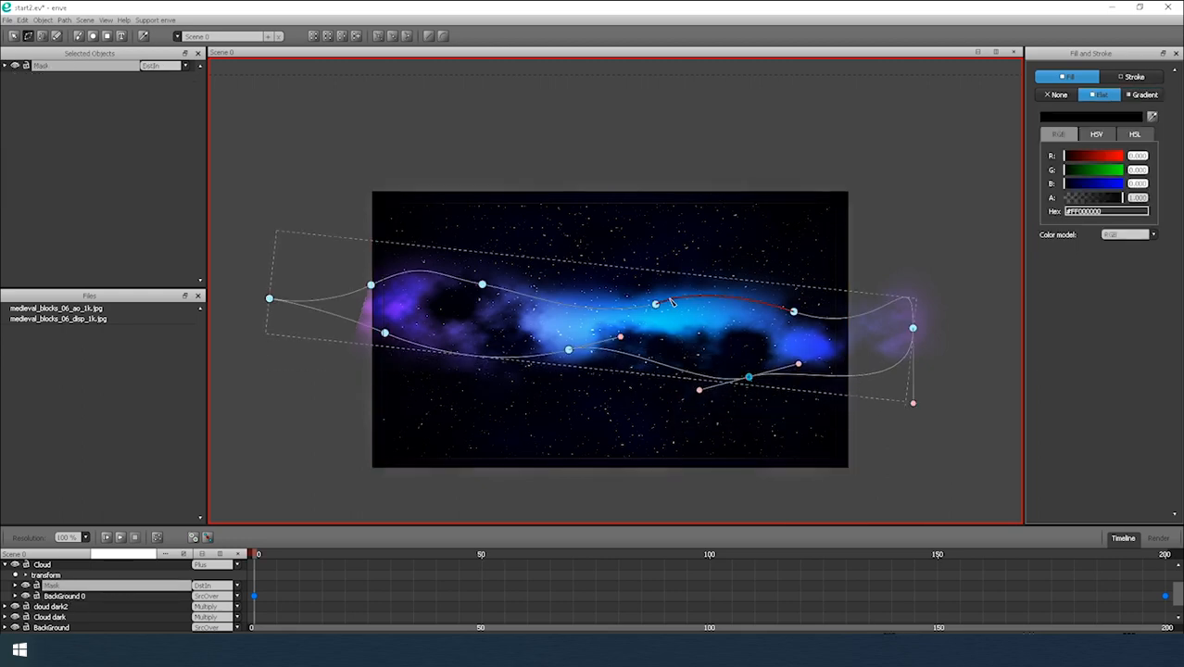
mouse_move(655, 303)
left_mouse_down()
mouse_move(669, 338)
mouse_move(666, 320)
left_mouse_up()
left_click_drag(794, 312, 772, 289)
left_click_drag(666, 320, 607, 305)
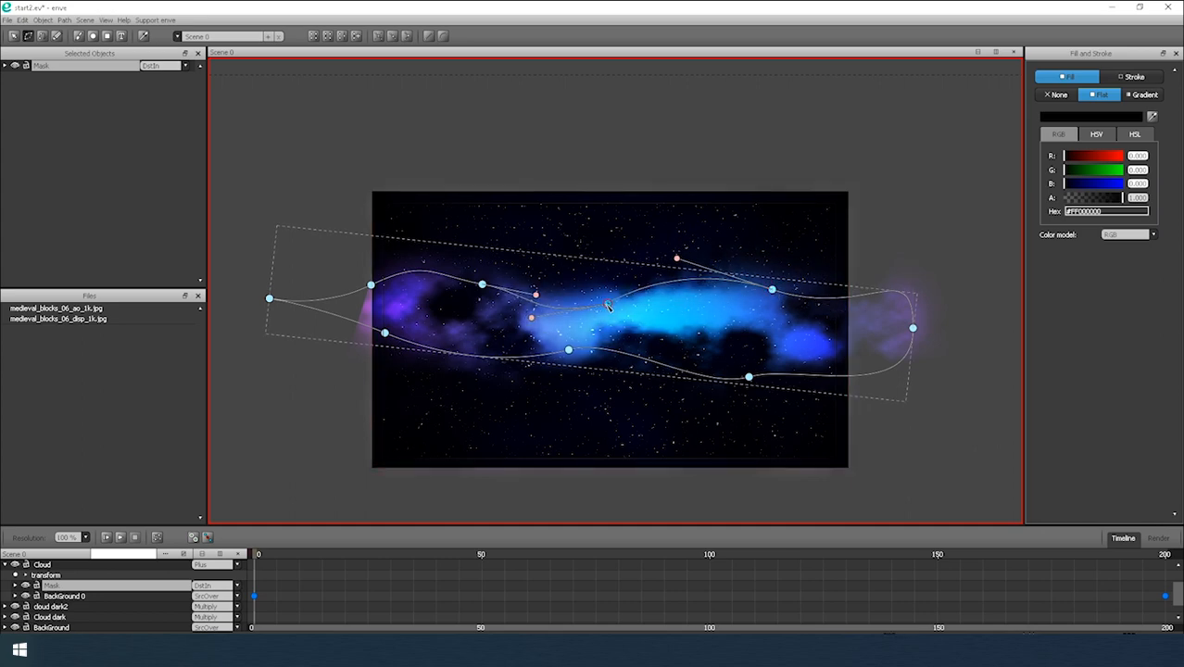
left_click_drag(482, 285, 478, 307)
left_click(702, 119)
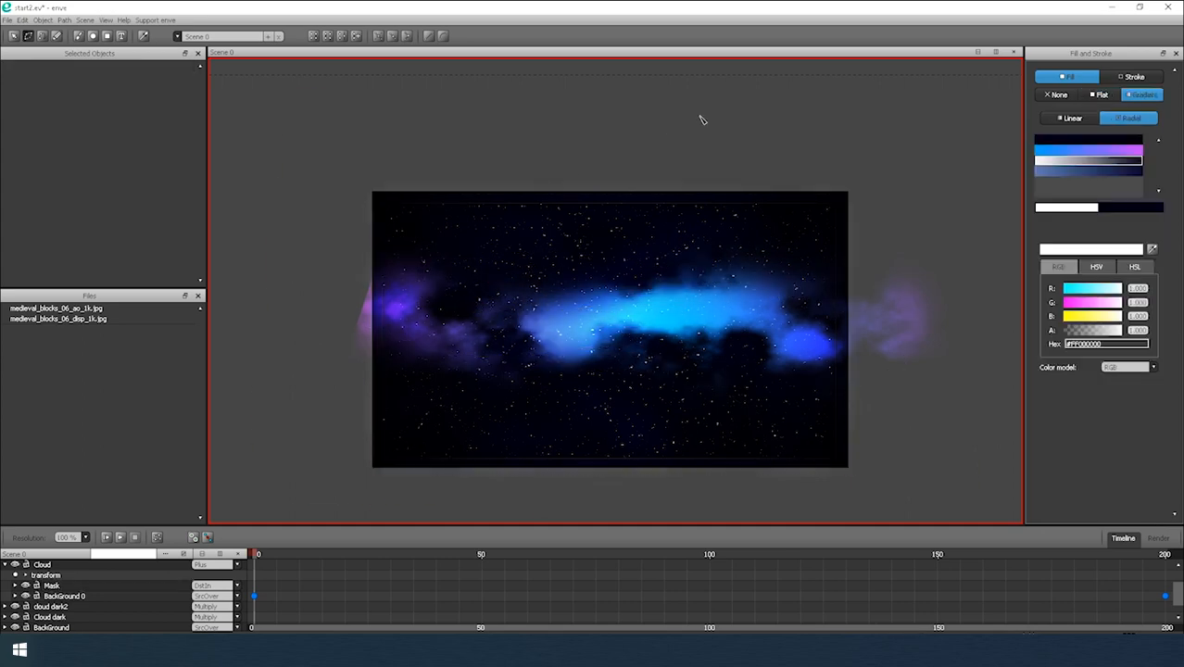
Set the Cloud's BackGround 0 noise fade time to about 0.265 at frame 0, adjust its gradient at frame 200, and return to frame 0.
left_click(92, 596)
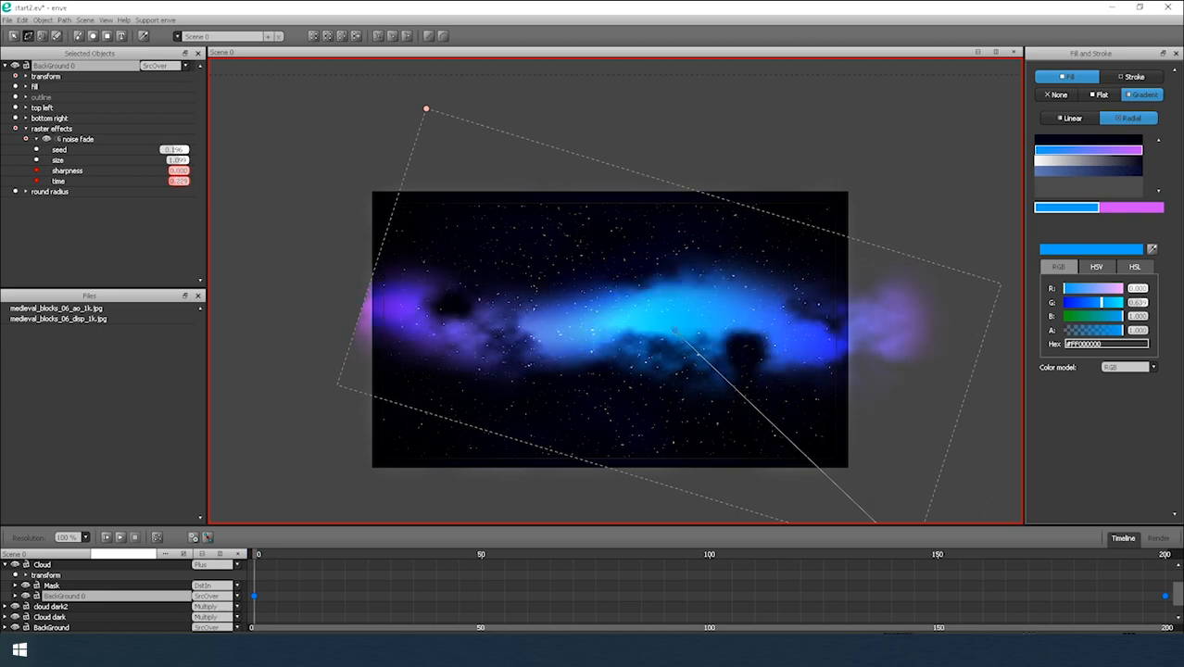
left_click_drag(182, 180, 178, 181)
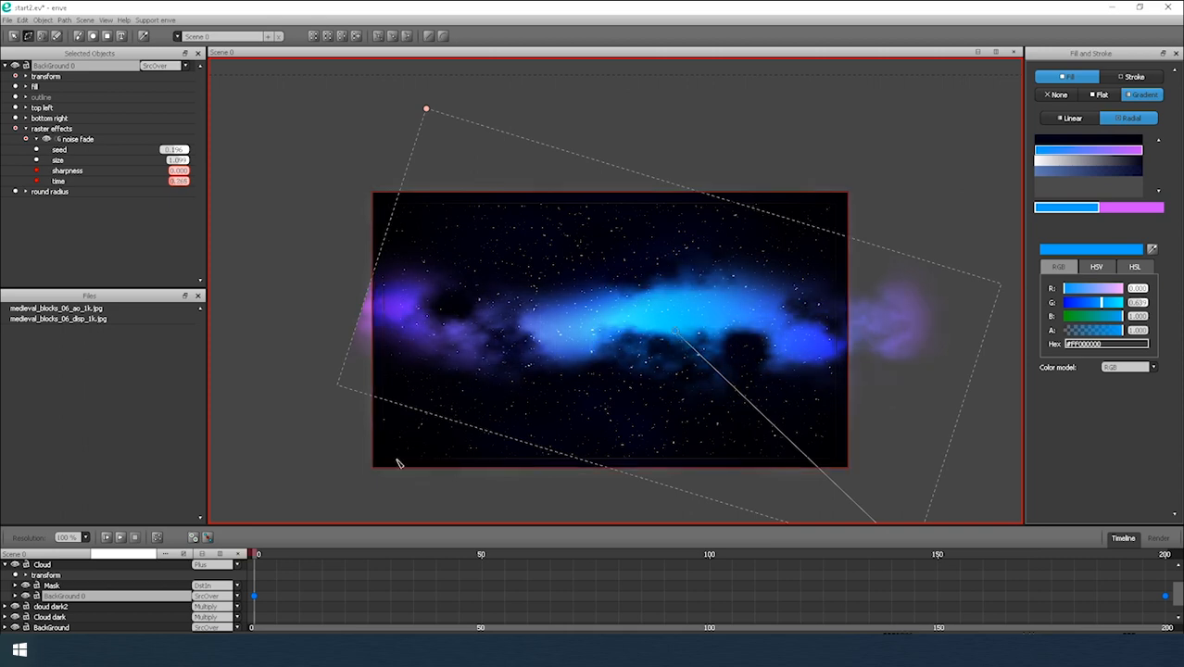
left_click_drag(258, 554, 1183, 559)
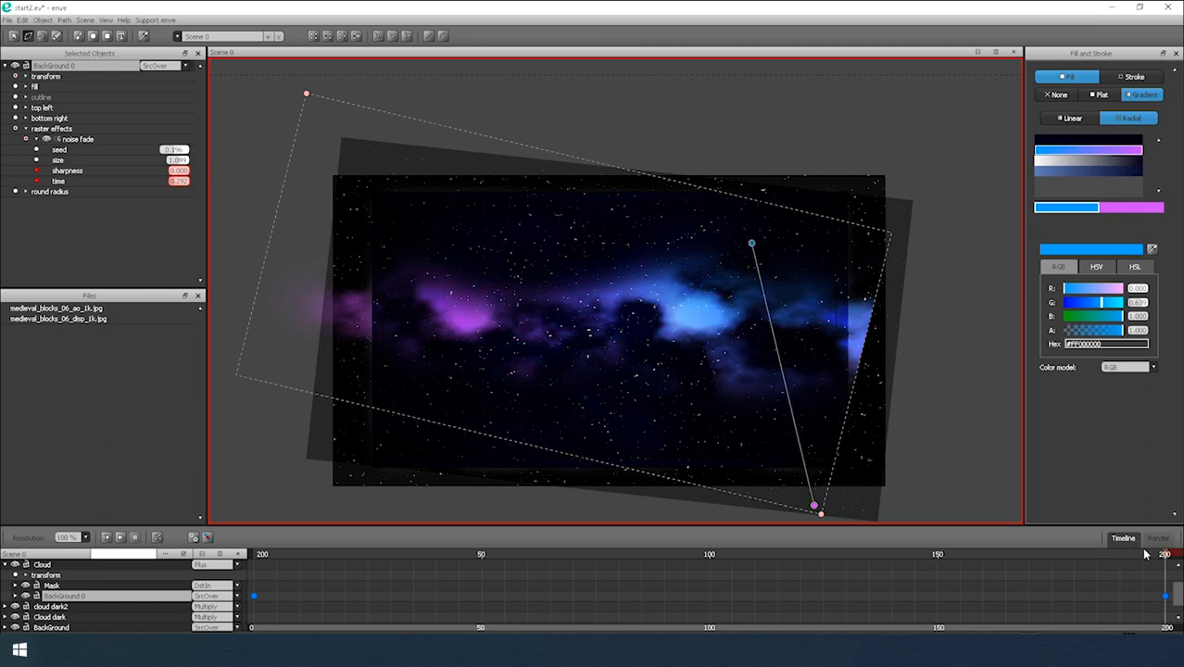
left_click_drag(1145, 553, 135, 506)
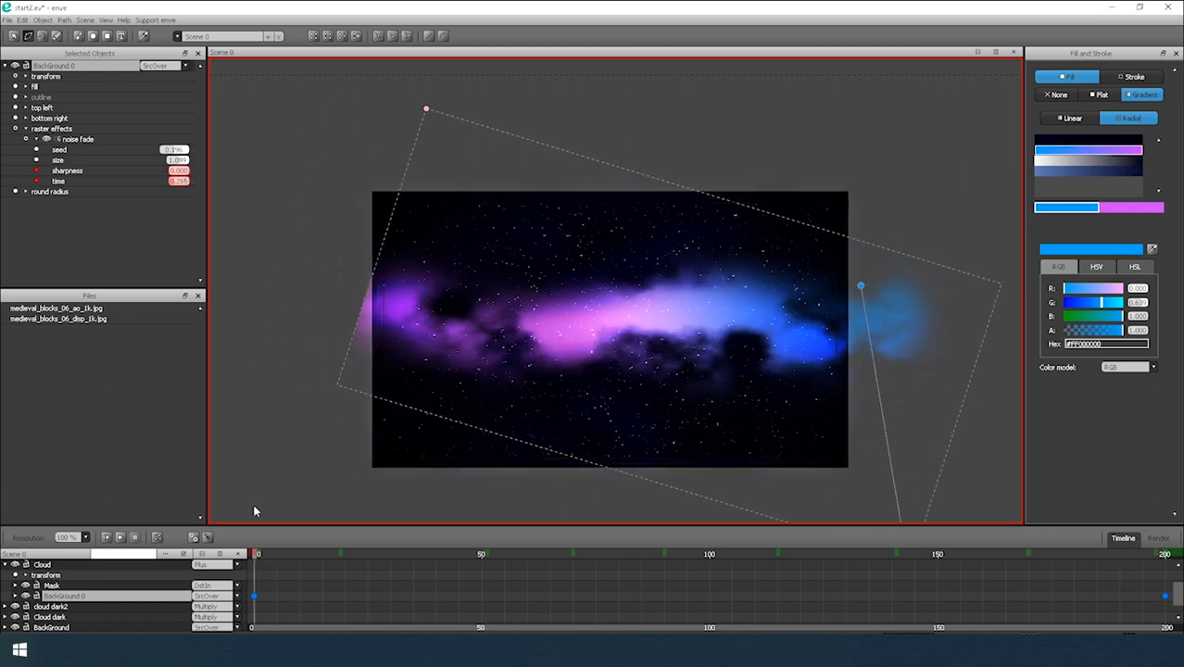
Reposition BackGround 0's radial gradient at frame 0 from above the nebula's centre to just below it, shortening the blue-to-purple transition, and deselect.
left_click_drag(860, 286, 569, 285)
left_click_drag(636, 249, 641, 239)
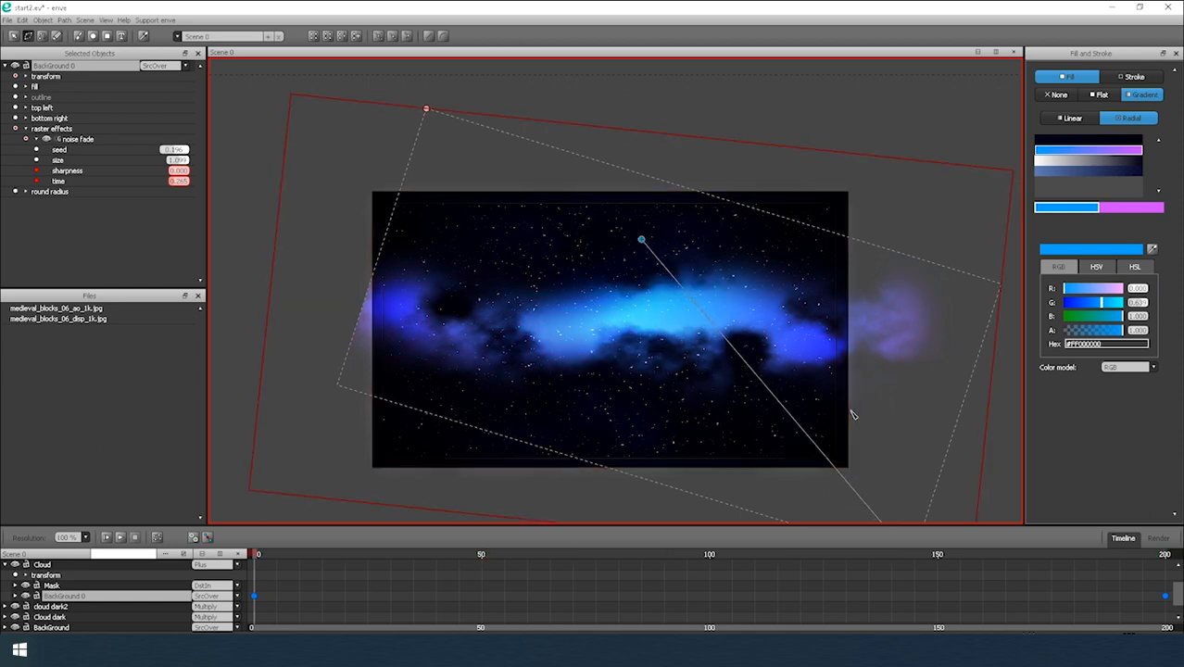
left_click_drag(853, 412, 822, 347)
left_click_drag(876, 484, 722, 362)
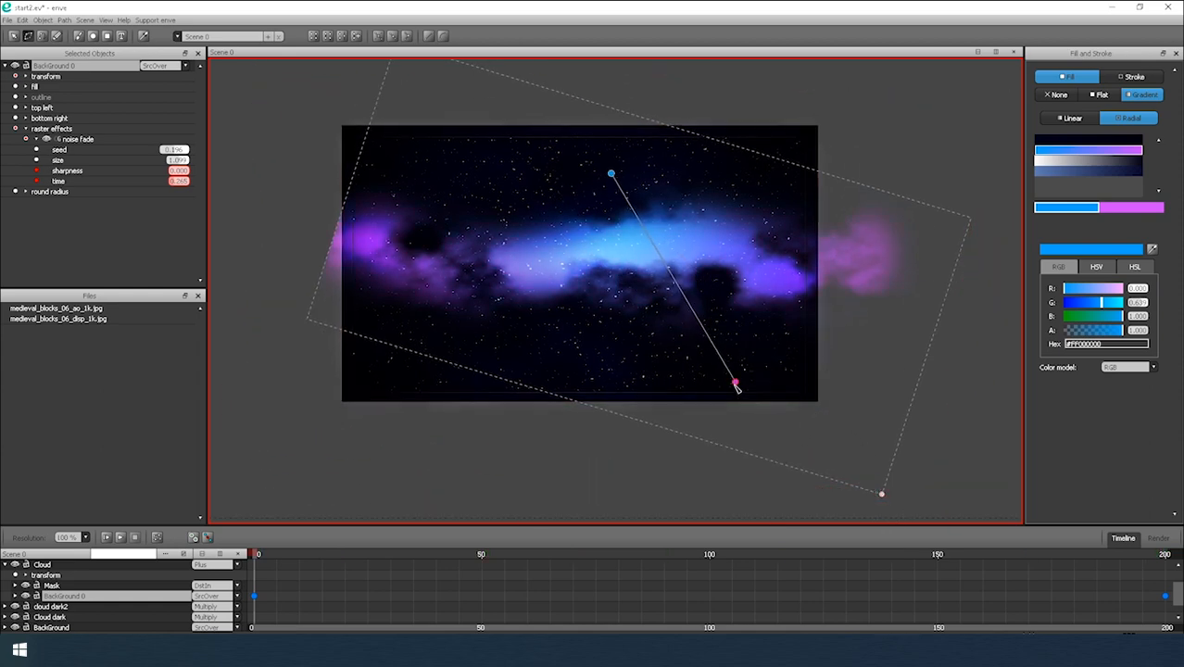
left_click_drag(327, 260, 338, 320)
left_click(16, 36)
left_click(225, 212)
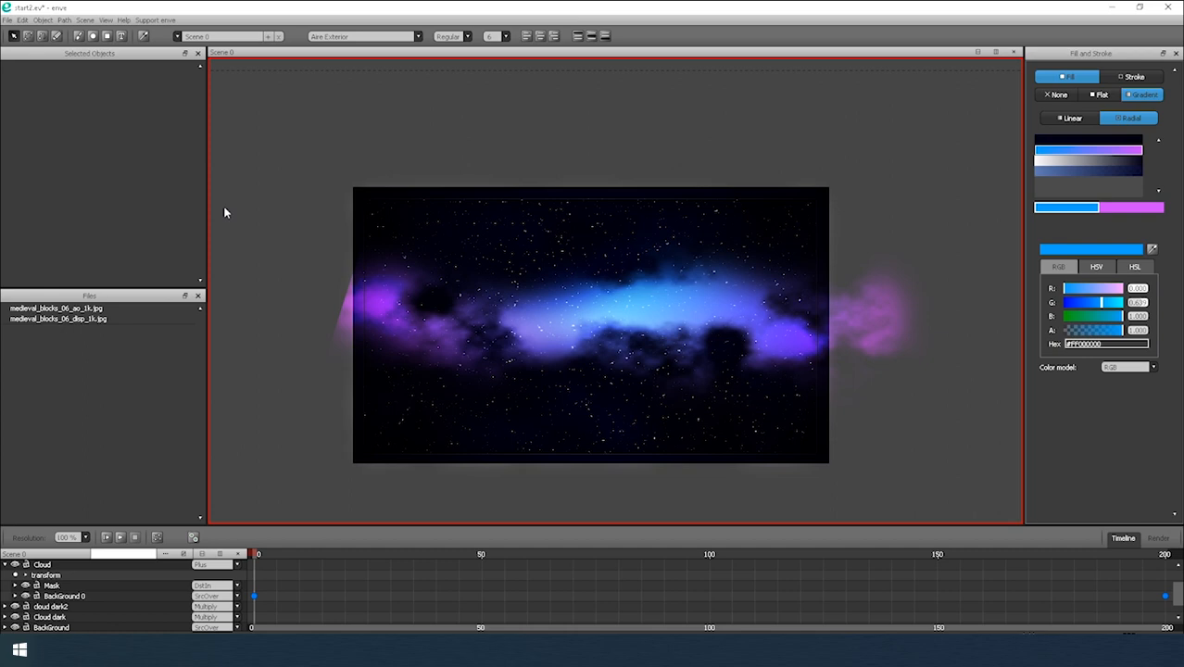
Try an opacity of about 79 on the Cloud's BackGround 0 and set it back to 100.
left_click(570, 338)
left_click(56, 596)
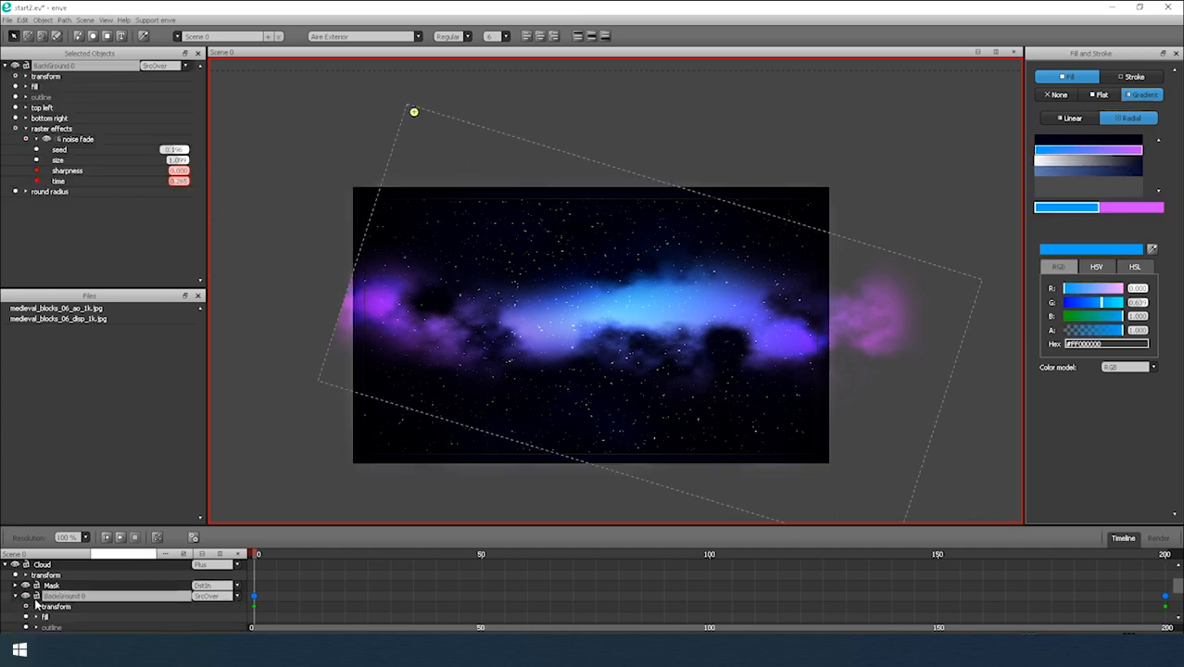
scroll(65, 612, "down", 1)
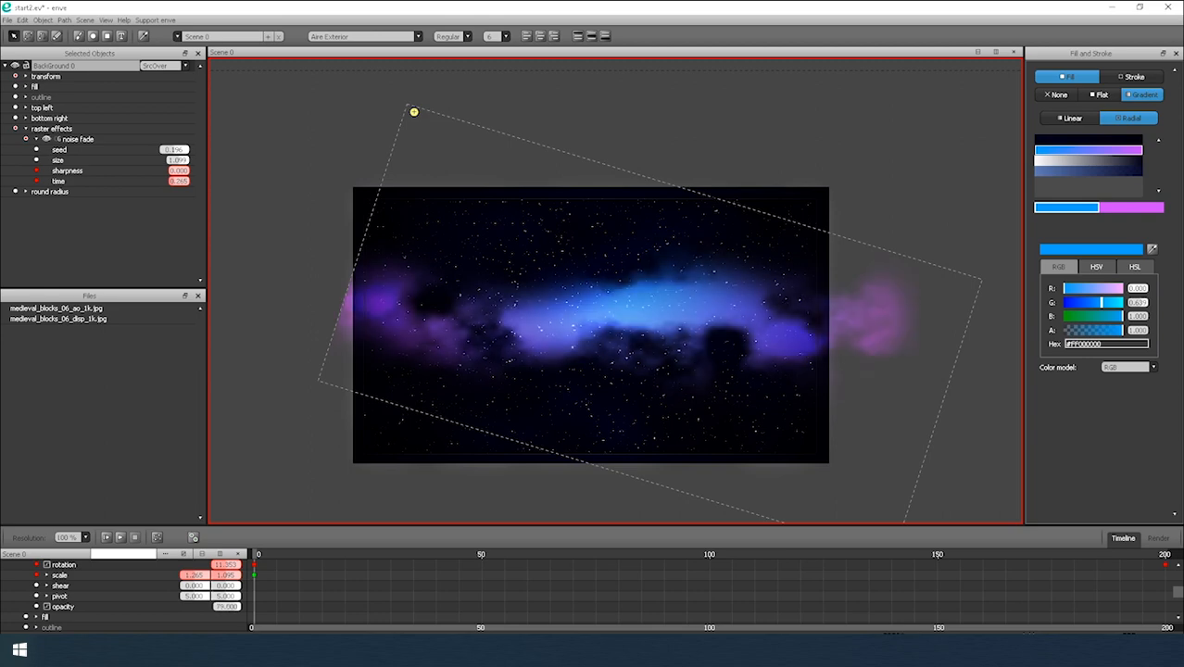
left_click_drag(227, 607, 236, 607)
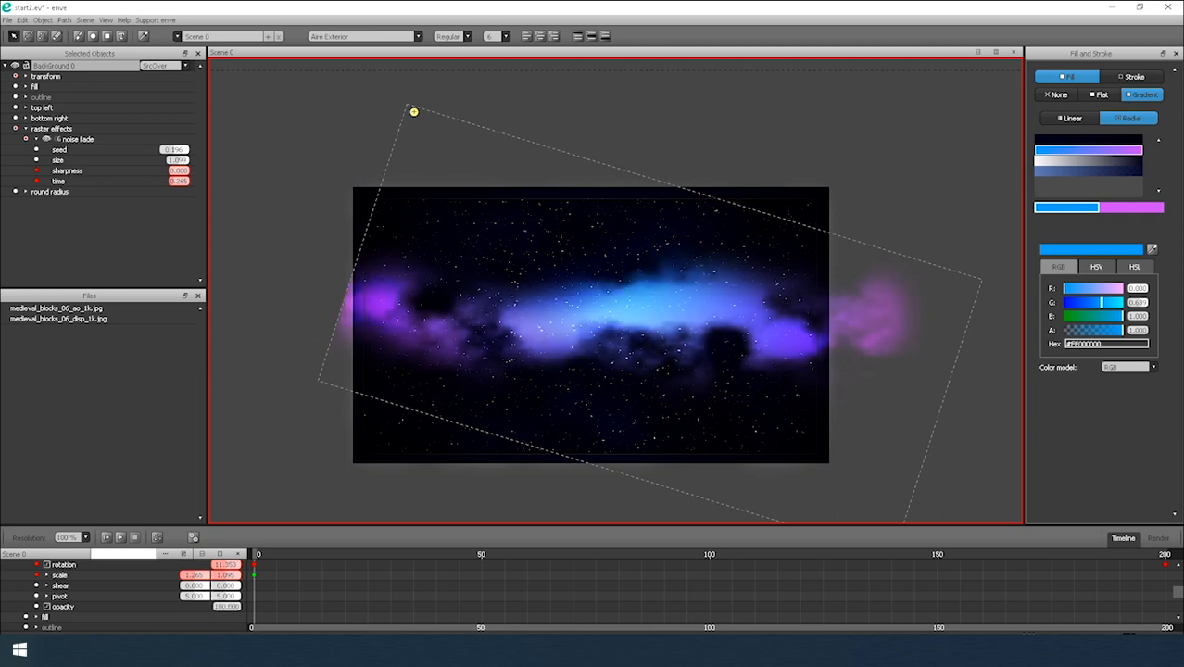
Try the Screen blend mode on the Cloud group, and set it to Lighten.
scroll(176, 594, "up", 3)
left_click(5, 596)
left_click(208, 596)
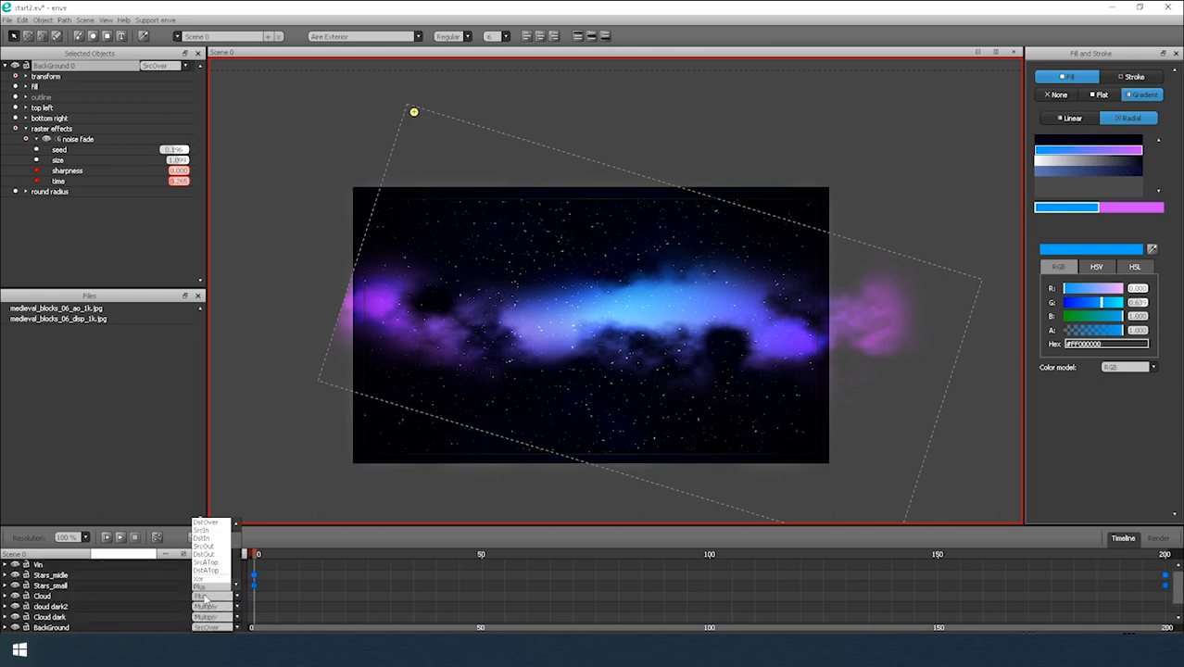
left_click(210, 579)
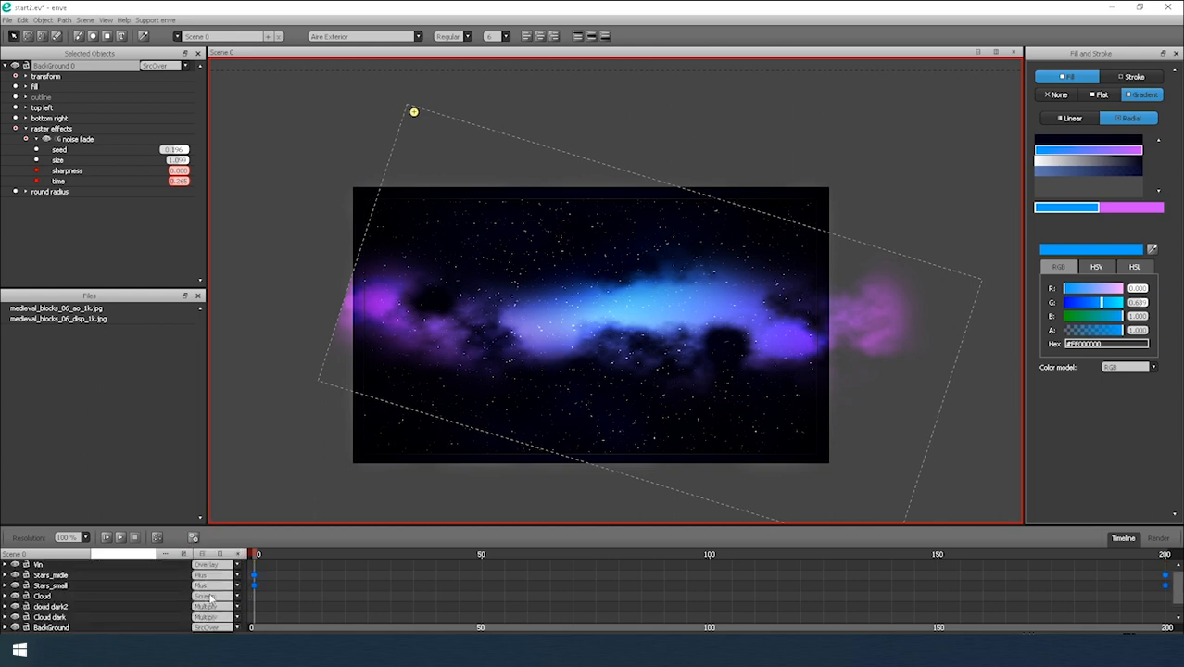
left_click(211, 598)
left_click(207, 579)
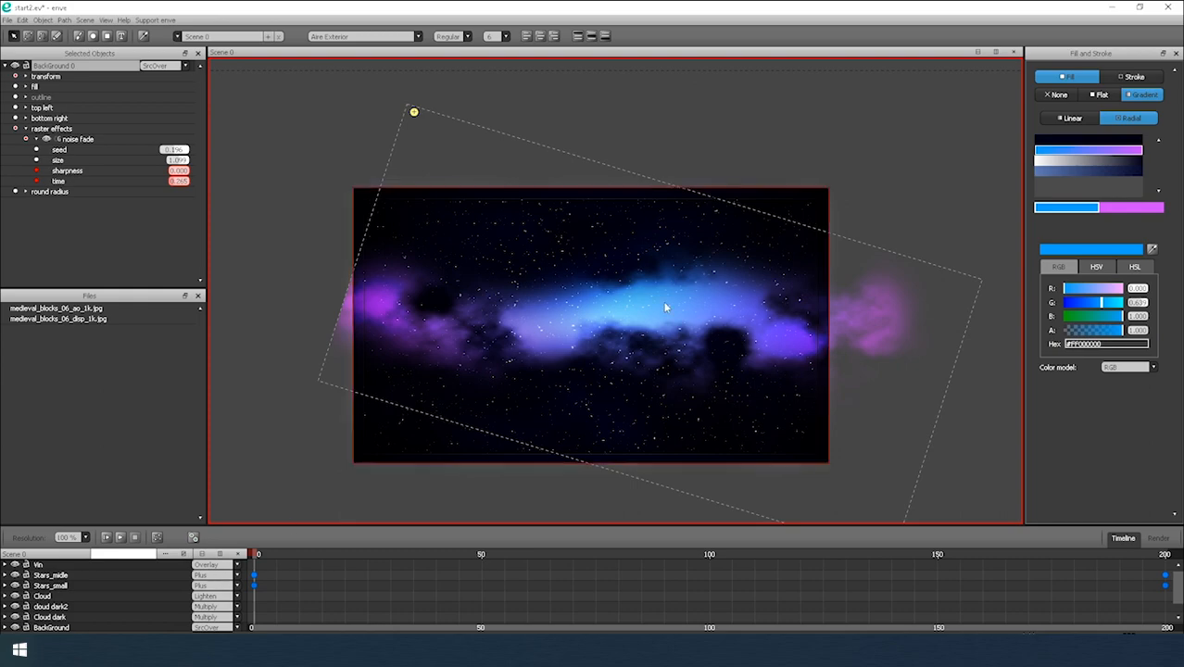
Inspect the nebula and stars up close, and compare the scene with the Cloud group hidden and shown.
scroll(671, 304, "up", 2)
scroll(612, 325, "up", 3)
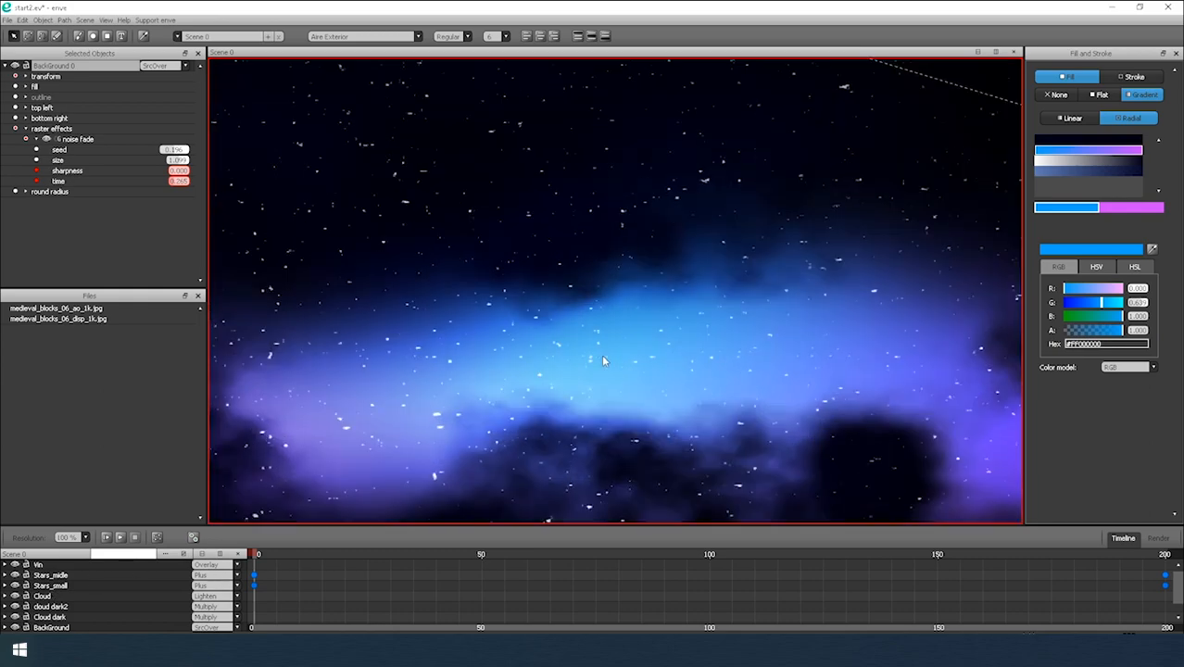
scroll(610, 321, "down", 3)
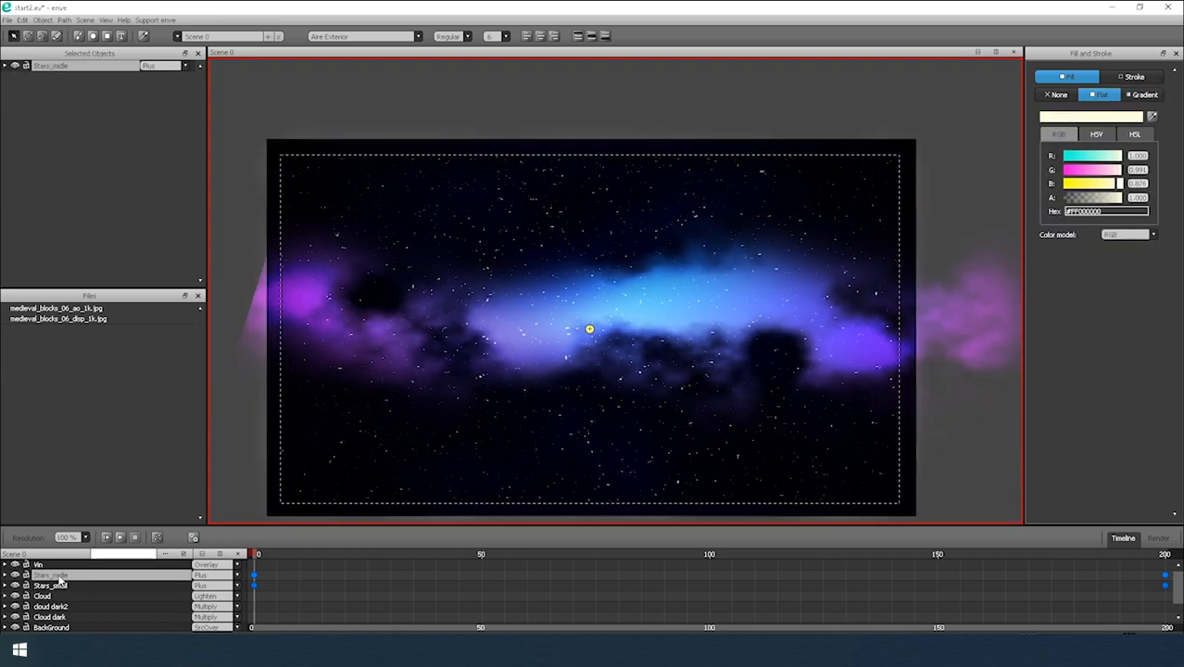
left_click(48, 597)
left_click(15, 597)
left_click(15, 596)
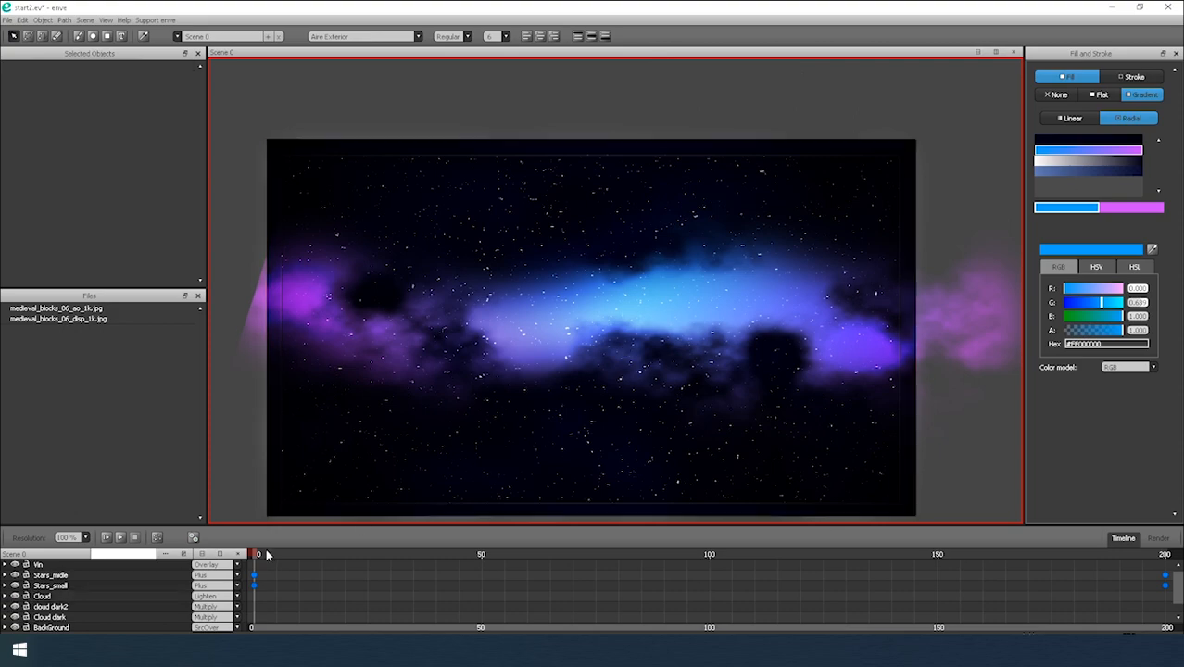
Set the rotation of the Cloud's BackGround 0 to about 4.36 at frame 200 and preview the animation from the start.
left_click_drag(265, 555, 1163, 550)
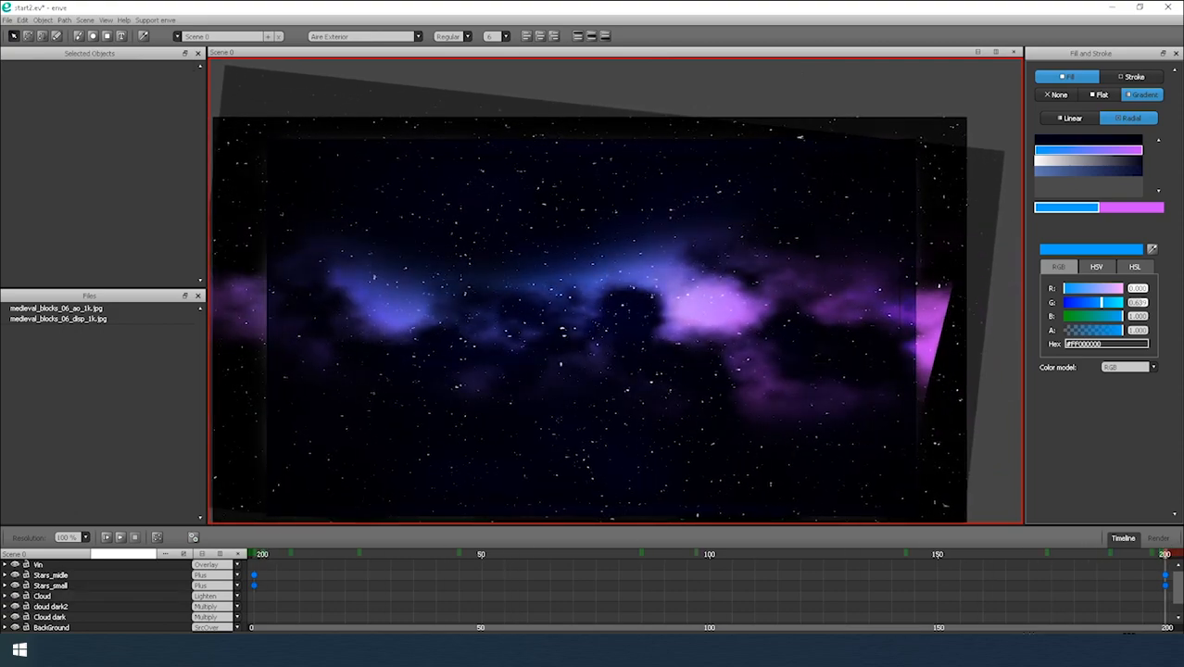
left_click(61, 589)
left_click(57, 597)
left_click(5, 597)
scroll(45, 604, "down", 2)
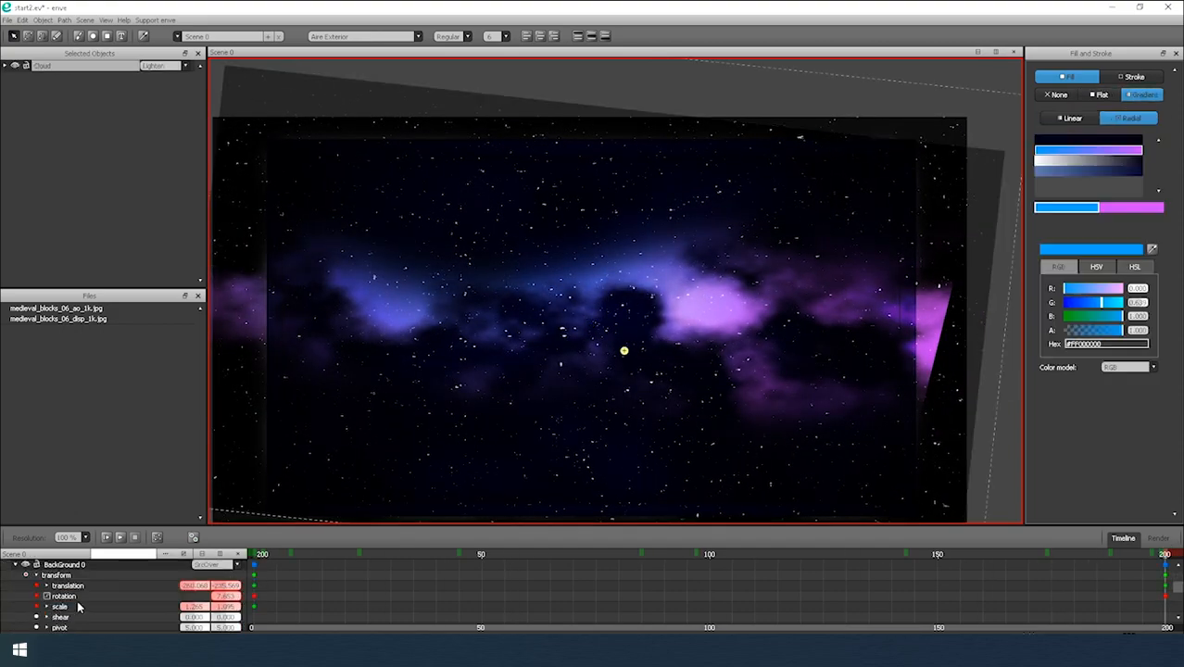
mouse_move(227, 599)
left_mouse_down()
mouse_move(239, 600)
mouse_move(211, 603)
left_mouse_up()
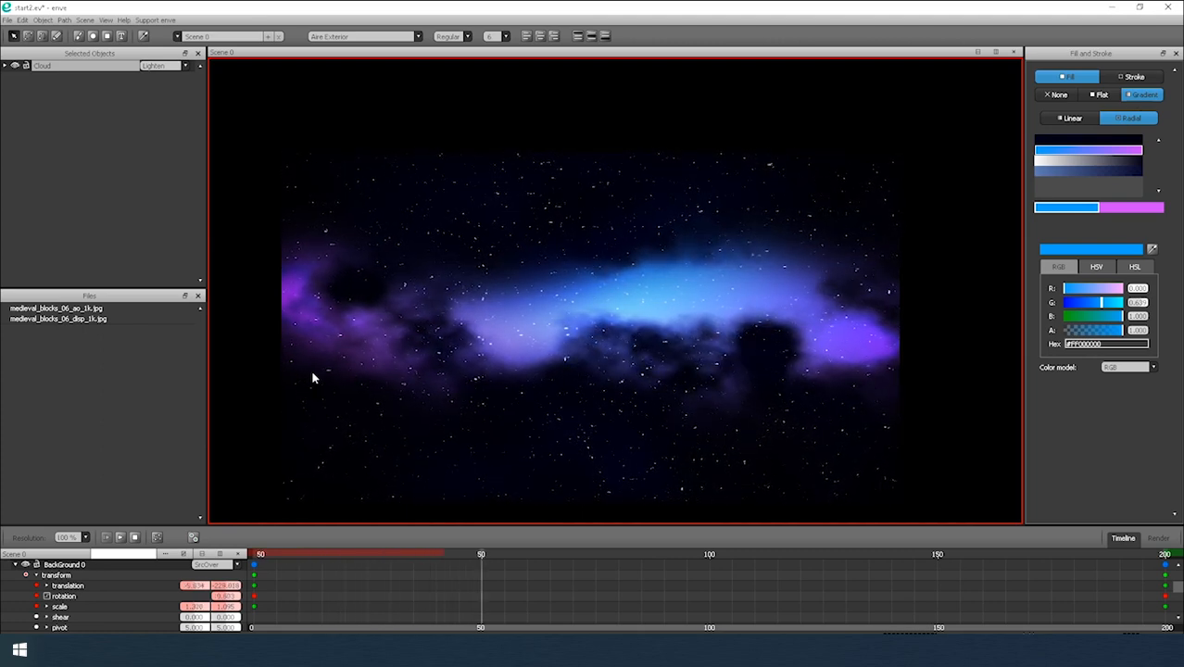
left_click(254, 552)
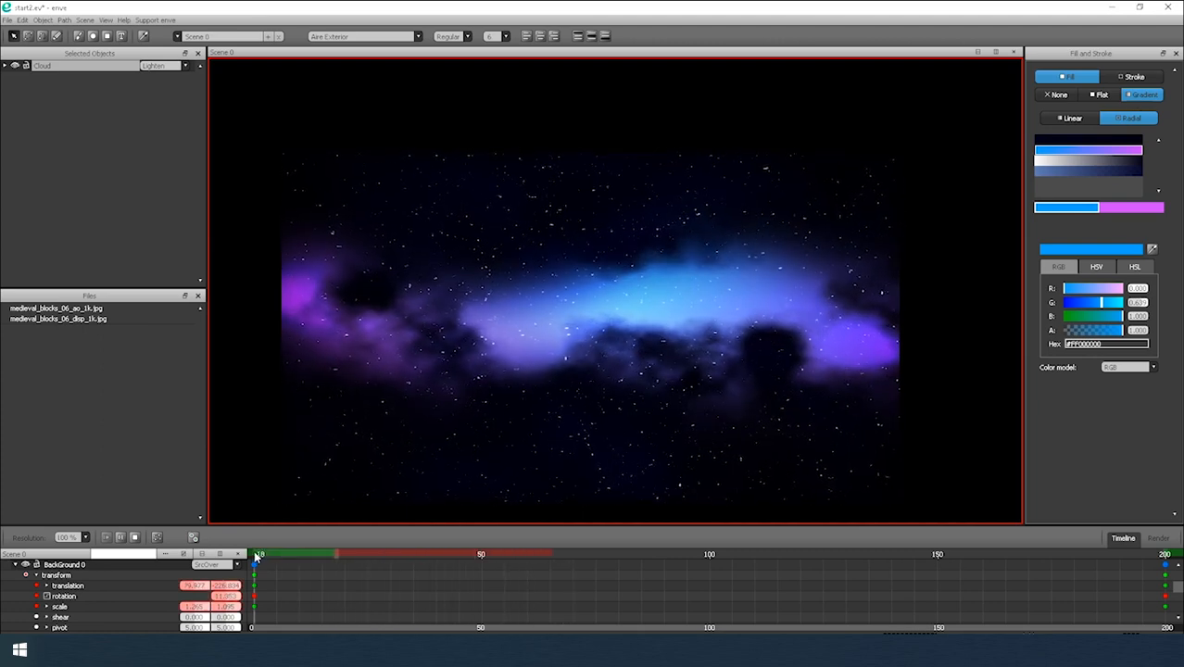
left_click(135, 537)
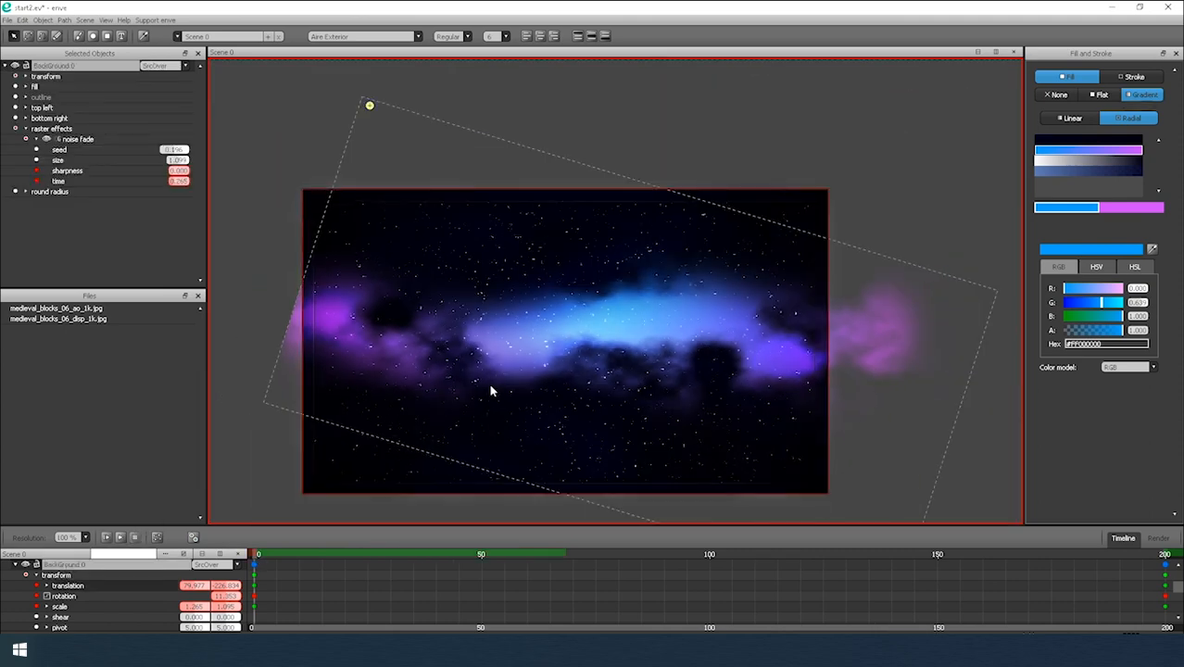
Shift the Cloud's BackGround 0 up and to the left at frame 0, and slightly up and left at frame 200.
scroll(489, 384, "down", 2)
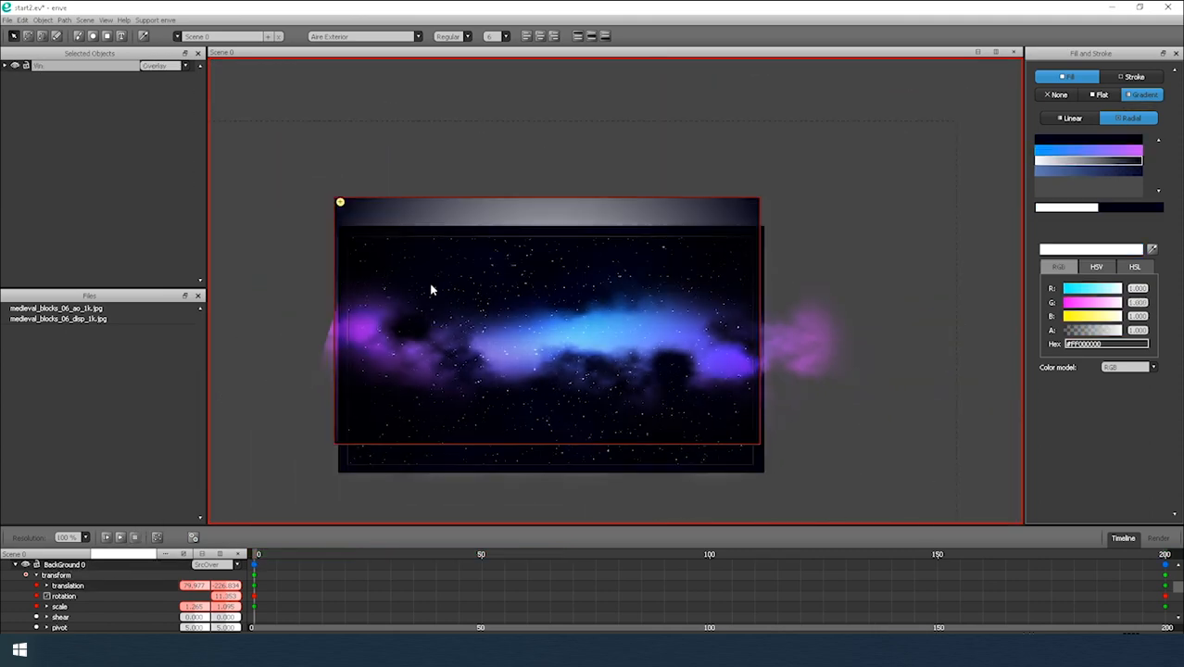
left_click(65, 564)
left_click_drag(544, 344, 496, 307)
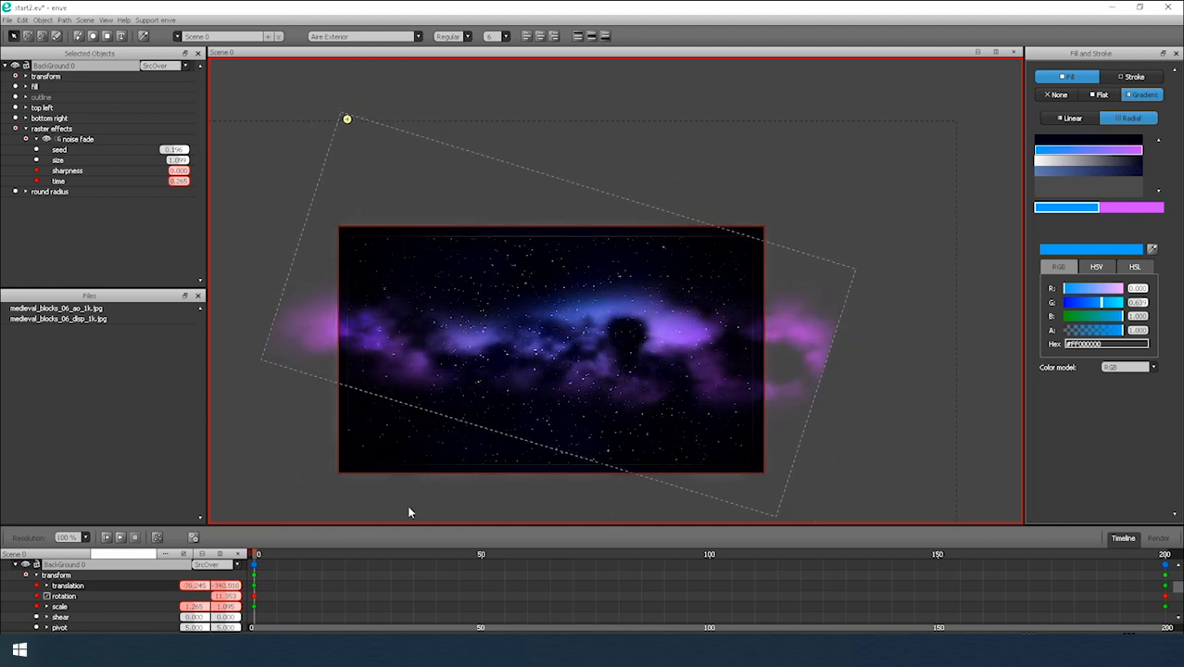
left_click_drag(346, 555, 1120, 555)
mouse_move(743, 295)
left_mouse_down()
mouse_move(715, 298)
mouse_move(729, 259)
mouse_move(725, 271)
left_mouse_up()
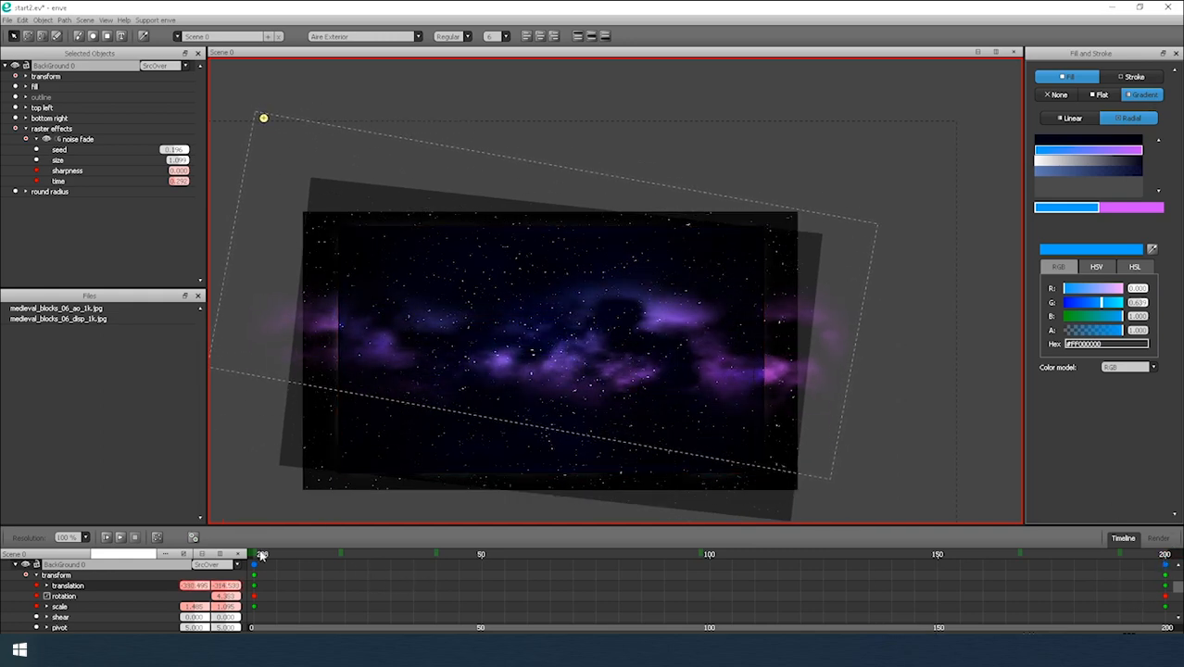
At frame 0, move BackGround 0 farther left and up, stretch it horizontally and set its vertical scale to 1.115.
mouse_move(260, 554)
left_mouse_down()
mouse_move(1167, 550)
mouse_move(257, 497)
left_mouse_up()
left_click_drag(700, 335, 587, 338)
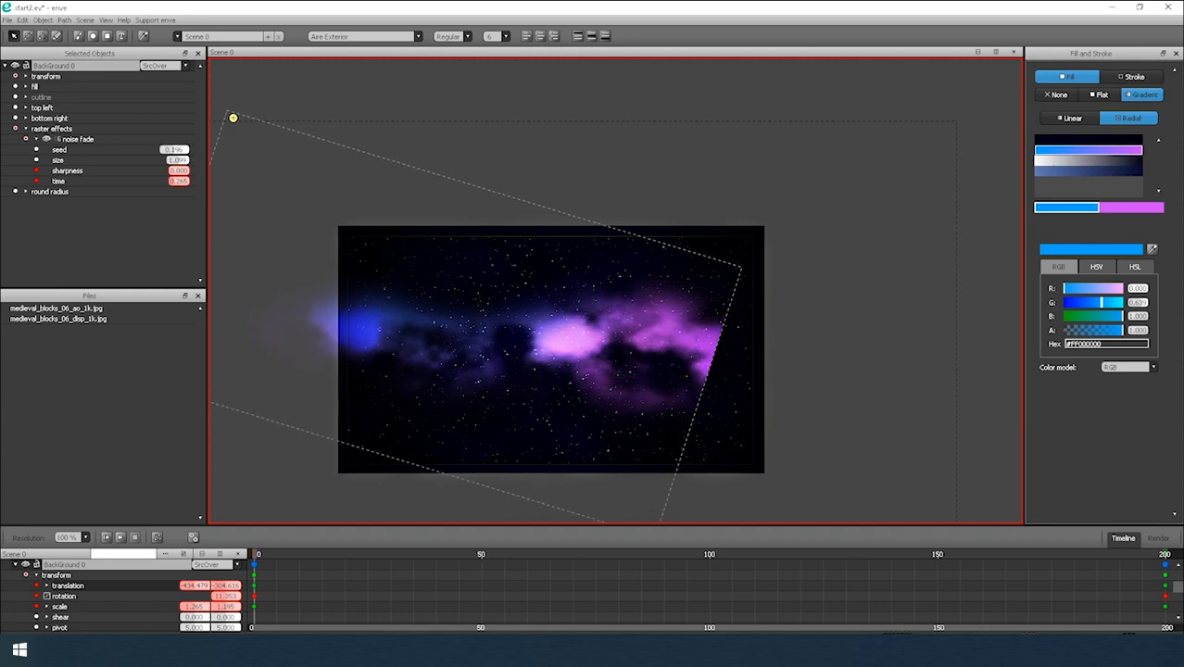
left_click_drag(225, 612, 243, 611)
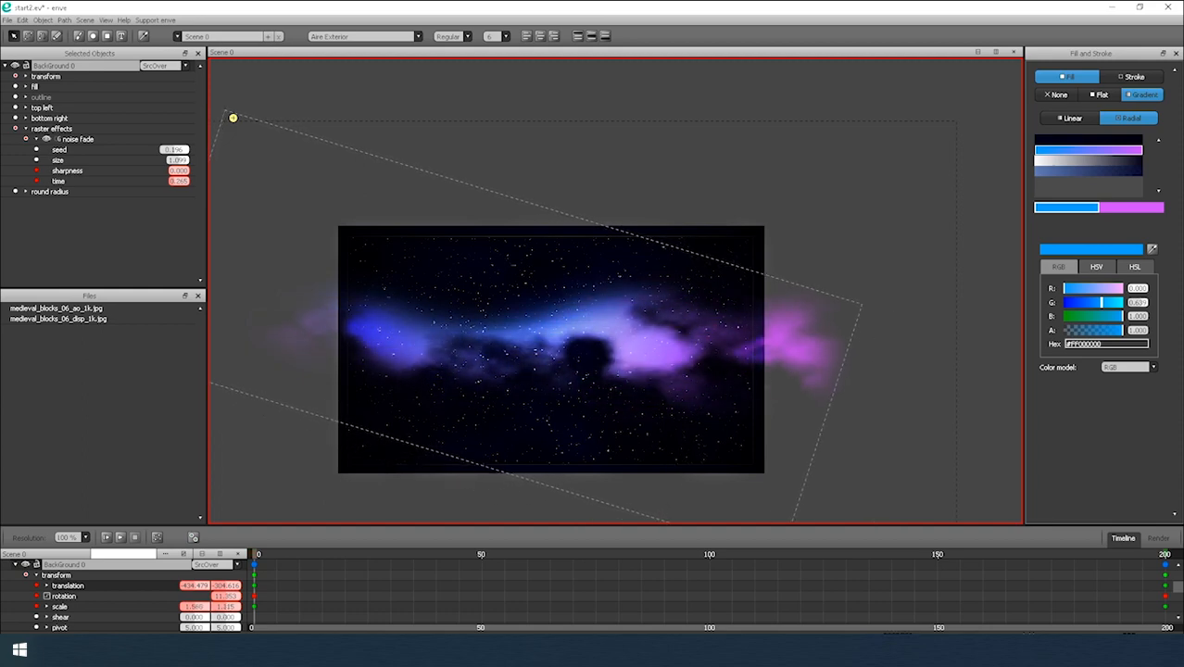
left_click_drag(474, 306, 456, 263)
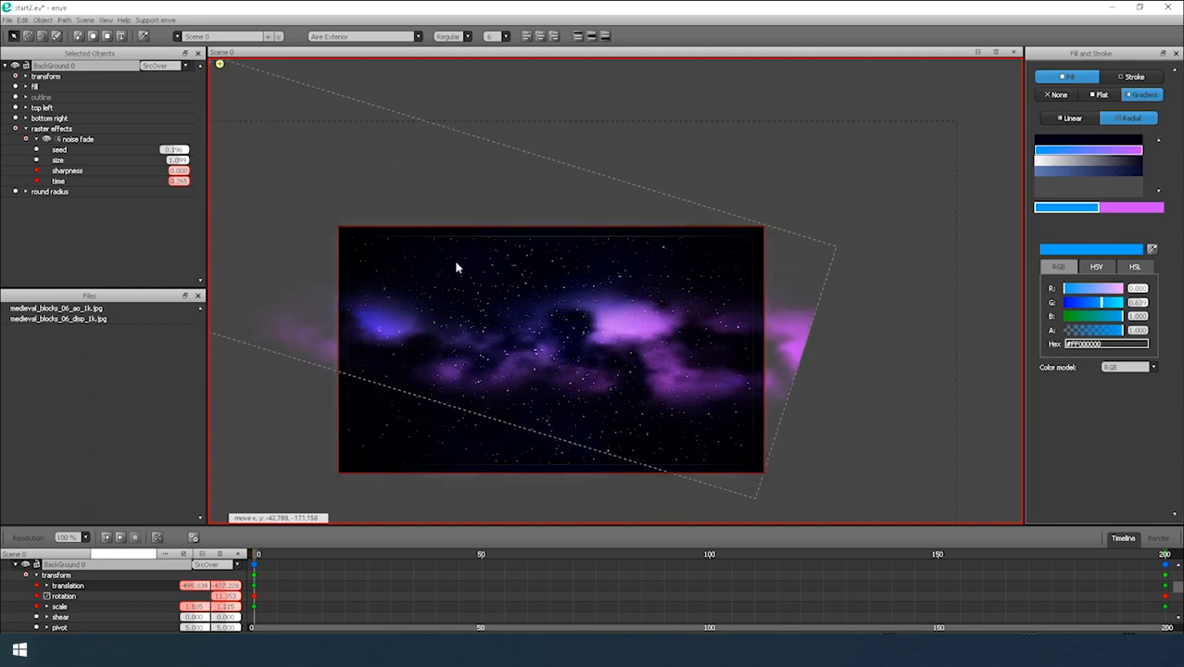
At frame 200, move BackGround 0 right and up, set its scale to 1.36 by 1.305, and preview from frame 0.
left_click_drag(258, 554, 1127, 546)
left_click_drag(509, 328, 610, 296)
left_click_drag(200, 608, 259, 608)
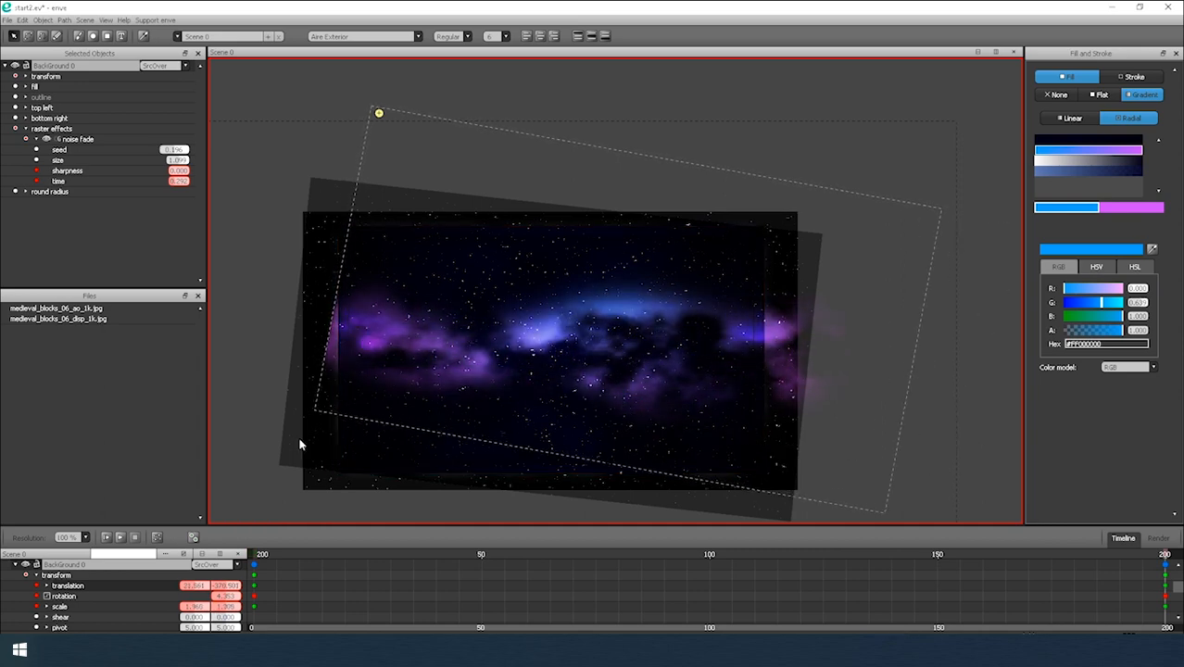
left_click_drag(360, 374, 351, 345)
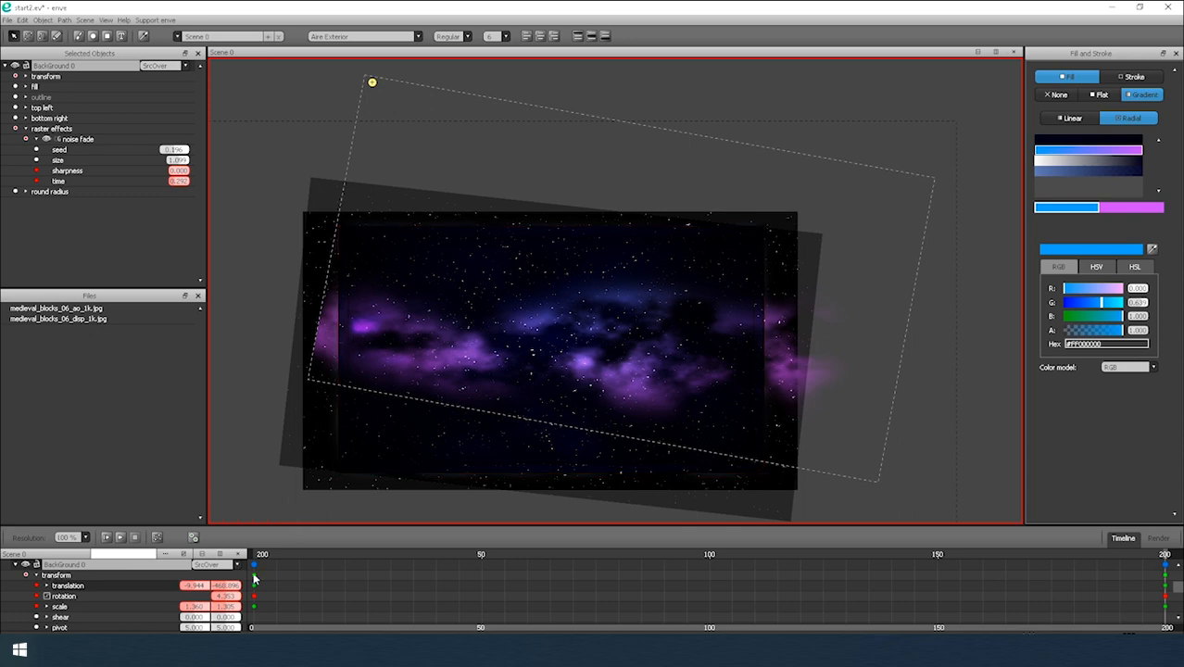
left_click_drag(1164, 553, 258, 528)
key("space")
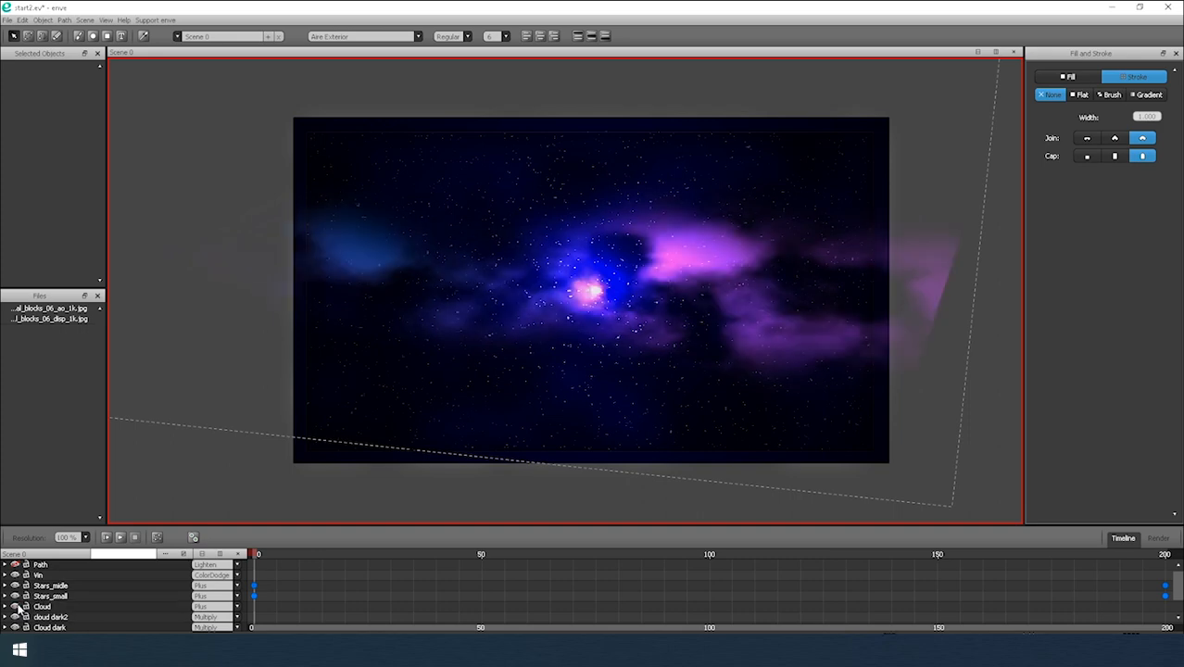
Examine the effect of the cloud dark2 and Cloud dark overlays by hiding and showing them.
left_click(42, 618)
left_click(15, 617)
scroll(16, 621, "down", 1)
left_click(39, 616)
left_click(16, 617)
left_click(16, 617)
scroll(37, 603, "up", 1)
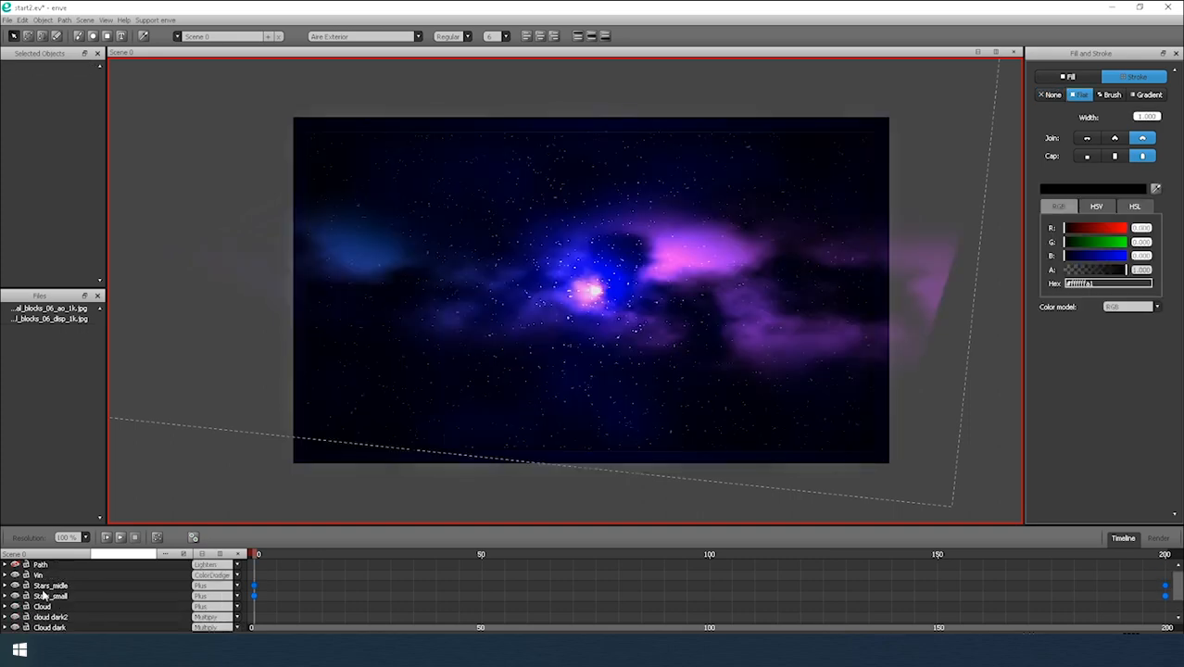
Compare the scene with the Vin layer hidden and shown.
left_click(37, 576)
left_click(16, 576)
left_click(17, 575)
left_click(17, 576)
left_click(17, 575)
scroll(523, 207, "up", 1)
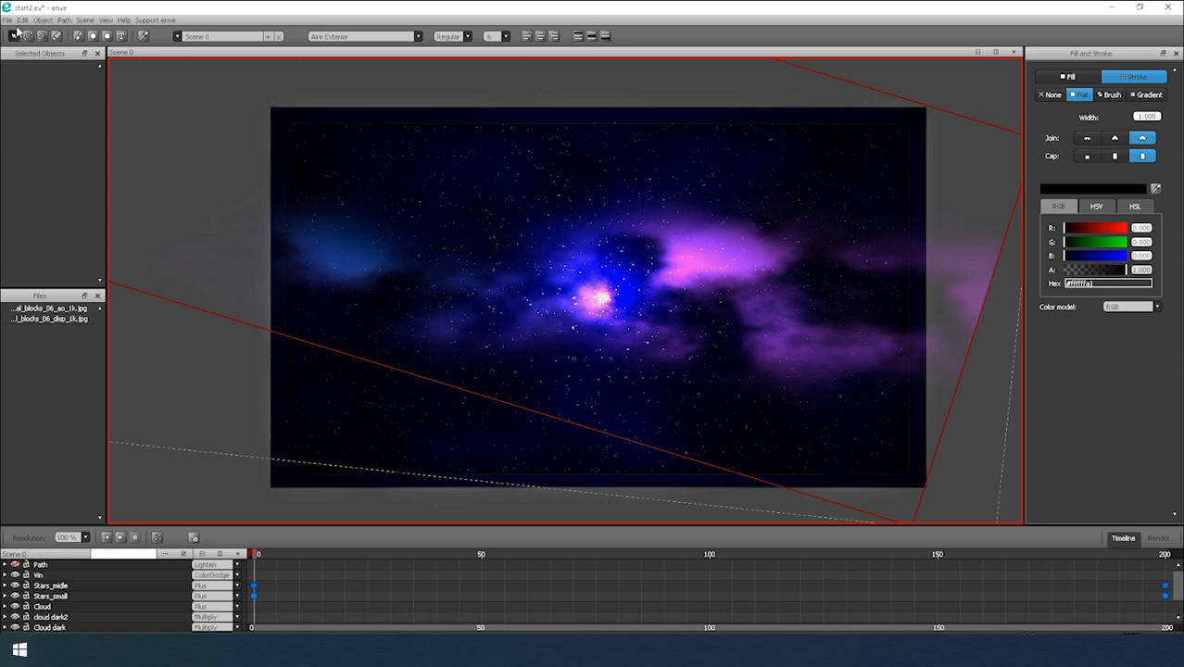
Place medieval_blocks_06_disp_1k.jpg and medieval_blocks_06_ao_1k.jpg from the imported files into the scene.
left_click_drag(51, 318, 493, 314)
left_click_drag(484, 267, 488, 239)
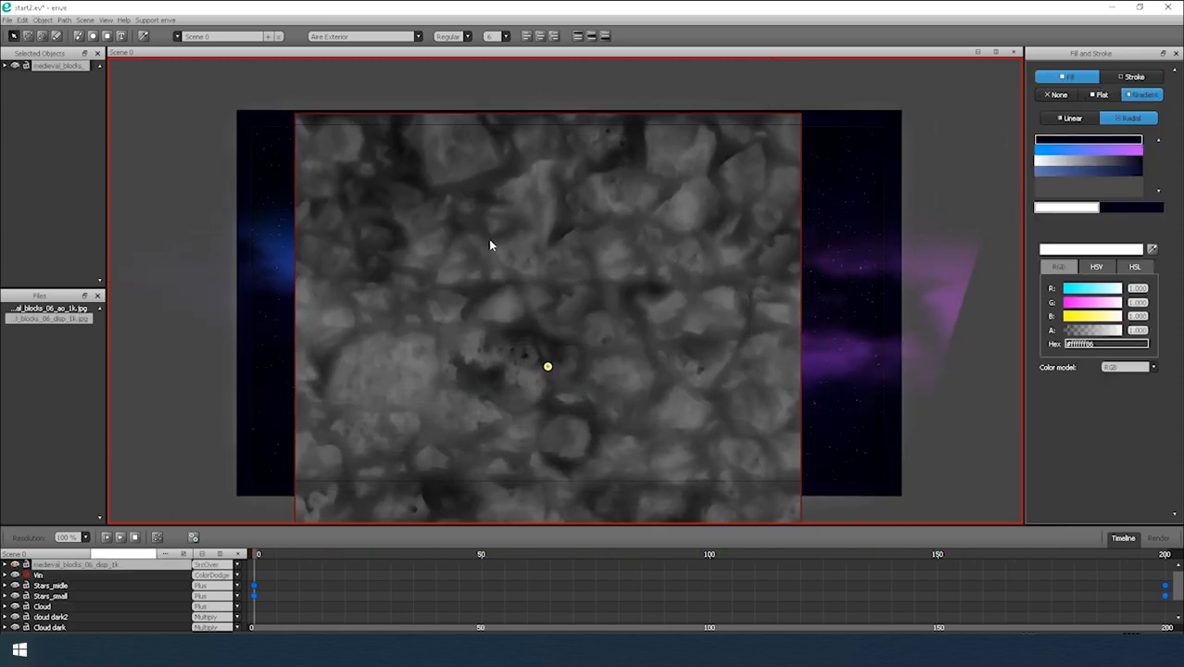
left_click_drag(59, 309, 494, 310)
left_click_drag(679, 421, 522, 302)
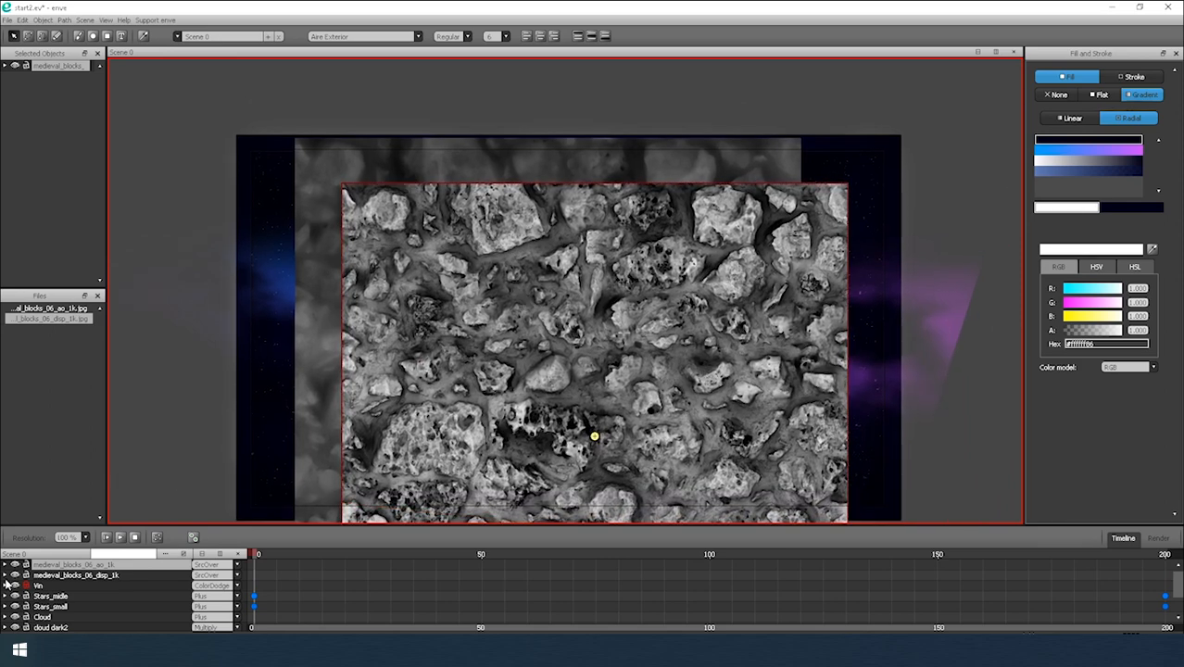
Center the ao and disp block images horizontally and vertically relative to the scene.
left_click(5, 564)
key("ctrl+shift+a")
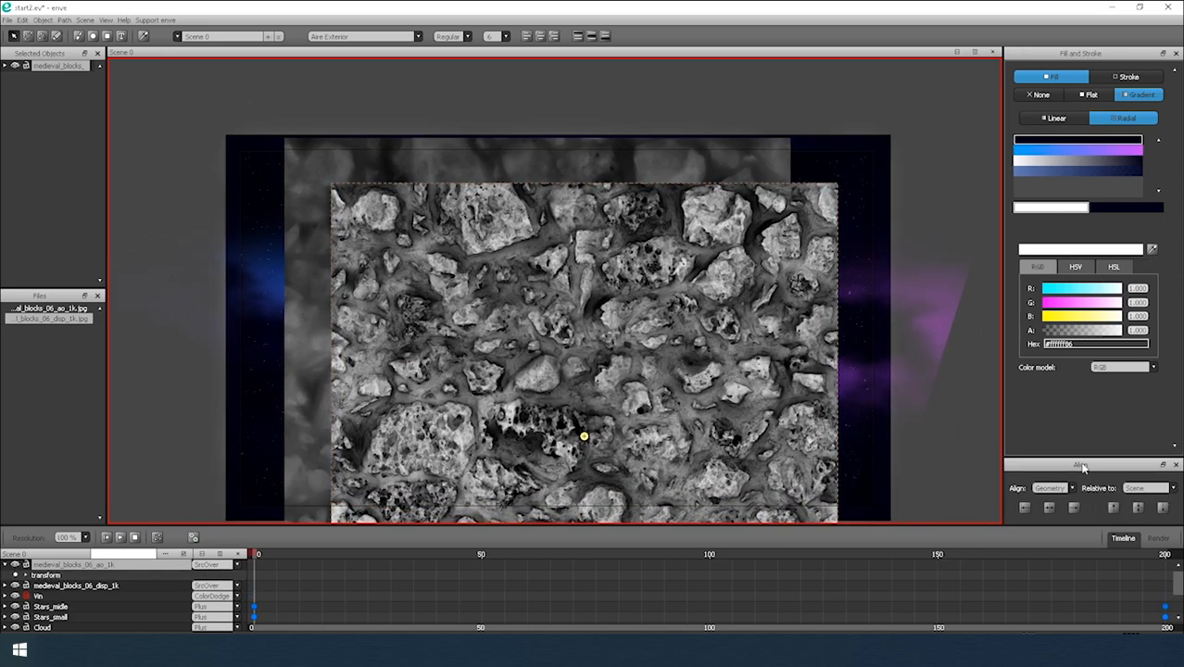
left_click(1049, 508)
left_click(1137, 509)
left_click(63, 584)
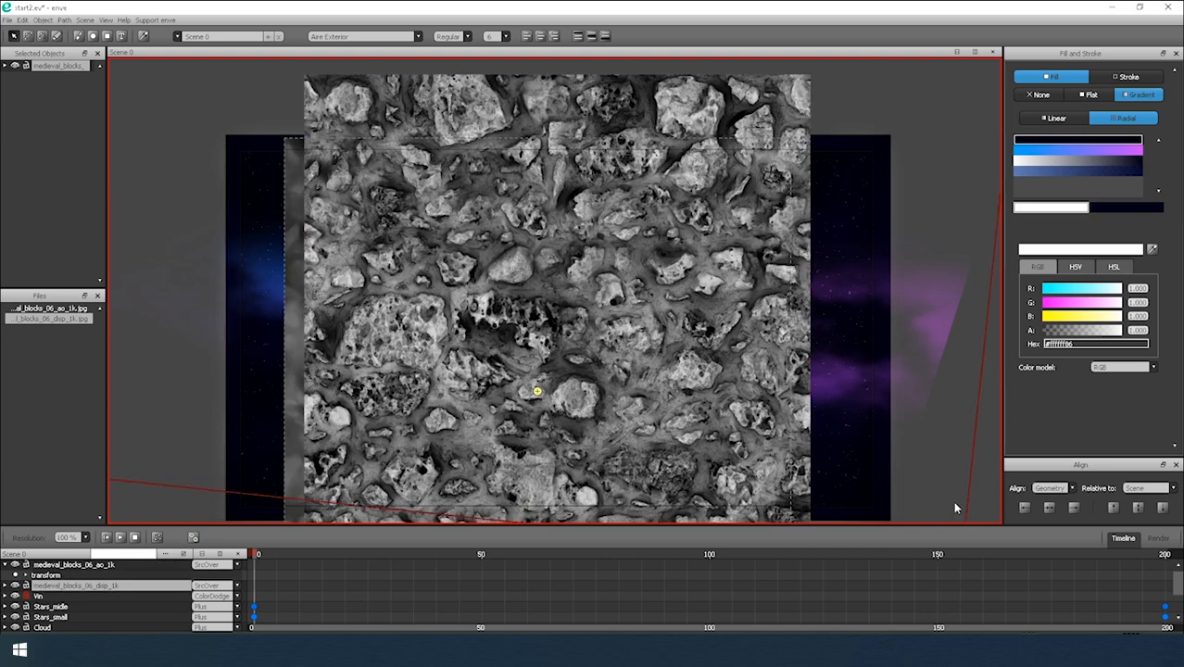
left_click(1115, 508)
Scale both block images together to about half size and stack the disp image above the ao image in Overlay mode.
scroll(609, 431, "down", 1)
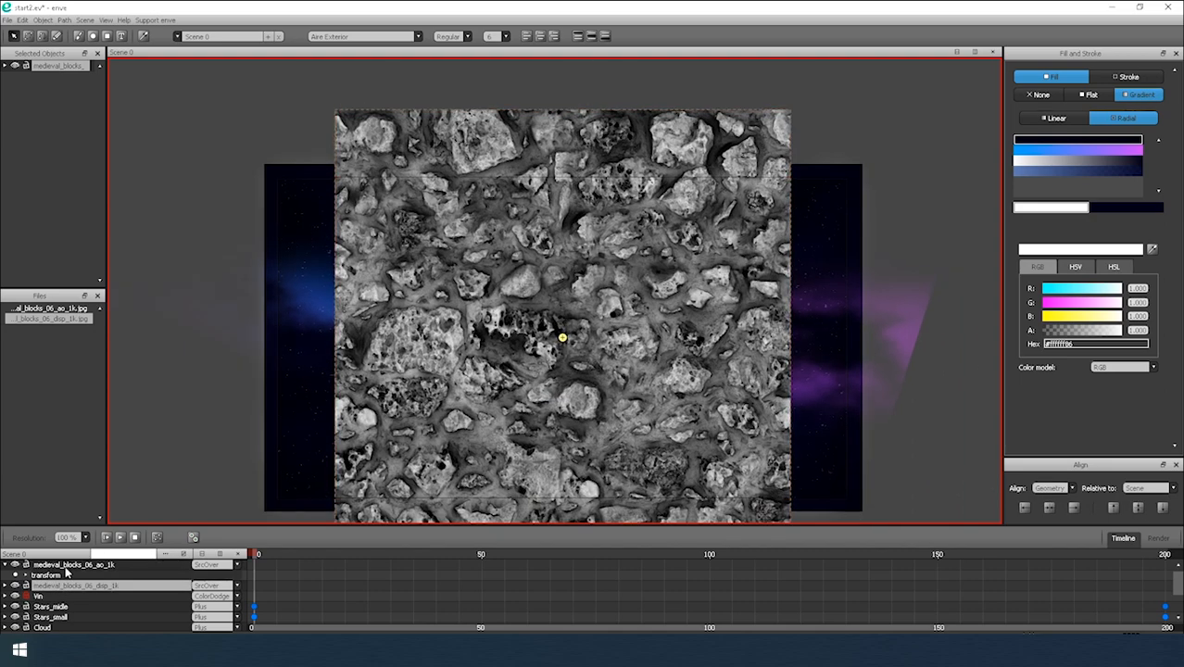
left_click(64, 566, "shift")
key("s")
left_click(720, 253)
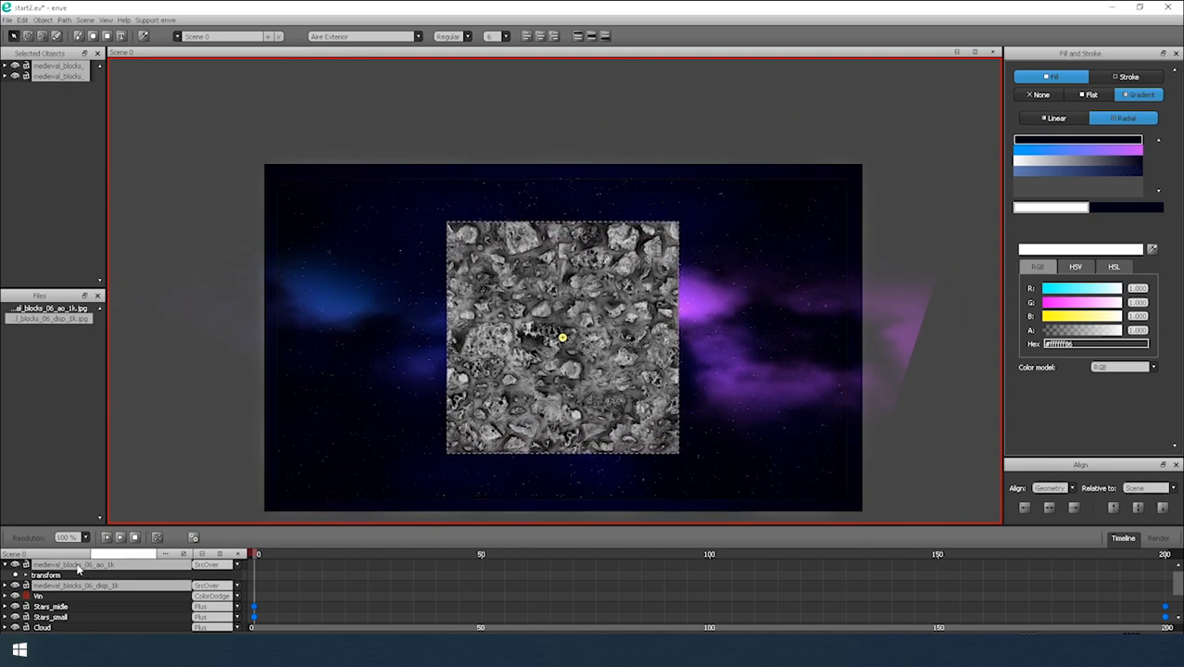
left_click(73, 566)
left_click_drag(50, 564, 59, 587)
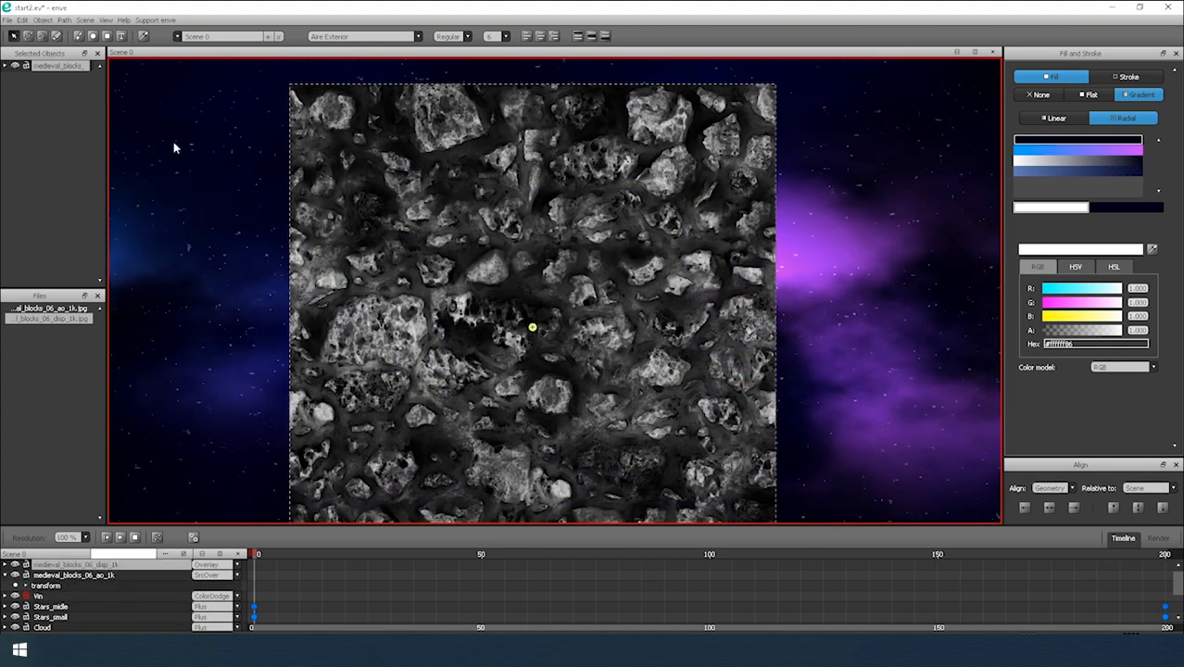
Draw a closed, irregular rock outline freehand over the block texture, with a flat black fill and no stroke.
left_click(42, 35)
left_click(367, 283)
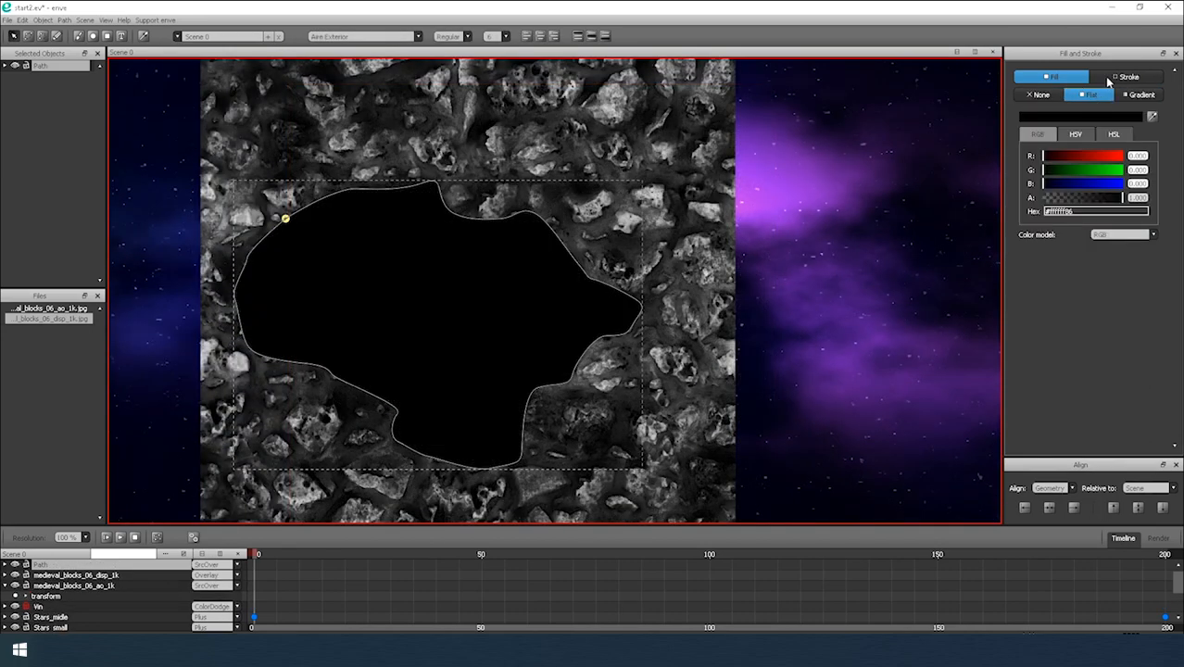
left_click(1036, 96)
Group the rock path with both block images and rename the group meteor.
left_click_drag(52, 582, 61, 554)
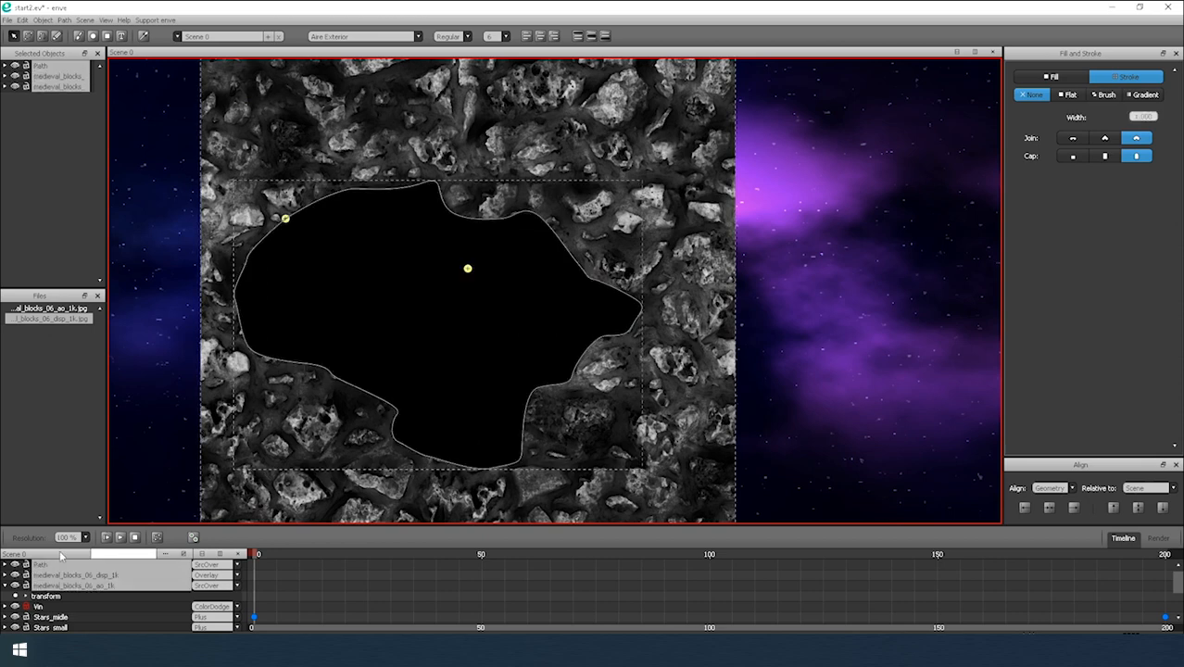
key("ctrl+g")
right_click(41, 571)
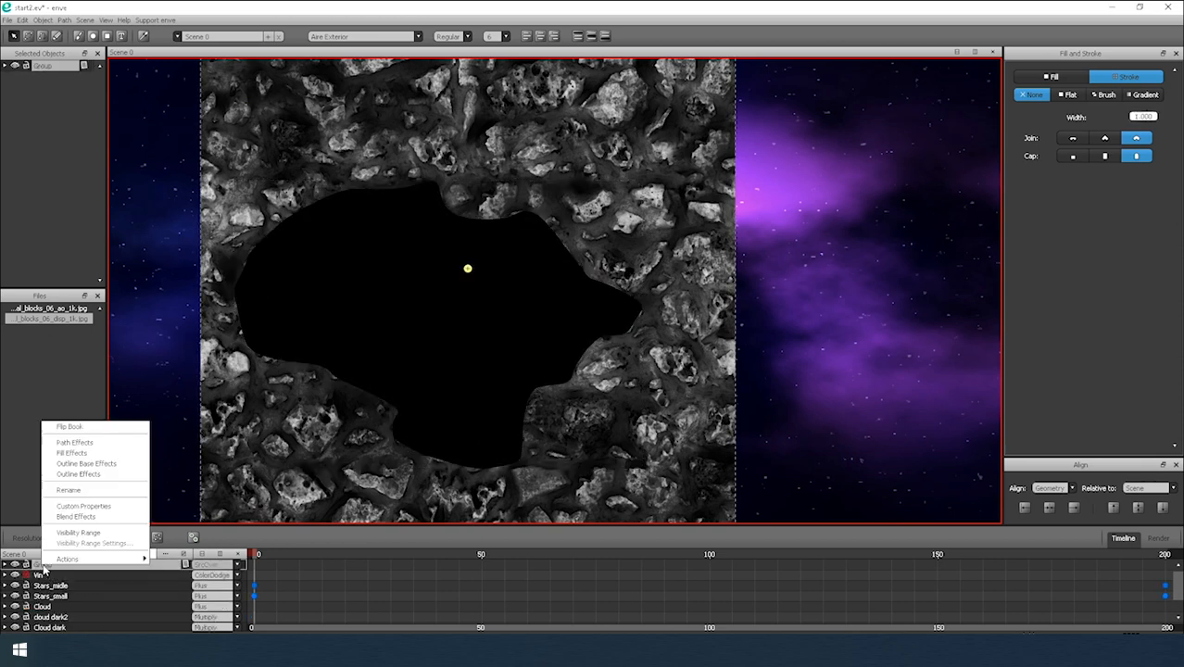
left_click(66, 489)
type("meteor")
key("Return")
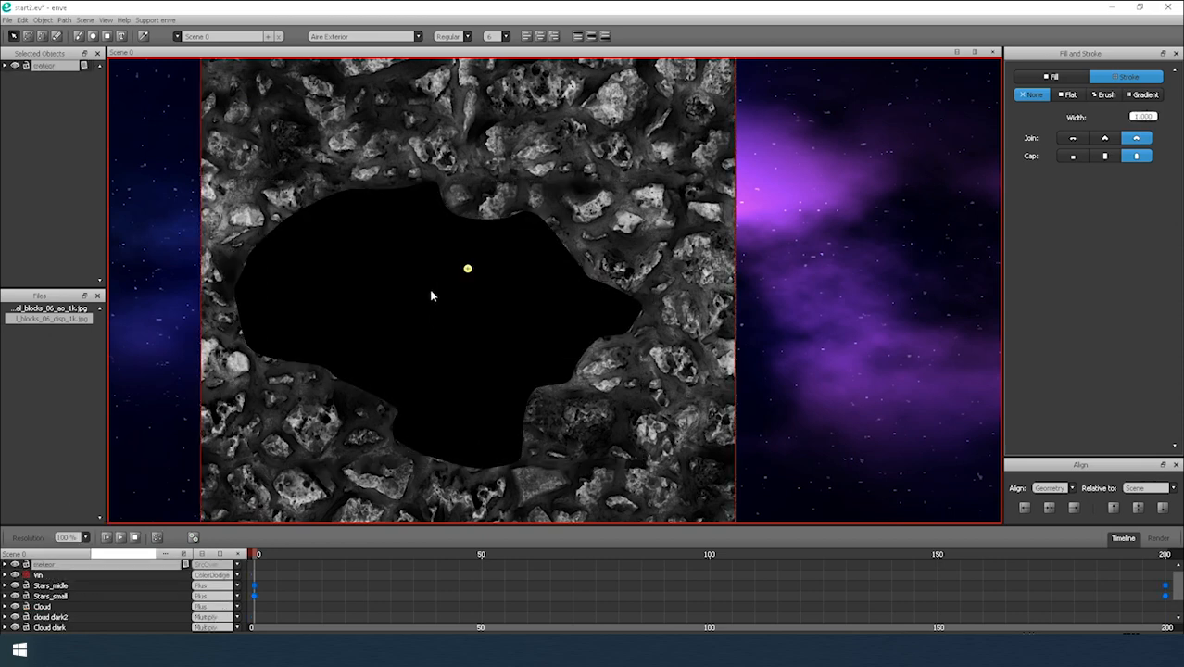
Set the blend mode of the meteor group's Path to DstIn so it masks the block textures.
left_click(4, 565)
left_click(51, 585)
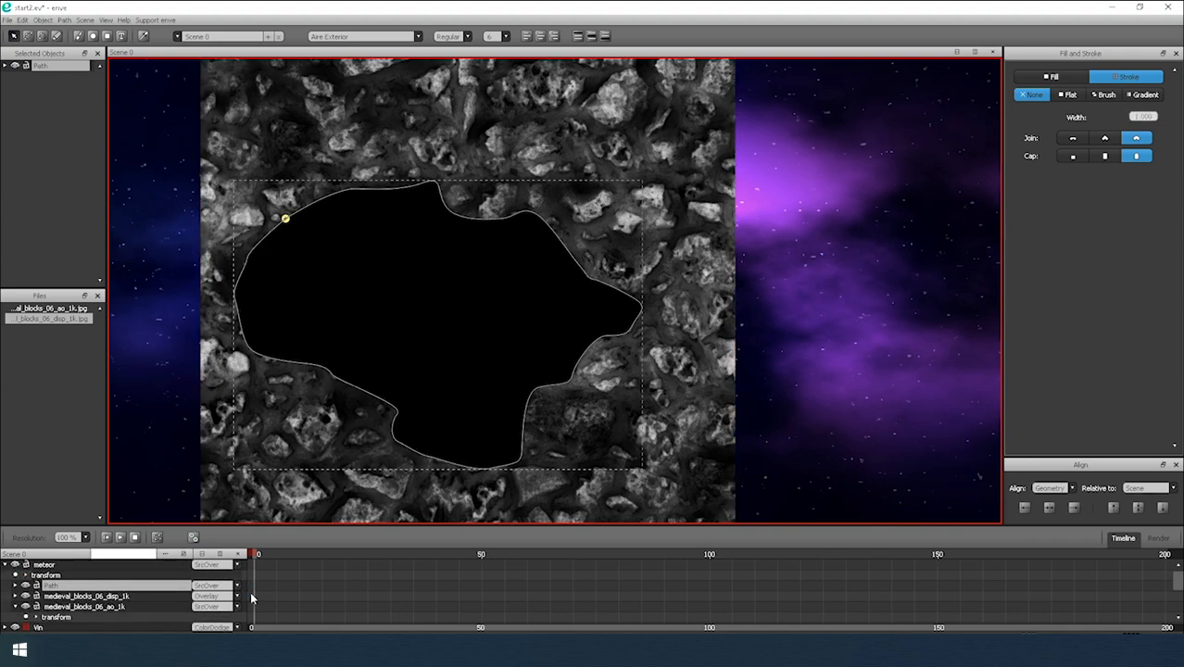
left_click(213, 585)
left_click(204, 619)
scroll(480, 380, "down", 4)
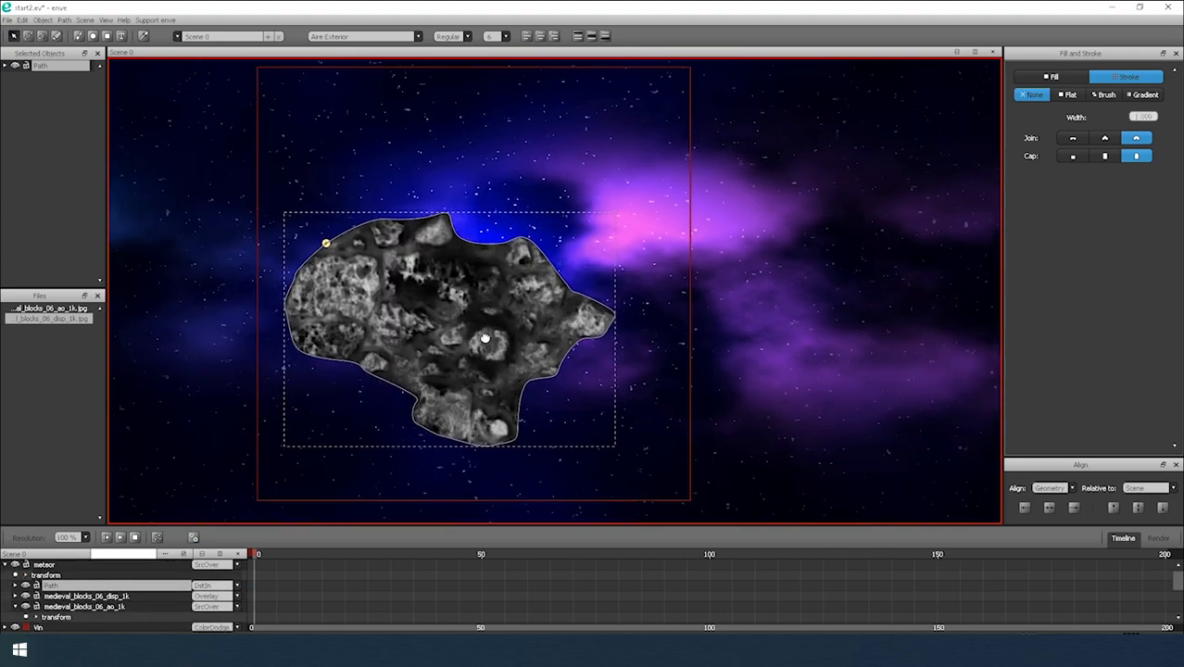
Reshape the meteor's mask path by editing its nodes into a rounder, smoother rock outline.
scroll(481, 380, "up", 1)
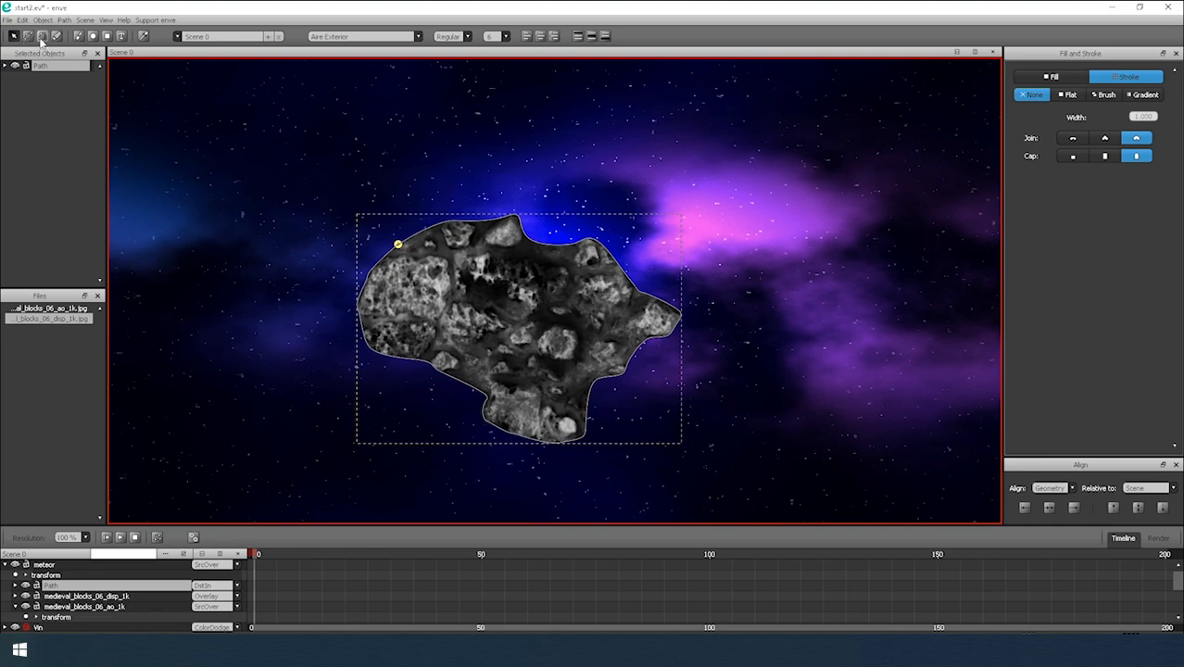
left_click(27, 35)
scroll(472, 399, "up", 3)
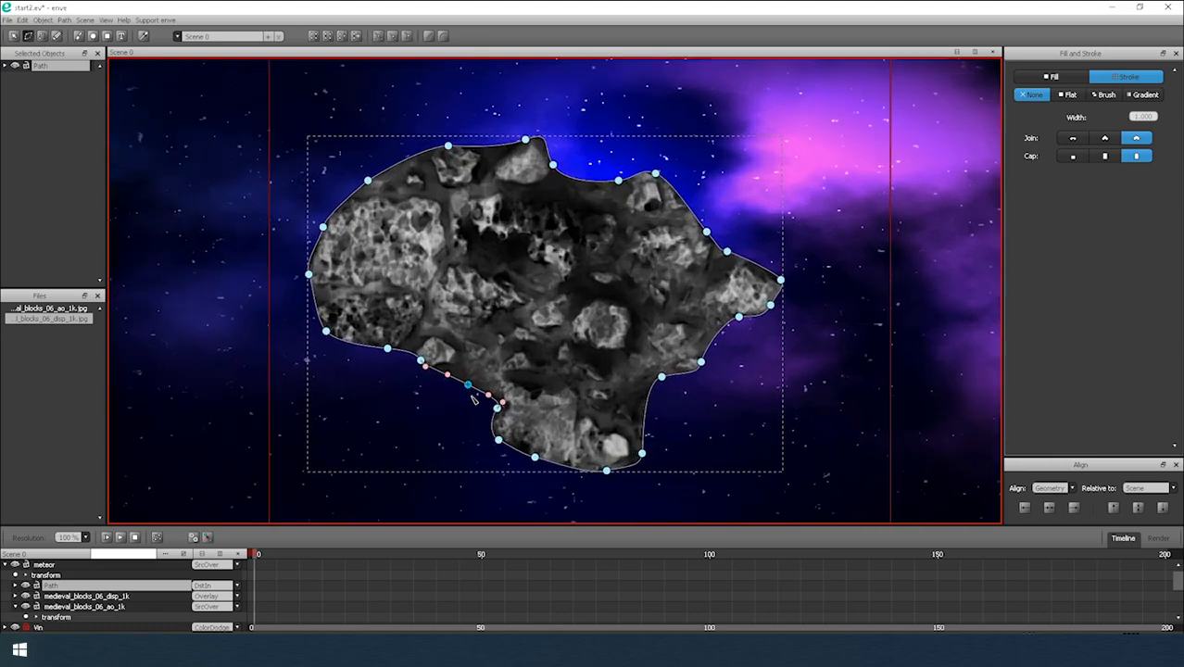
scroll(494, 414, "up", 4)
Give the mask path a brush stroke with the Classic puantilism brush to roughen the meteor's edge.
left_click(1100, 96)
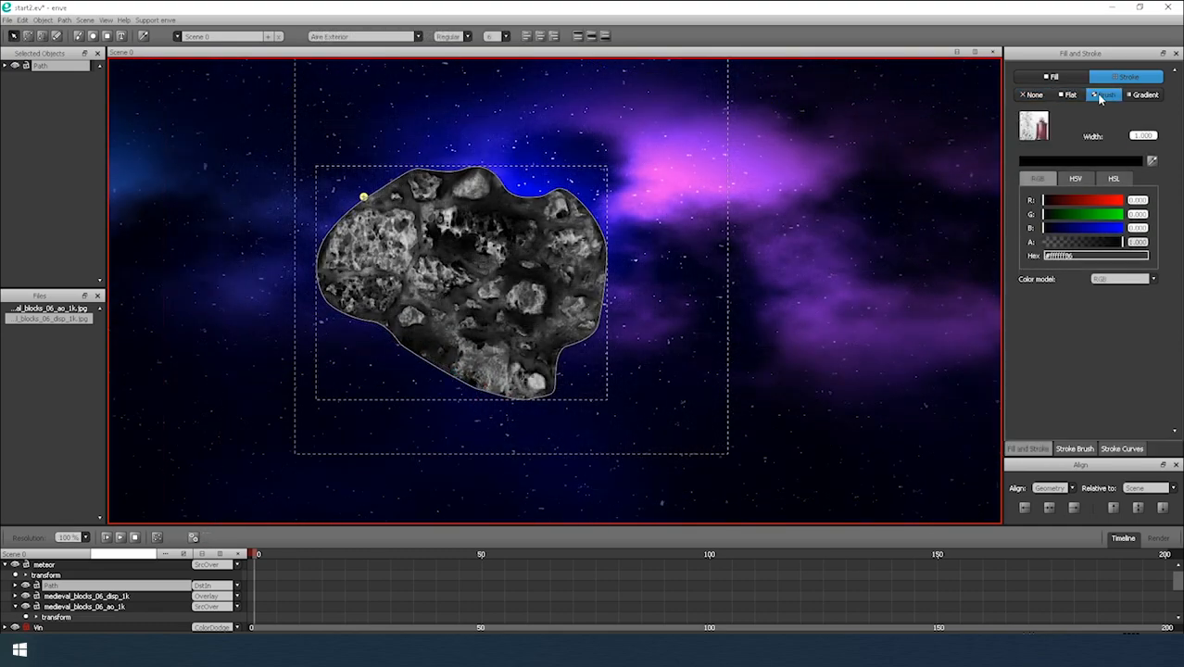
left_click(1042, 134)
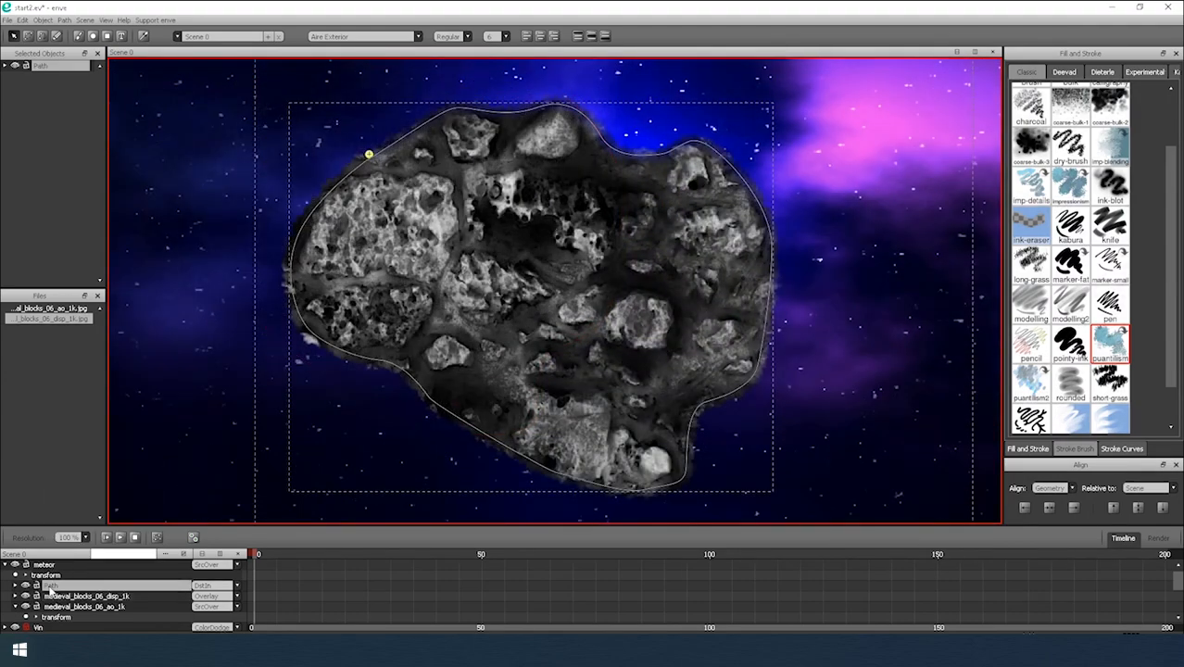
Add a Spatial Displace path effect to the meteor's mask path with grid size 14 and max deviation 9.
right_click(48, 586)
mouse_move(85, 583)
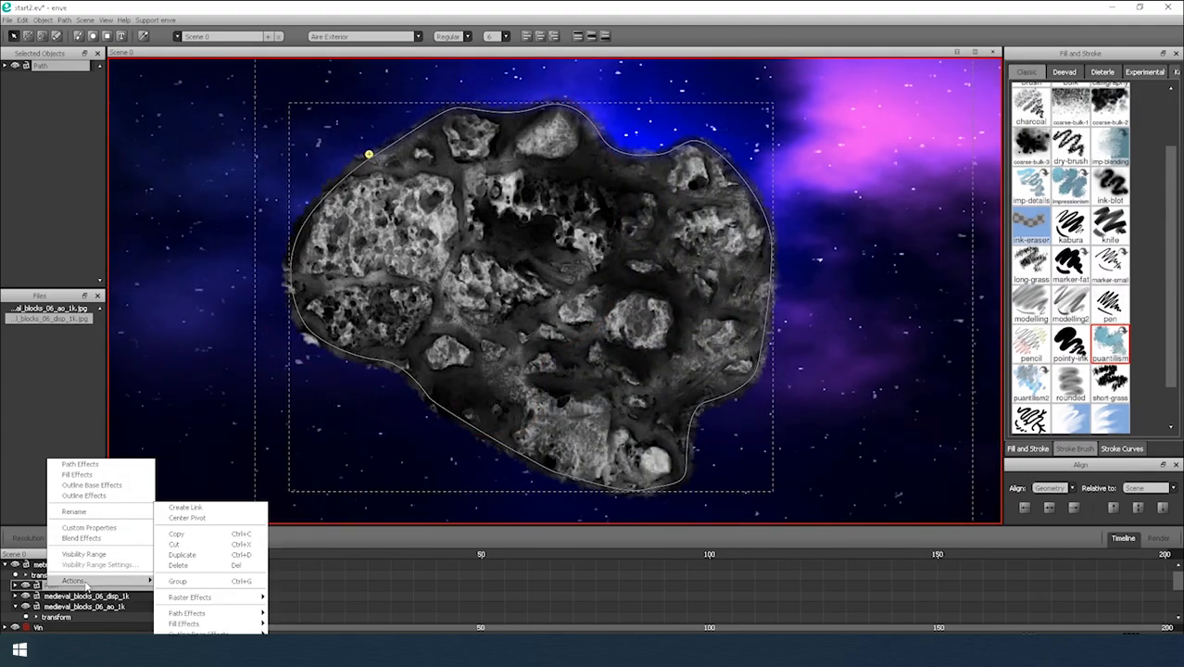
mouse_move(186, 614)
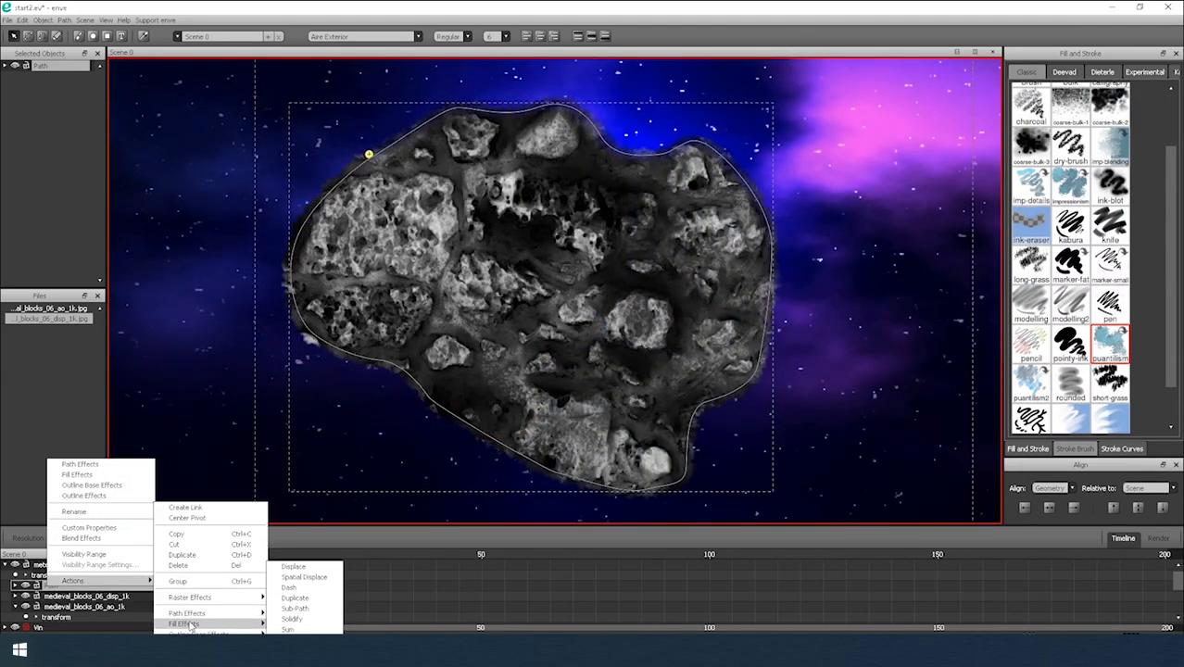
left_click(303, 577)
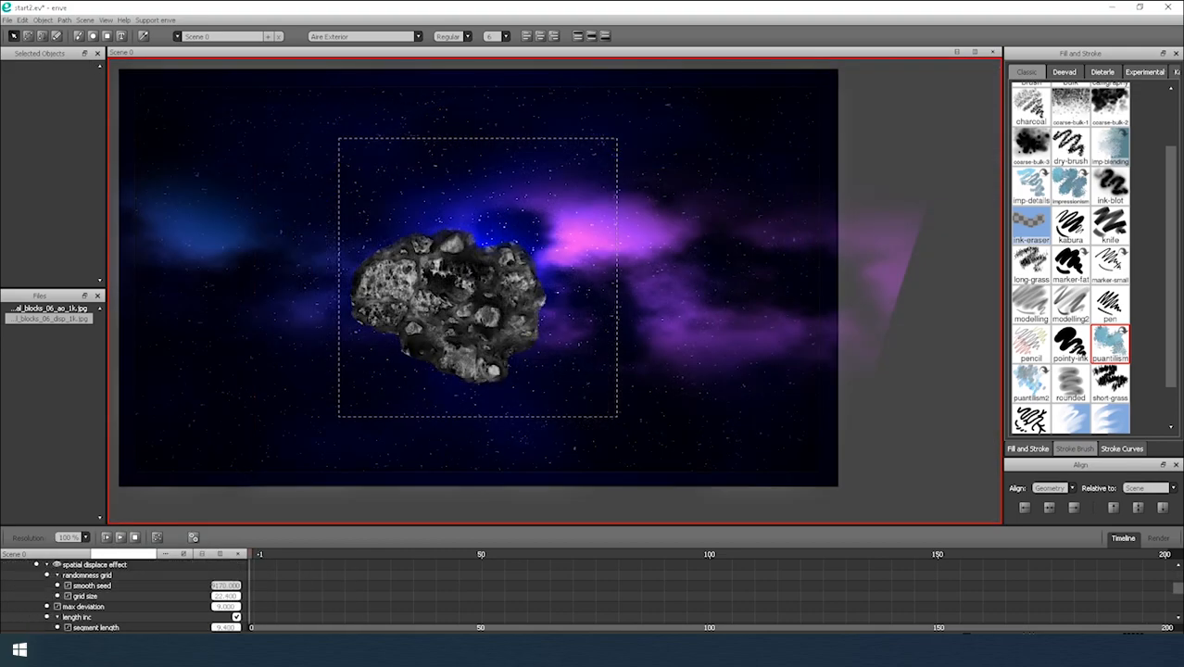
scroll(433, 400, "up", 6)
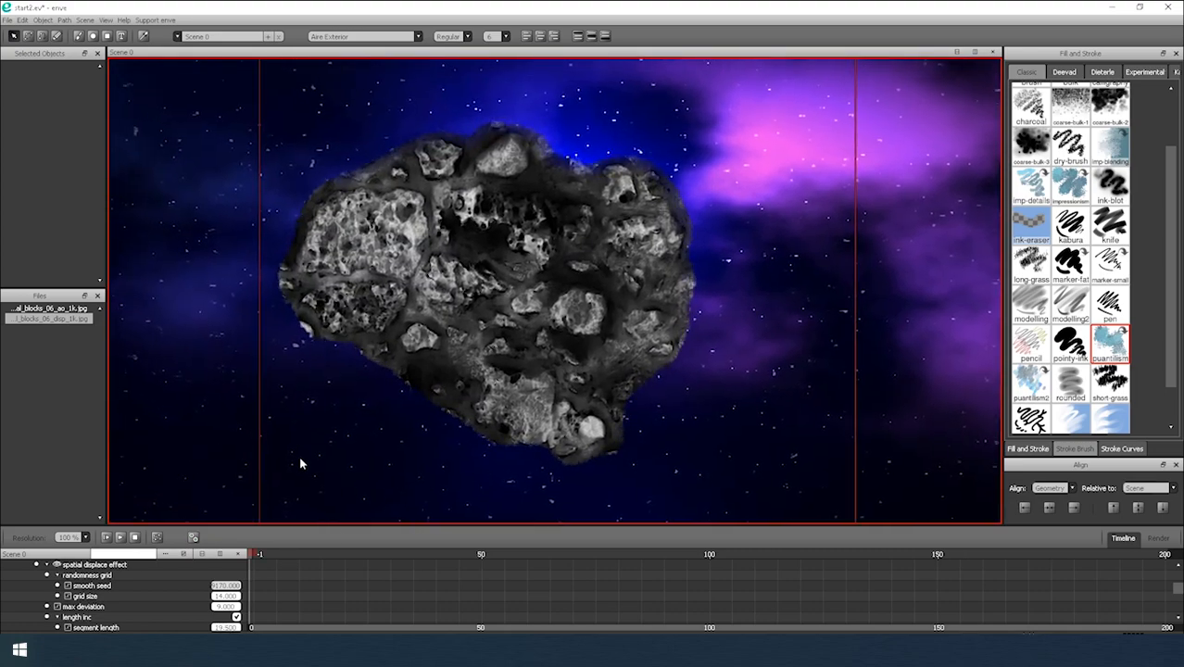
scroll(298, 456, "down", 8)
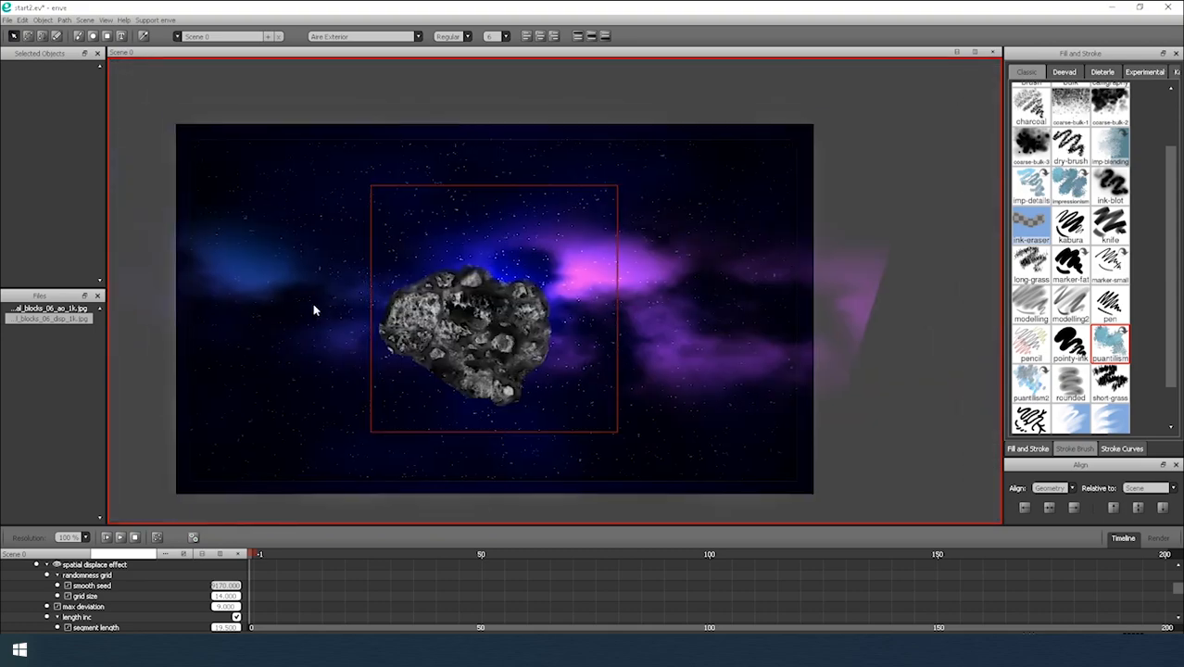
Add a Colorize raster effect to the medieval_blocks_06_ao_1k image and tint it blue with influence 0.3.
right_click(77, 605)
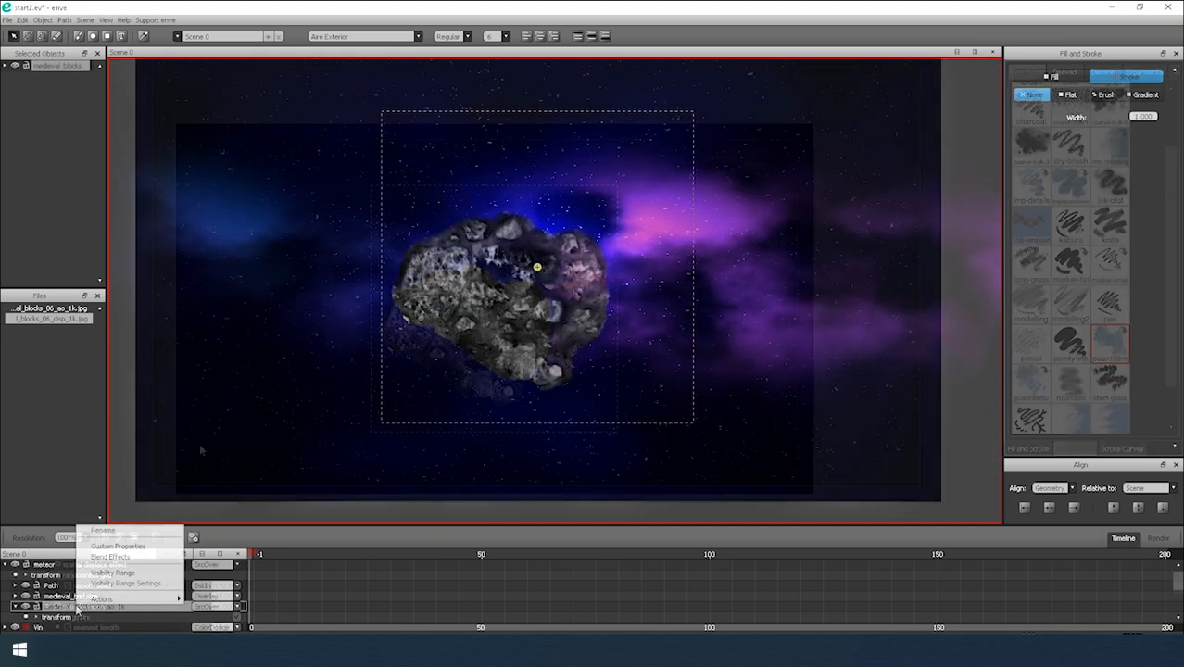
mouse_move(99, 602)
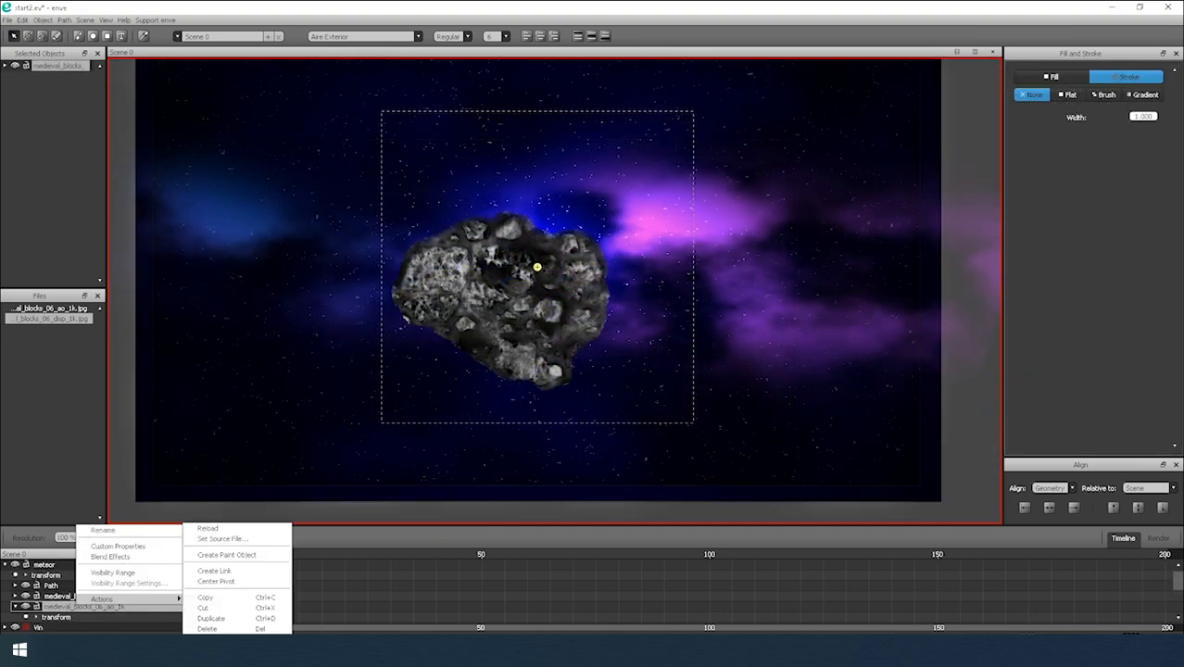
mouse_move(223, 650)
left_click(315, 660)
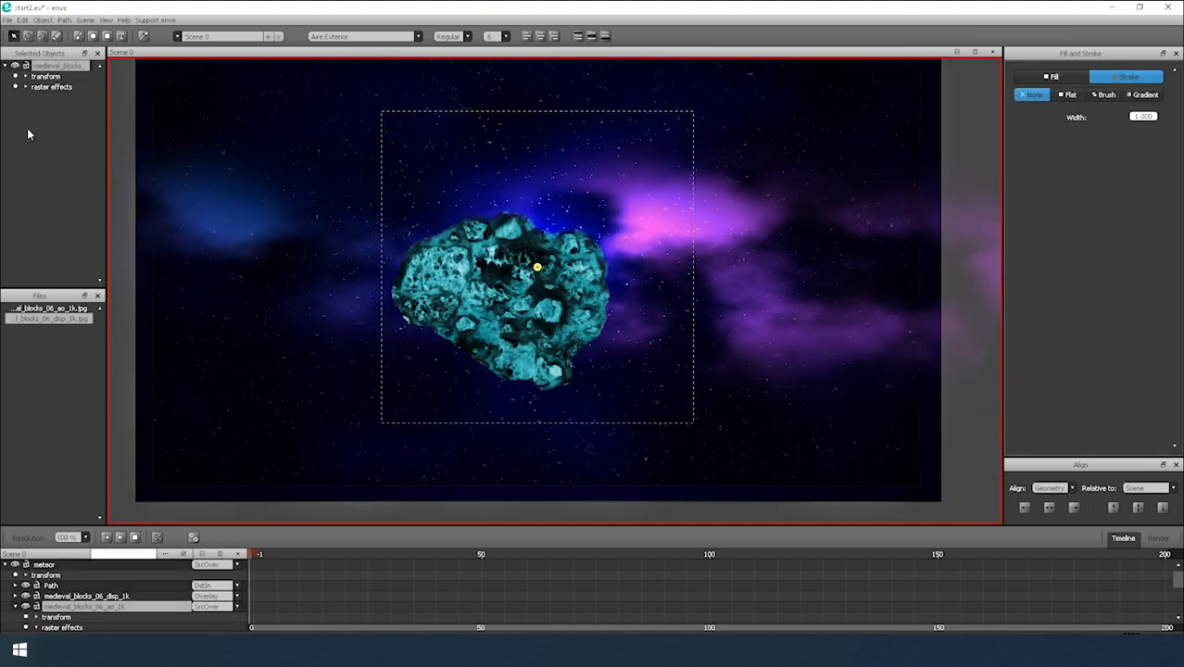
left_click_drag(104, 110, 211, 111)
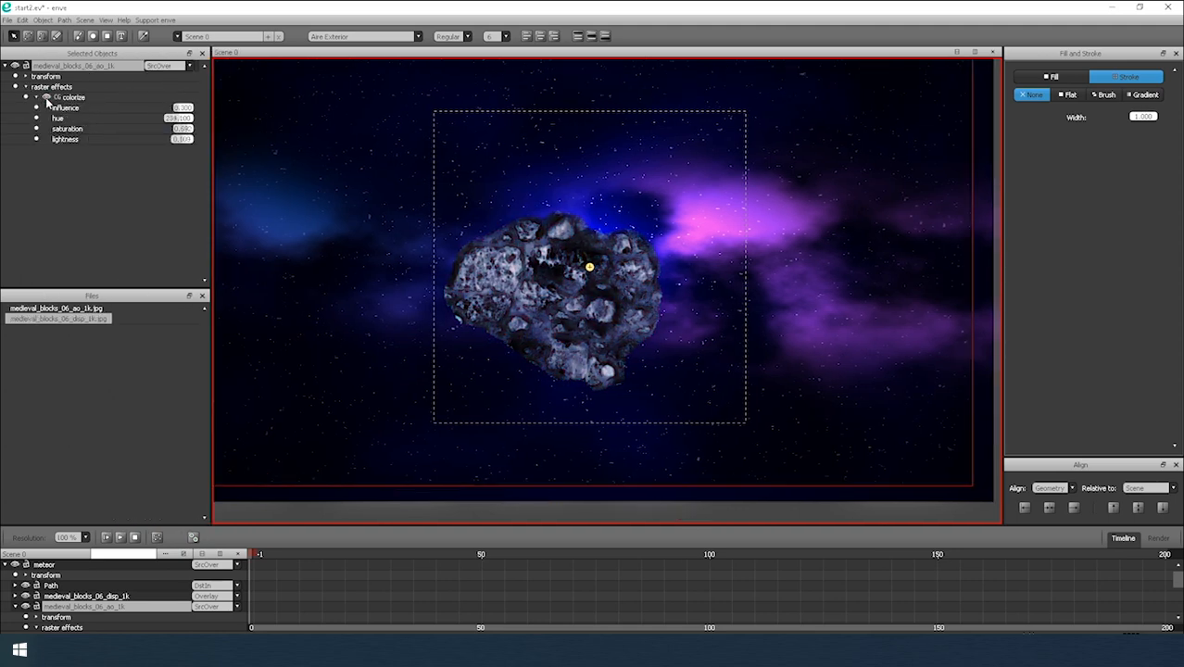
scroll(469, 264, "down", 5)
left_click(476, 395)
scroll(461, 356, "up", 9)
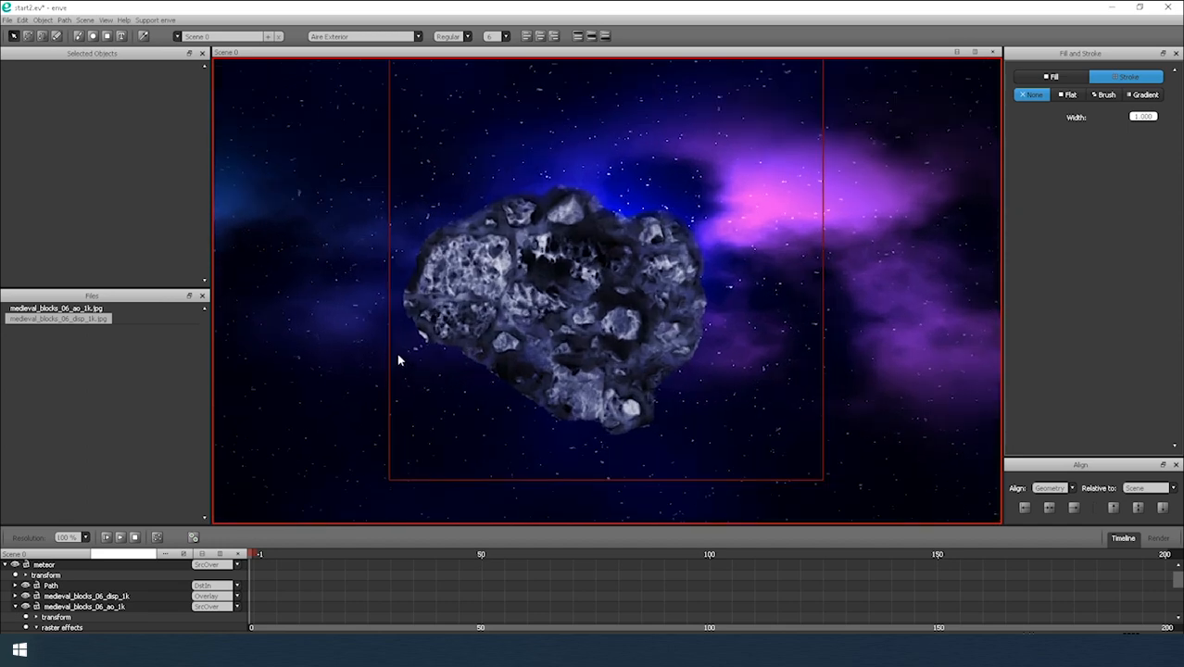
left_click(465, 331)
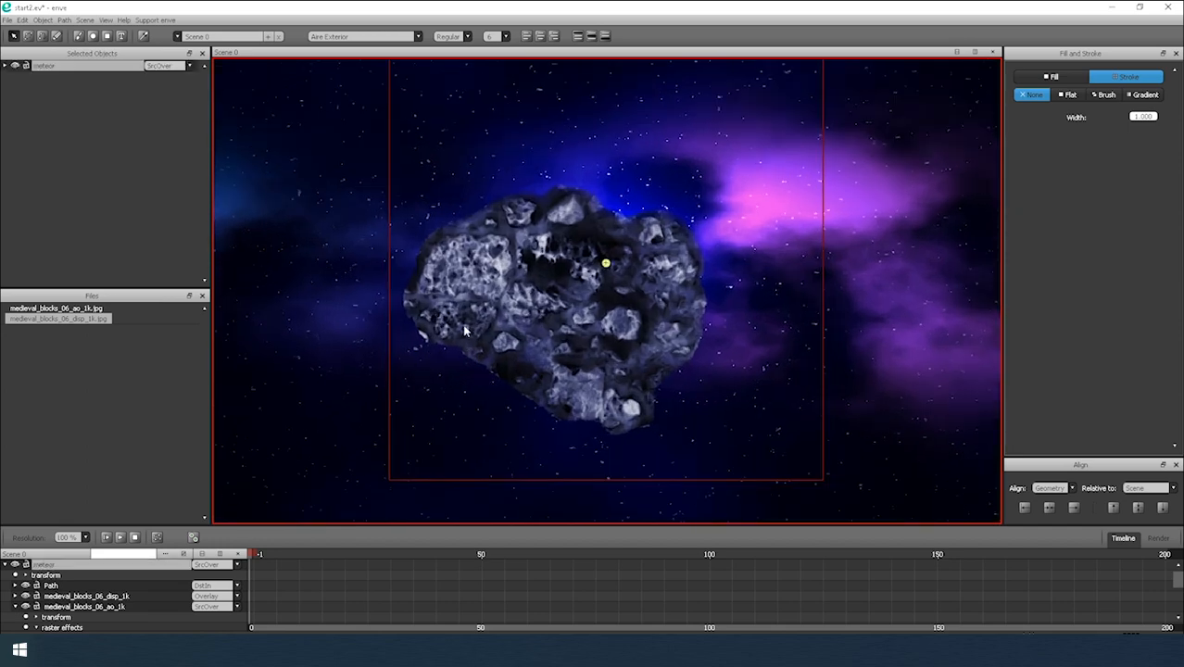
left_click(15, 605)
left_click(51, 597)
Draw a closed curved path over the lower half of the meteor, extending past its outline, as a shadow shape.
left_click(345, 165)
left_click_drag(280, 171, 314, 178)
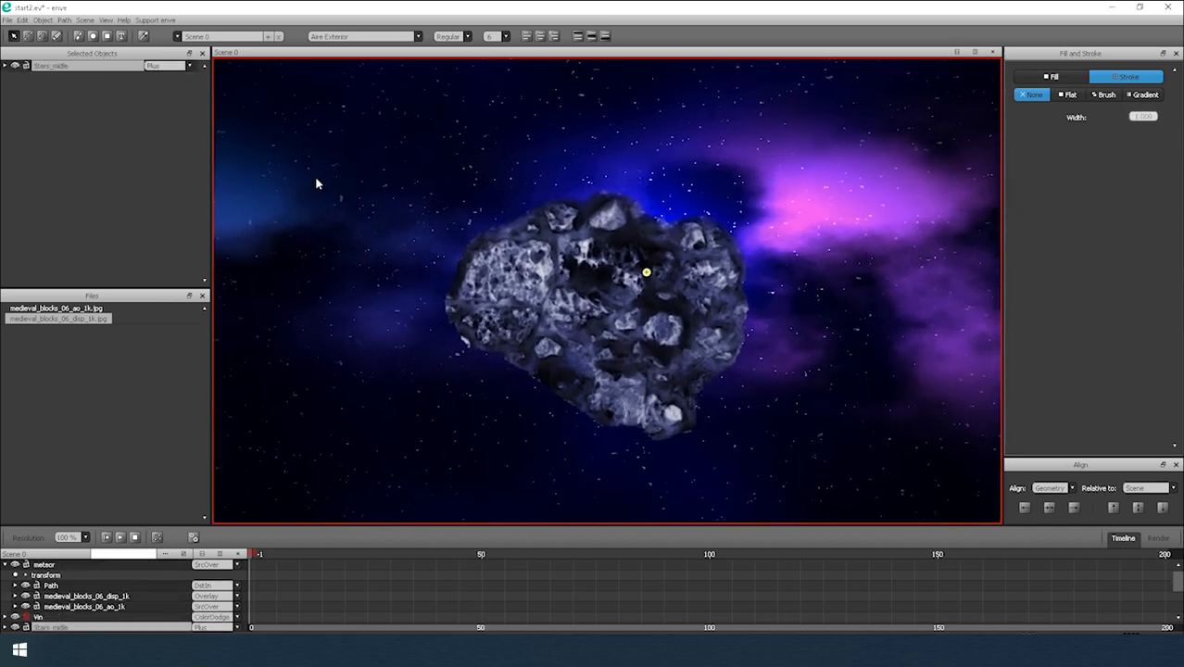
scroll(317, 182, "down", 5)
left_click_drag(223, 301, 415, 296)
left_click(338, 255)
left_click_drag(339, 222, 310, 274)
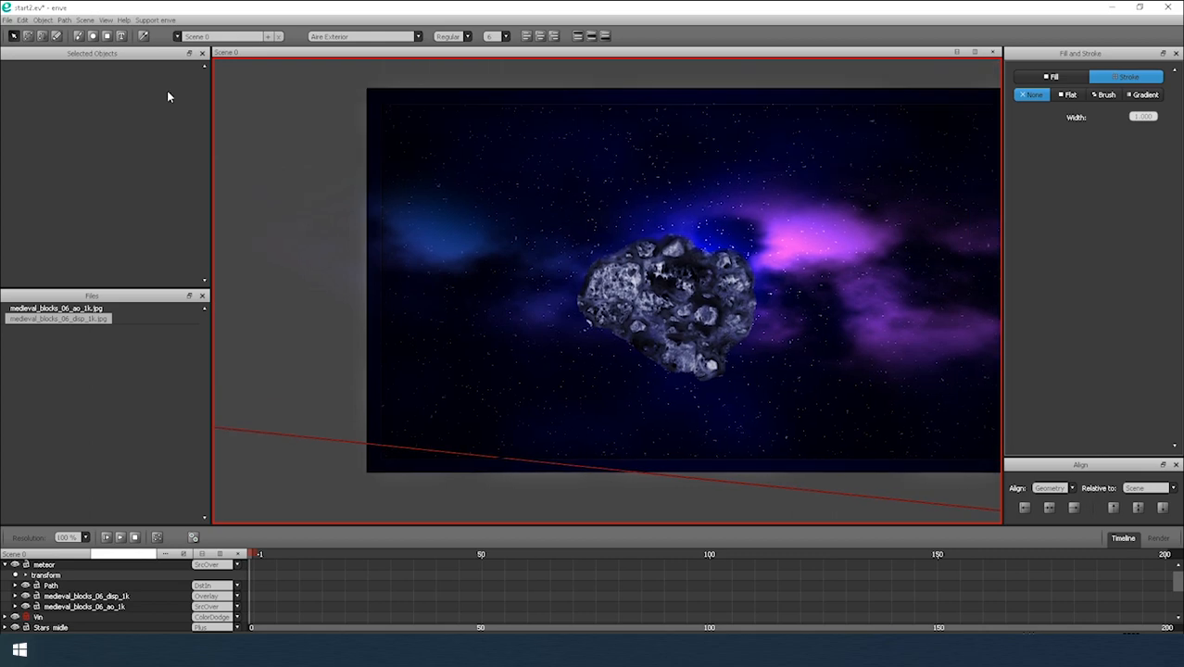
left_click(42, 35)
left_click(559, 329)
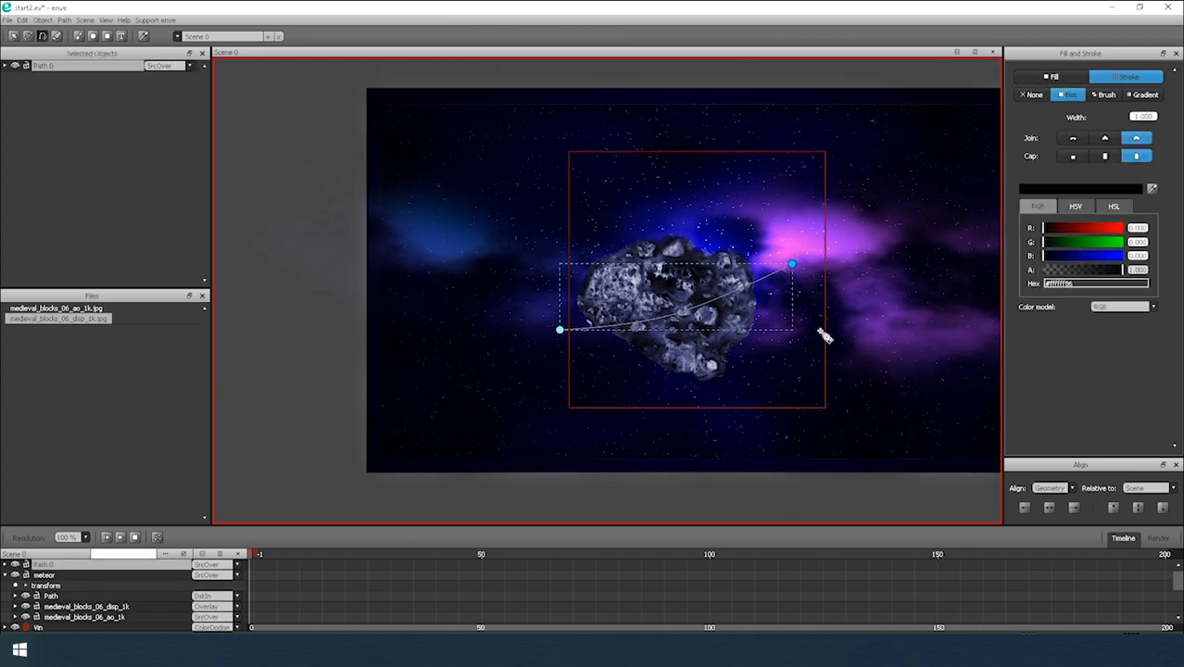
left_click_drag(806, 383, 768, 406)
left_click_drag(553, 428, 536, 392)
left_click_drag(559, 329, 515, 332)
left_click(13, 37)
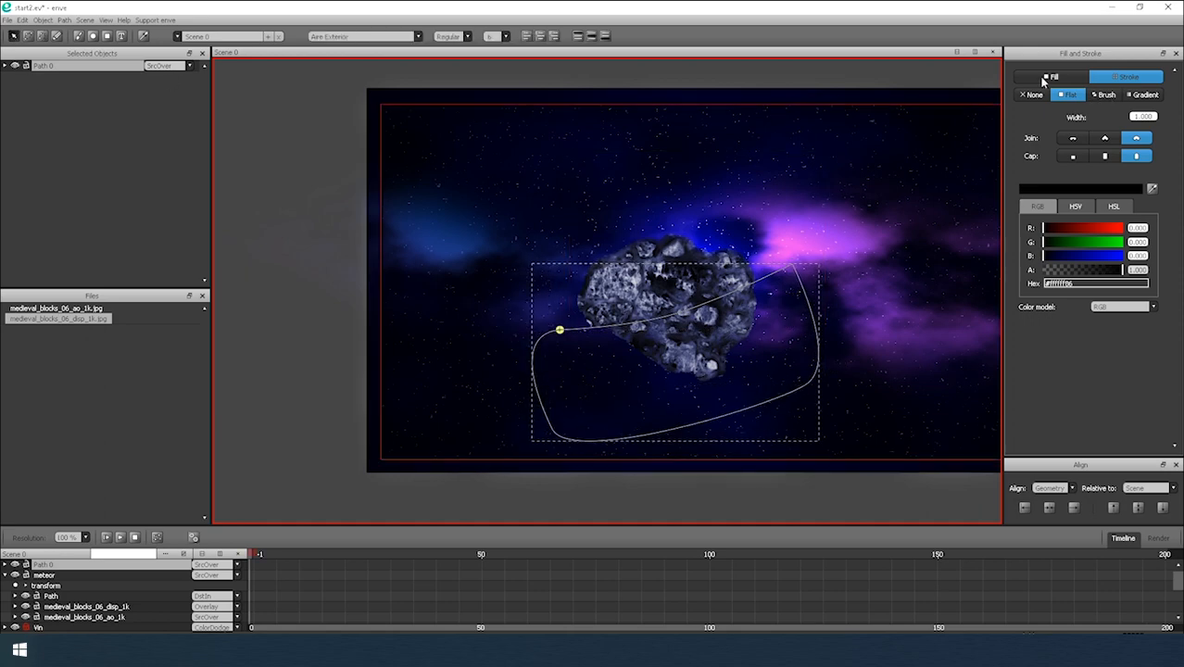
Fill the shadow shape with flat black and place it inside the meteor group just below the mask path.
left_click(1048, 77)
left_click(1068, 94)
scroll(704, 322, "up", 4)
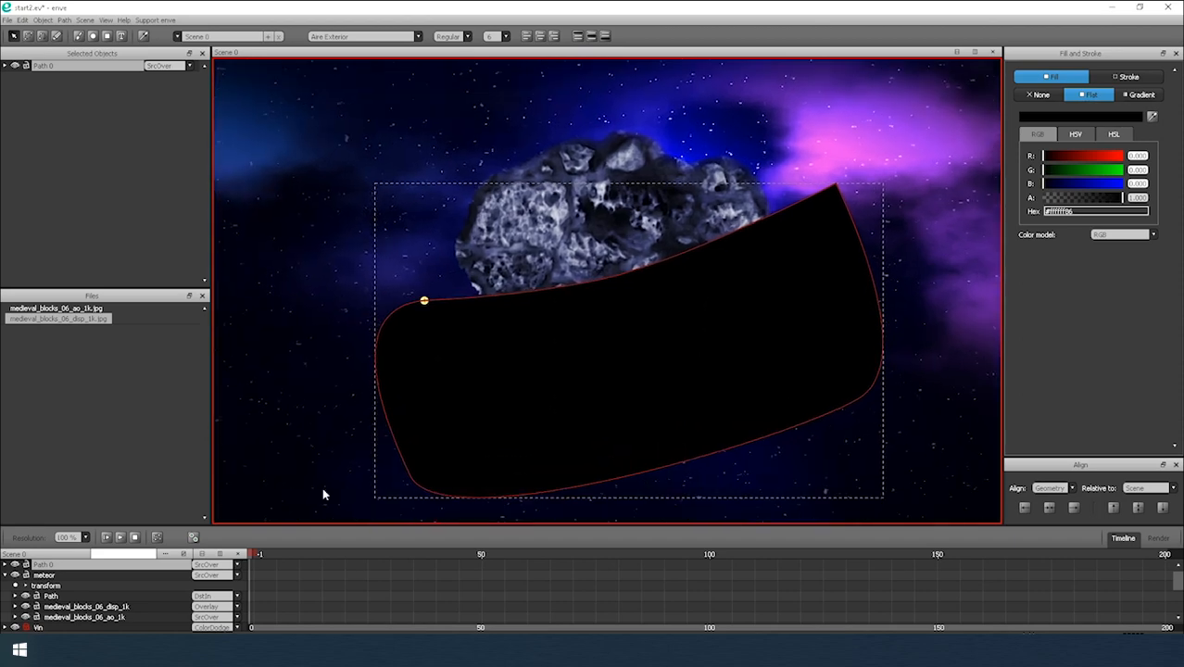
left_click_drag(37, 566, 53, 601)
scroll(607, 320, "up", 2)
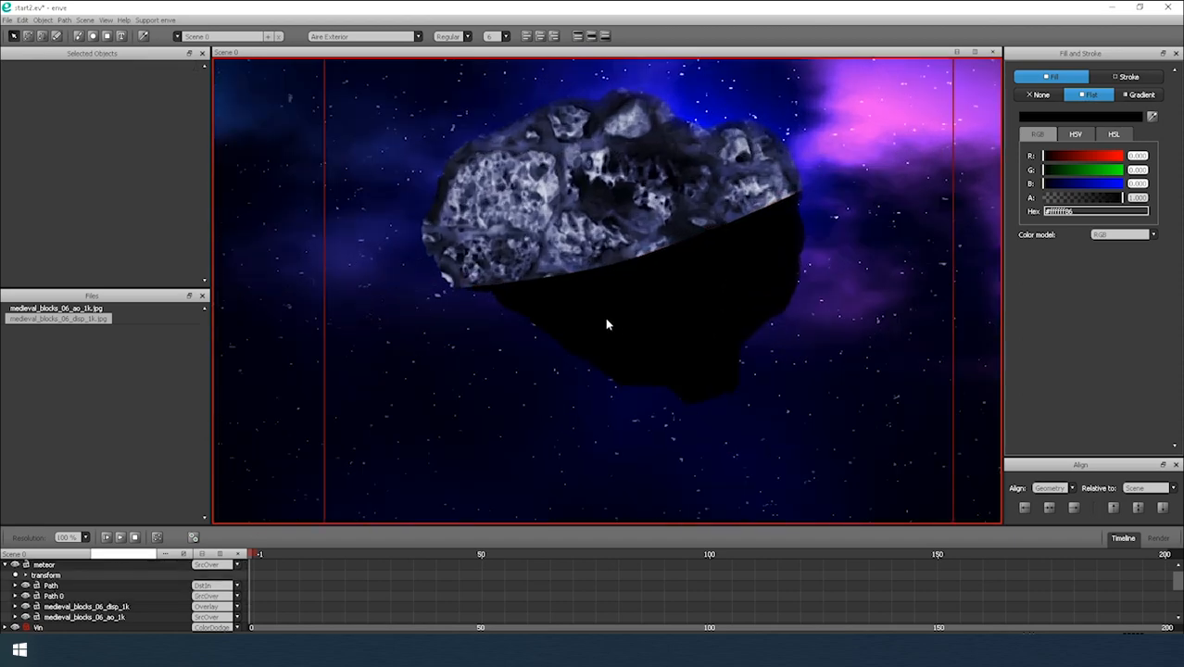
Set the blend mode of the black shadow path to Overlay and lower its opacity to about 78%.
left_click(61, 597)
left_click(16, 597)
scroll(62, 608, "down", 1)
scroll(135, 588, "up", 1)
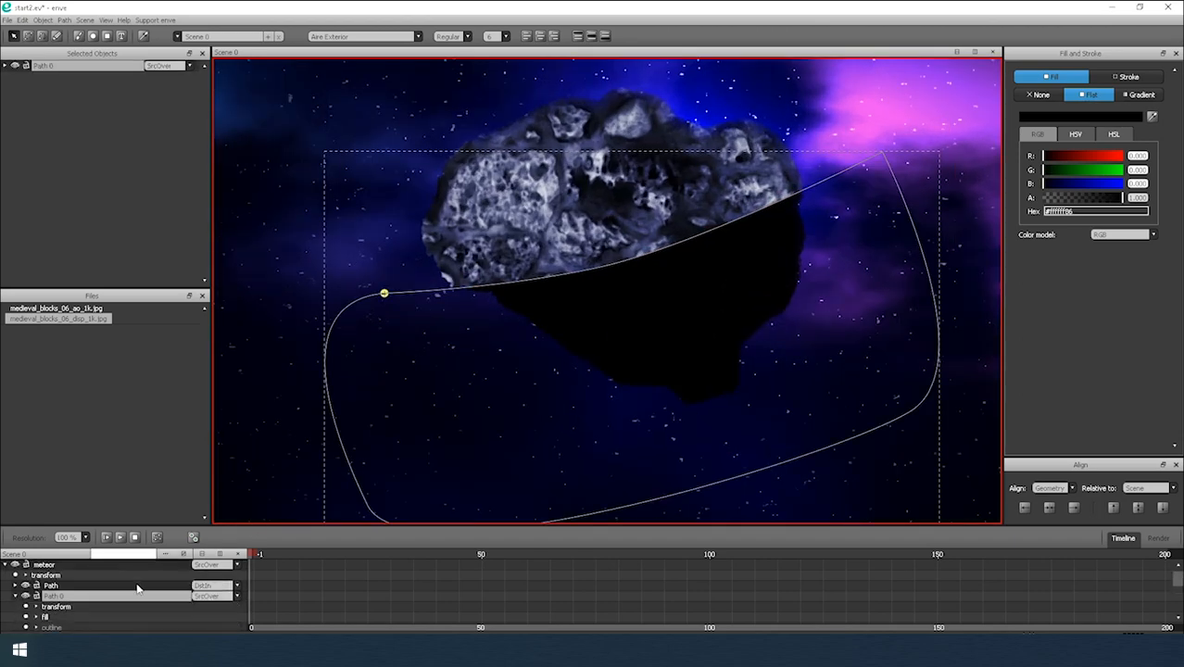
left_click(212, 596)
left_click(212, 567)
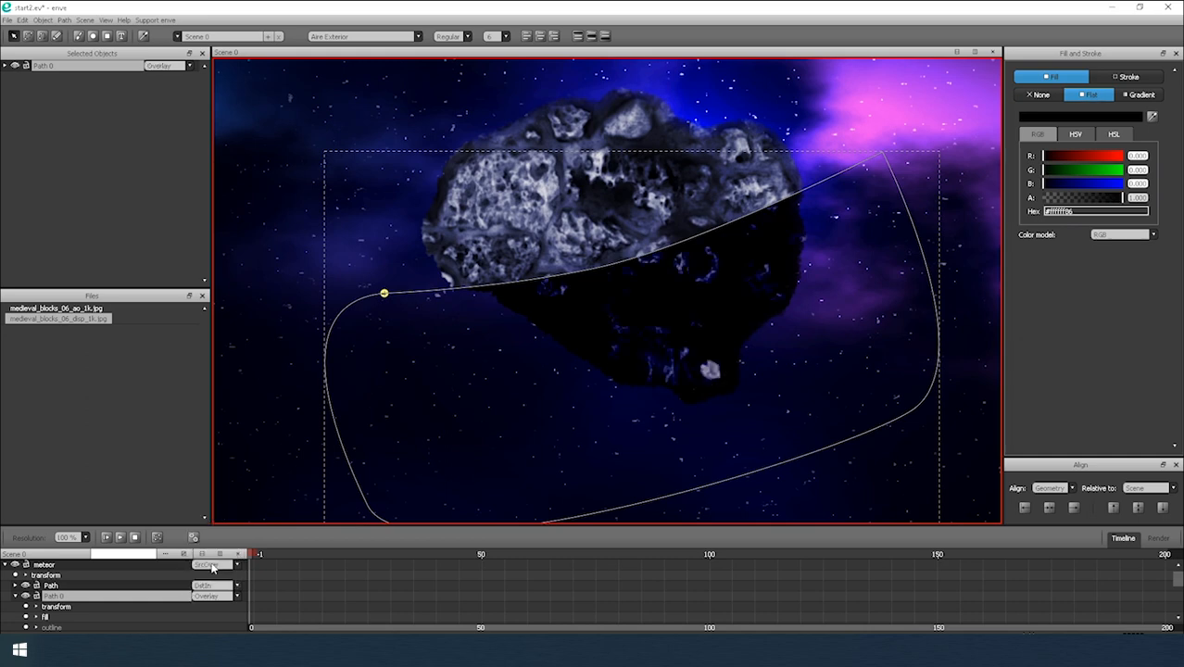
scroll(51, 606, "down", 1)
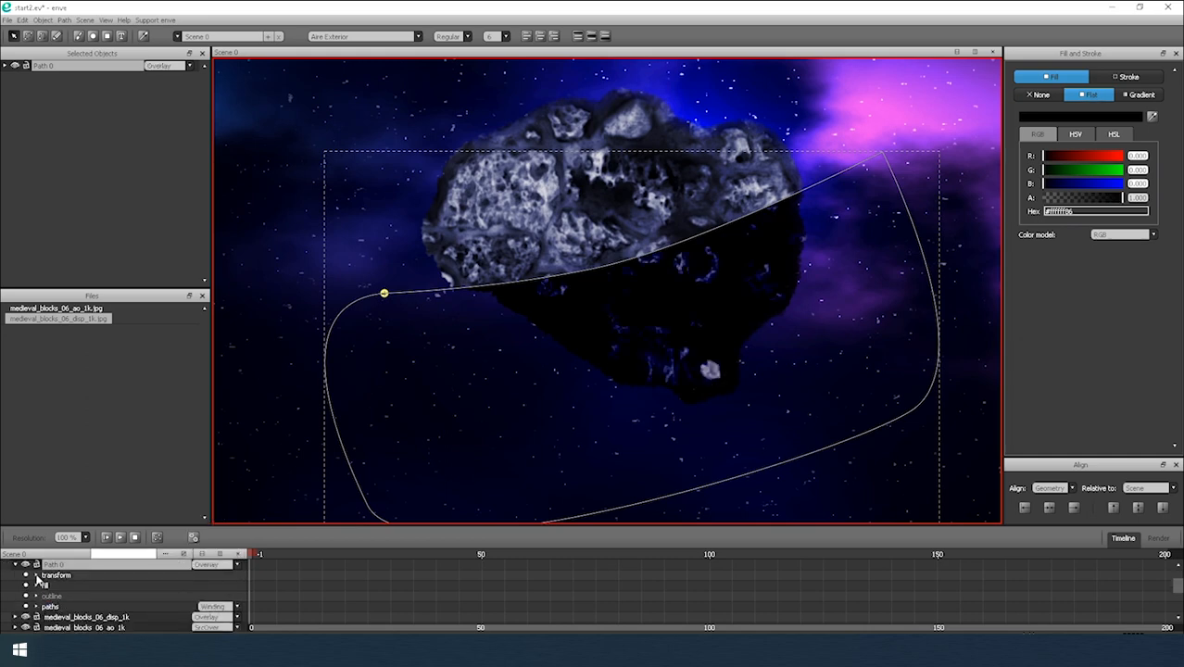
left_click(37, 576)
scroll(111, 597, "down", 1)
left_click_drag(226, 607, 196, 607)
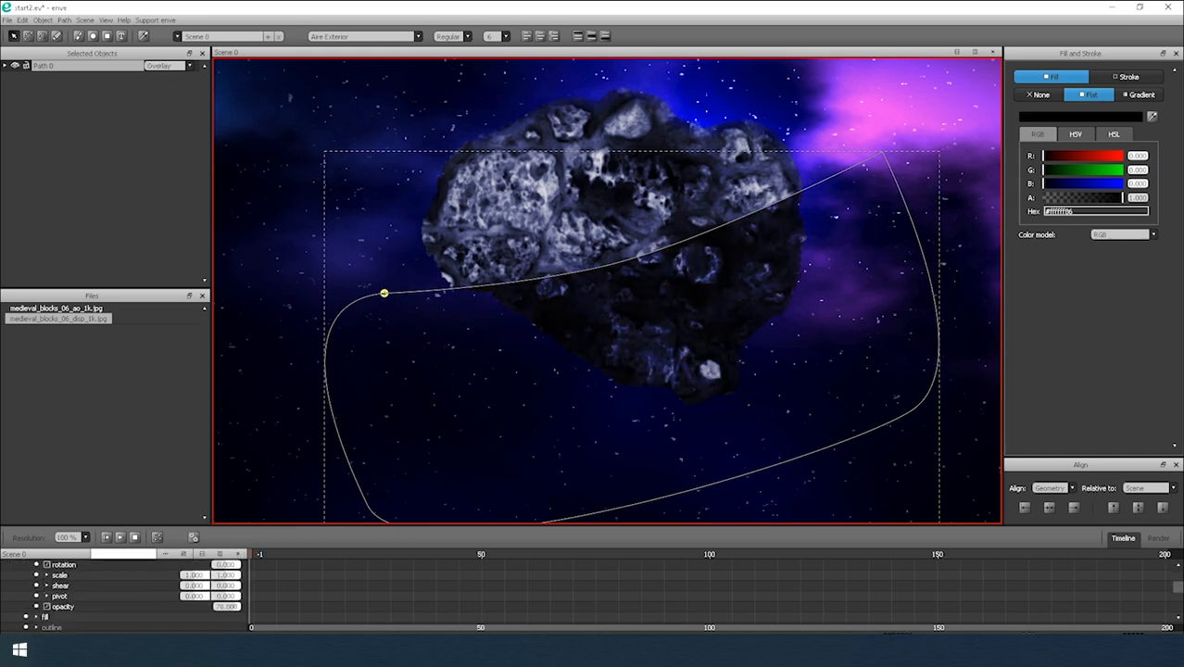
scroll(558, 338, "down", 3)
left_click(567, 340)
scroll(78, 588, "up", 1)
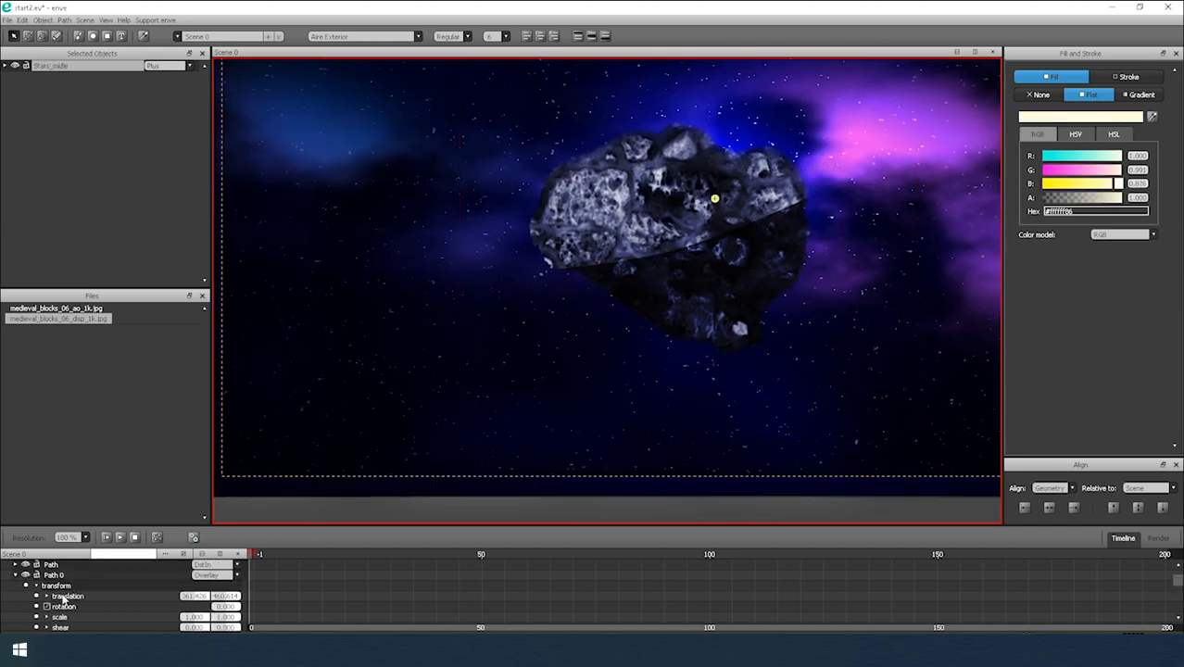
Add a Blur raster effect to the shadow path and set its radius to 61.9.
left_click(56, 575)
right_click(56, 575)
mouse_move(111, 571)
mouse_move(222, 597)
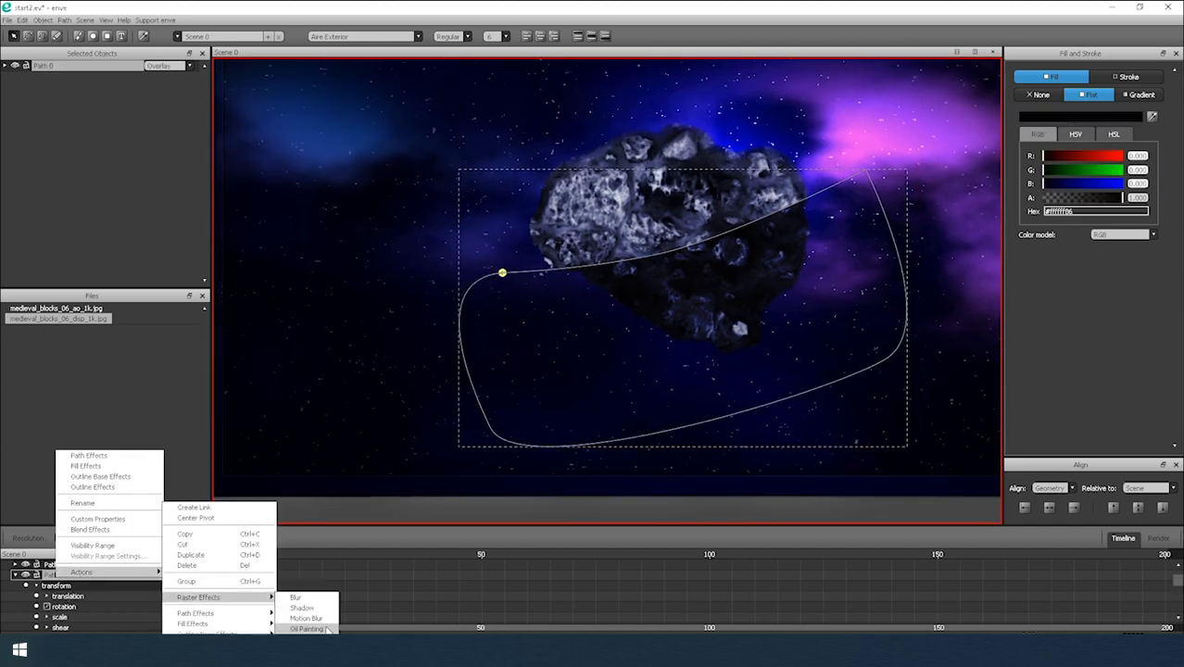
left_click(296, 598)
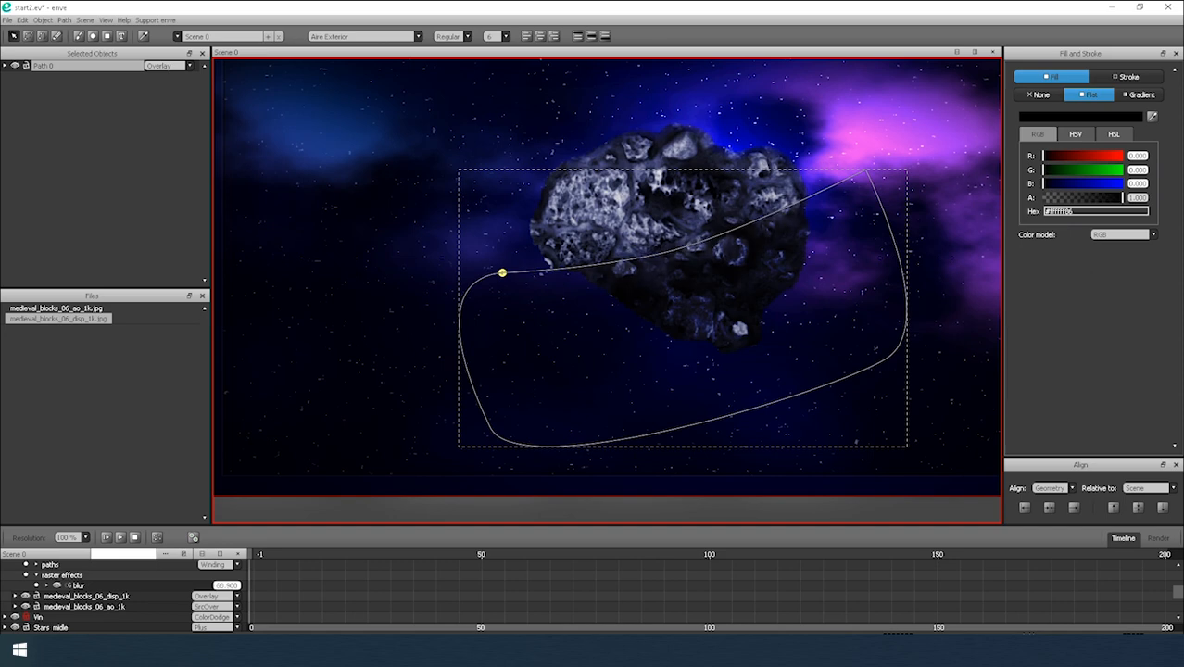
left_click_drag(227, 586, 218, 585)
scroll(444, 266, "down", 6)
left_click_drag(285, 333, 375, 311)
left_click(335, 320)
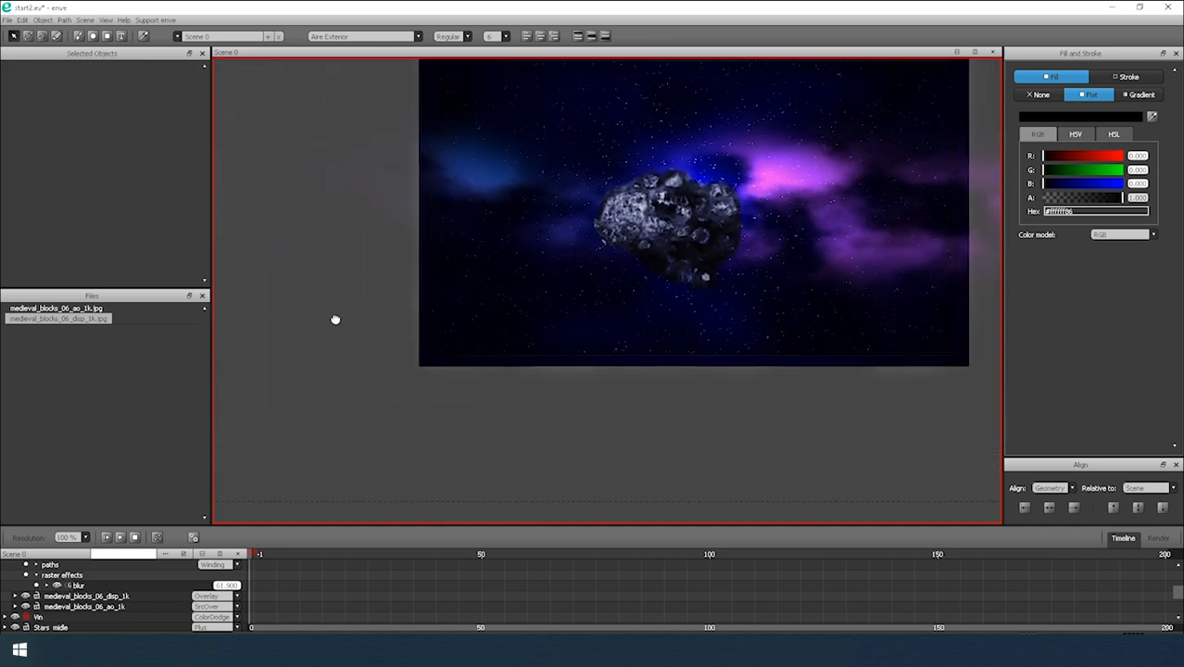
scroll(555, 296, "up", 3)
Move the meteor beyond the upper-left edge of the frame, record its transform as keyframes, and place those keyframes at frame 200.
left_click(692, 288)
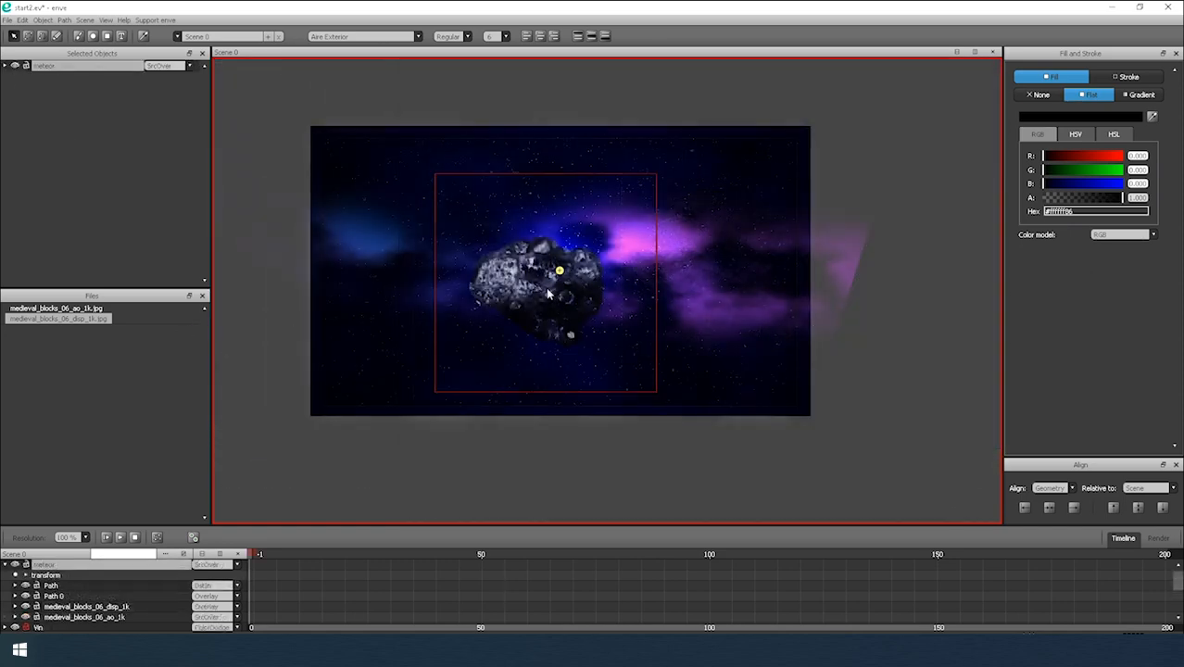
left_click_drag(549, 299, 269, 208)
left_click(26, 575)
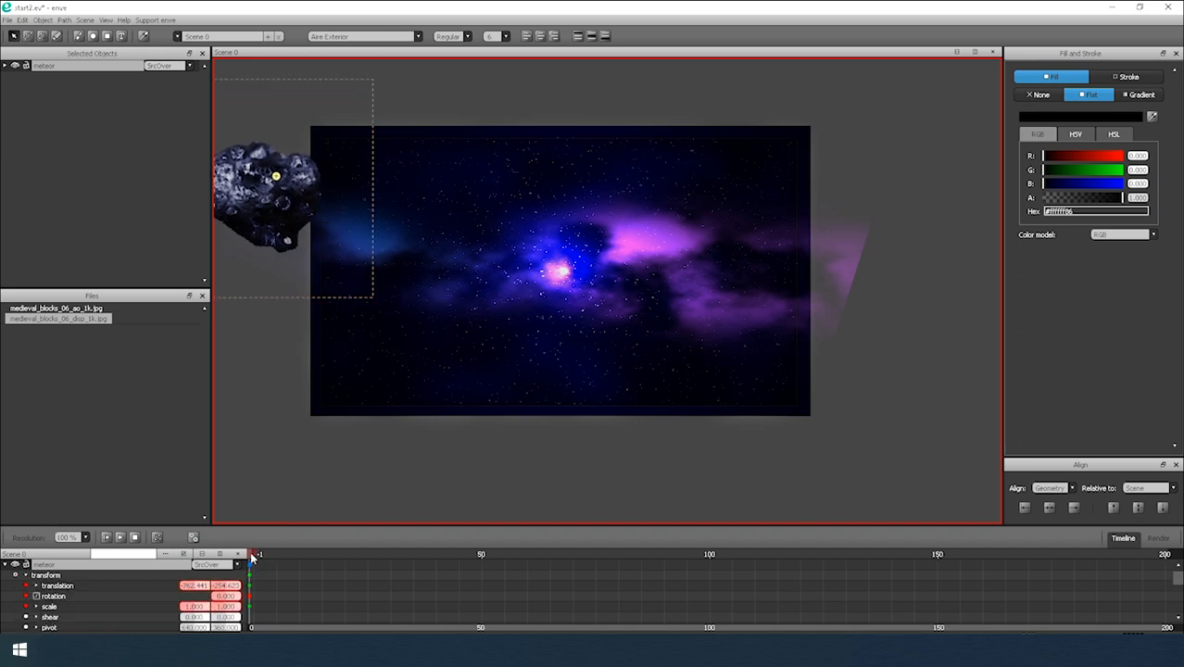
mouse_move(251, 557)
left_mouse_down()
mouse_move(1153, 532)
mouse_move(230, 554)
left_mouse_up()
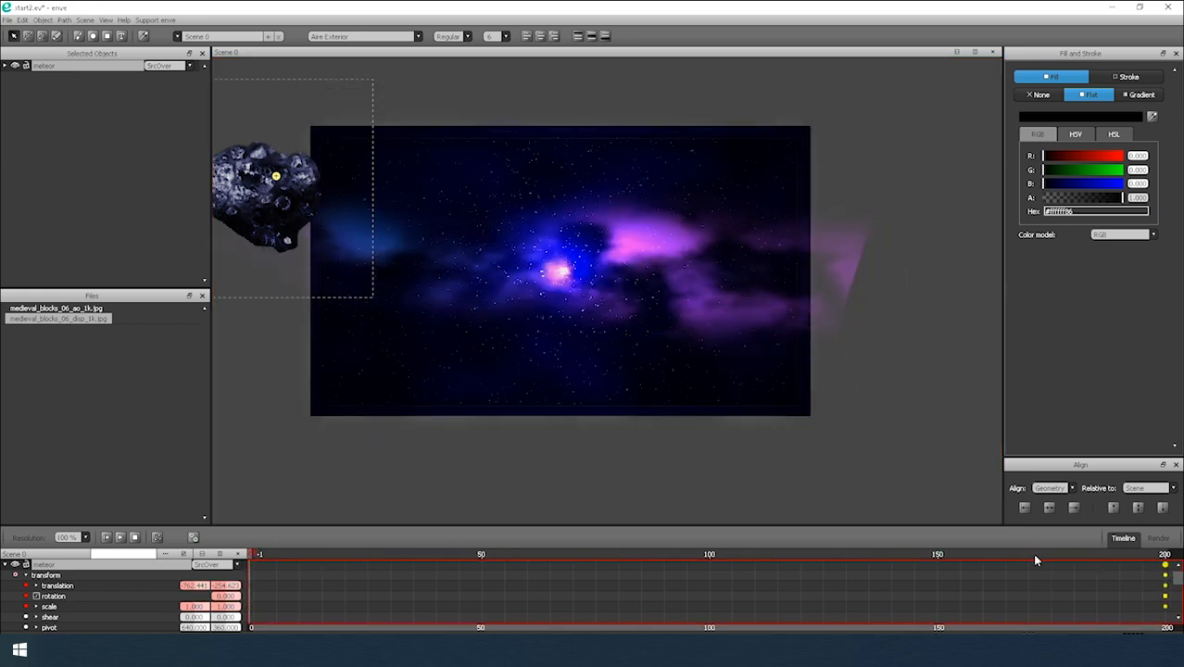
At frame 0, move the meteor beyond the frame's lower-right corner, scale it to 1.517 and rotate it about 315 degrees.
left_click(260, 560)
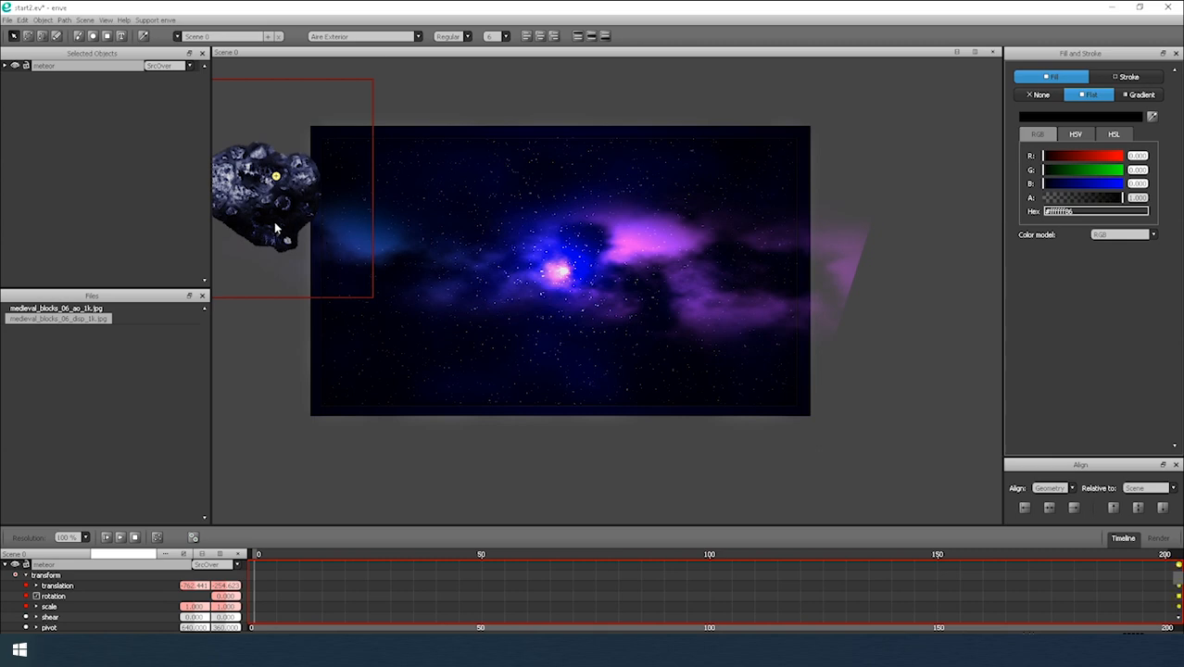
left_click(470, 99)
left_click(273, 175)
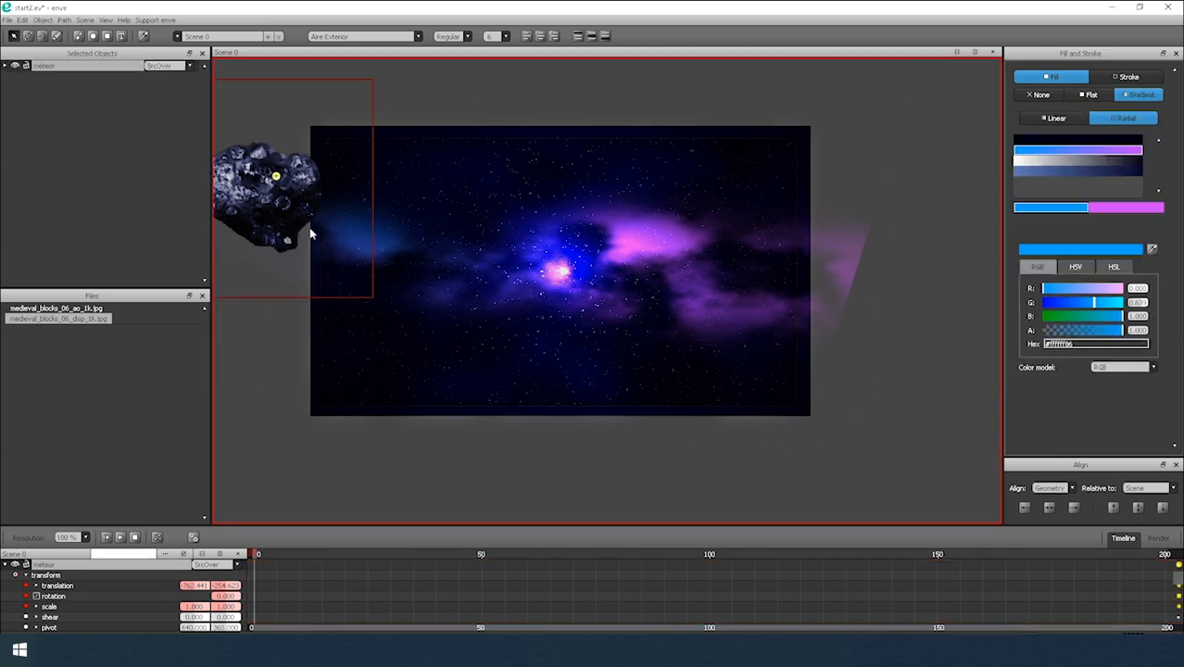
key("g")
left_click(927, 380)
key("s")
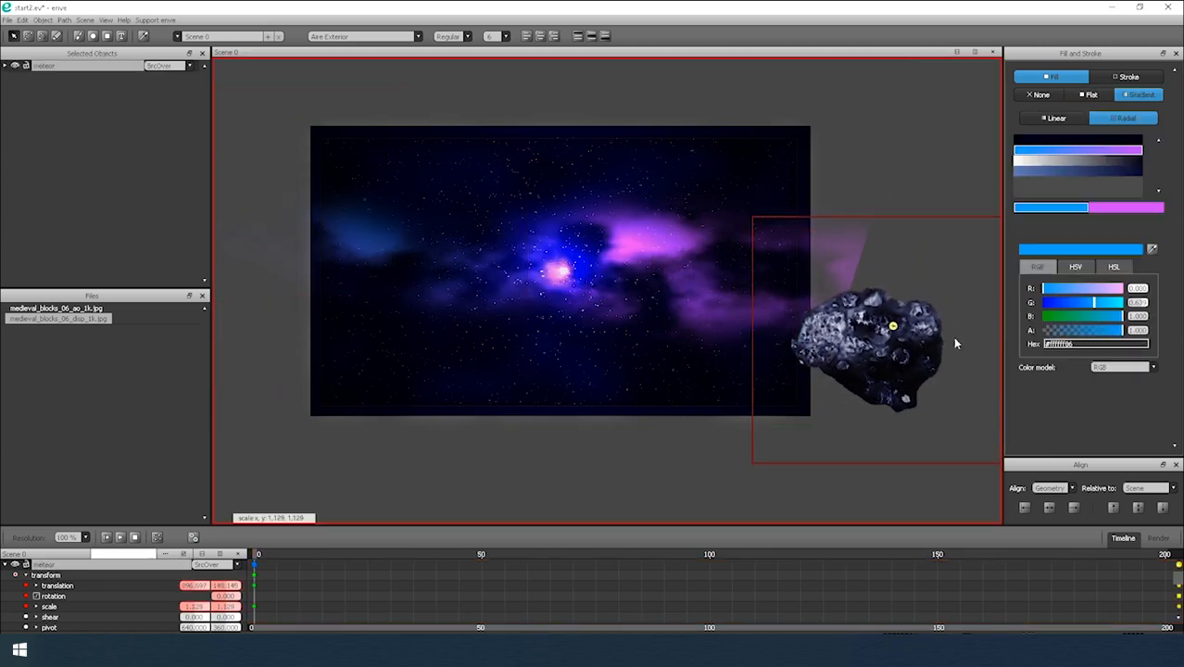
key("r")
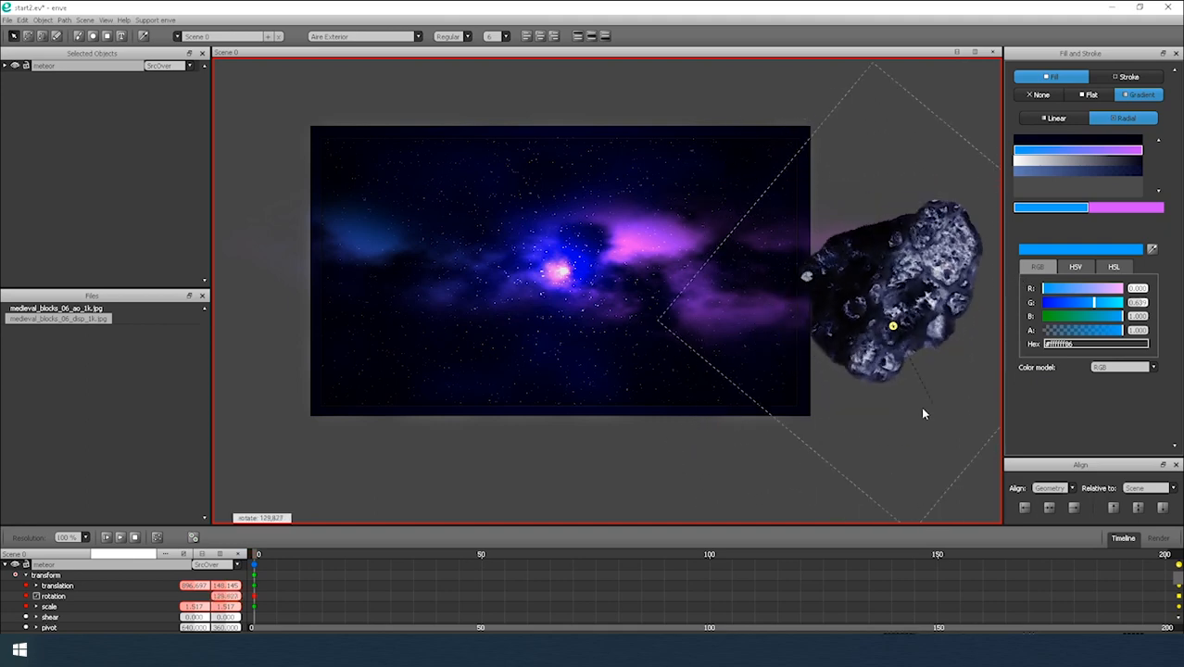
key("g")
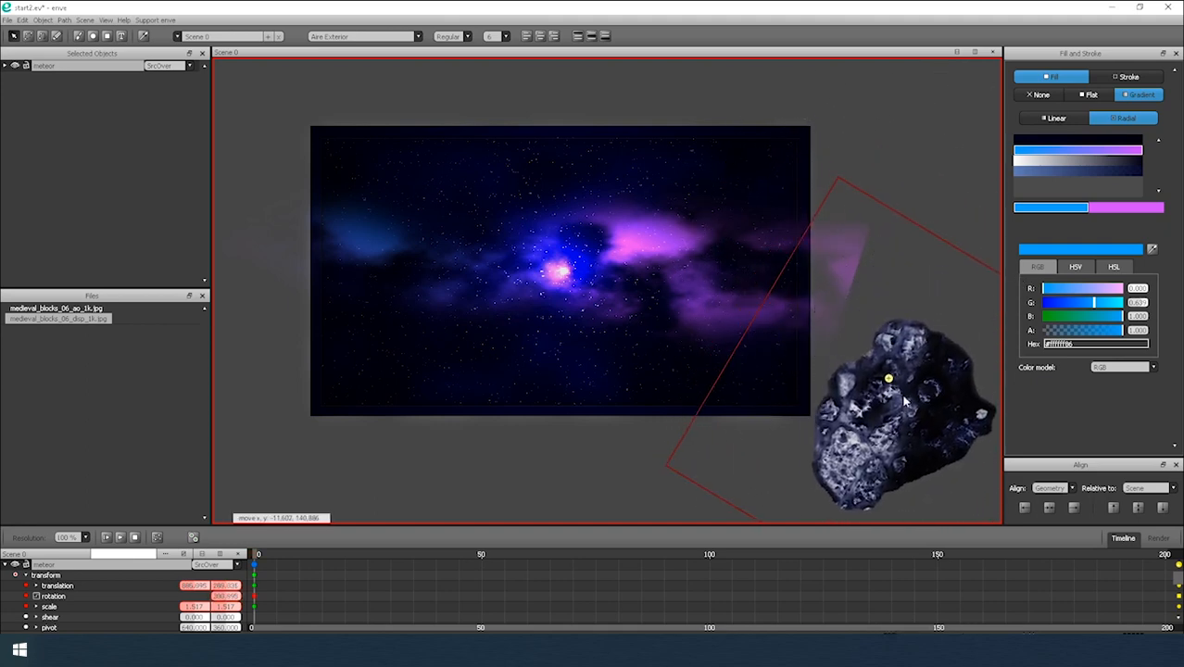
left_click(942, 209)
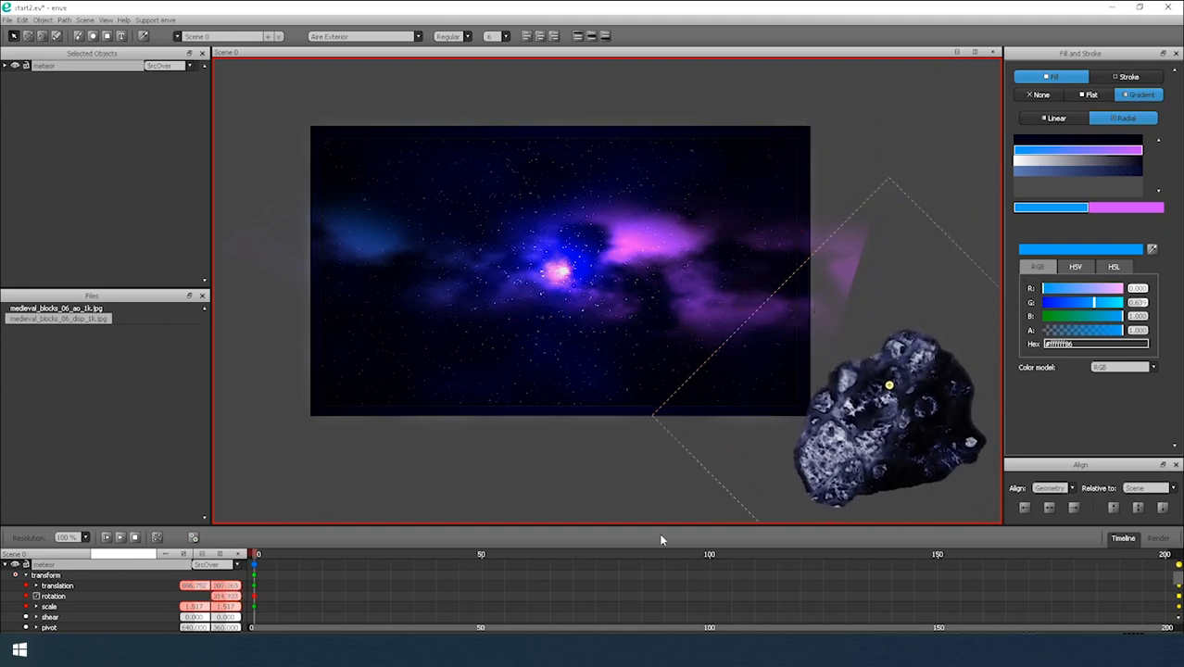
mouse_move(263, 554)
left_mouse_down()
mouse_move(964, 553)
mouse_move(255, 549)
left_mouse_up()
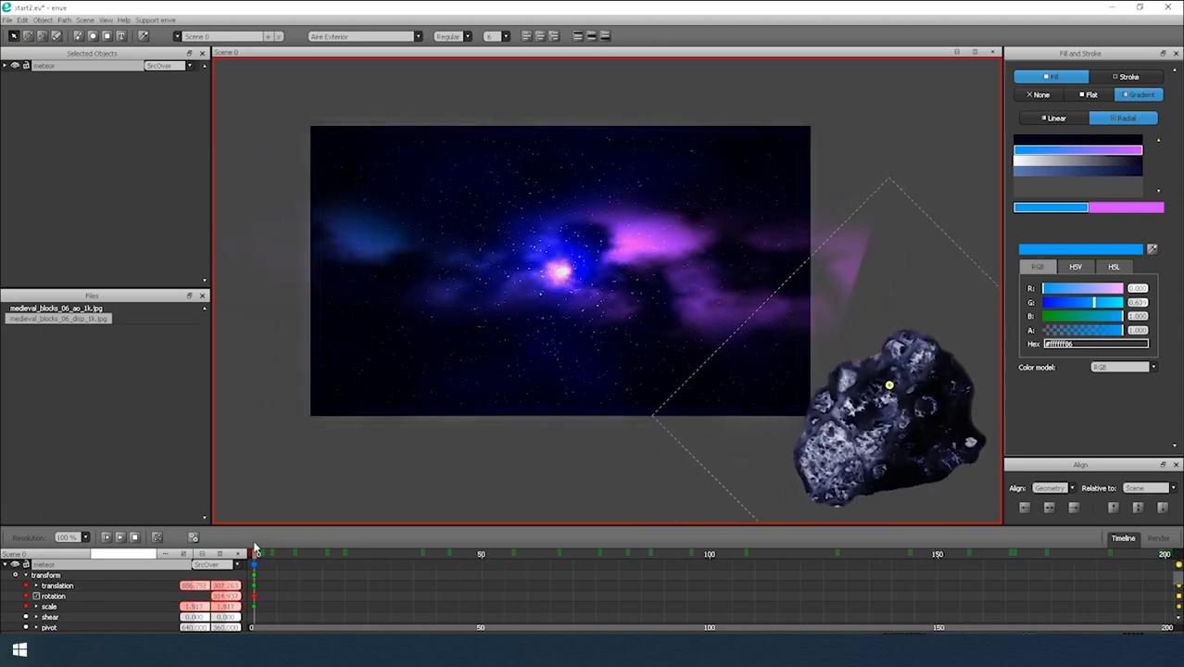
At frame 0, record the meteor's shadow path transform as keyframes, rotate it to about 41 degrees and move it over the meteor's lower half.
left_click(28, 575)
left_click(48, 595)
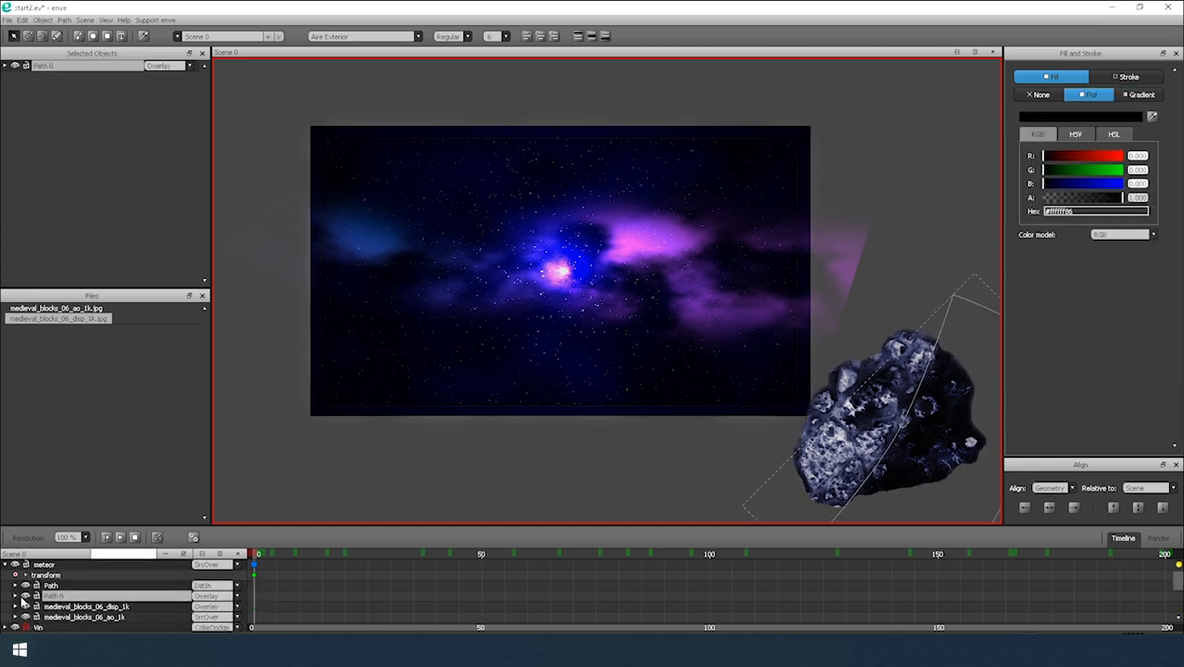
left_click(17, 596)
scroll(39, 606, "down", 1)
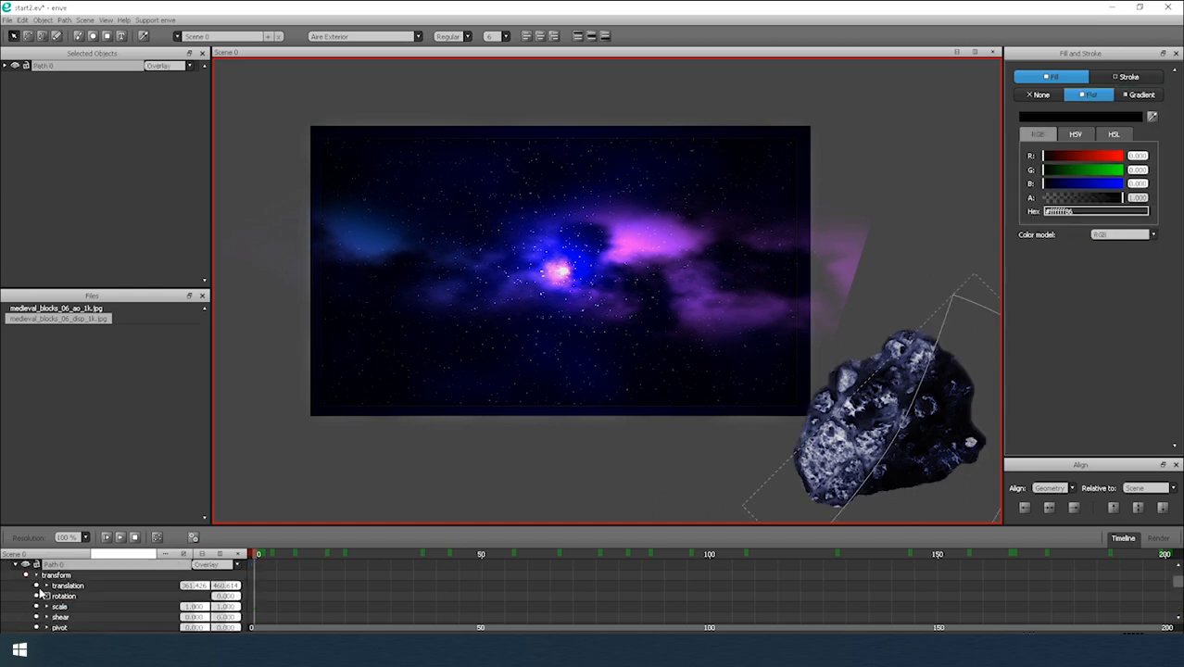
scroll(224, 600, "up", 1)
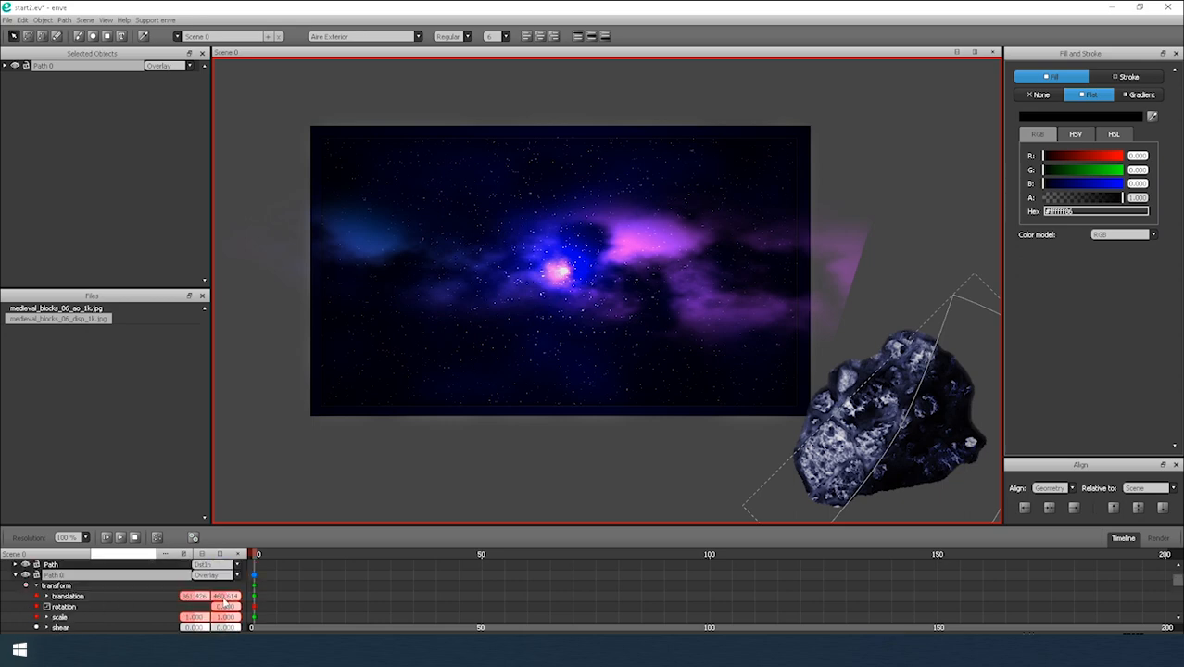
key("r")
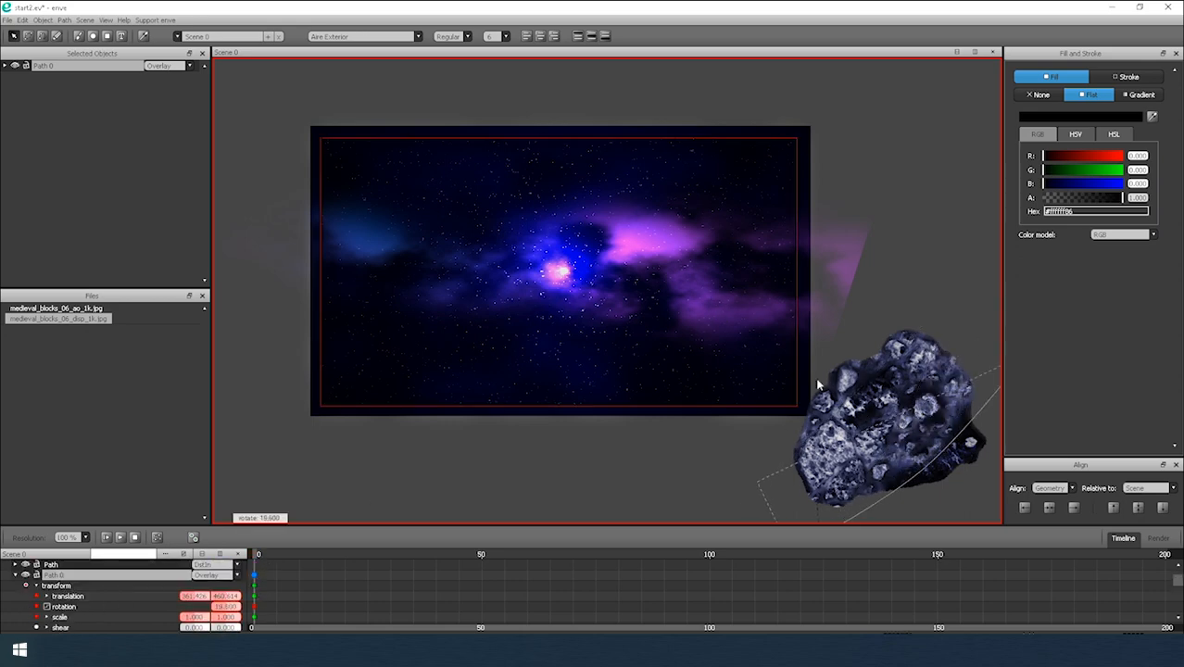
left_click(829, 388)
key("g")
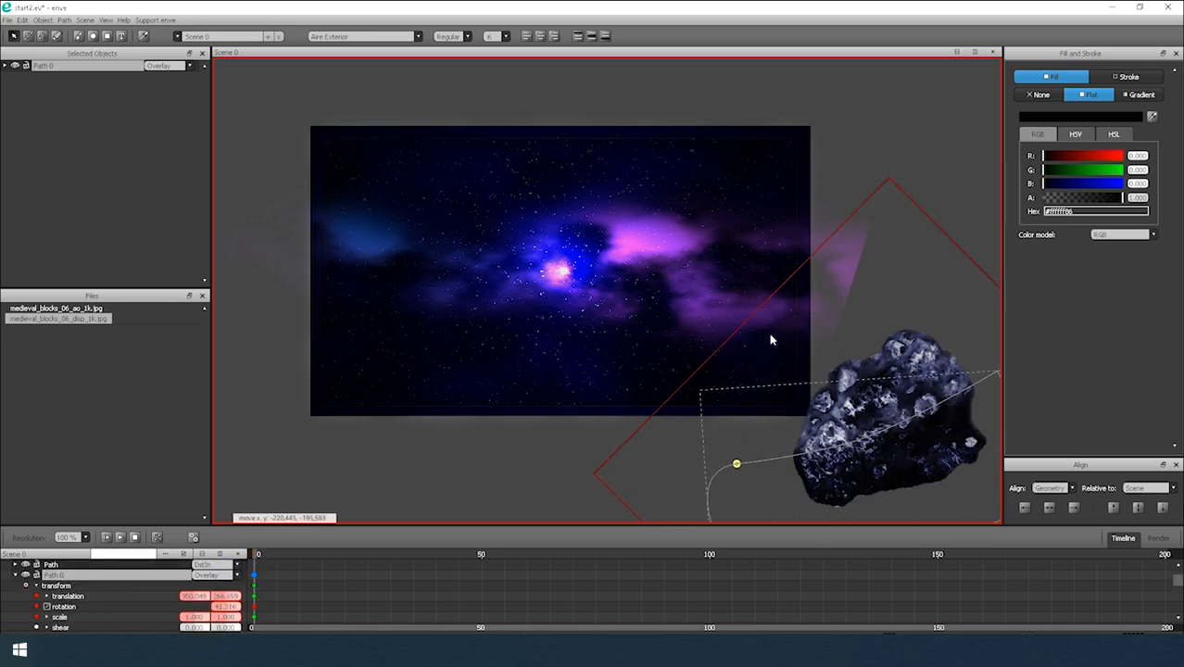
At frame 50, move the shadow path and rotate it to about 133 degrees so it covers the meteor's lower side.
left_click_drag(281, 553, 482, 553)
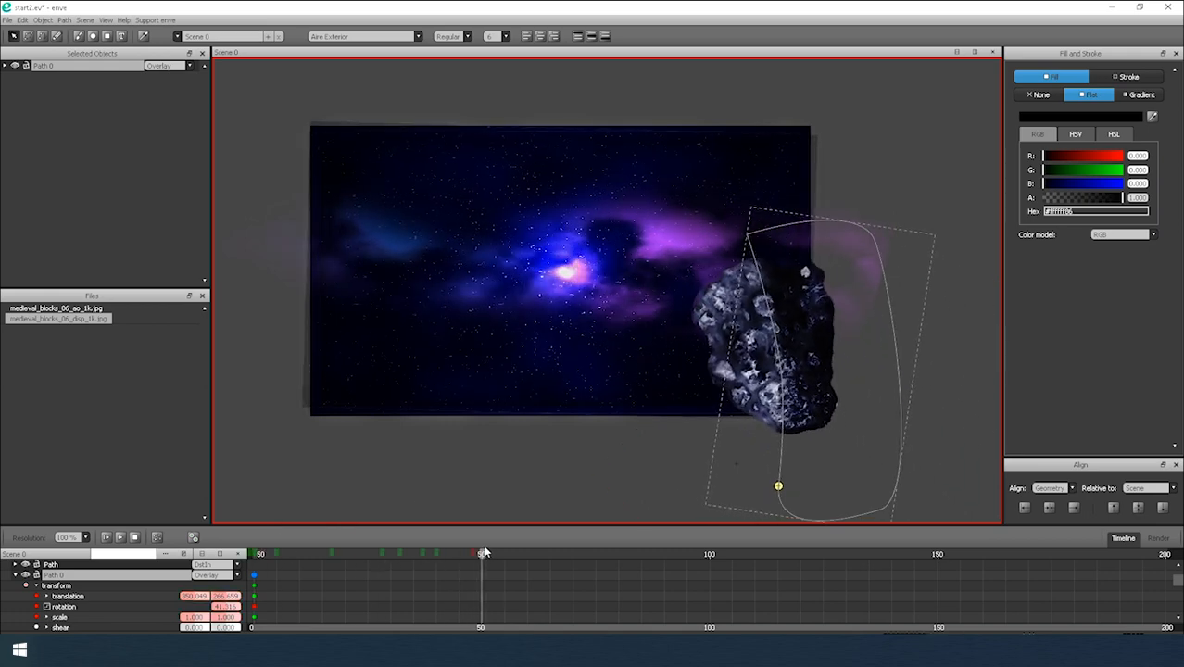
key("g")
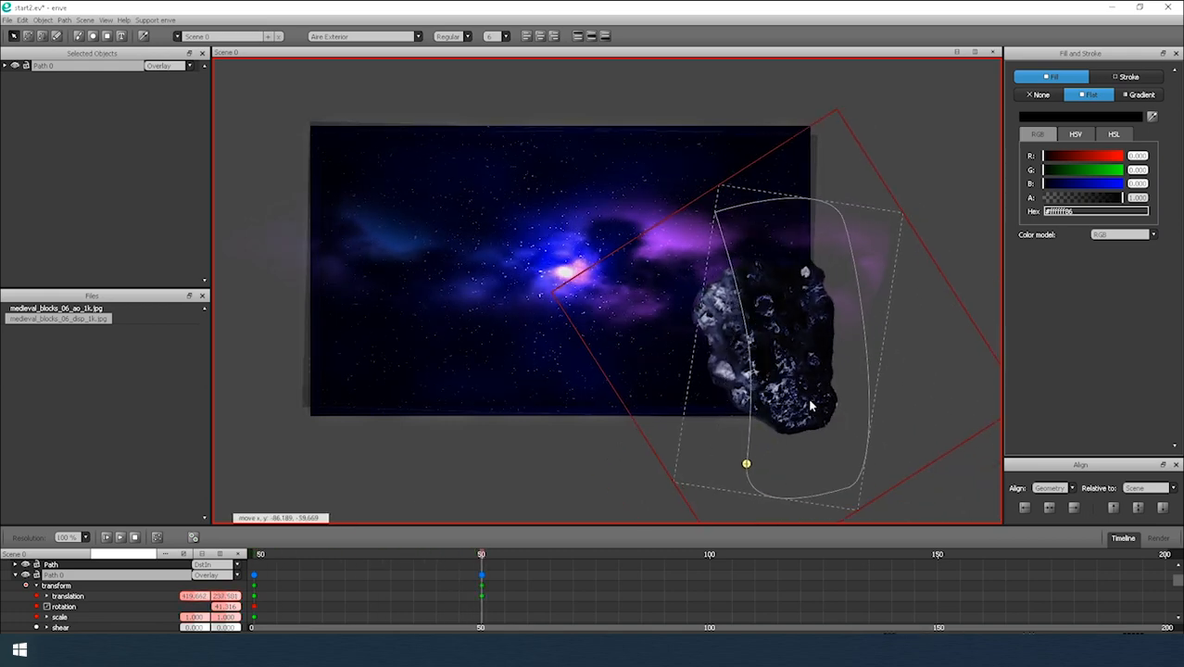
left_click(811, 400)
key("r")
left_click(859, 566)
key("g")
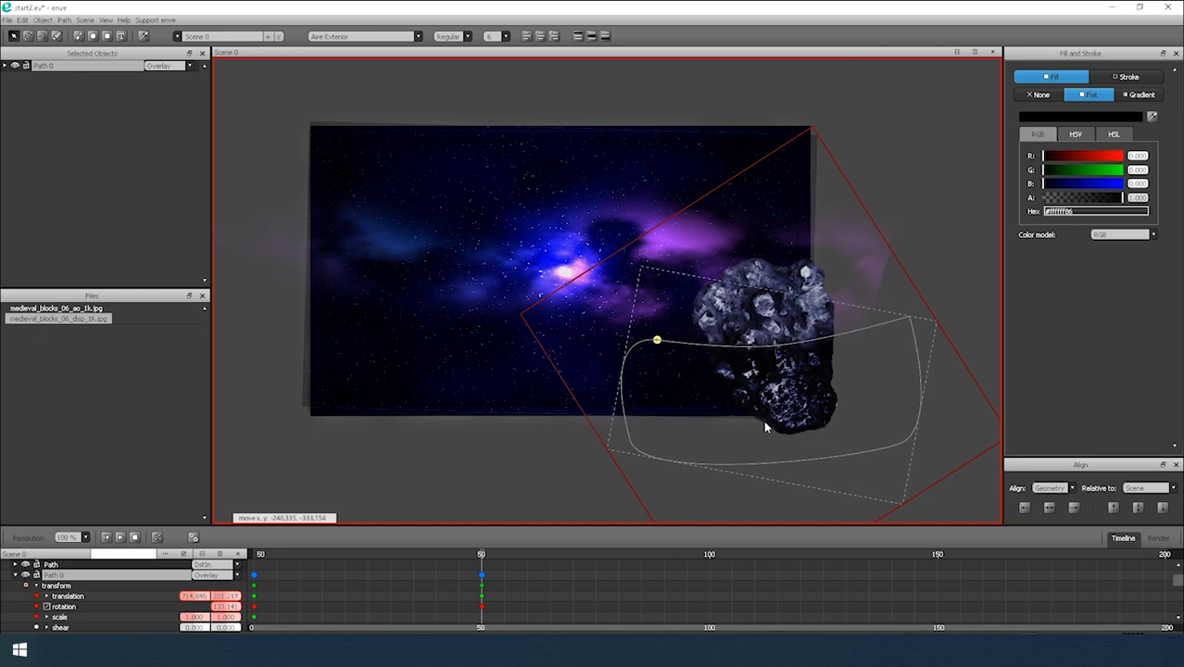
At frame 50, scale the shadow path to 1.256, refine its rotation to about 110 degrees and reposition it over the meteor's lower part.
left_click(765, 414)
key("r")
left_click(846, 196)
key("g")
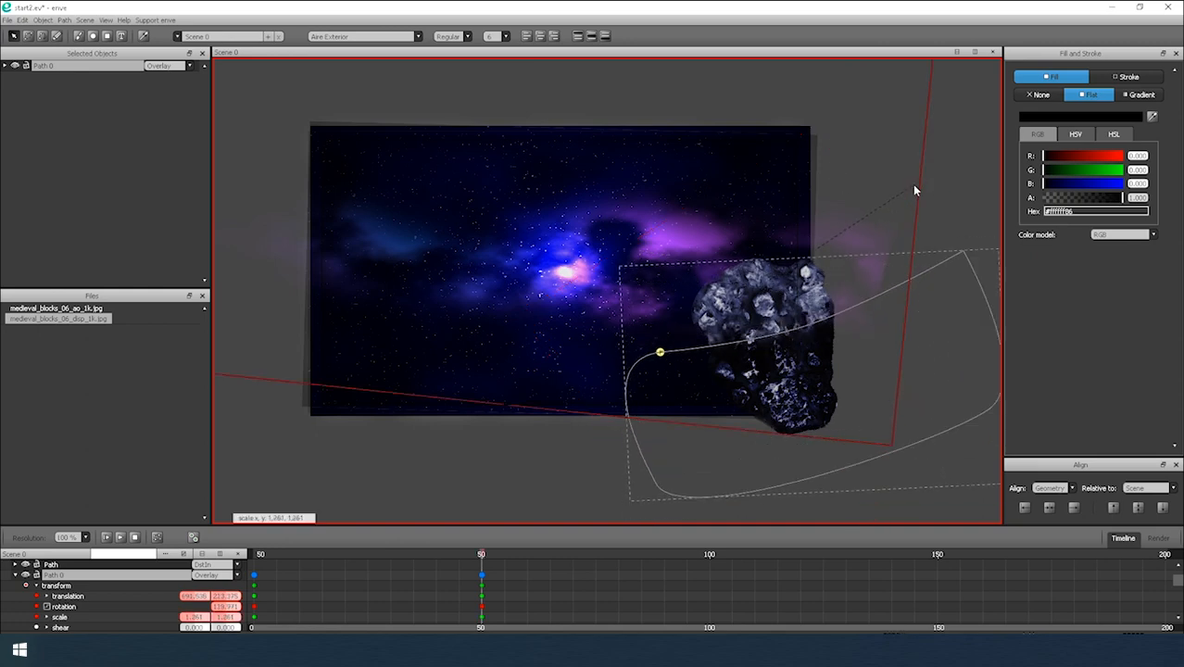
left_click(857, 216)
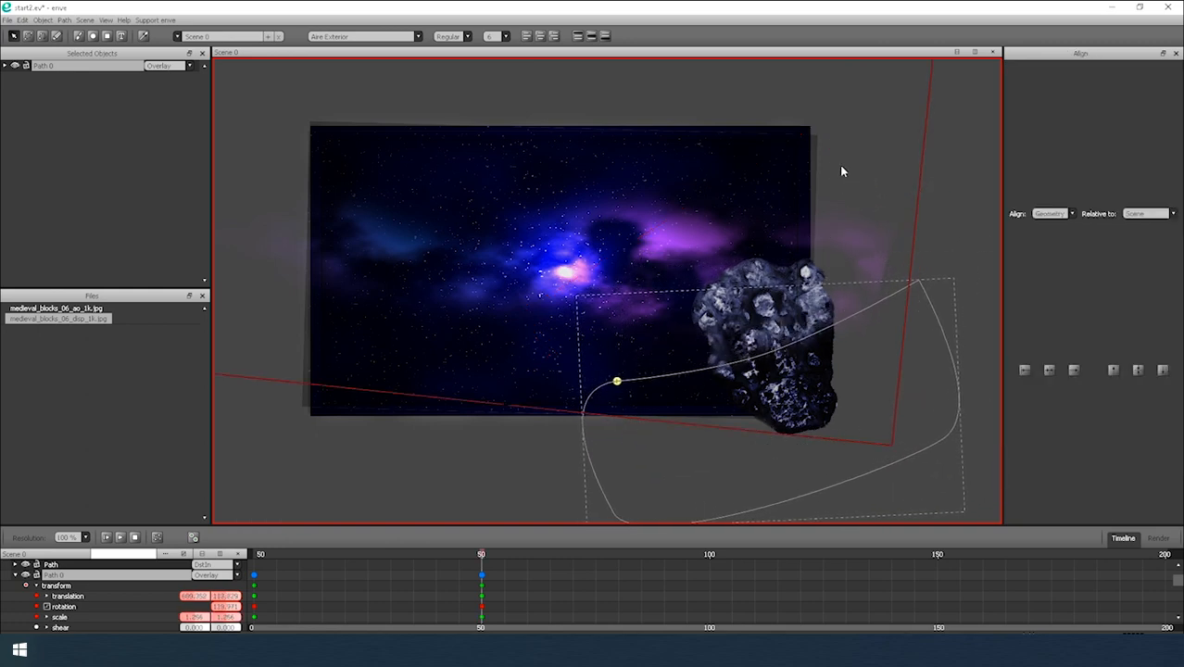
key("r")
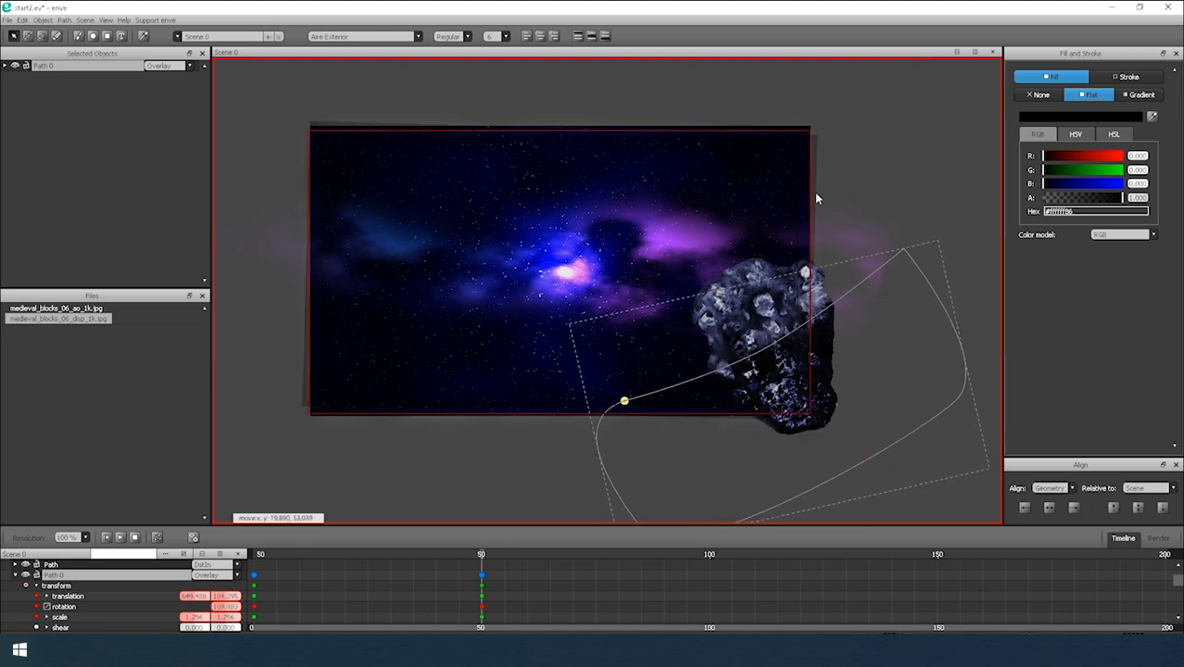
left_click(825, 183)
Rotate and reposition the shadow path at frames 95, about 150 and 200 to keep it on the meteor's lower side.
left_click(503, 550)
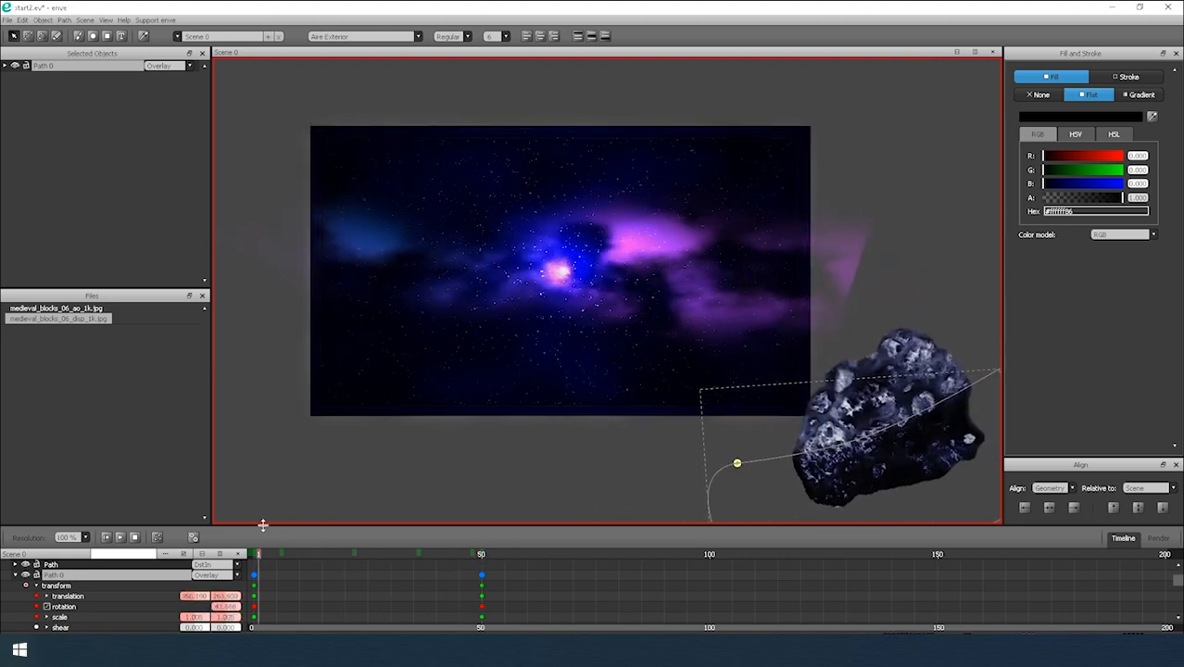
left_click_drag(521, 527, 678, 515)
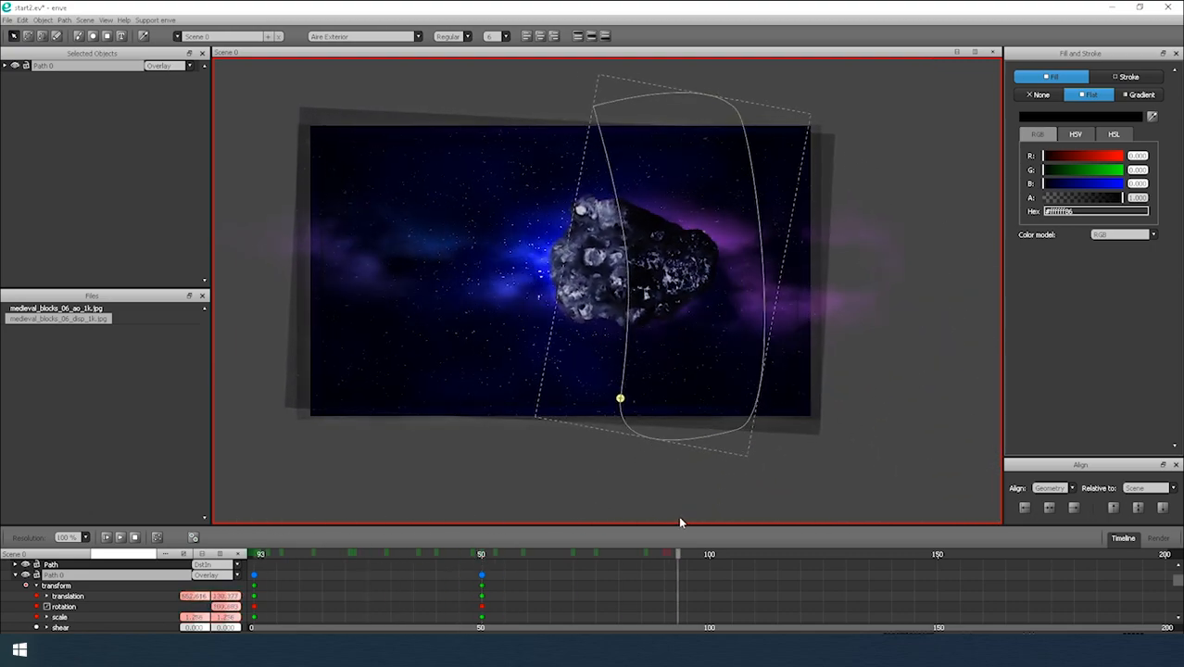
key("r")
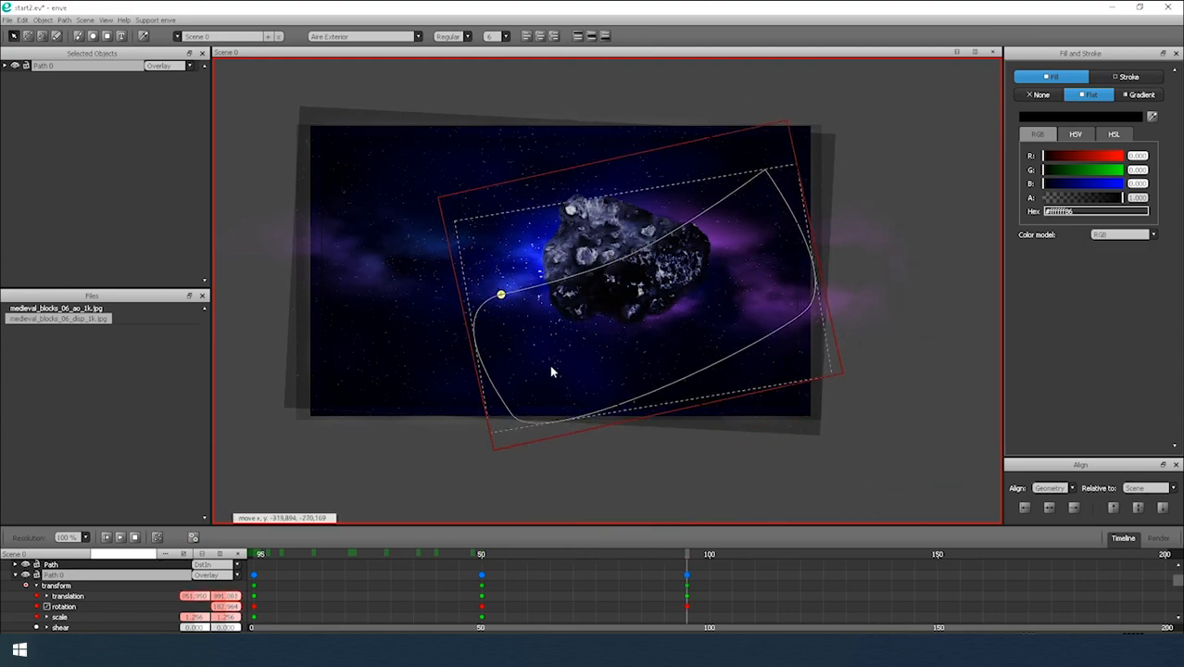
left_click(550, 372)
left_click_drag(684, 553, 561, 539)
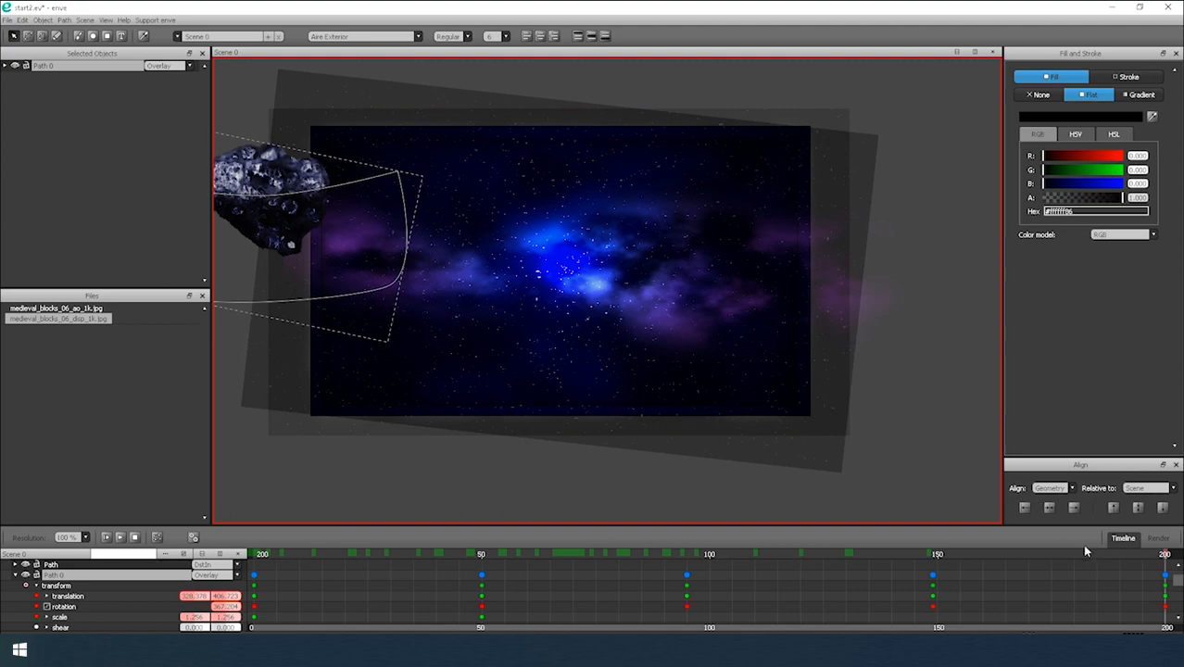
left_click_drag(554, 553, 257, 553)
Group the two medieval_blocks texture images inside the meteor and shift the group beneath the meteor's outline.
left_click(291, 395)
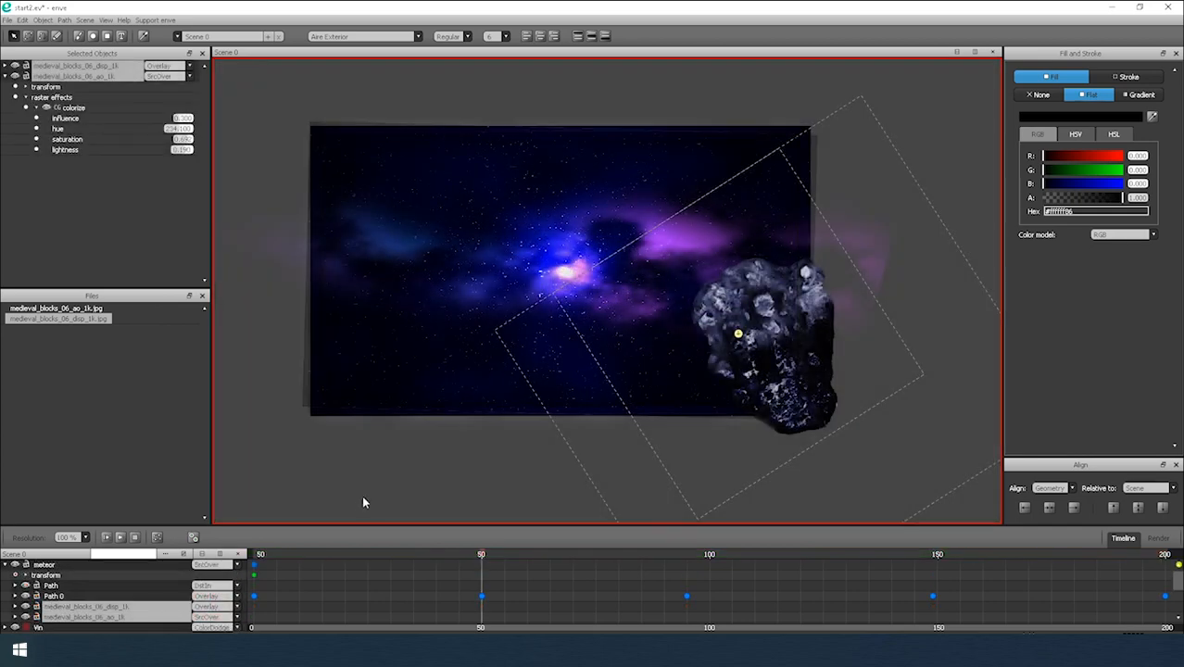
key("ctrl+g")
left_click_drag(63, 618, 65, 610)
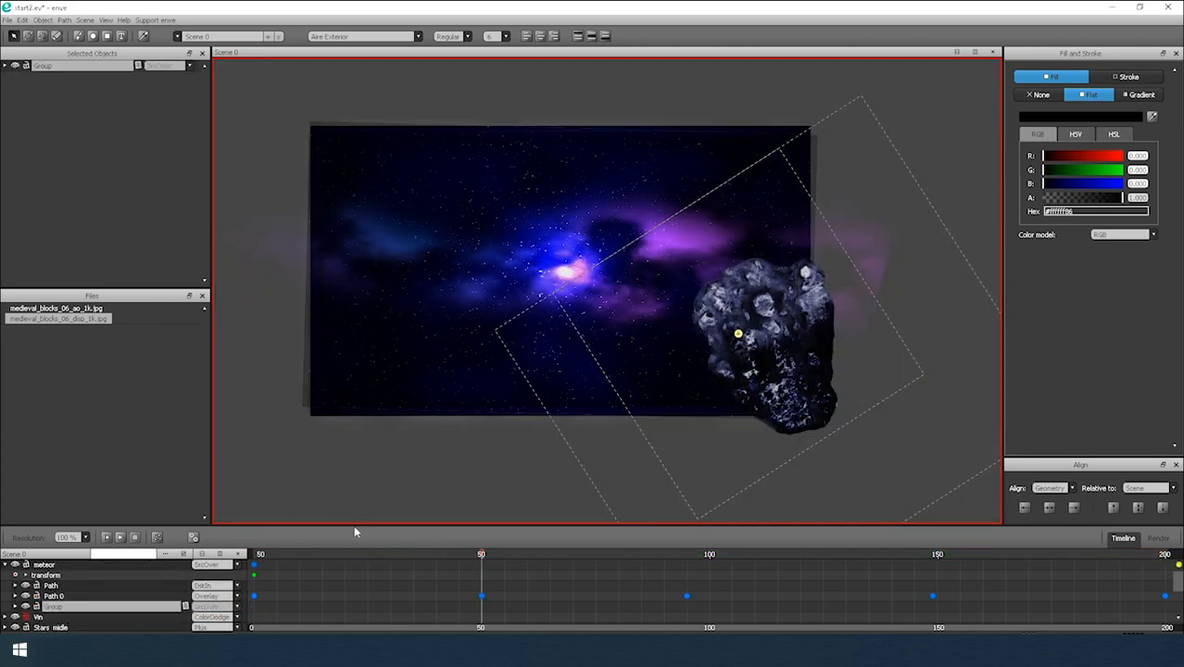
key("g")
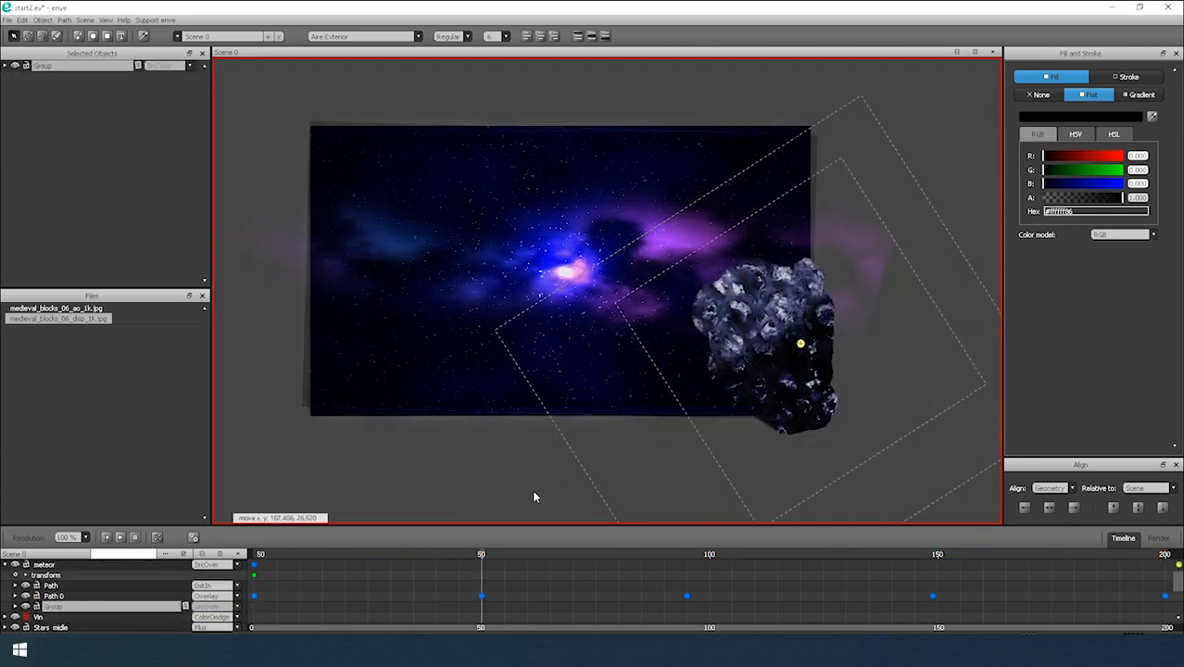
left_click(686, 437)
At frame 0, scale the texture group to 1.167, offset it across the meteor and record its transform as keyframes.
left_click(257, 558)
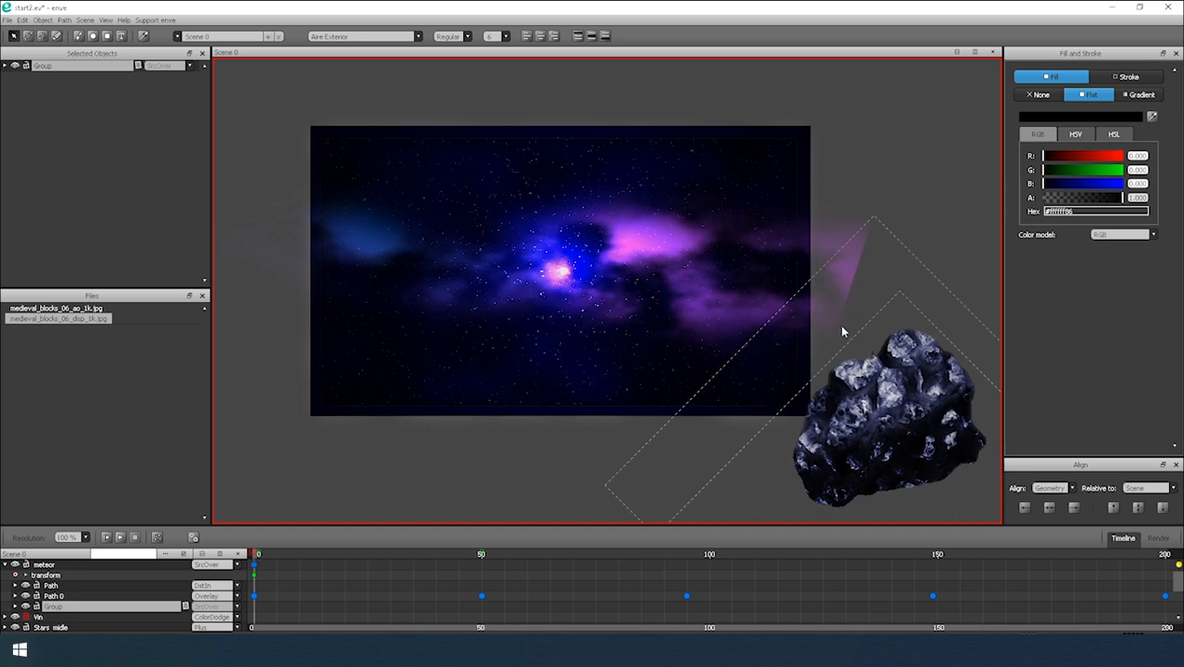
scroll(842, 327, "down", 4)
key("g")
left_click(650, 271)
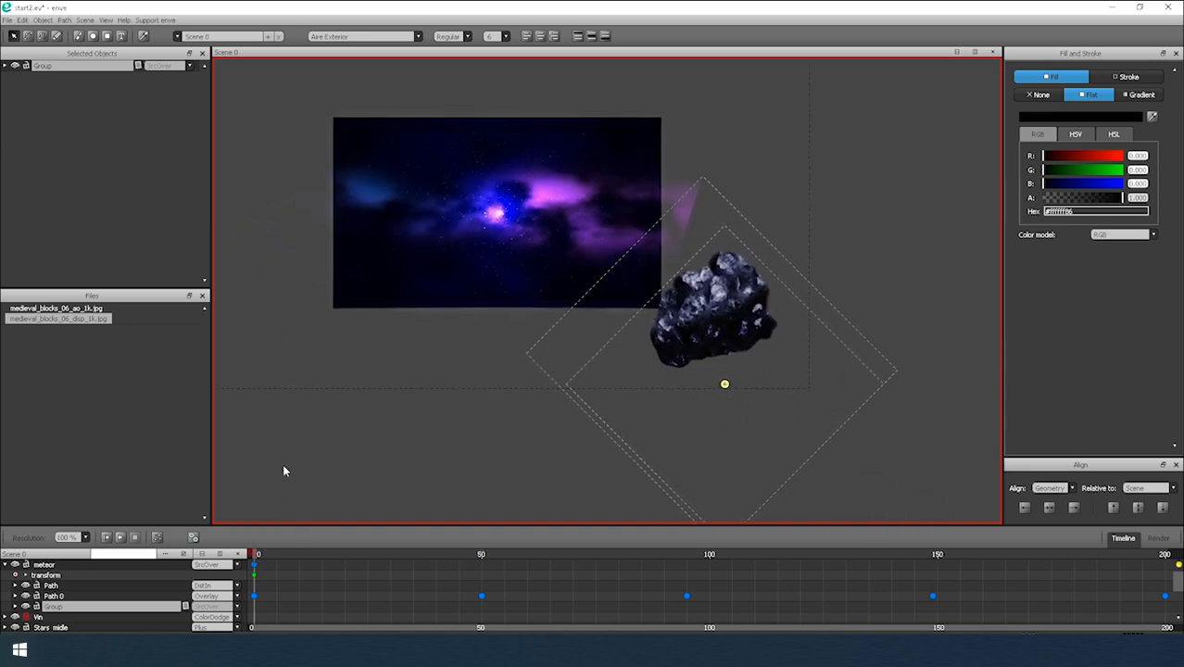
left_click(16, 606)
scroll(18, 608, "down", 1)
left_click(36, 586)
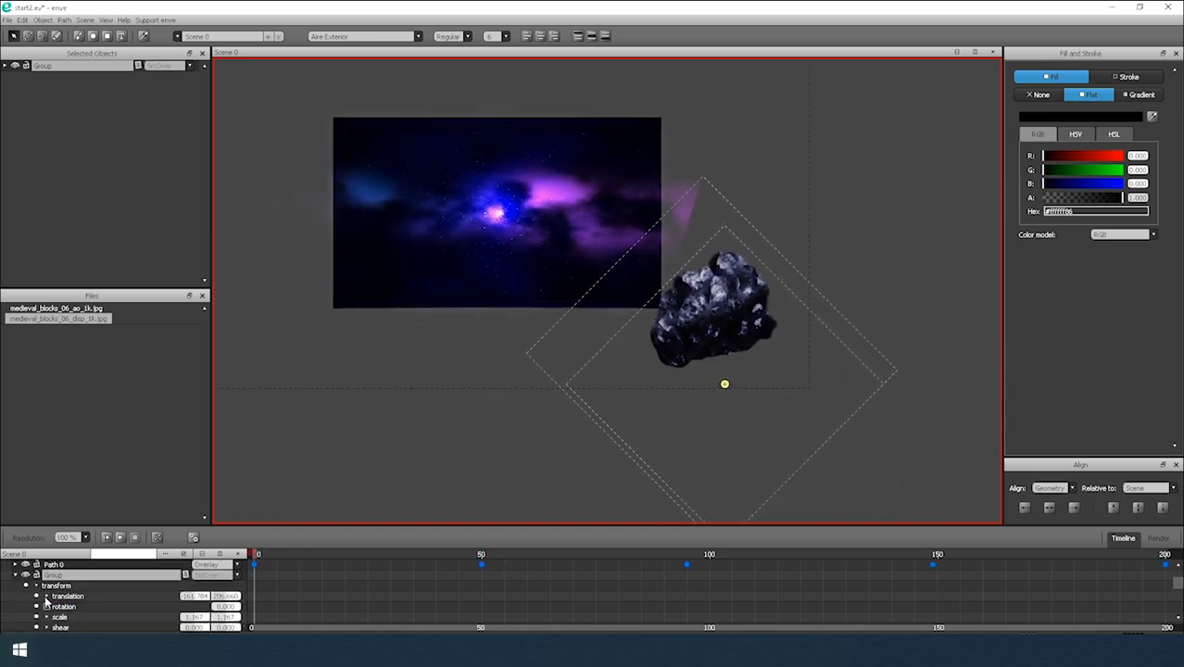
At frame 200, move the texture group up across the meteor and rotate it about 36 degrees.
left_click_drag(255, 559, 1166, 567)
left_click_drag(341, 305, 480, 410)
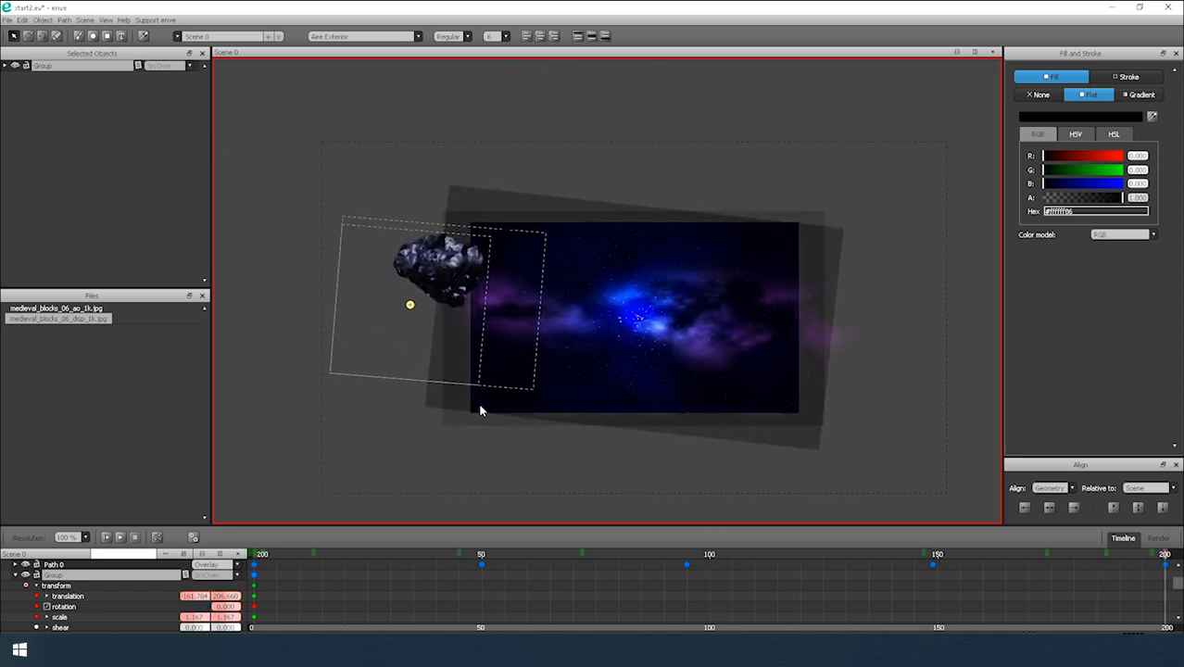
key("g")
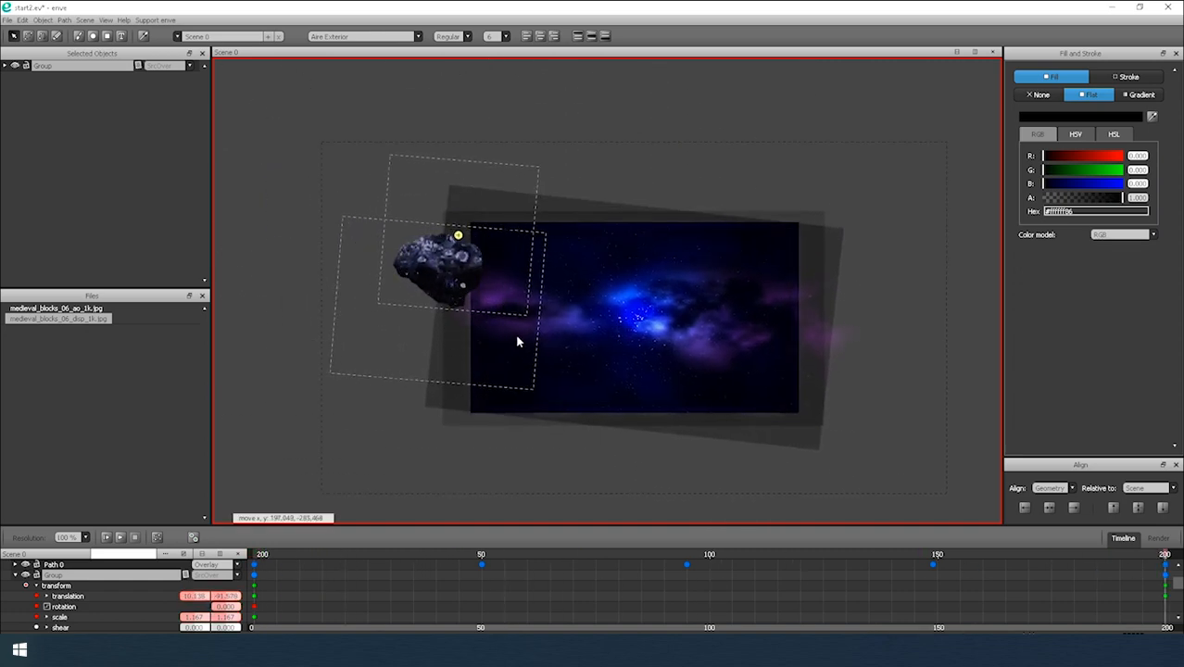
left_click(563, 315)
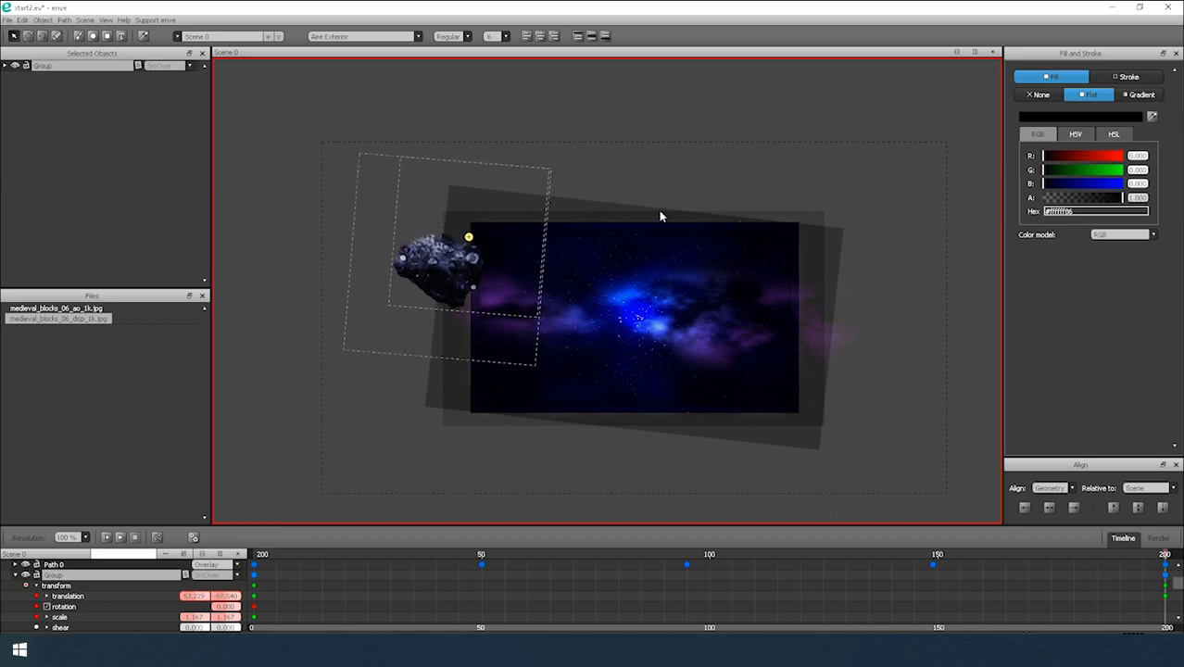
key("r")
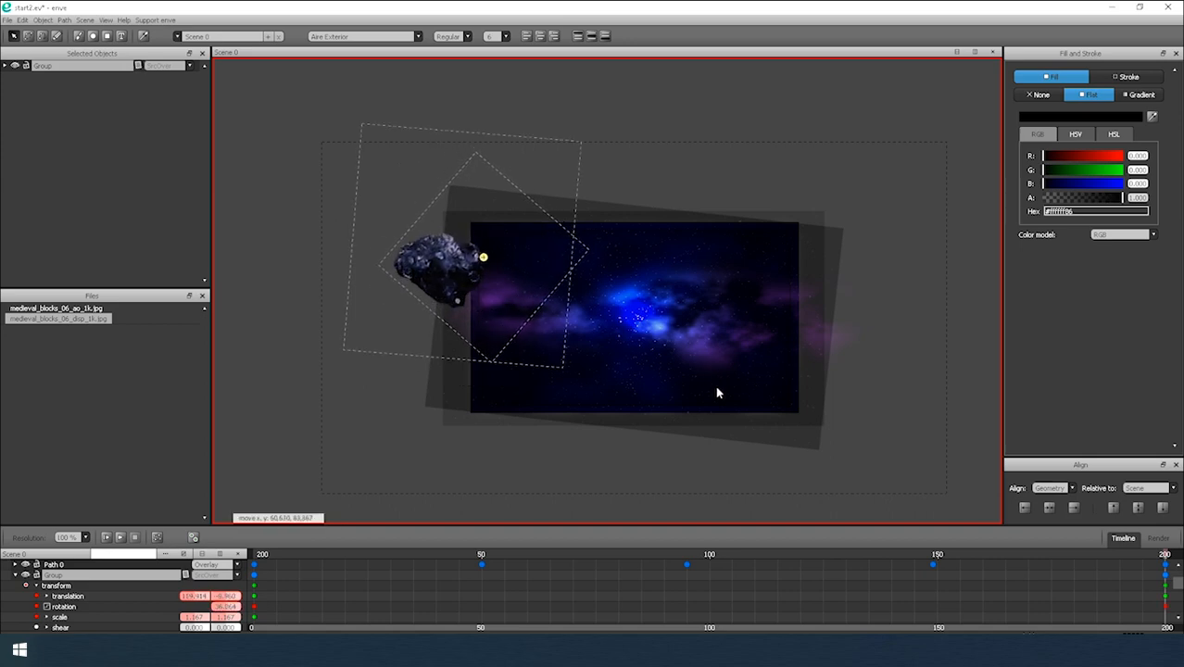
left_click(715, 393)
mouse_move(1161, 556)
left_mouse_down()
mouse_move(751, 553)
mouse_move(567, 529)
mouse_move(307, 541)
mouse_move(251, 525)
mouse_move(1164, 559)
left_mouse_up()
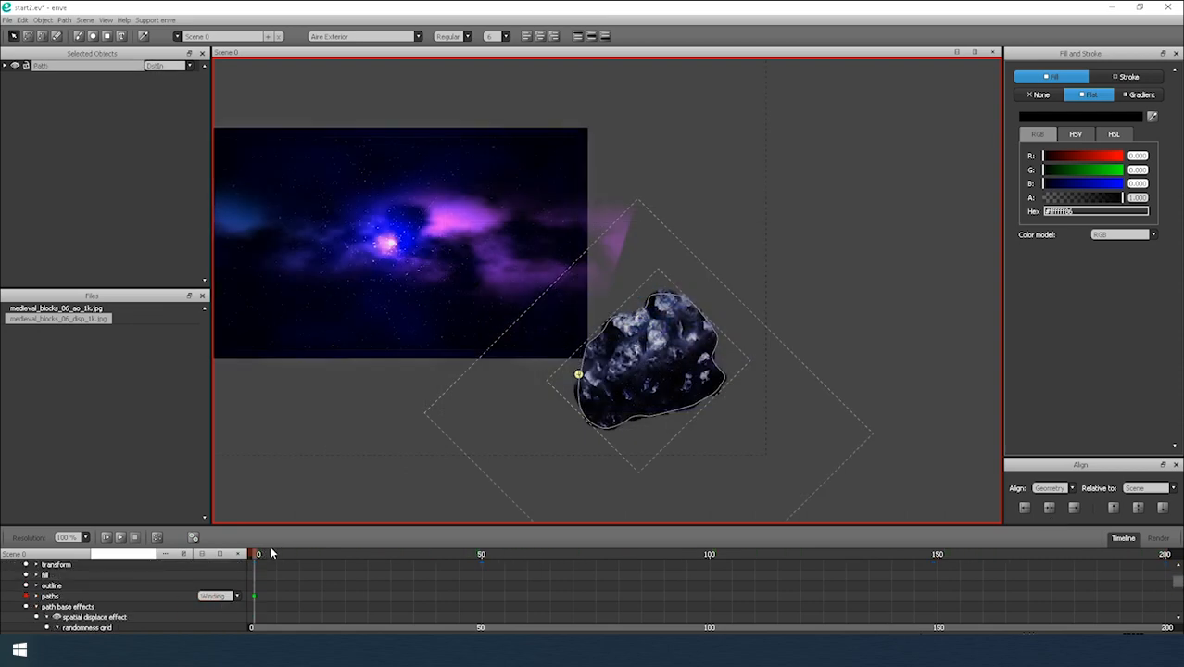
Reshape the nodes of the meteor's mask path at frames 51, about 100 and 150 to animate its outline, and preview the animation.
left_click(482, 553)
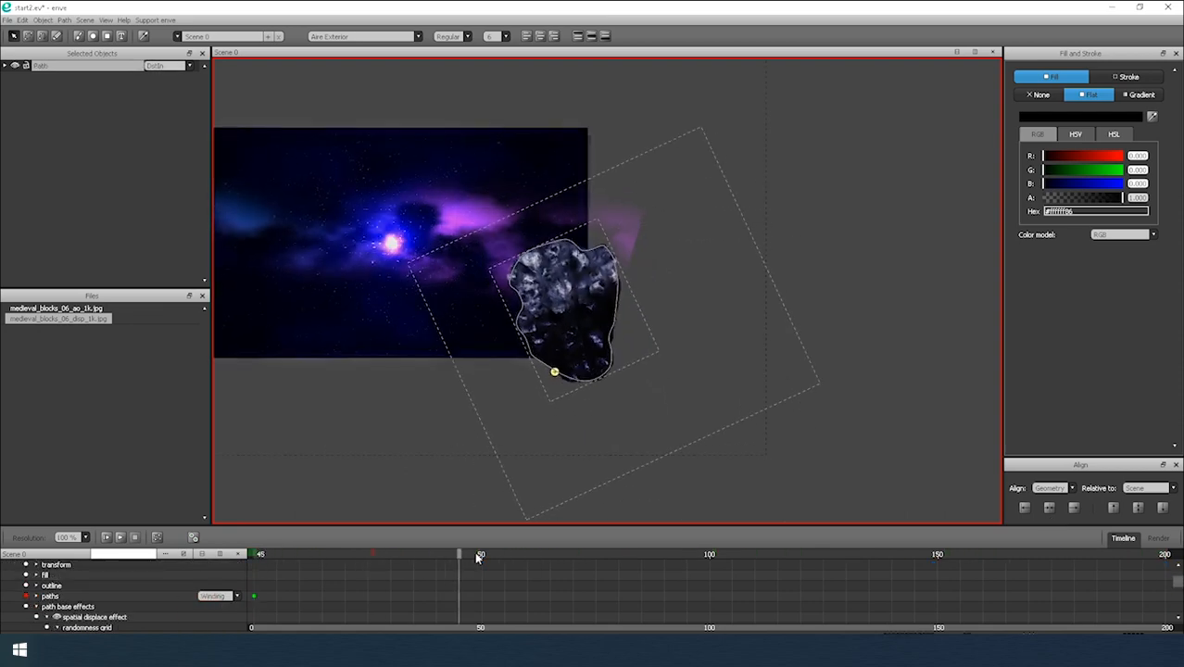
left_click(28, 35)
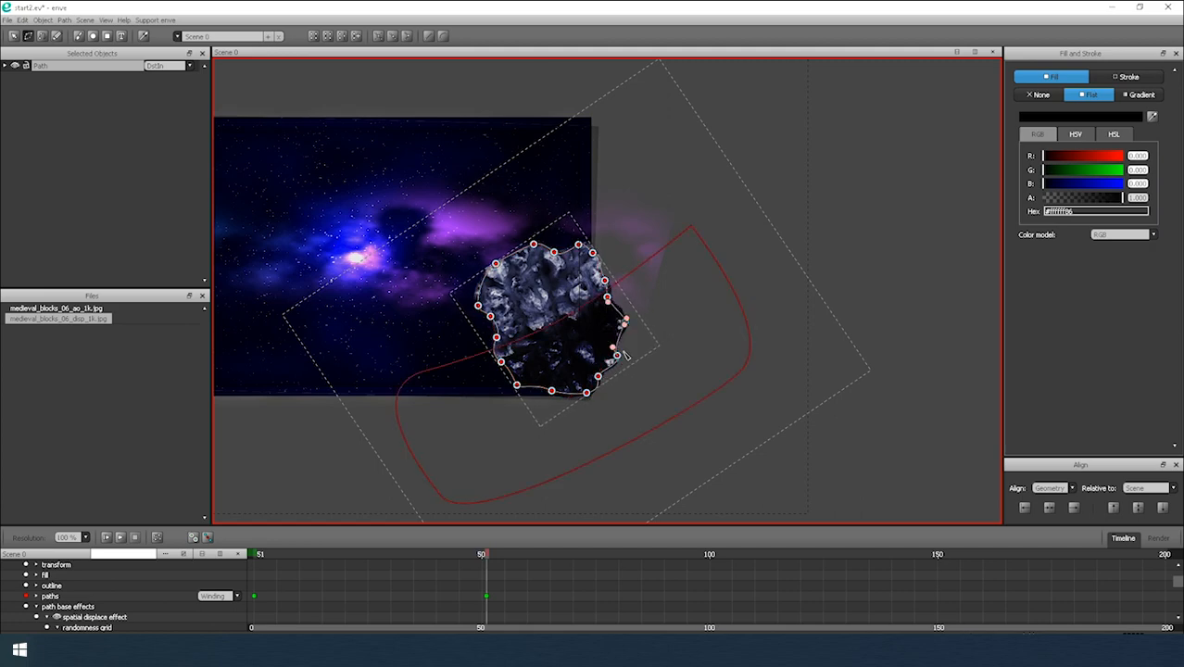
scroll(623, 364, "up", 3)
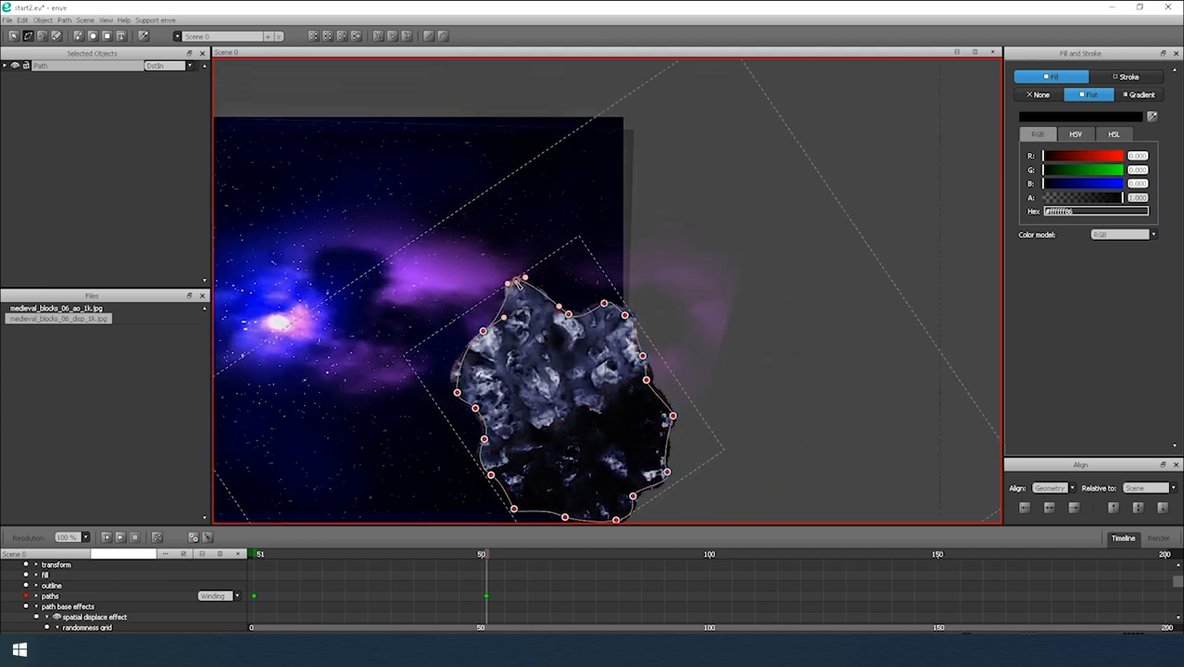
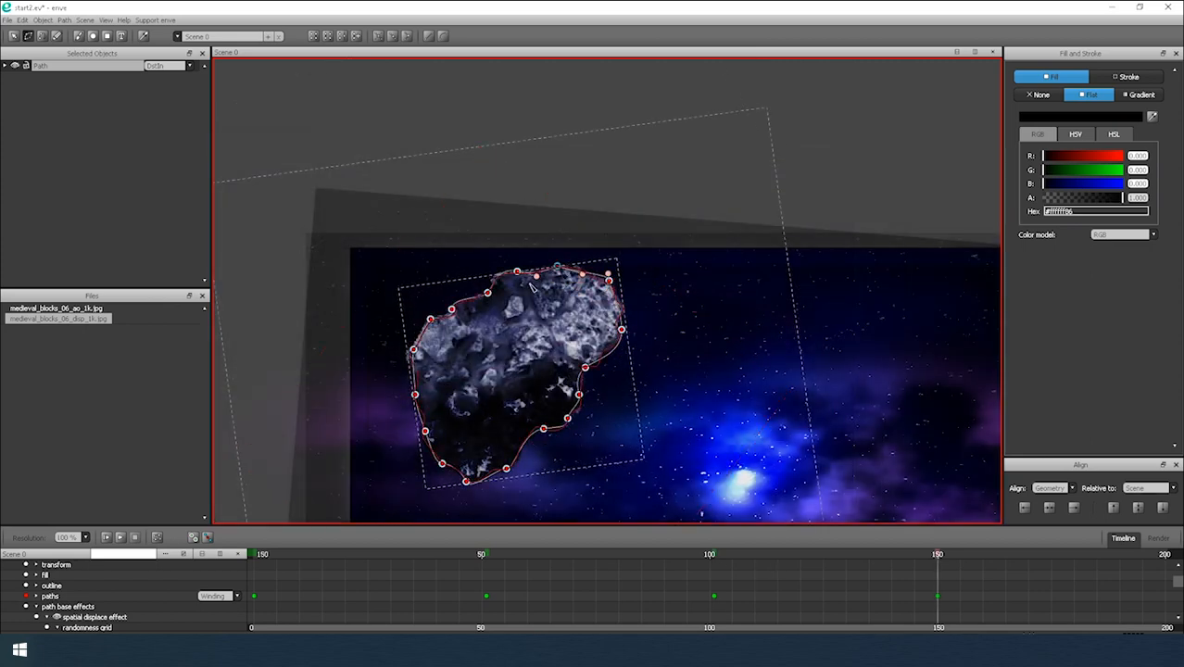
left_click_drag(528, 309, 537, 275)
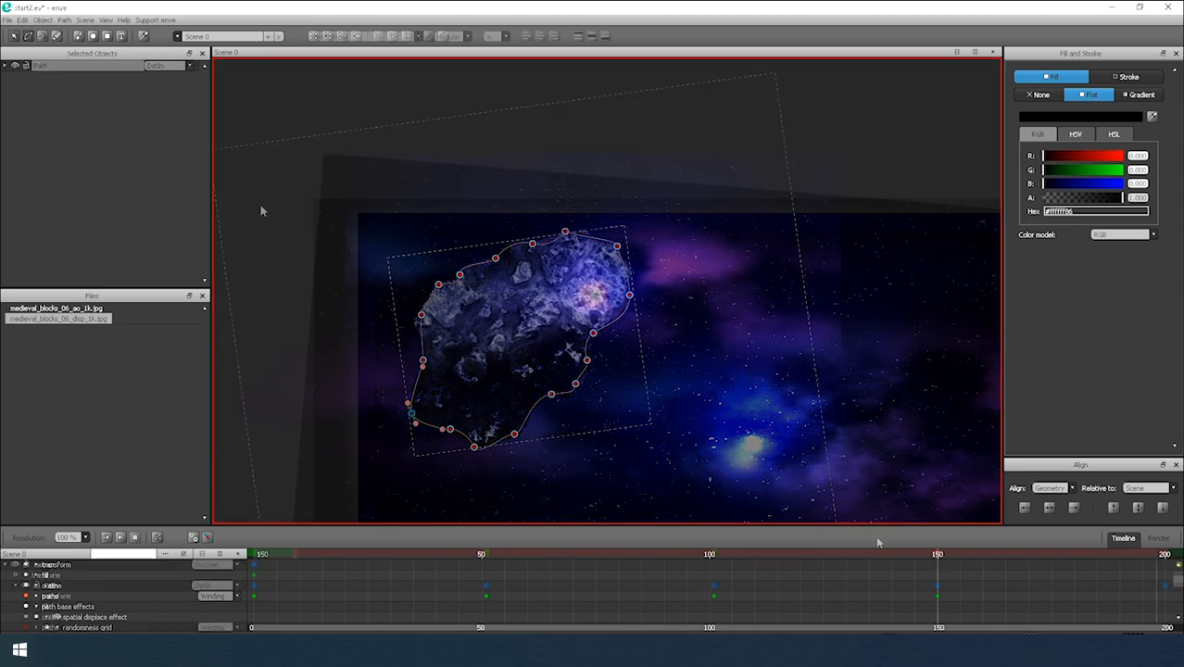
key("space")
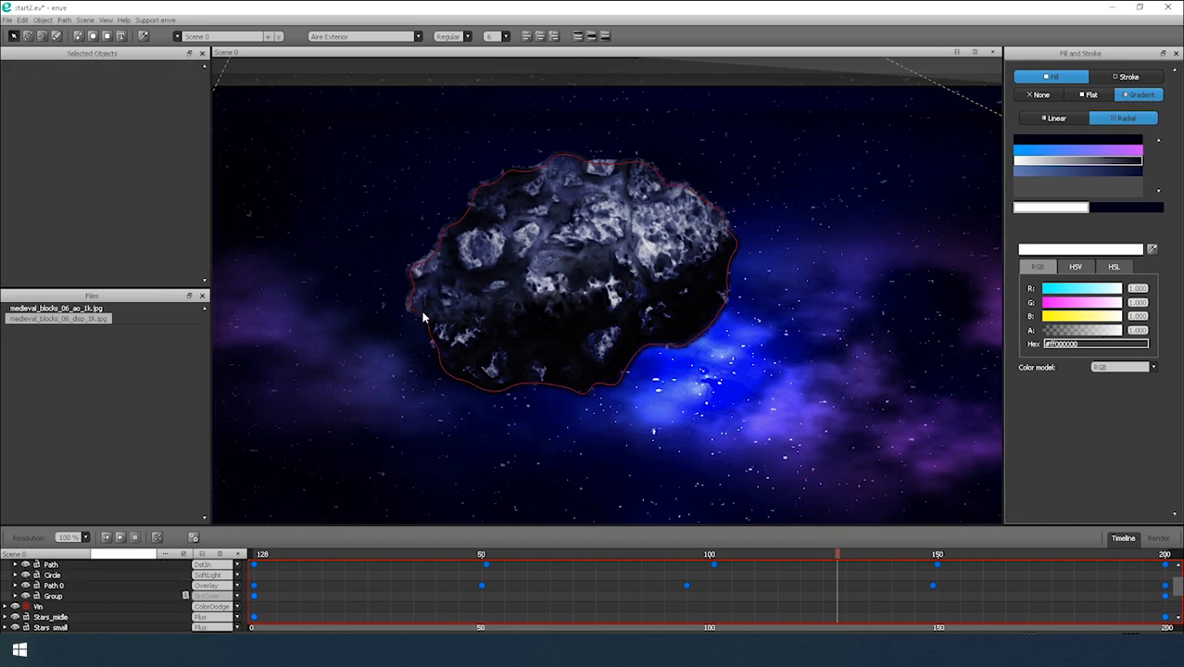
Examine the meteor's SoftLight circle and the Cloud 0 and Cloud layers, and play back the whole scene.
left_click(54, 576)
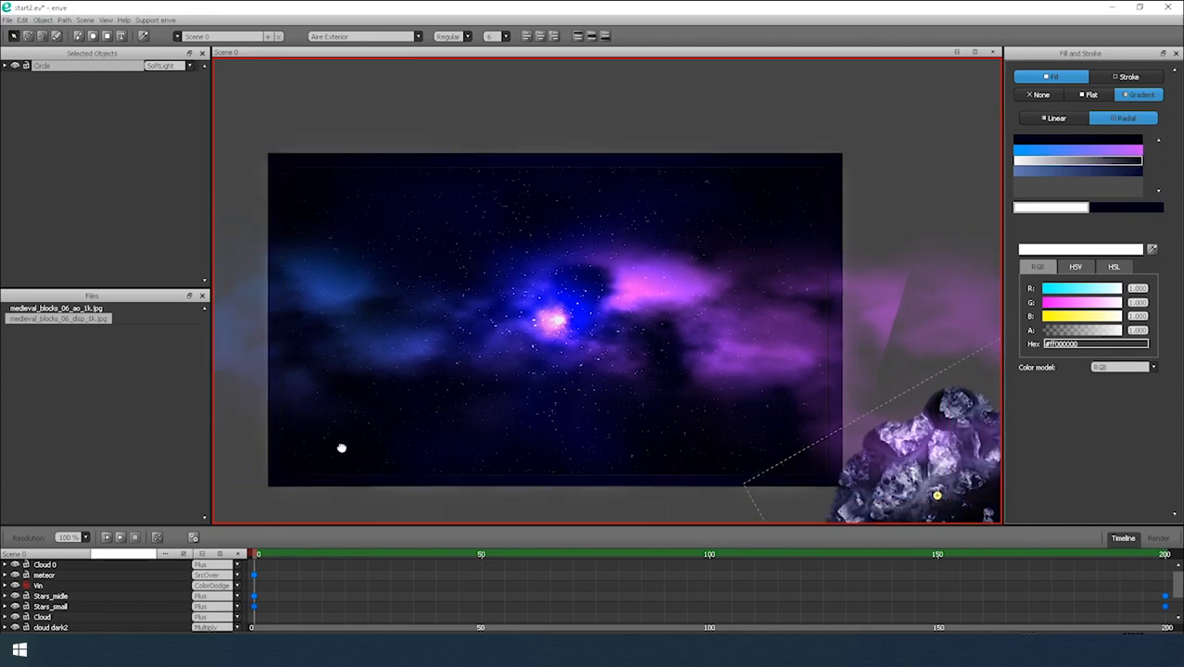
left_click_drag(341, 448, 404, 413)
left_click(332, 474)
left_click_drag(332, 474, 319, 486)
left_click(43, 565)
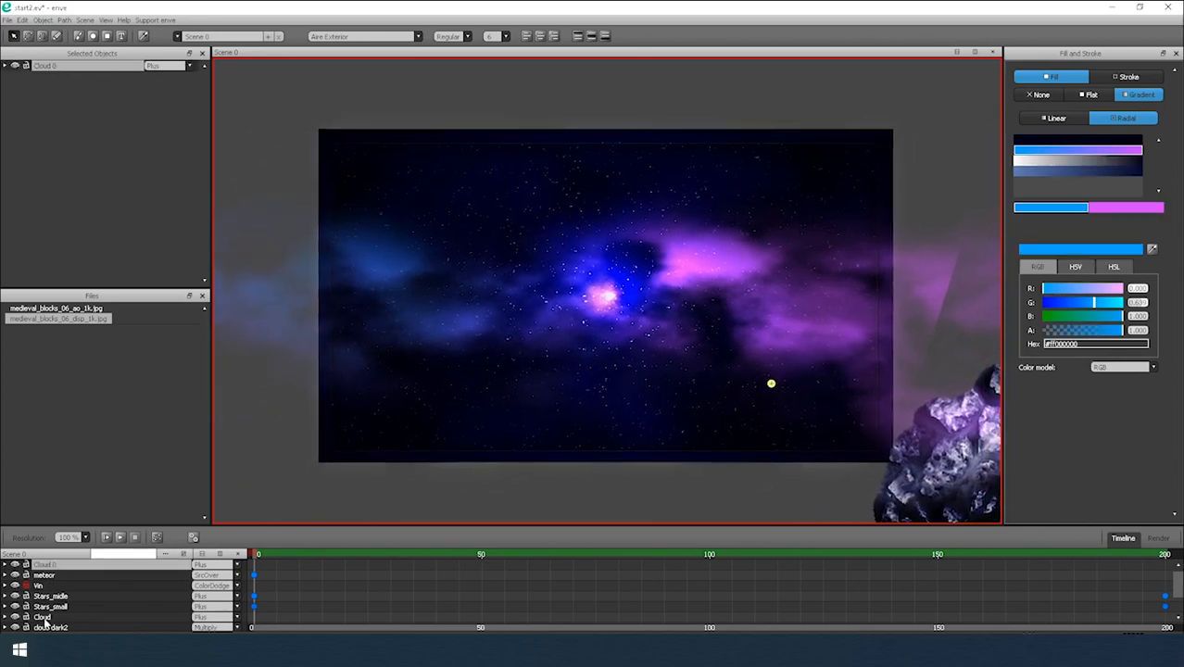
left_click(43, 618)
left_click(60, 563)
key("space")
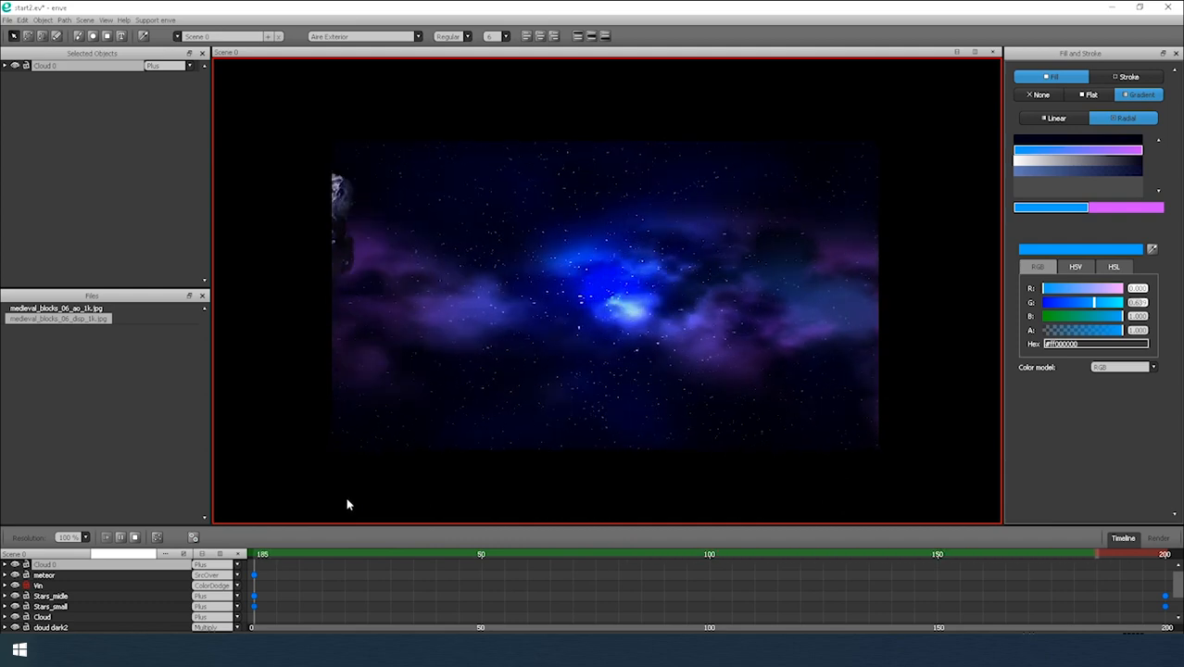
At frame 105, move the blurred meteor 0 layer by about -85, -11 to reposition it around the meteor.
left_click(44, 576)
left_click(34, 586)
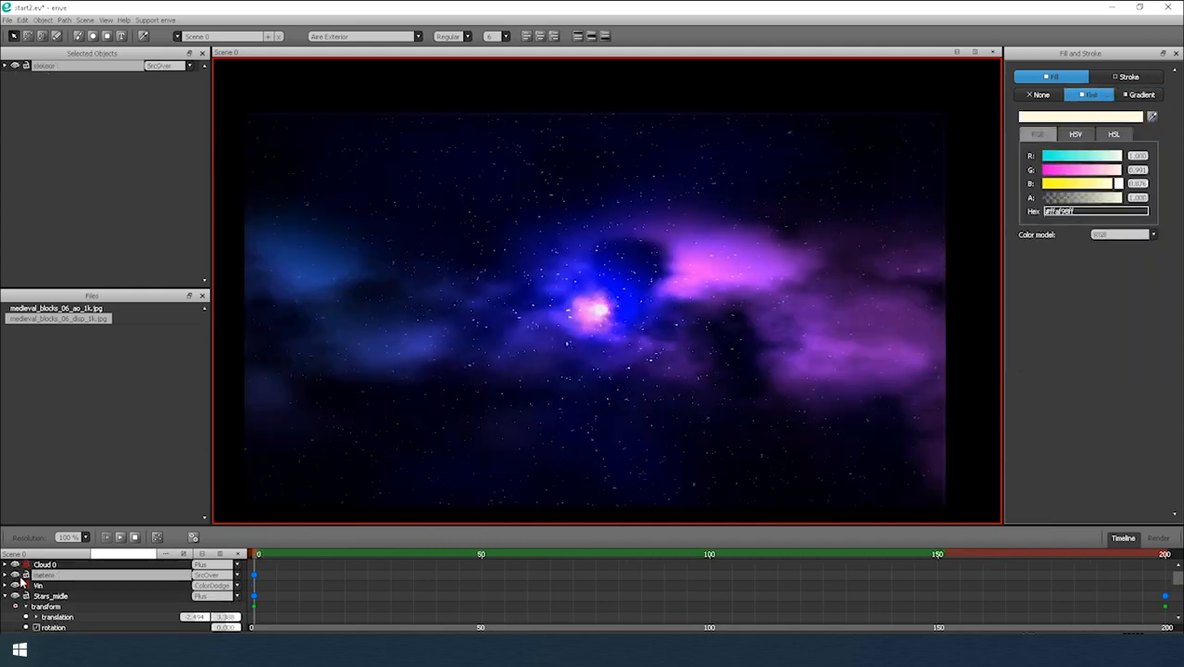
scroll(56, 598, "down", 3)
left_click(58, 617)
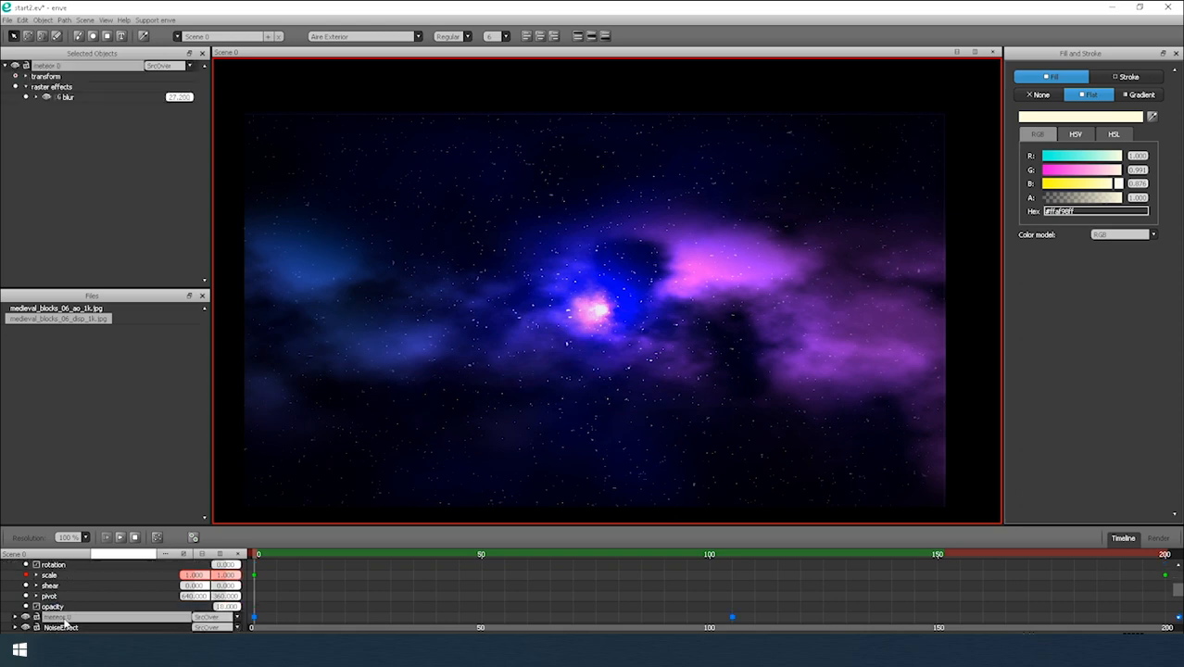
key("Up")
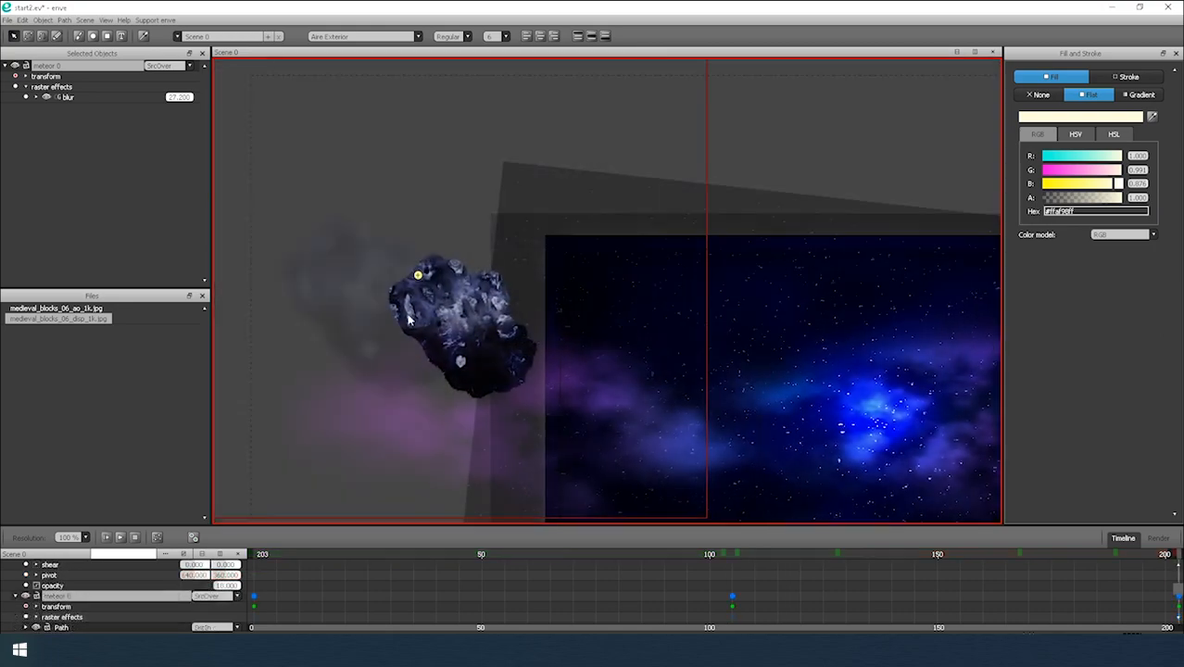
left_click_drag(412, 316, 506, 334)
left_click(730, 552)
left_click_drag(775, 434, 399, 389)
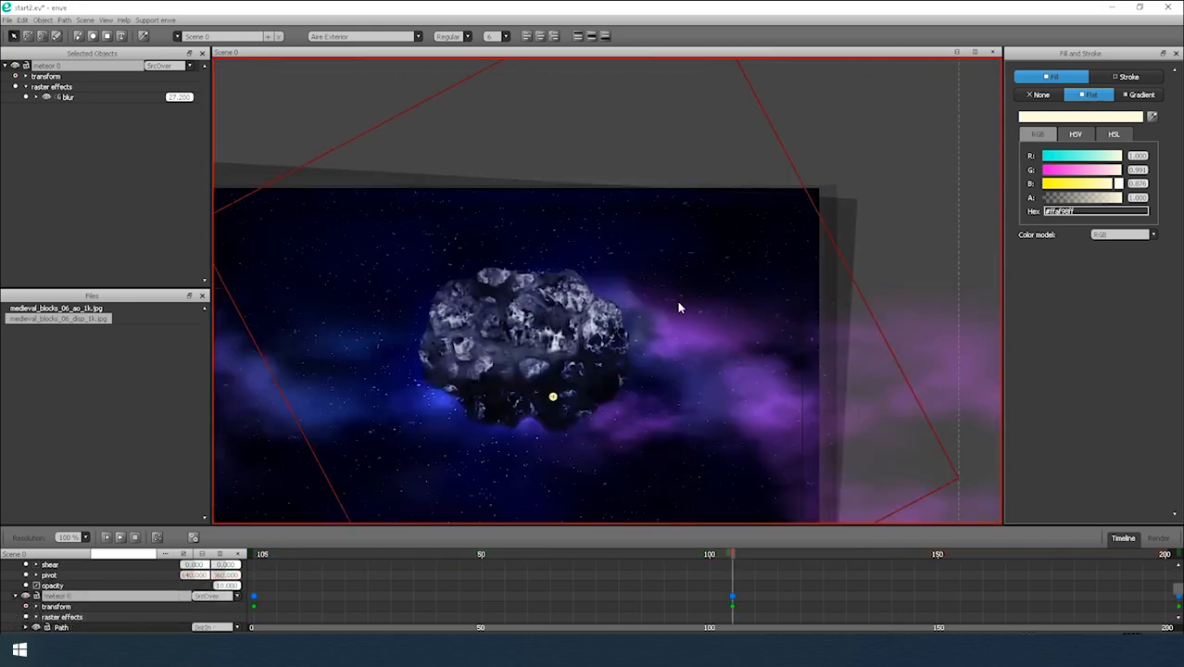
key("s")
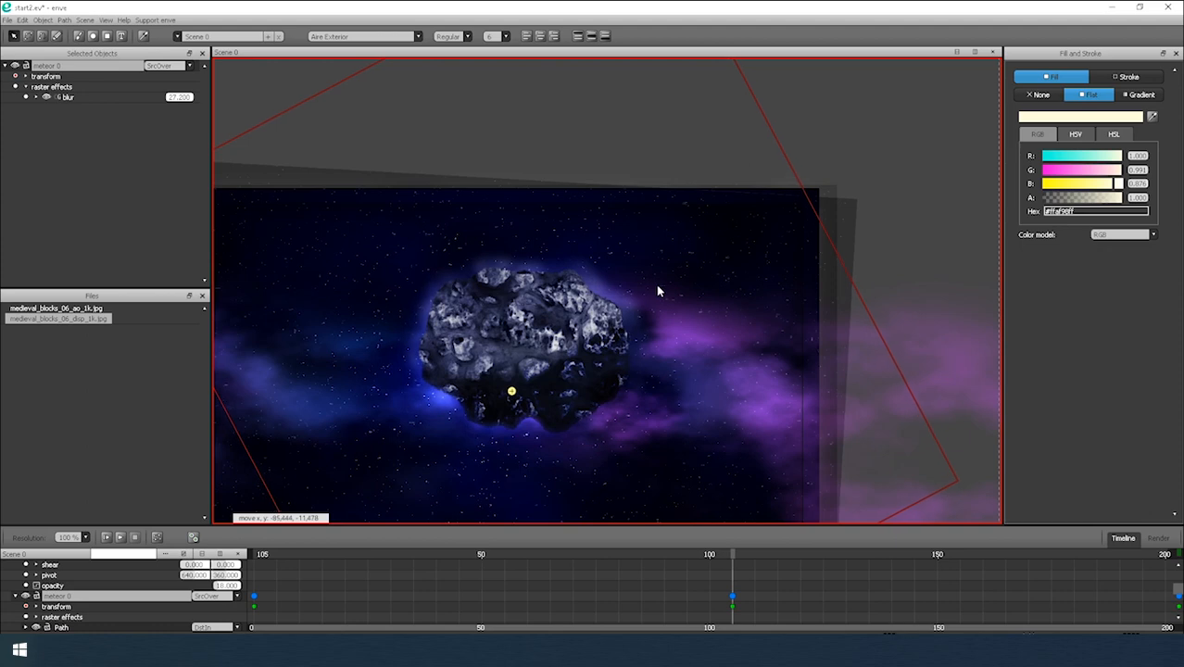
left_click(655, 284)
At frame 0, scale the blurred meteor 0 layer to about 1.086, reposition it around the meteor and preview the animation.
left_click(261, 556)
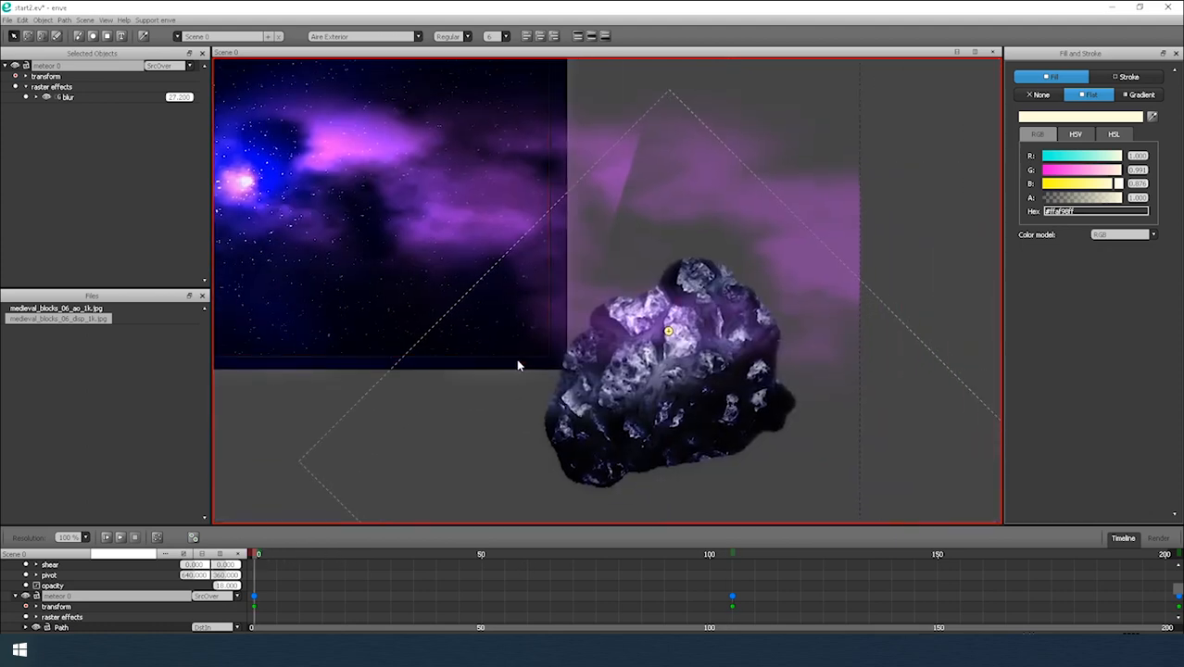
key("g")
left_click(511, 362)
key("s")
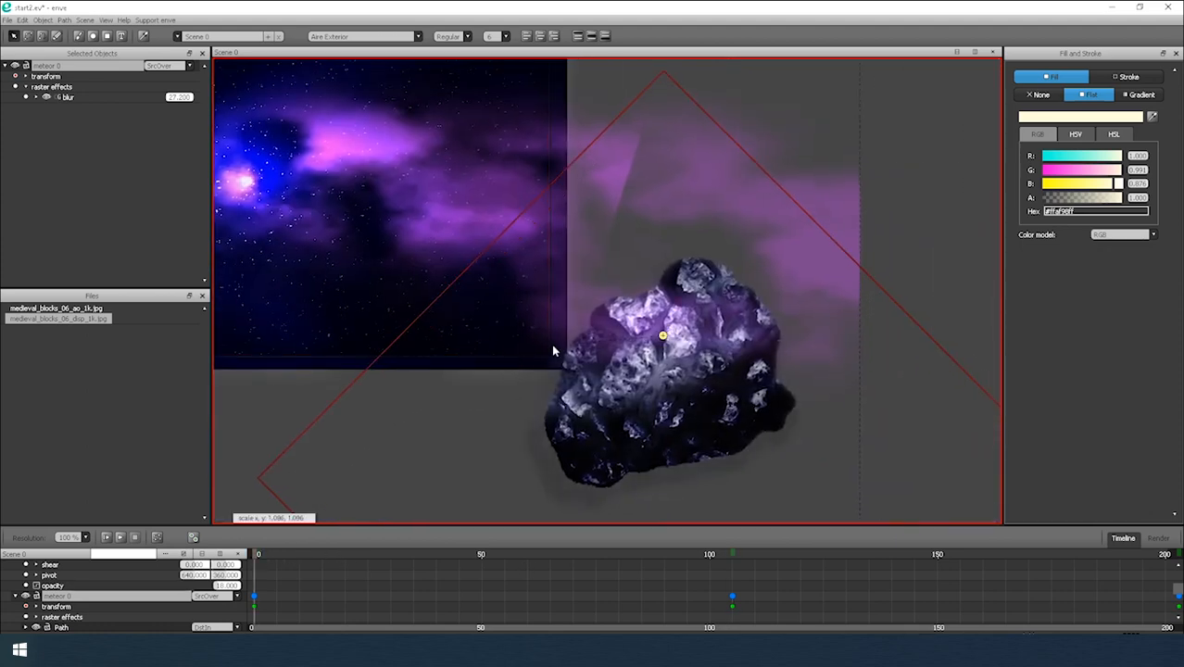
left_click(551, 343)
key("g")
left_click(550, 328)
left_click(121, 537)
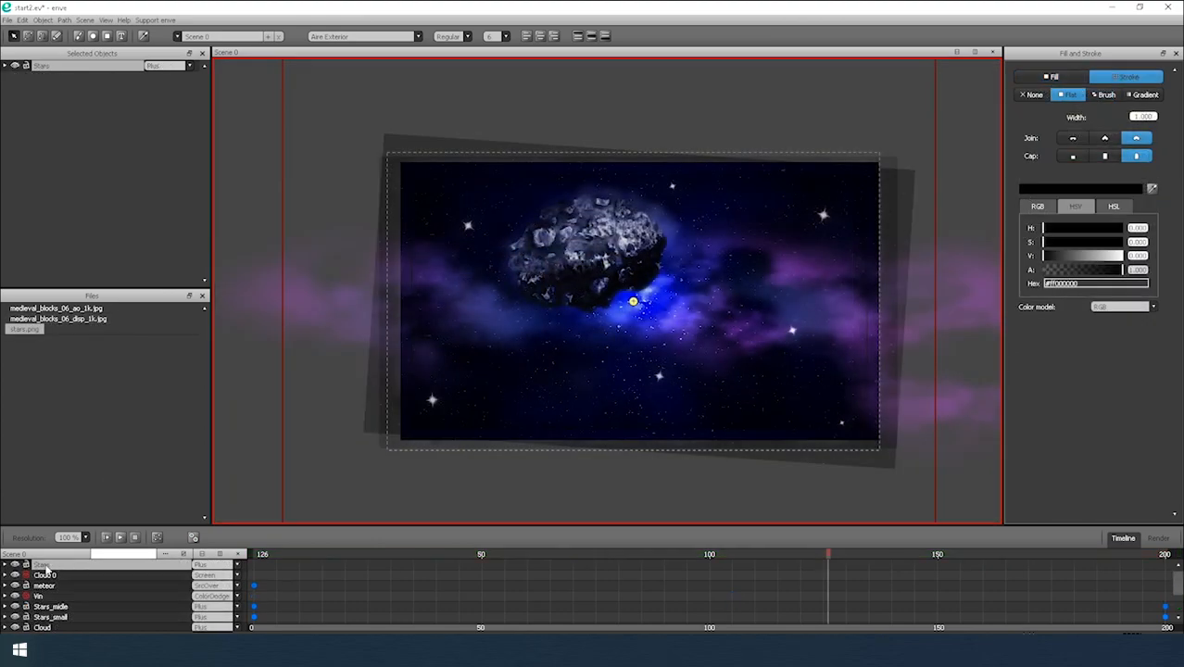
Record the Stars group's translation, rotation and scale as keyframes and move the keyframes to frame 0.
left_click(6, 565)
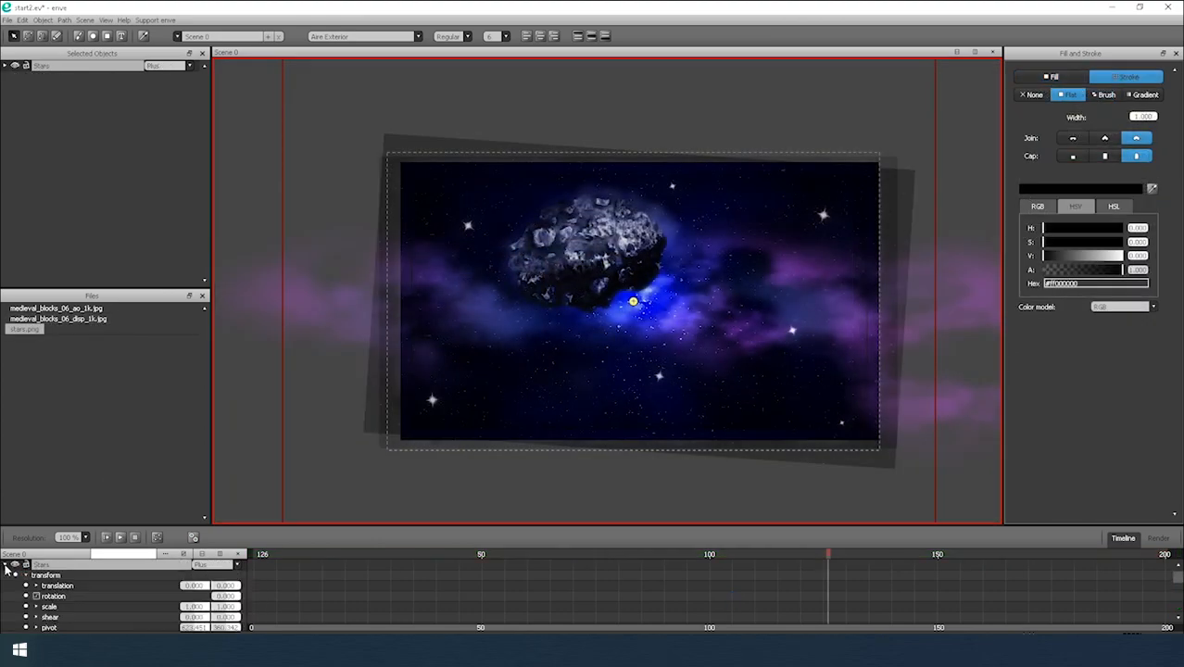
left_click(16, 564)
left_click(25, 577)
left_click(53, 586)
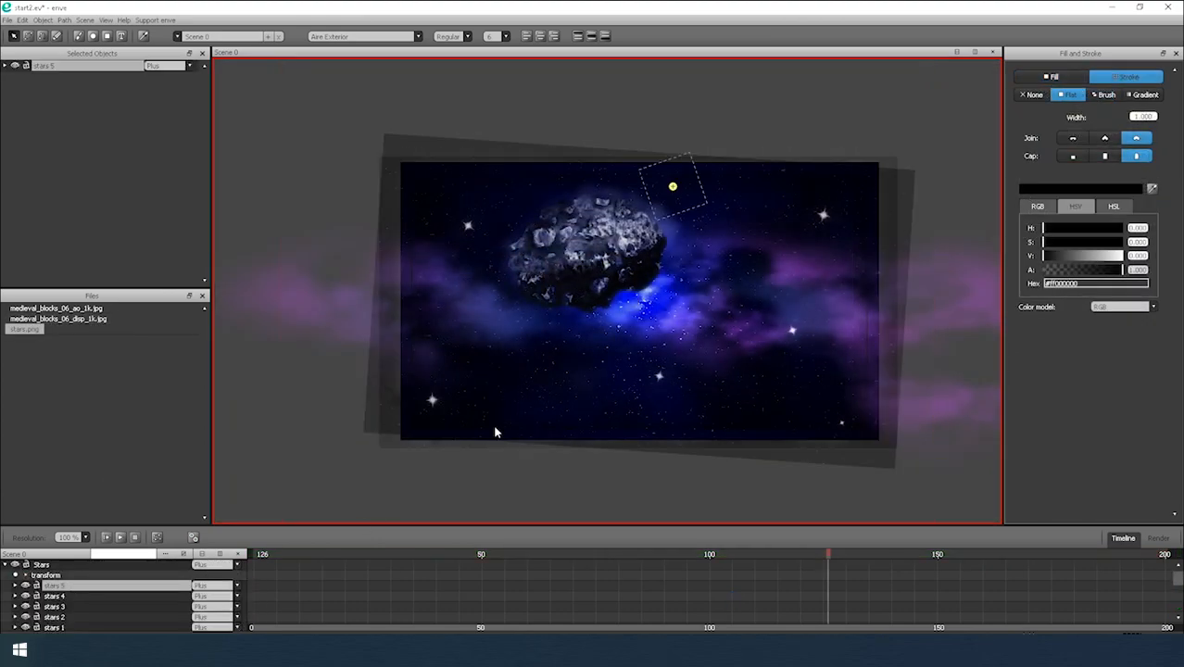
scroll(493, 431, "up", 5)
left_click(49, 566)
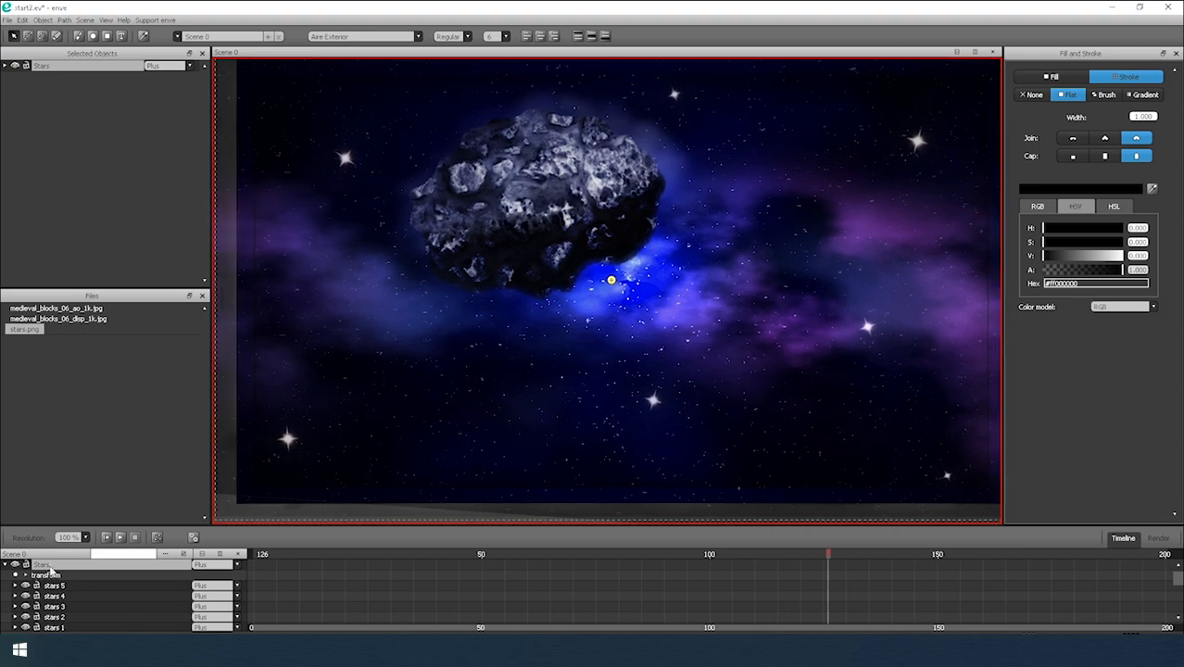
left_click(25, 575)
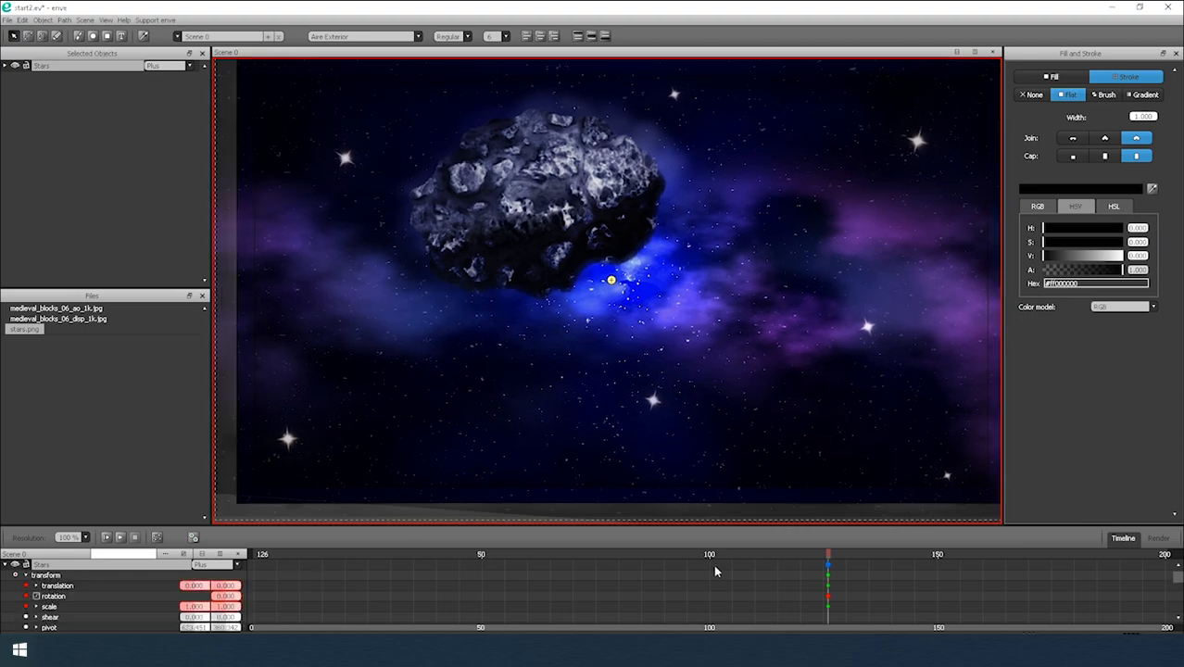
left_click(828, 566)
left_click(258, 555)
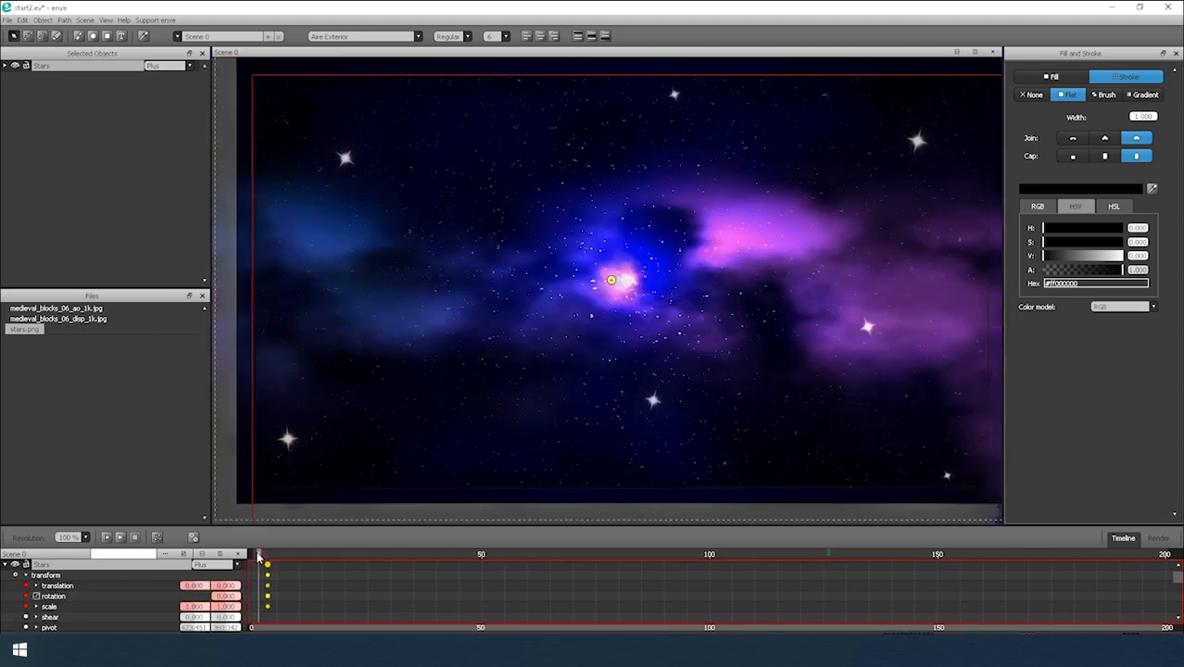
At frame 200, scale the Stars group to 1.196, rotate it about 6 degrees and play back the scene.
left_click_drag(258, 554, 1169, 547)
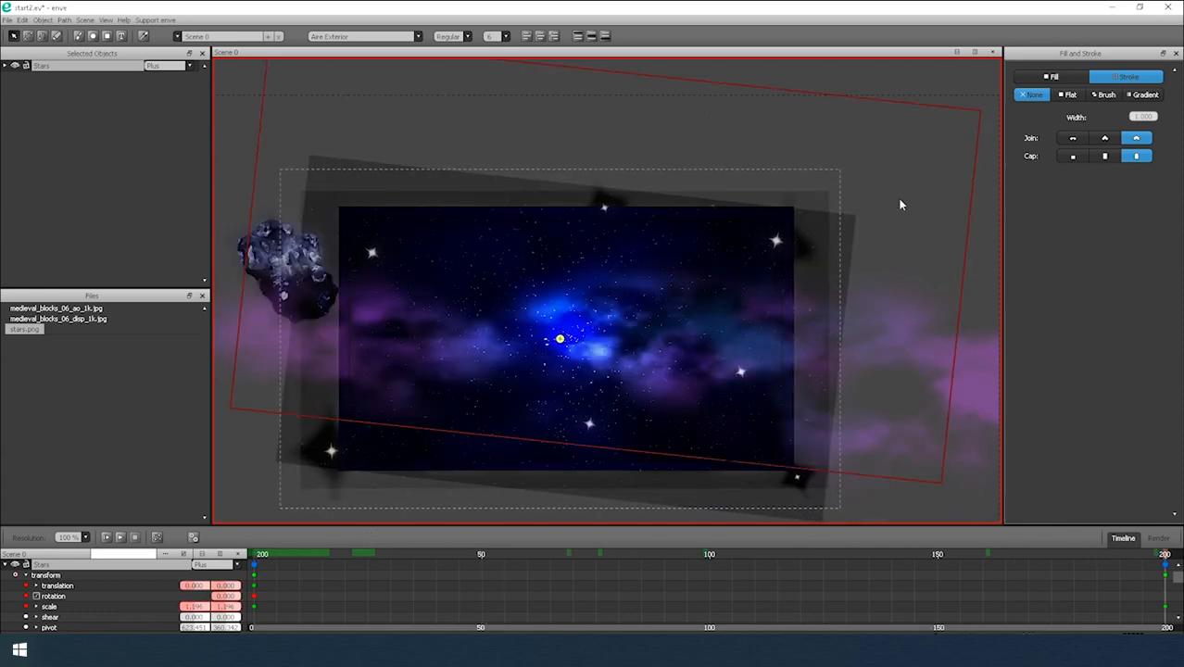
key("r")
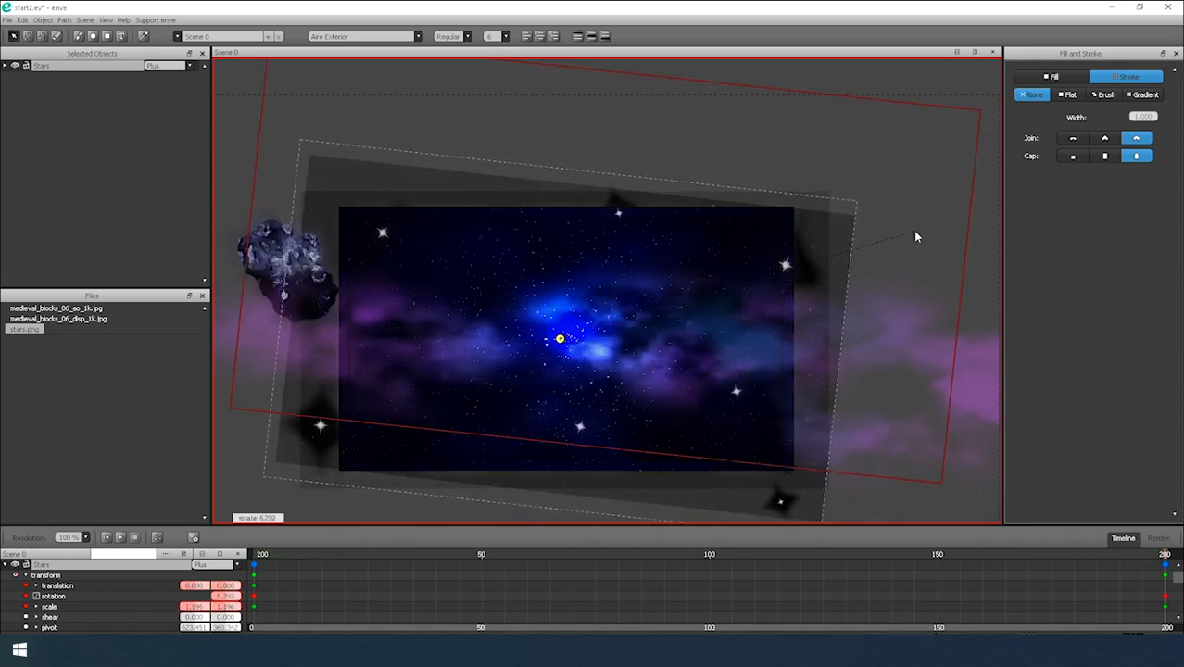
left_click(912, 228)
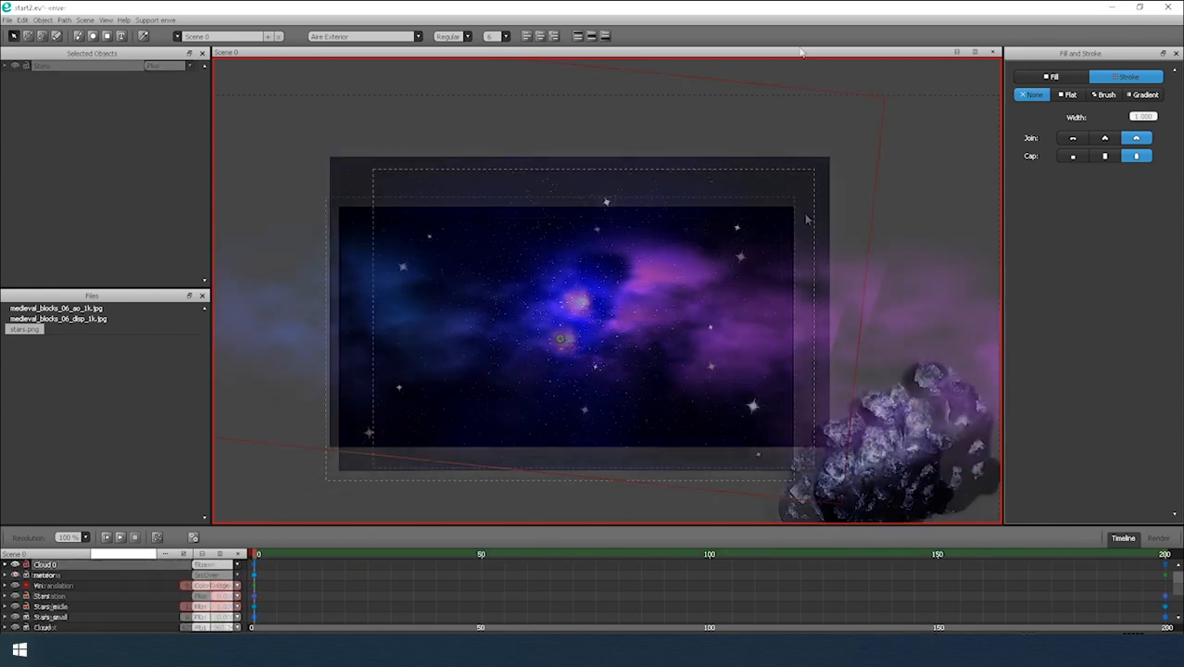
key("space")
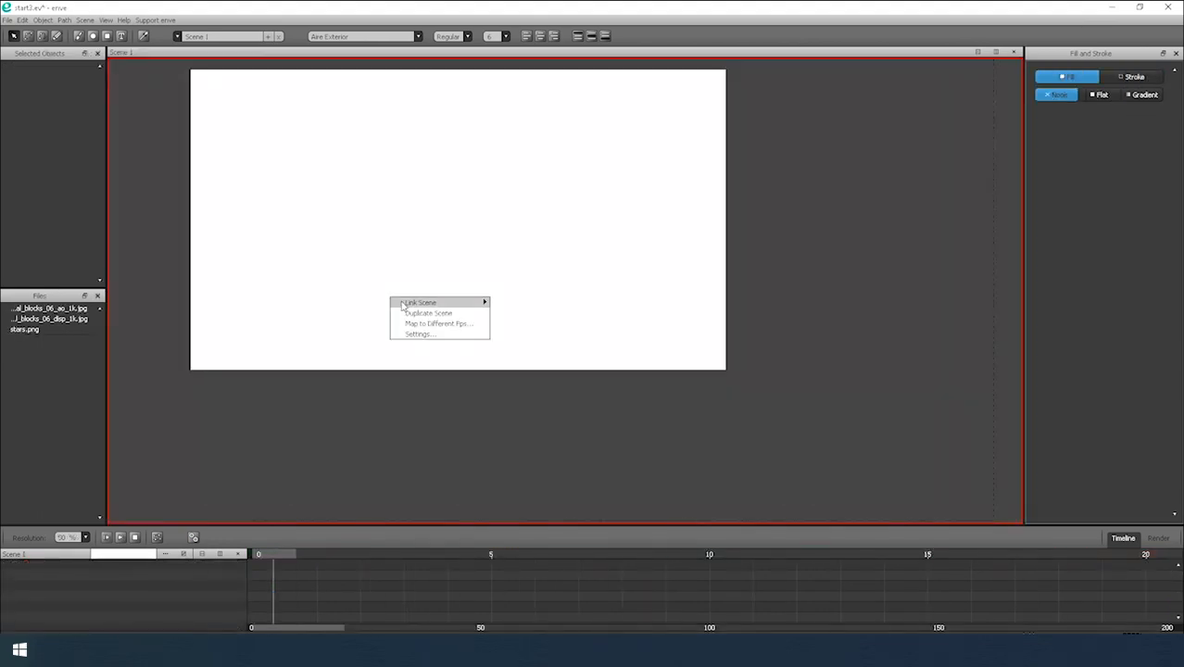
Link Scene 0 into Scene 1, duplicate the link and add a blur raster effect to the duplicate.
left_click(481, 301)
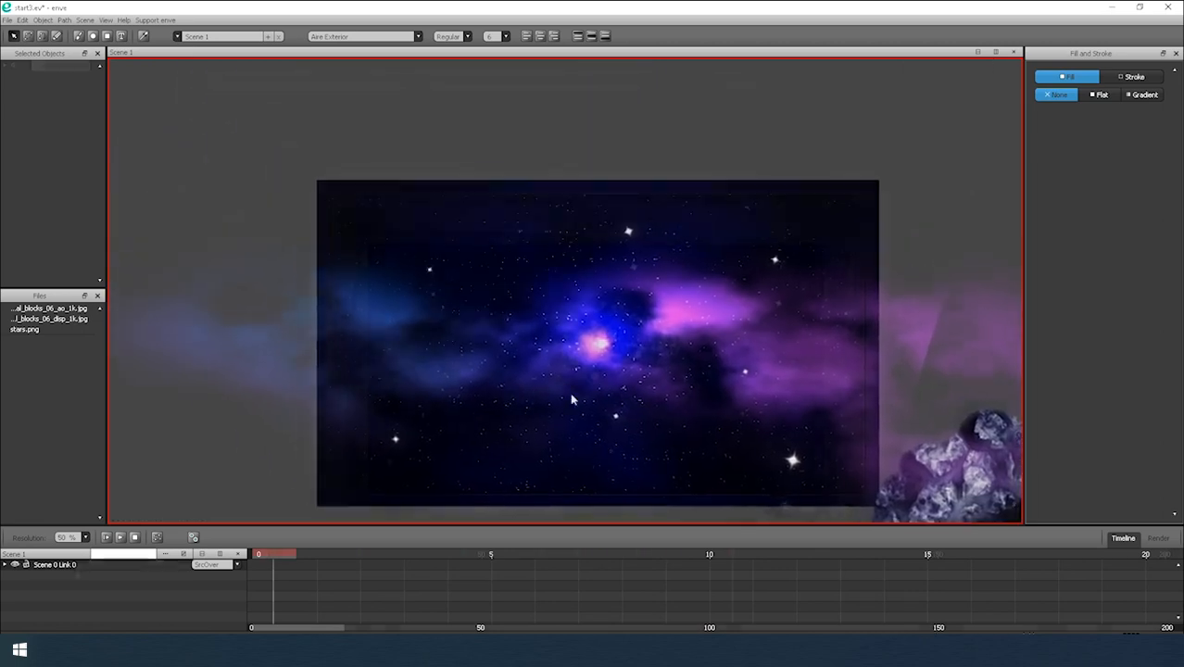
key("ctrl+d")
right_click(62, 569)
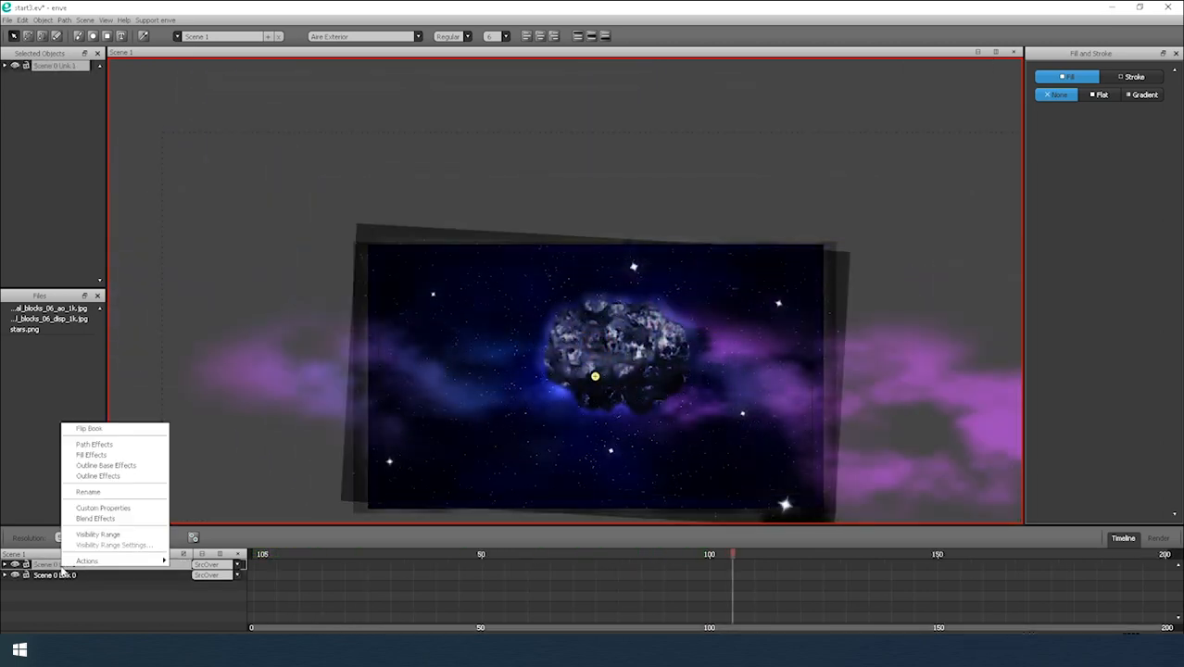
left_click(39, 567)
right_click(48, 568)
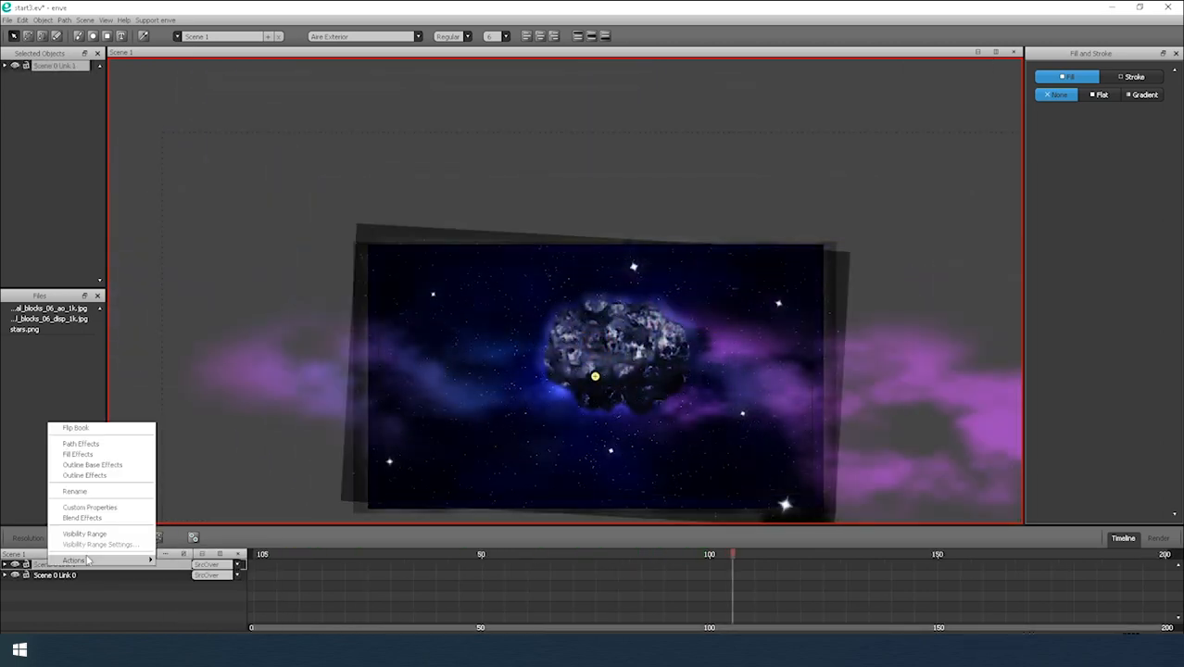
mouse_move(92, 559)
left_click(278, 608)
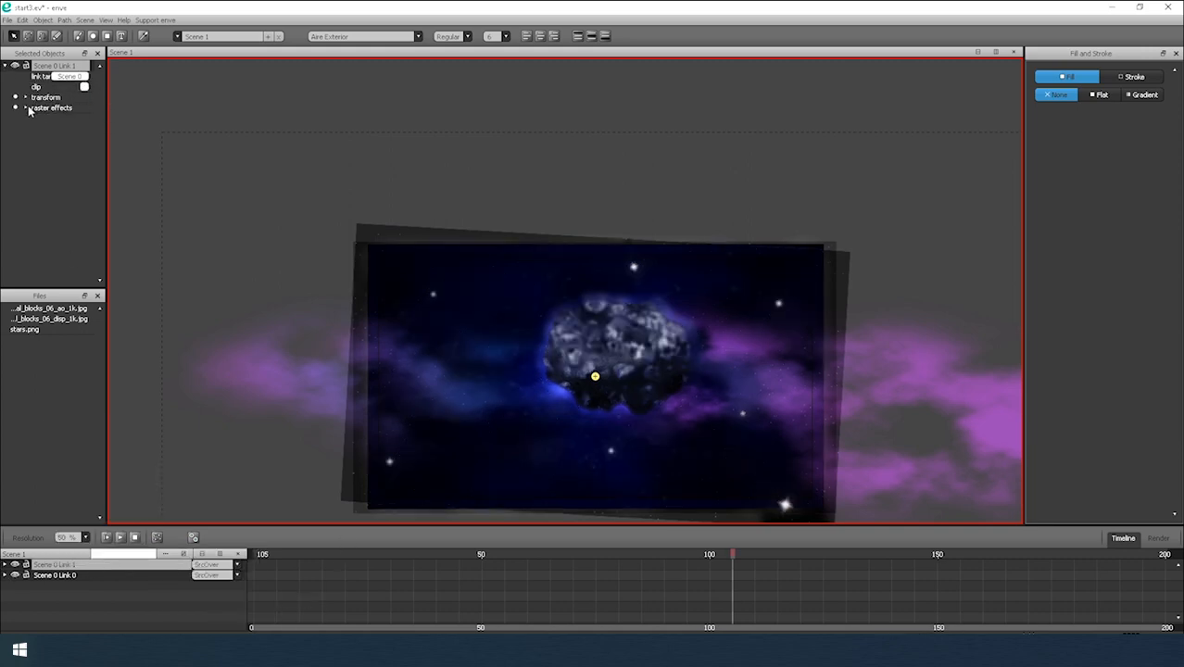
left_click(25, 108)
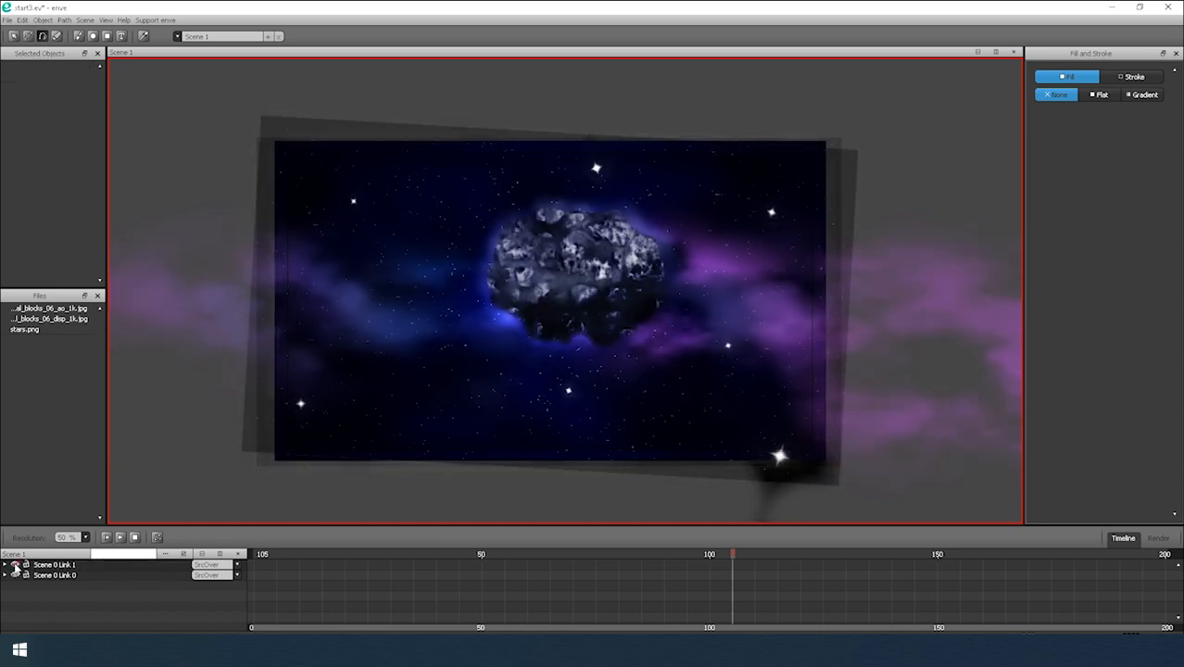
Hide both Scene 0 links and draw a closed, rounded four-node path near the middle of the white canvas.
scroll(477, 341, "up", 5)
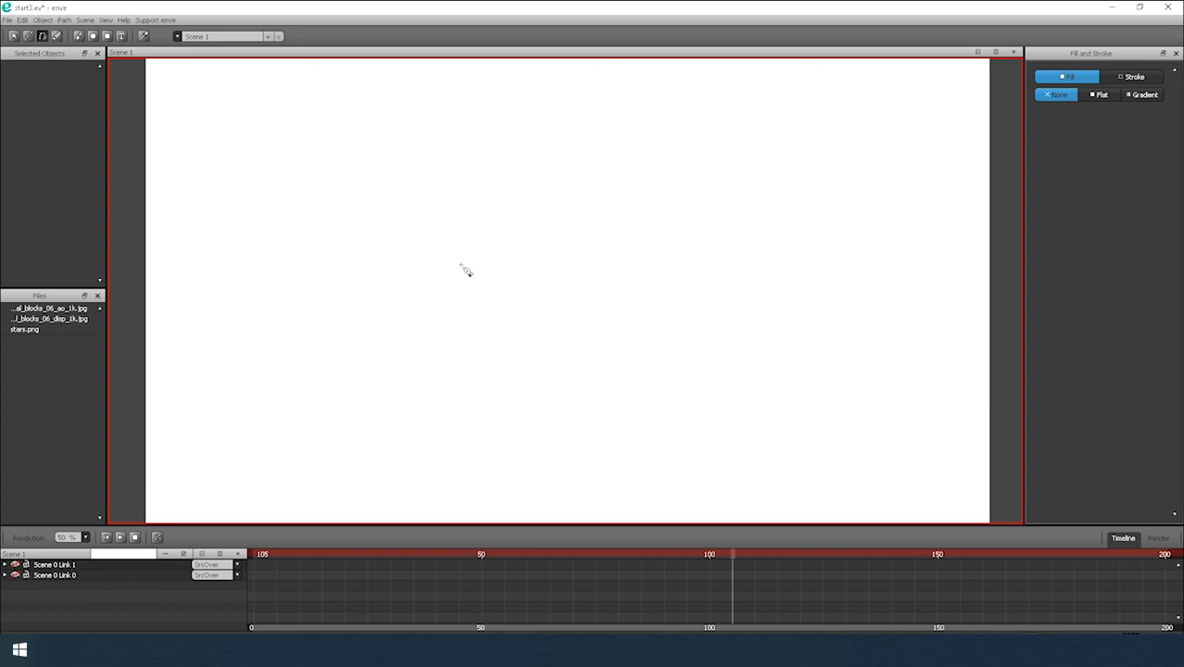
left_click(460, 266)
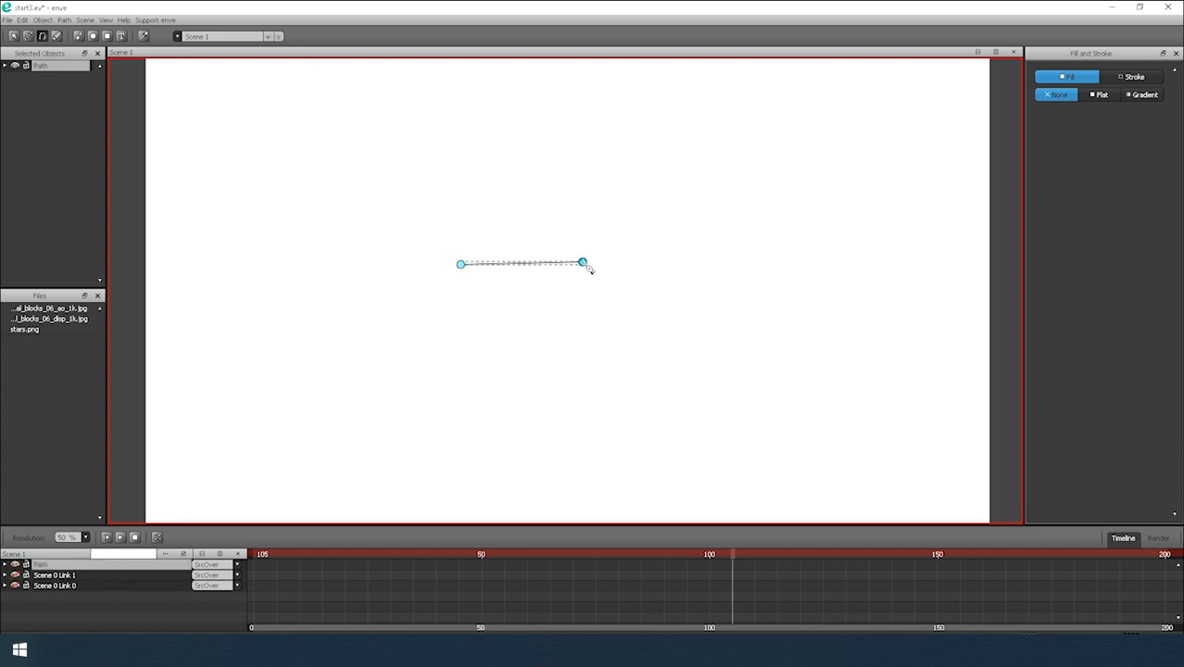
left_click_drag(607, 318, 602, 391)
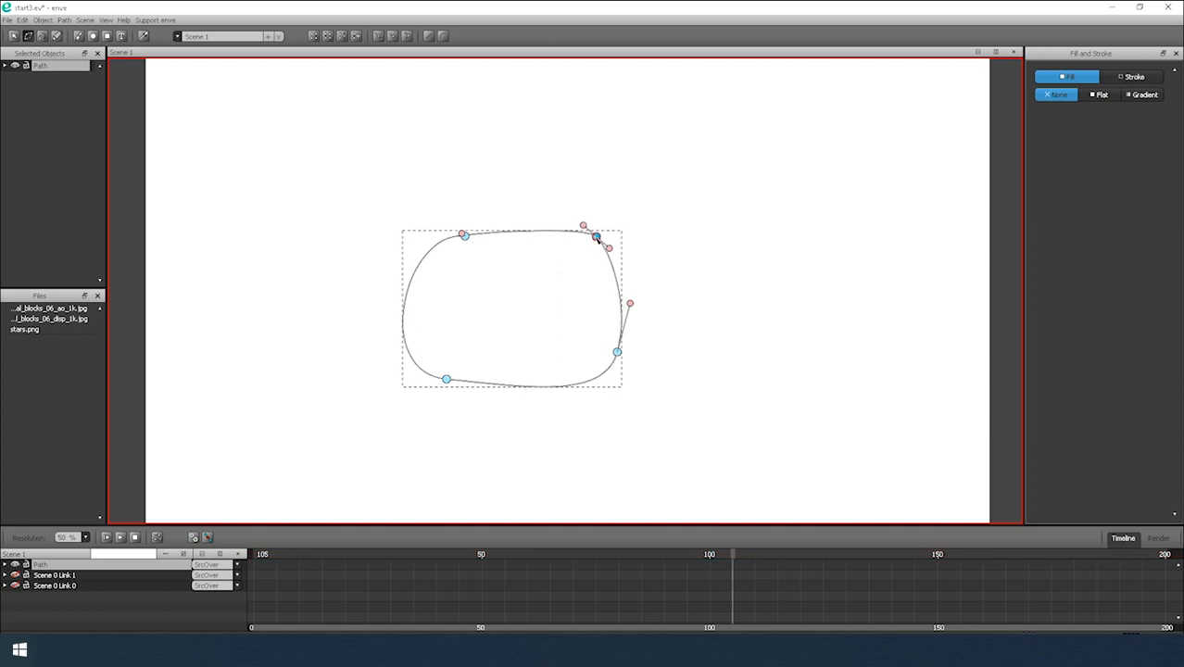
left_click_drag(597, 238, 591, 242)
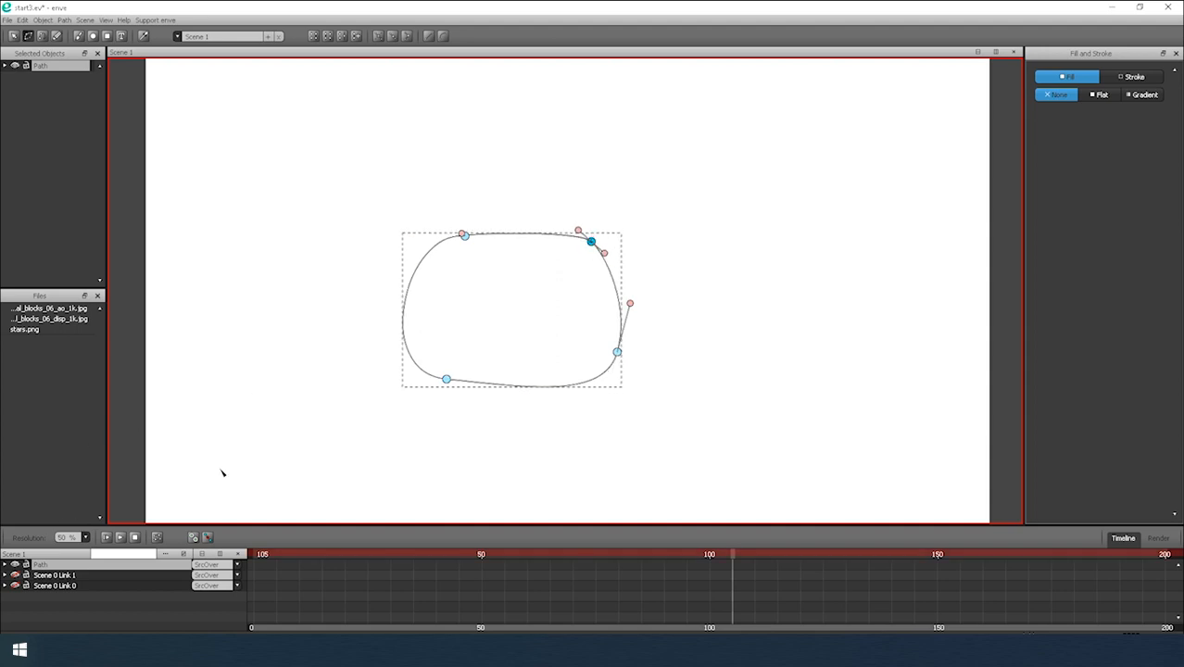
Give the path a flat black fill and add a Spatial Displace fill effect to it.
left_click(1090, 97)
left_click(1134, 75)
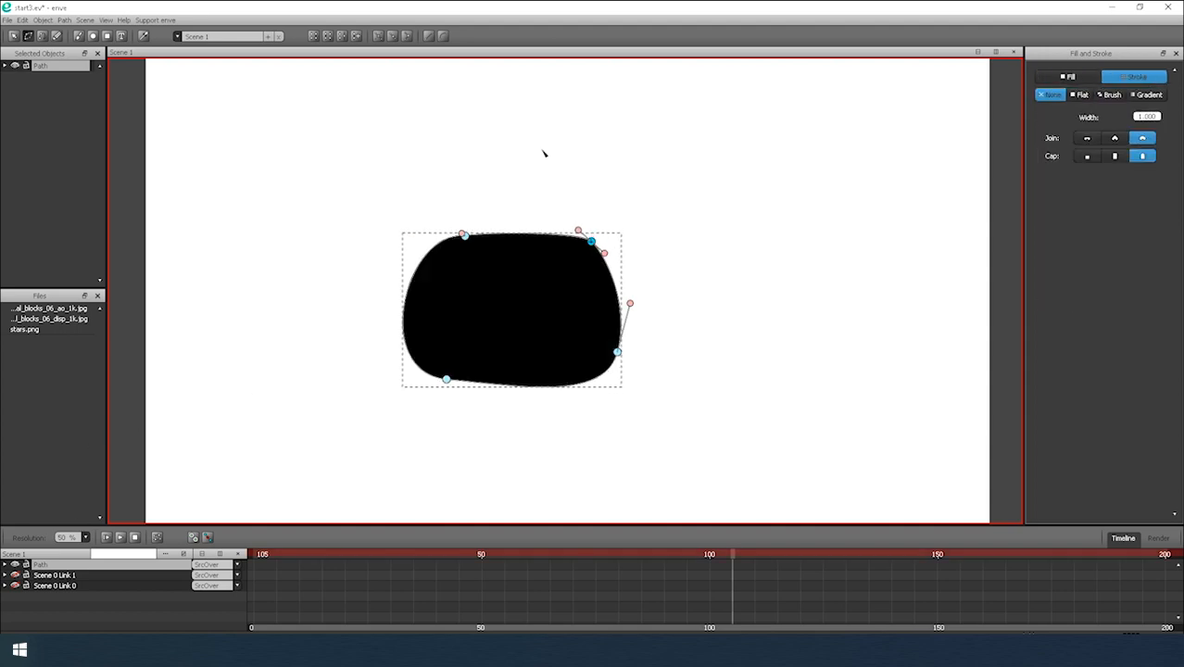
left_click(13, 36)
right_click(481, 306)
mouse_move(533, 415)
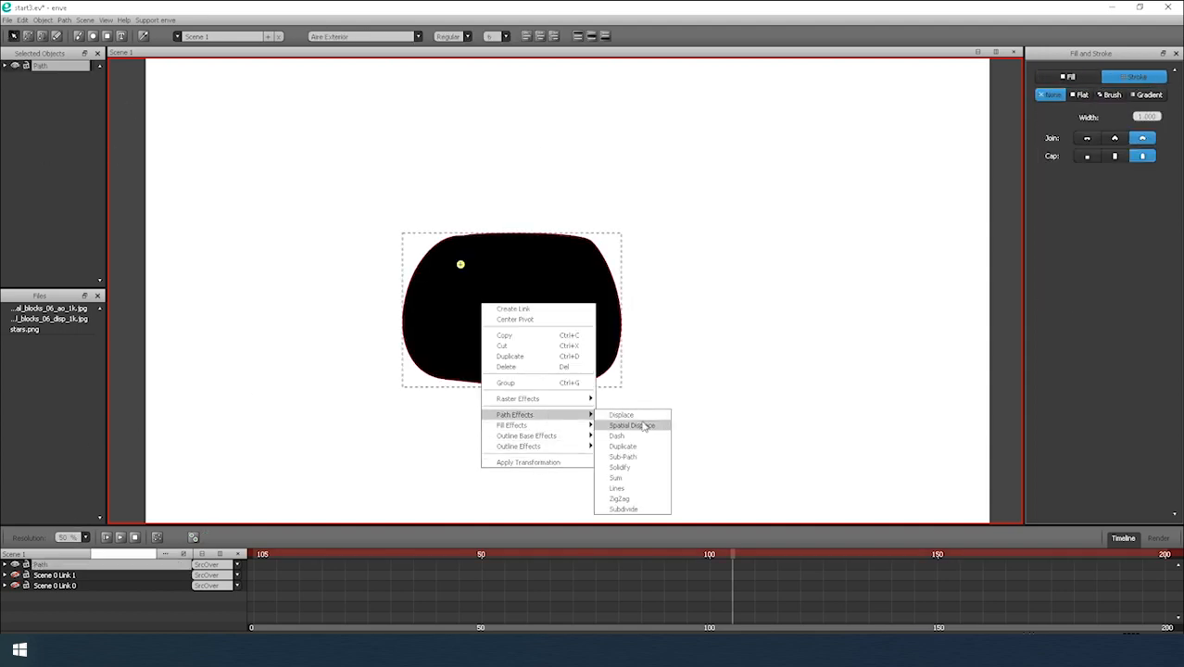
left_click(638, 426)
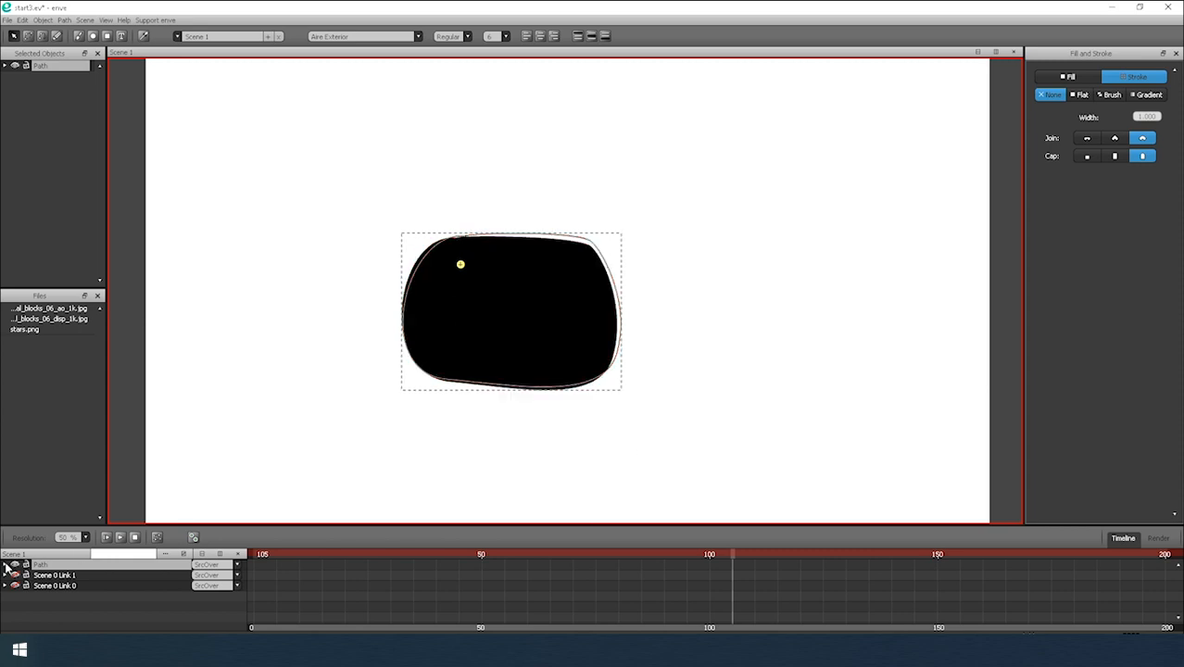
Set the path's spatial displace effect to grid size 8.7 and max deviation 13.4, and enable length inc with segment length 8.1.
left_click(5, 565)
left_click(1070, 77)
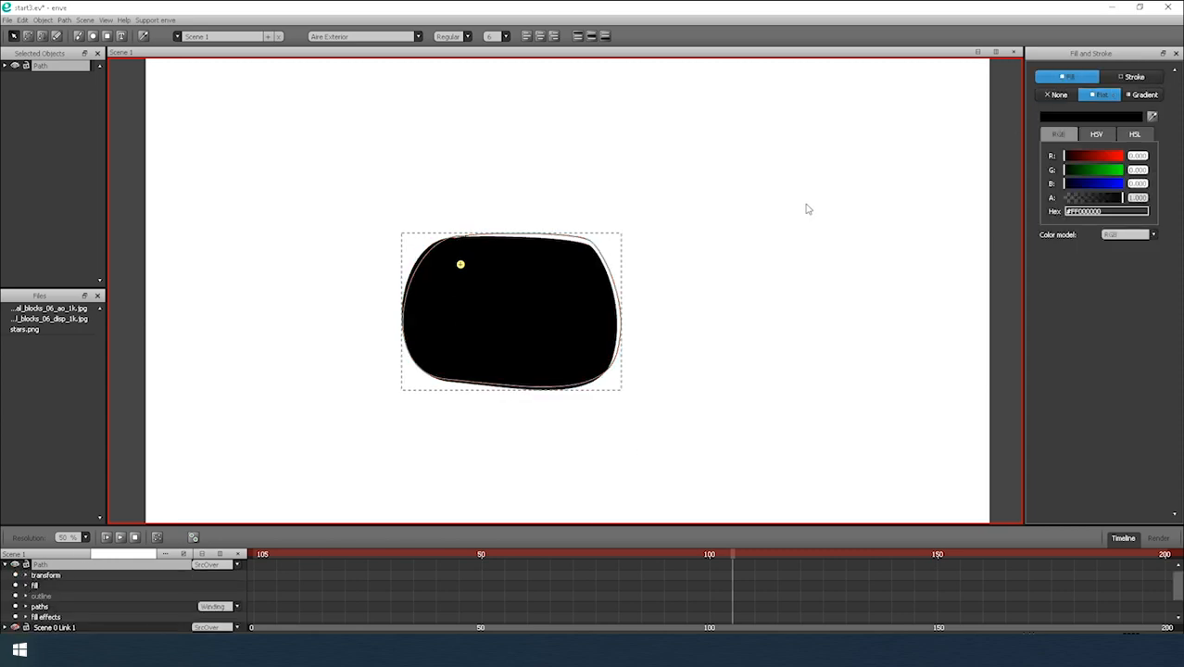
scroll(494, 333, "up", 2)
left_click(26, 617)
scroll(41, 617, "down", 1)
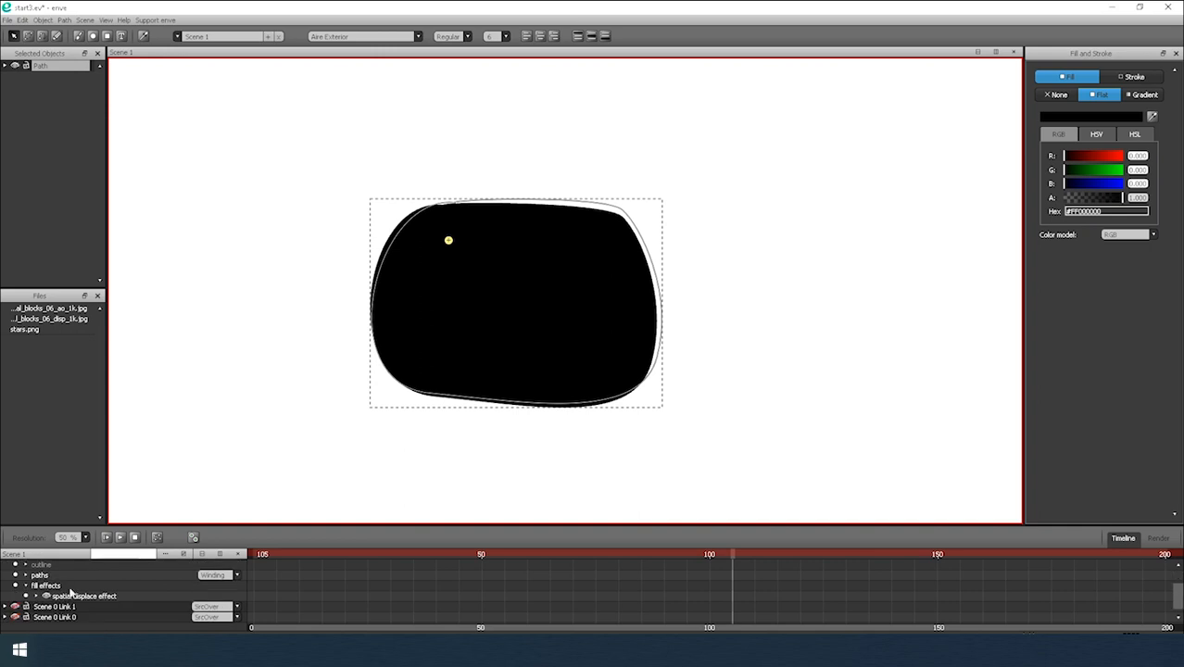
left_click(74, 606)
scroll(63, 566, "up", 1)
left_click(56, 565)
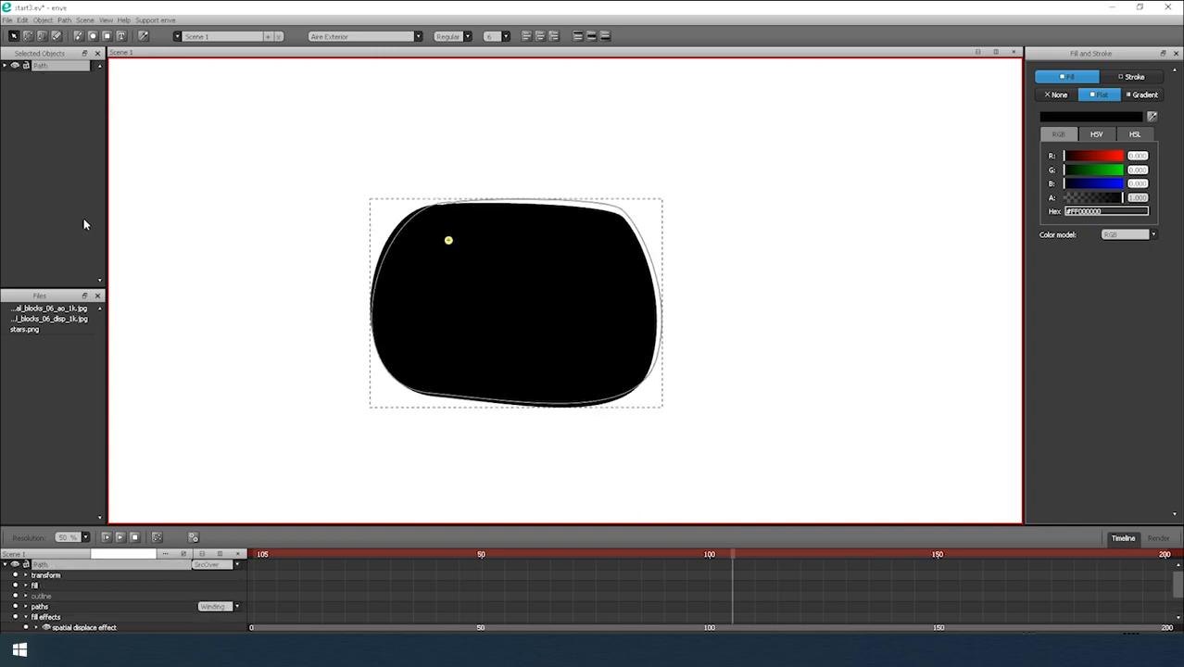
left_click(6, 67)
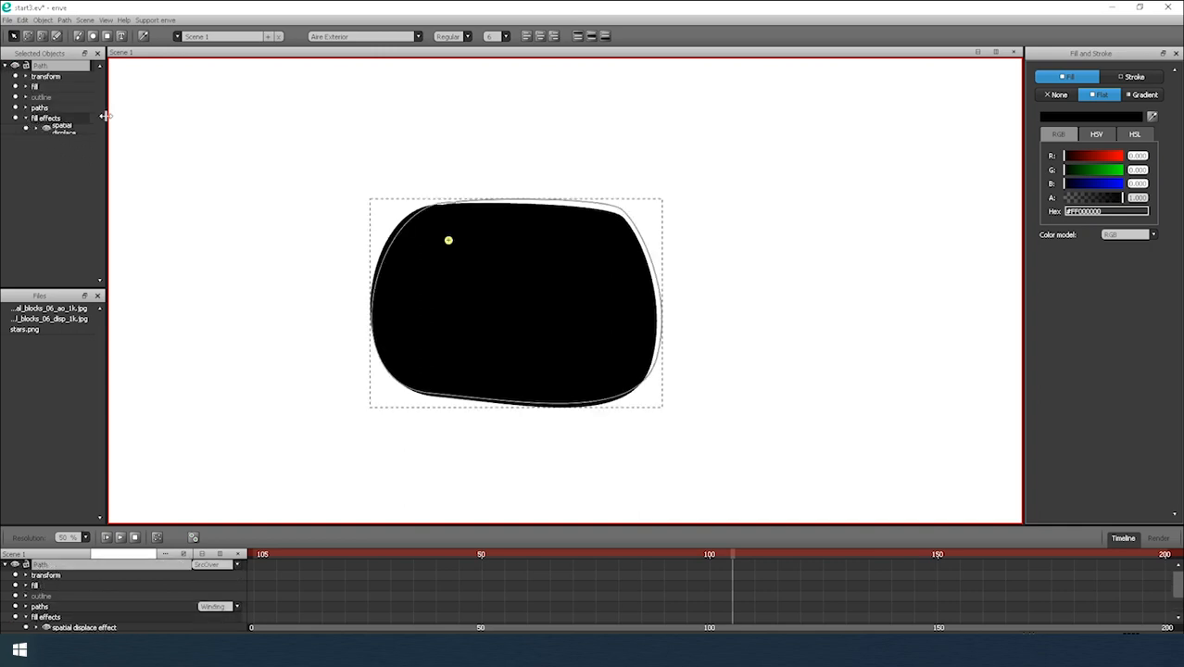
left_click_drag(105, 115, 190, 116)
left_click(37, 128)
left_click(167, 159)
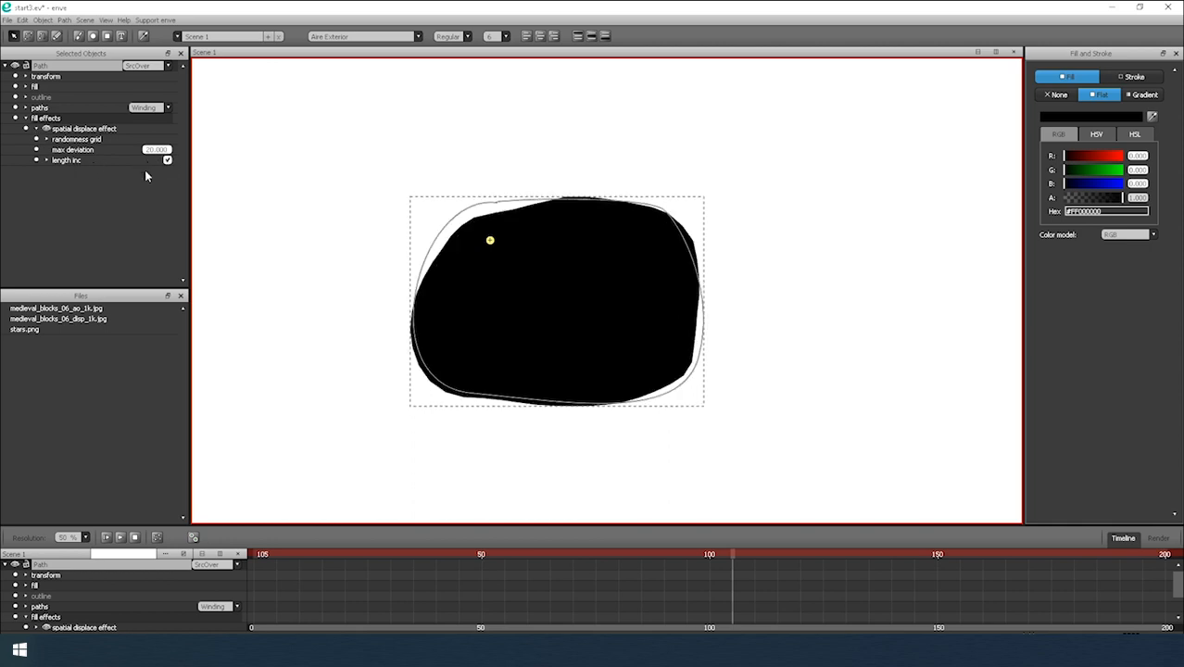
left_click(47, 160)
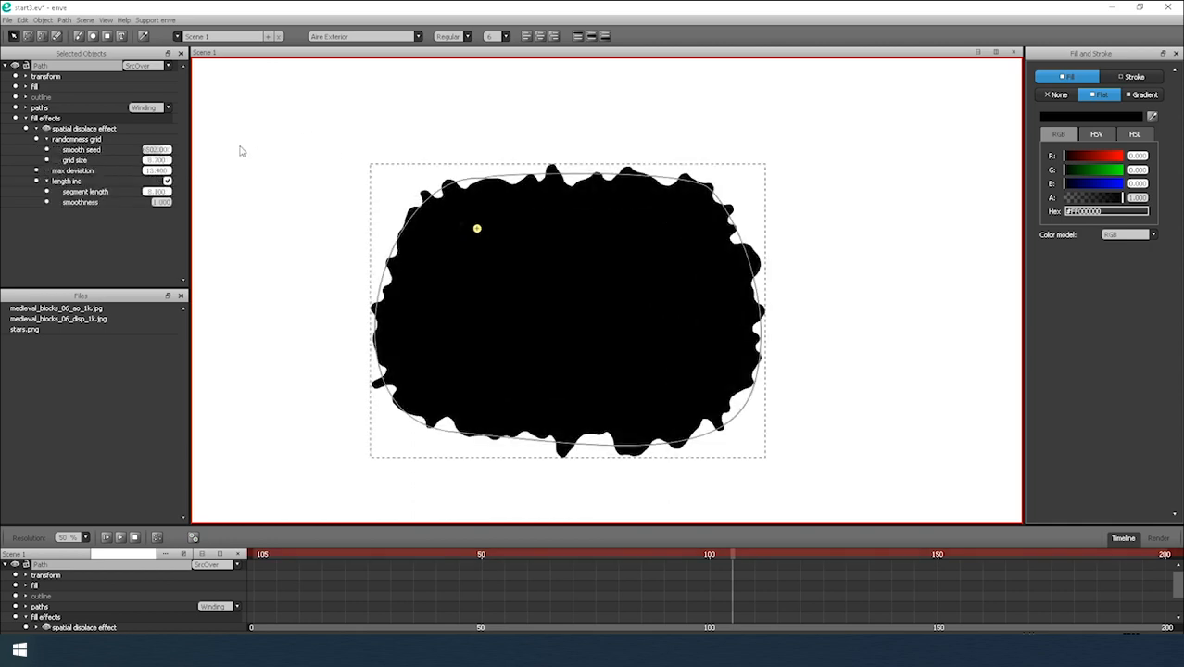
Draw a second closed four-node path with rounded corners over the black displaced shape.
left_click(252, 108)
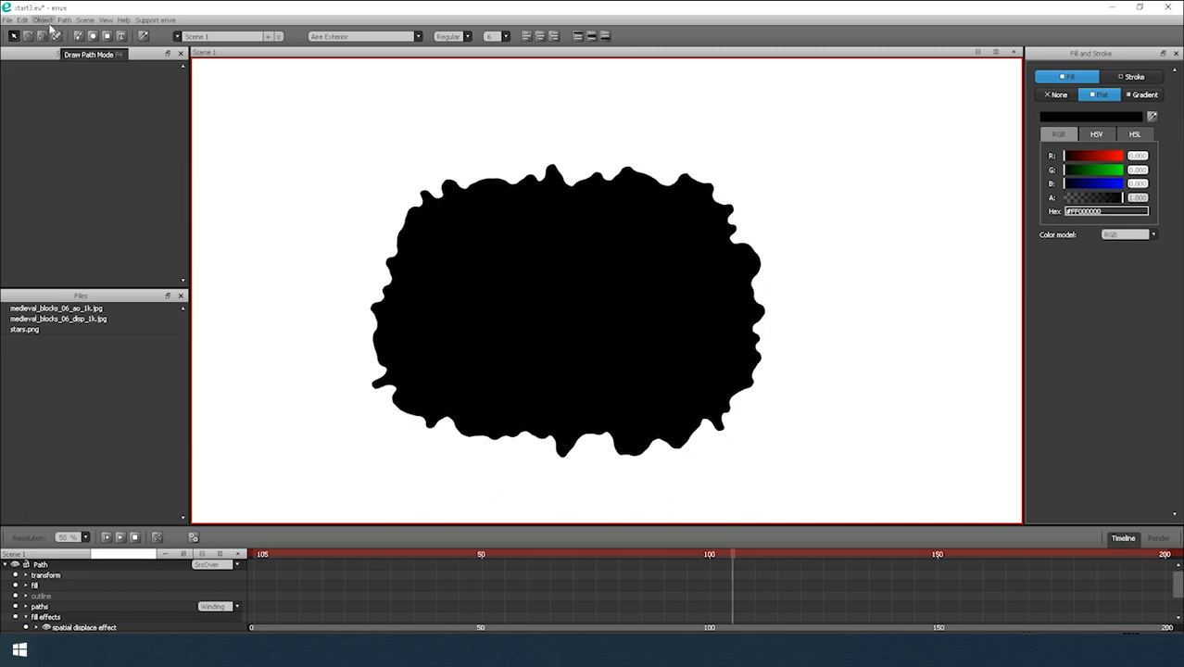
left_click(40, 37)
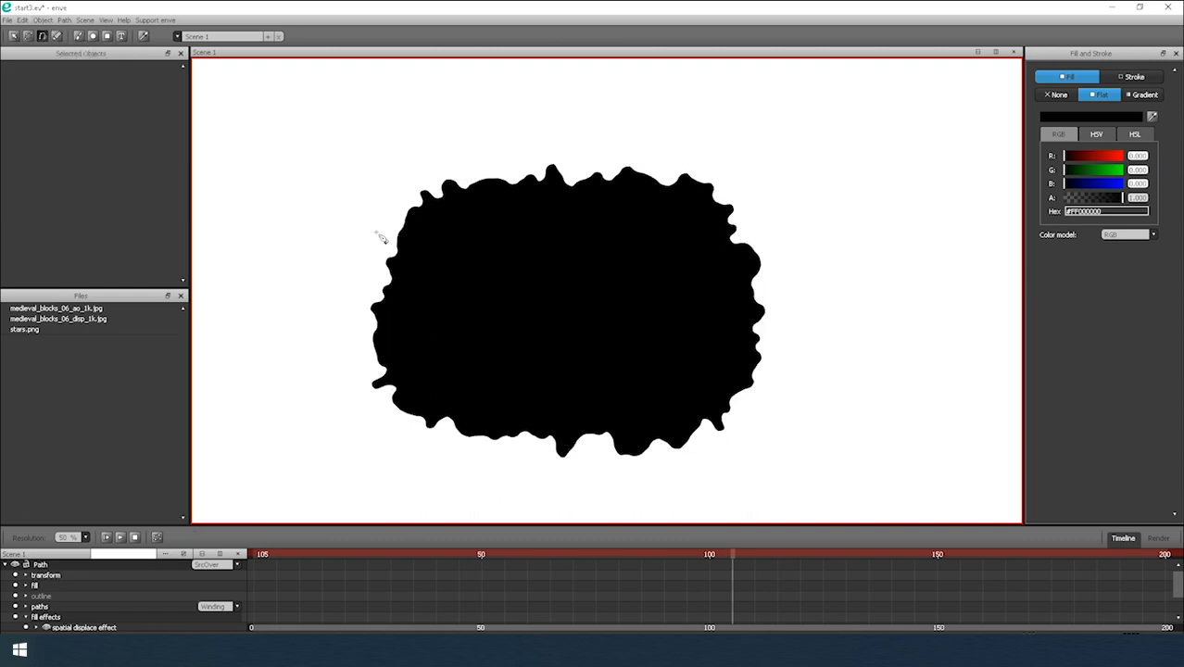
left_click(390, 209)
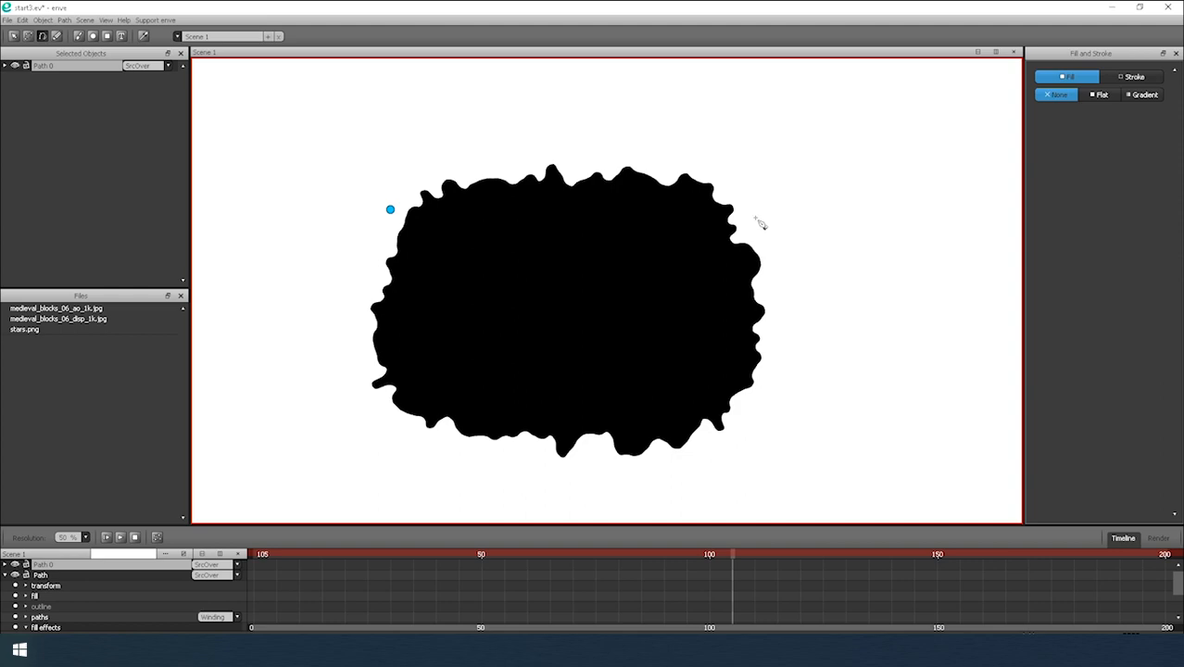
left_click_drag(759, 203, 815, 223)
left_click_drag(742, 446, 709, 449)
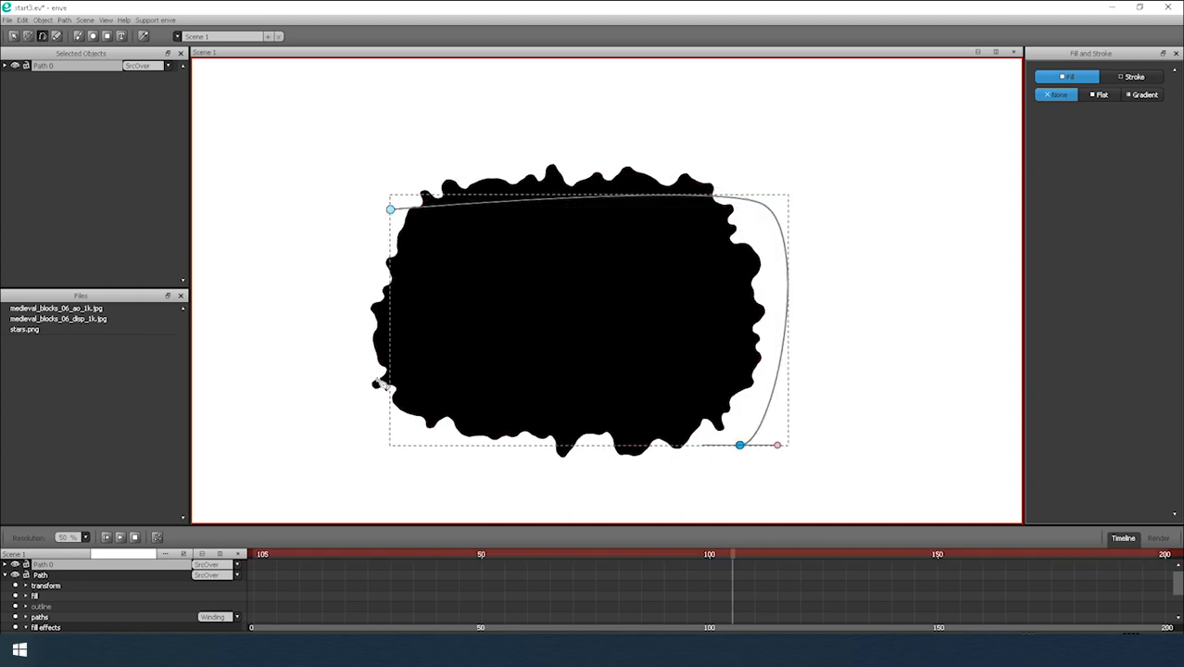
left_click_drag(368, 375, 367, 344)
mouse_move(390, 210)
left_mouse_down()
mouse_move(406, 193)
mouse_move(391, 204)
left_mouse_up()
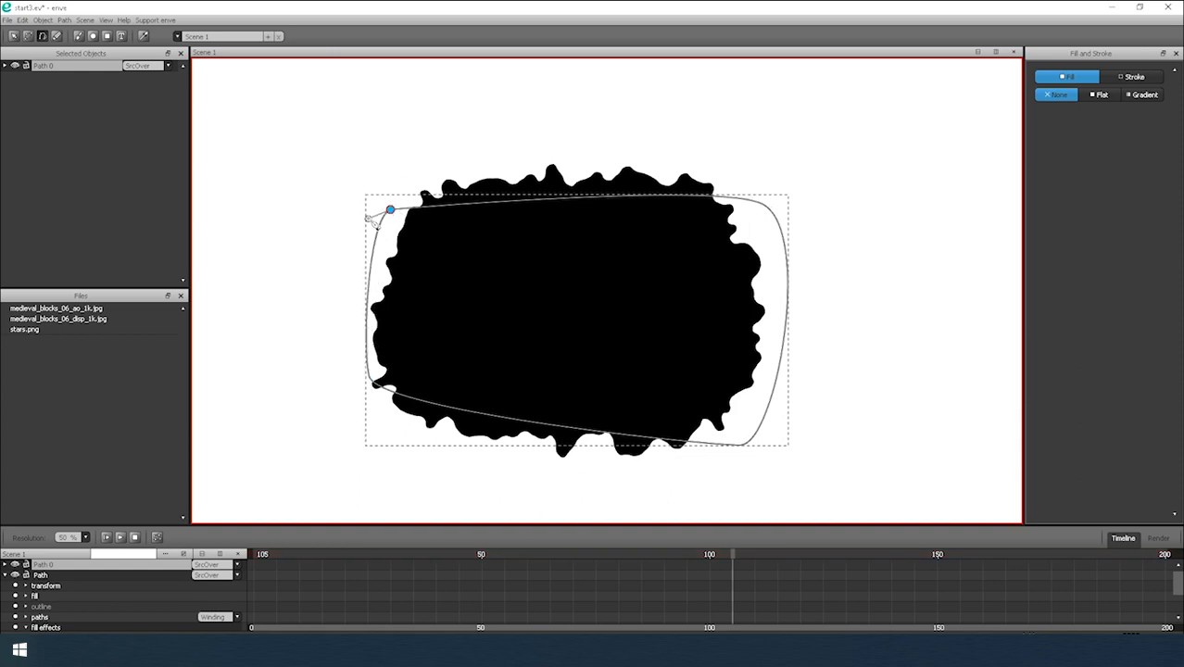
key("F1")
Give the new path a flat green fill (#ff00ff00) without a stroke and shift it slightly to the left.
left_click(1097, 95)
left_click(1130, 77)
left_click(1057, 95)
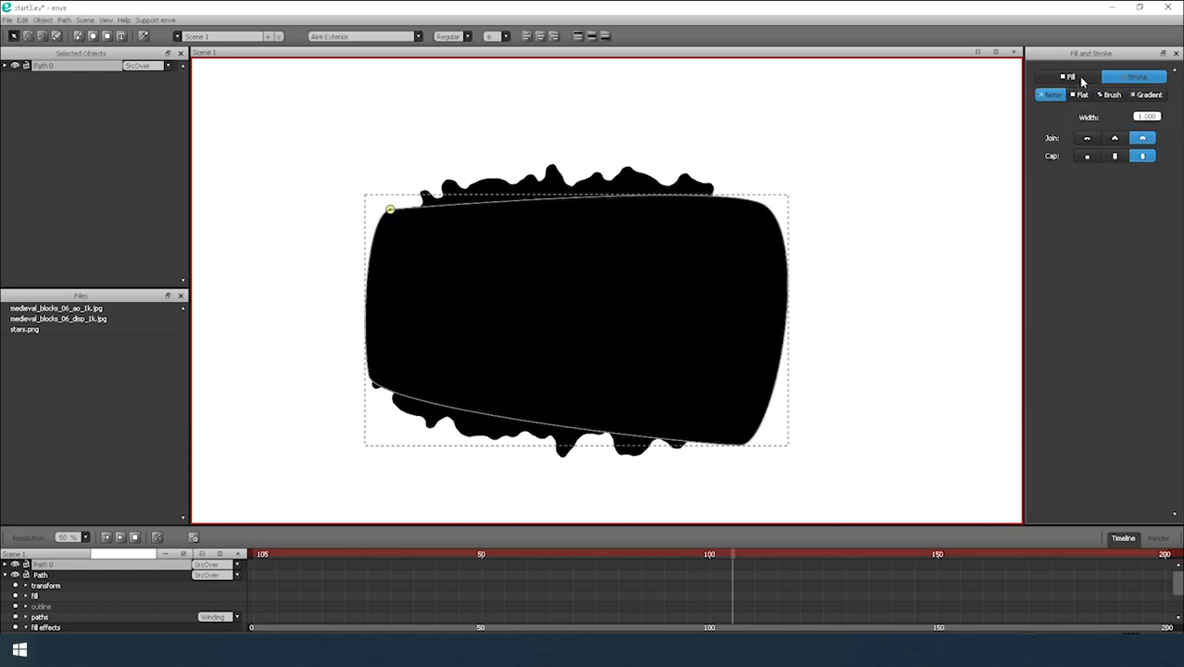
left_click(1079, 77)
left_click_drag(1104, 172, 1126, 170)
left_click(875, 223)
left_click(675, 268)
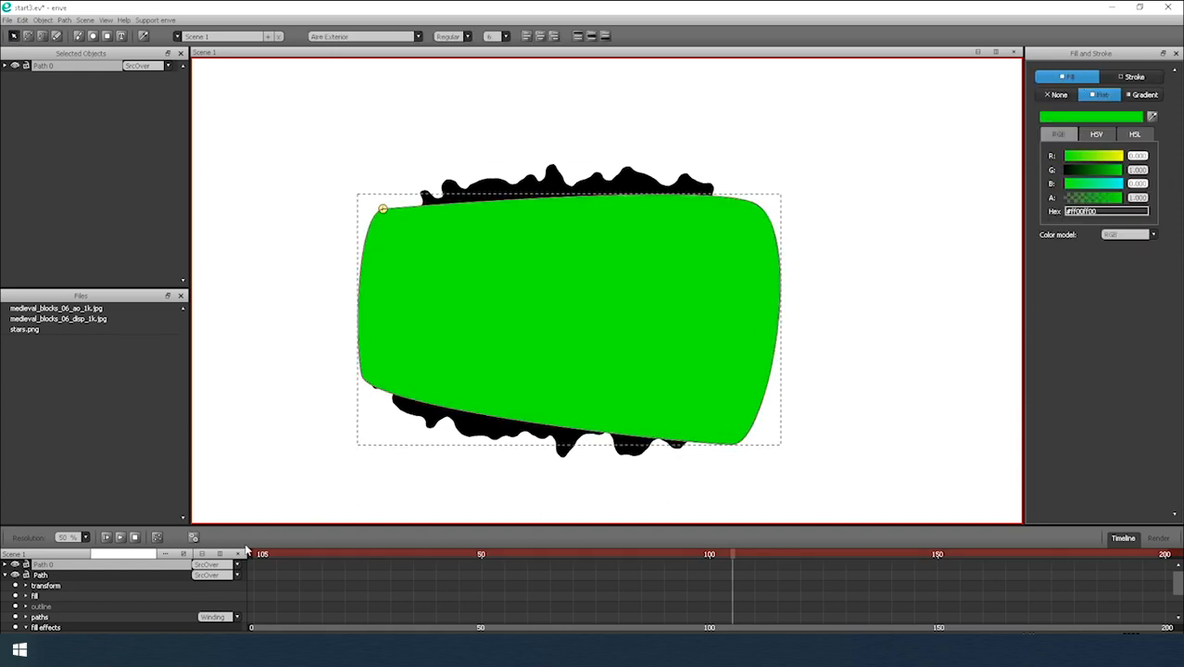
Group the green path with the black displaced path and promote the group to a layer.
left_click(41, 575)
left_click(40, 566)
left_click(40, 574, "shift")
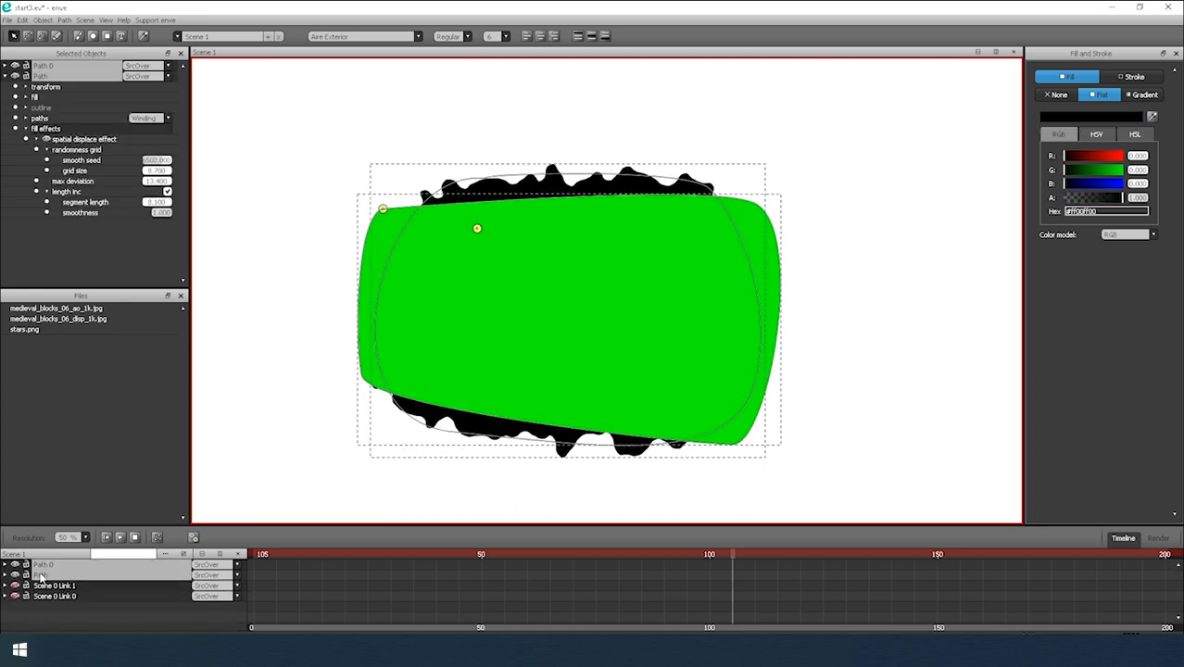
key("ctrl+g")
left_click(185, 566)
Set the blend mode of the green Path 0 inside the layer to DstIn.
left_click(15, 565)
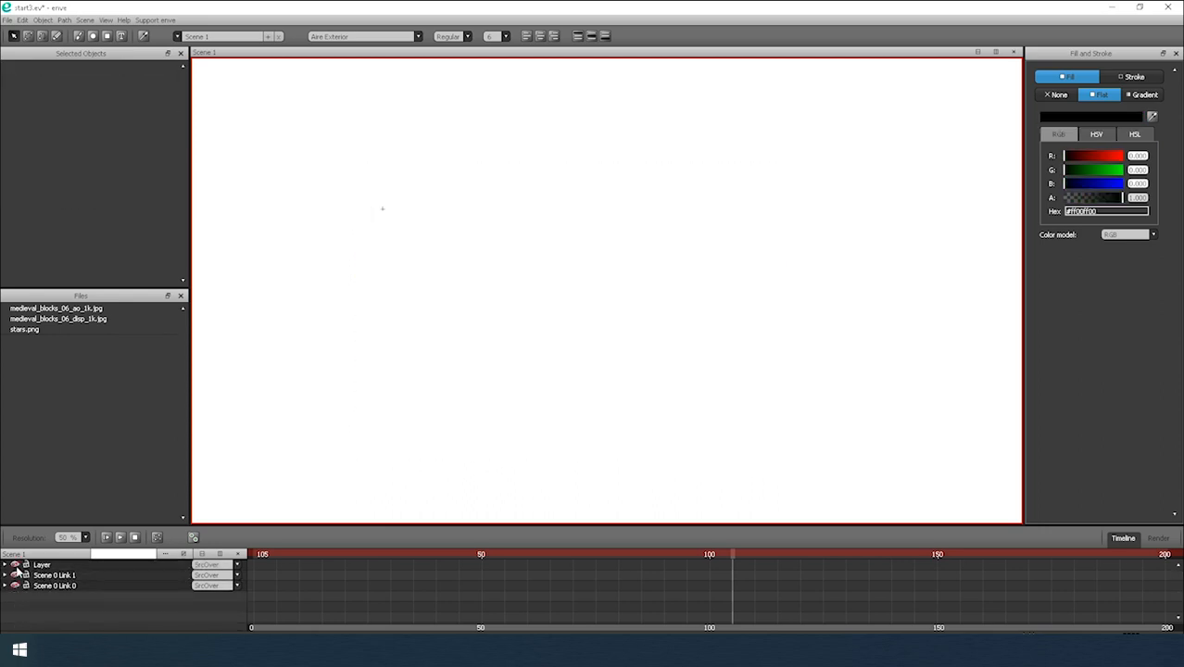
left_click(5, 564)
left_click(16, 565)
left_click(53, 586)
left_click(213, 585)
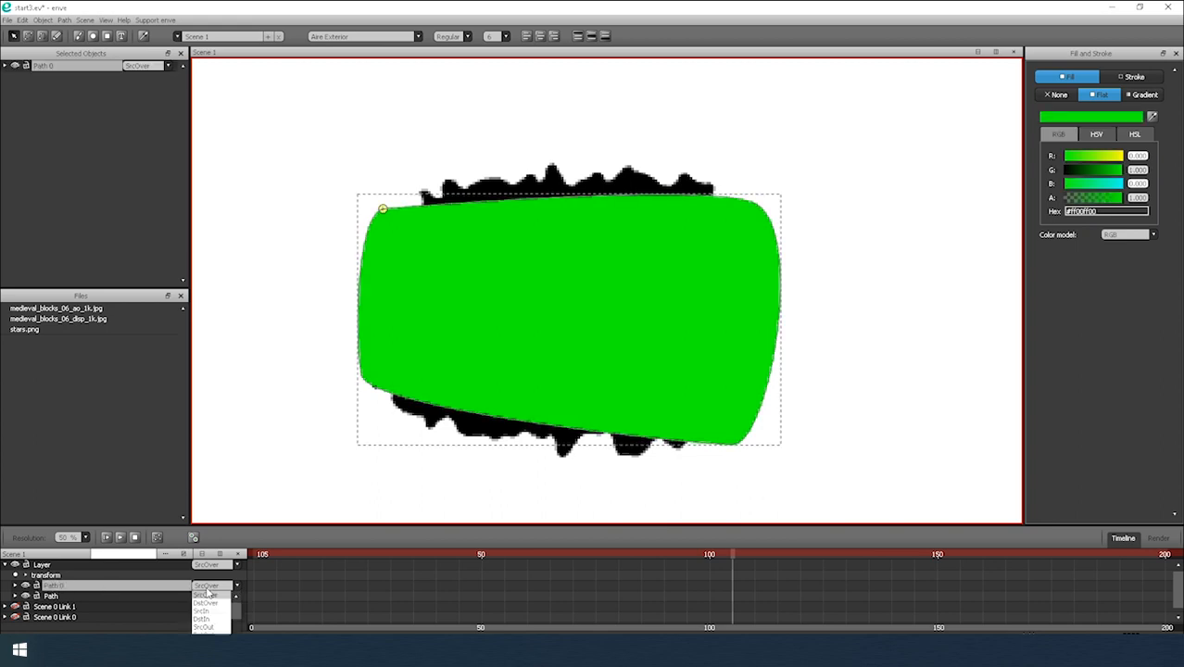
left_click(206, 620)
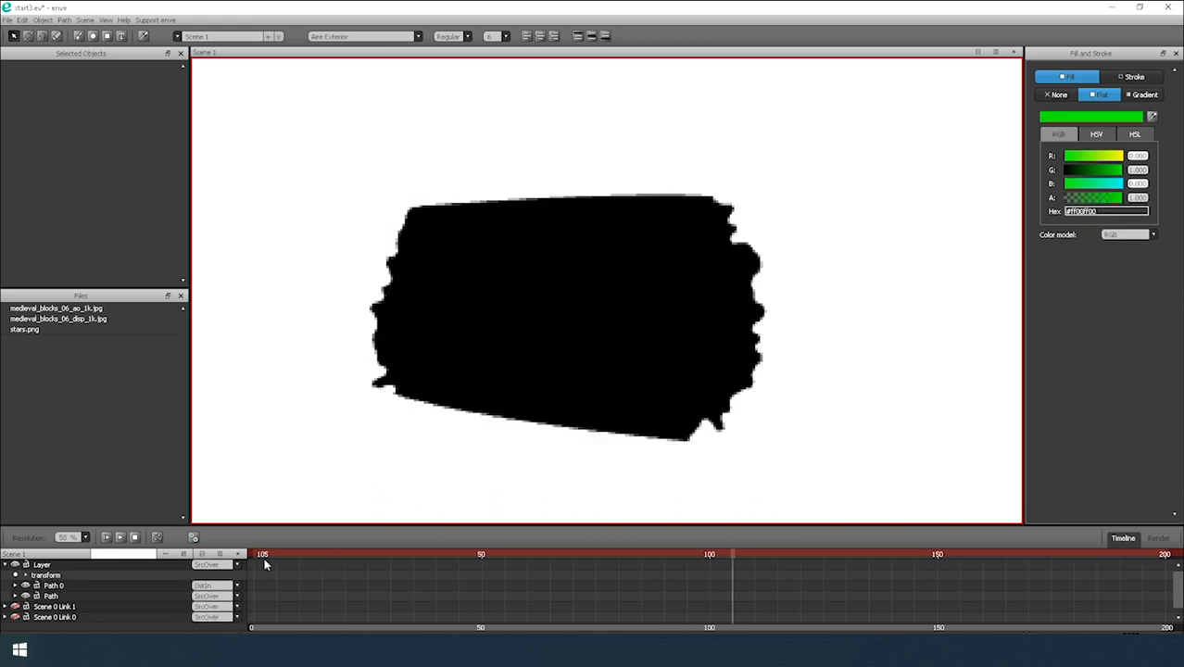
Add a blur raster effect to the layer and set its radius to 16.4.
right_click(35, 564)
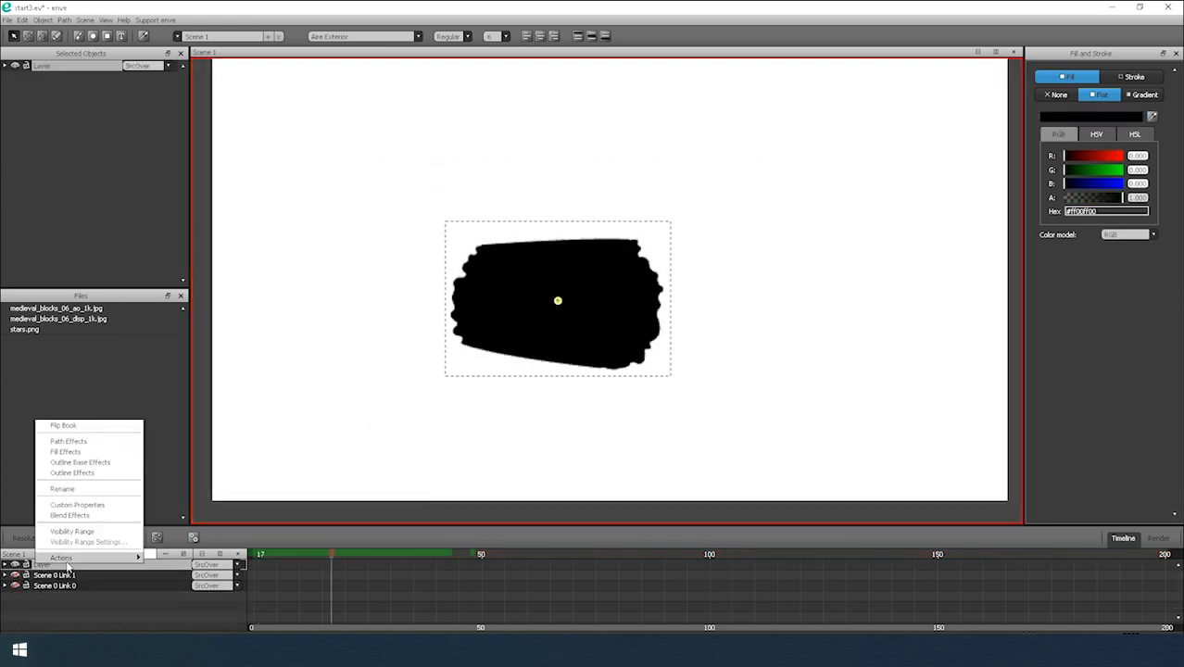
mouse_move(67, 559)
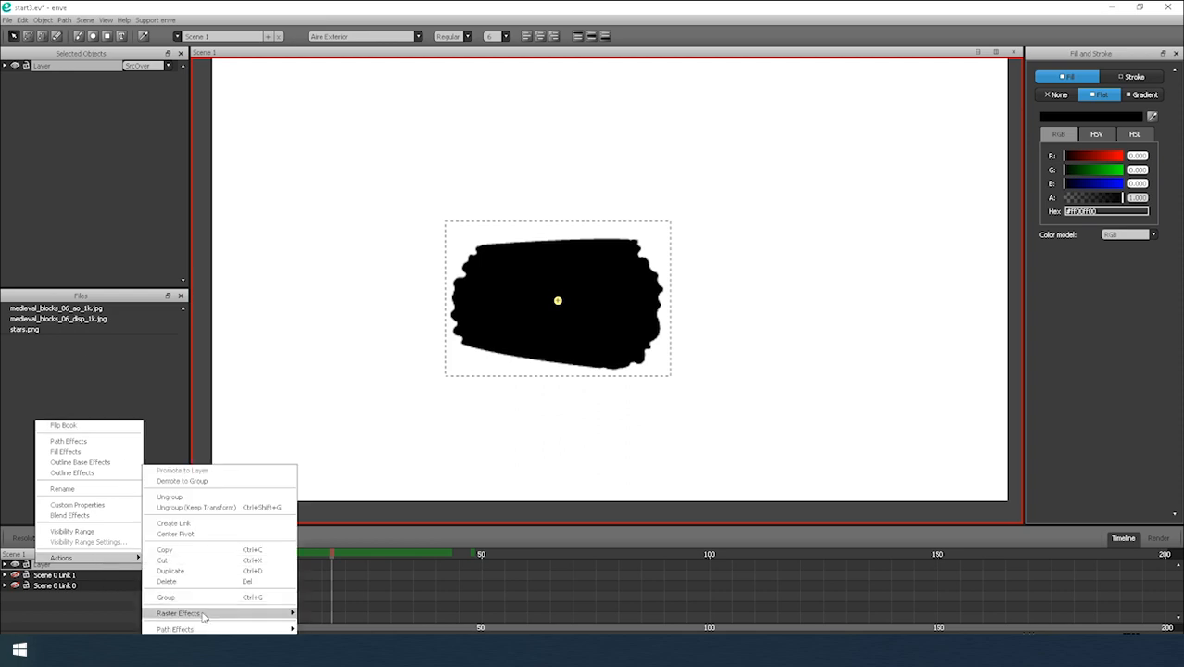
mouse_move(203, 612)
left_click(318, 609)
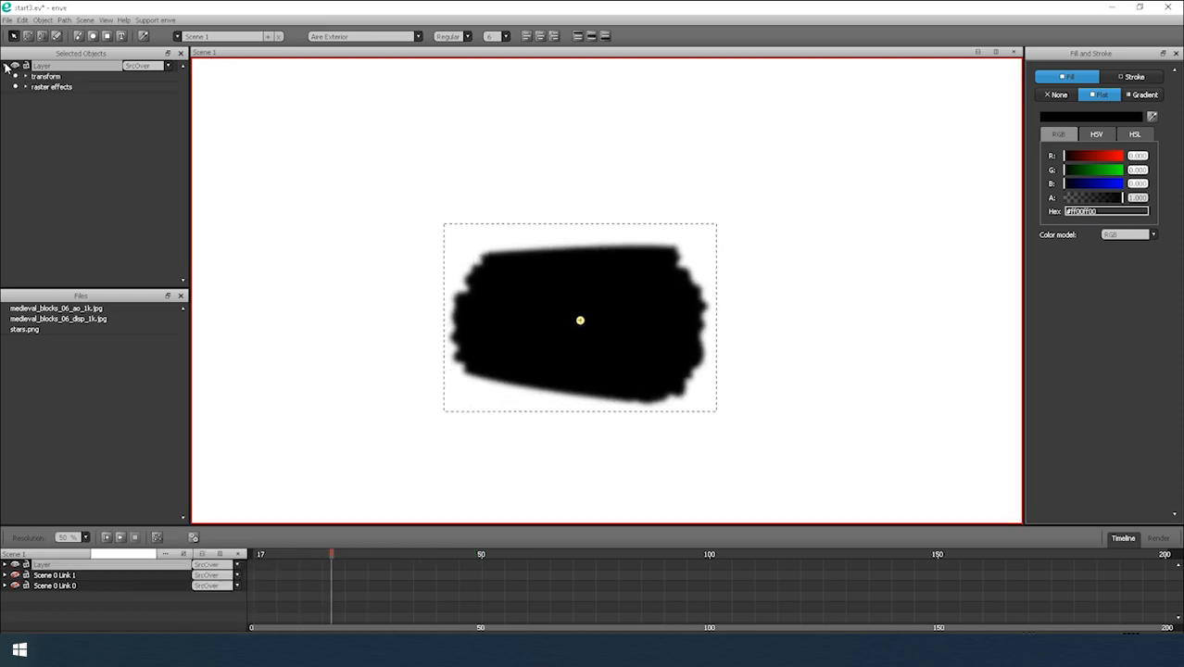
left_click_drag(158, 97, 180, 98)
Set the spatial displace effect's max deviation on the black path to 16.1 and preview the animation.
left_click(5, 564)
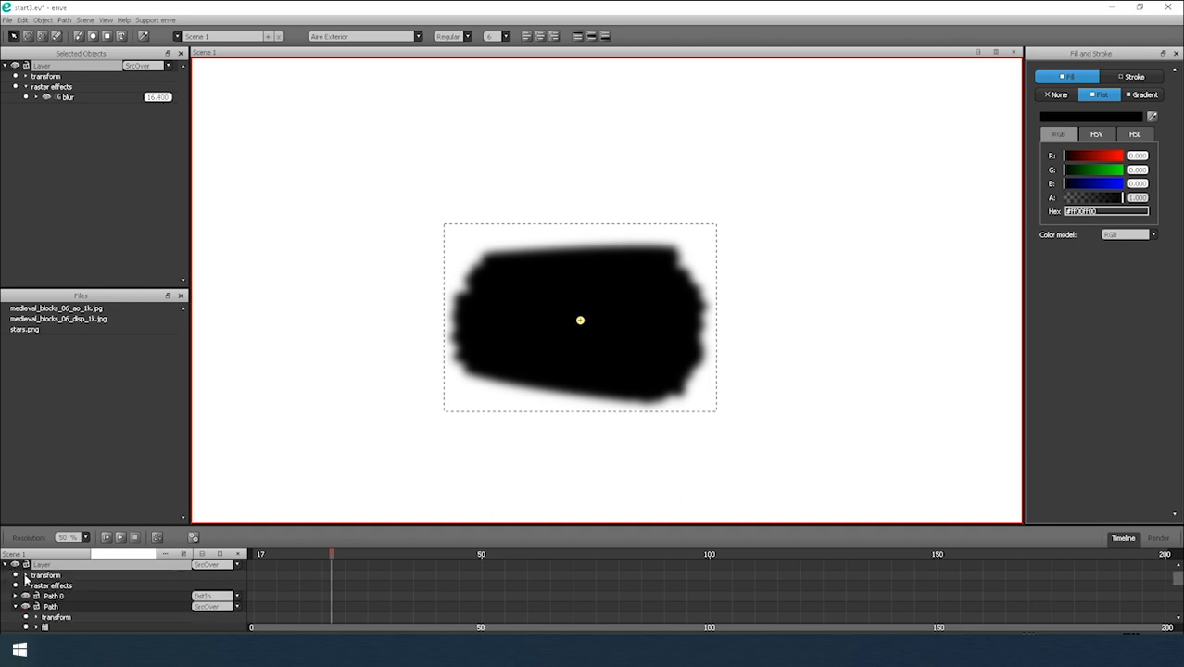
left_click(15, 607)
left_click(55, 598)
left_click(49, 607)
left_click(15, 606)
scroll(19, 613, "down", 1)
scroll(19, 613, "down", 2)
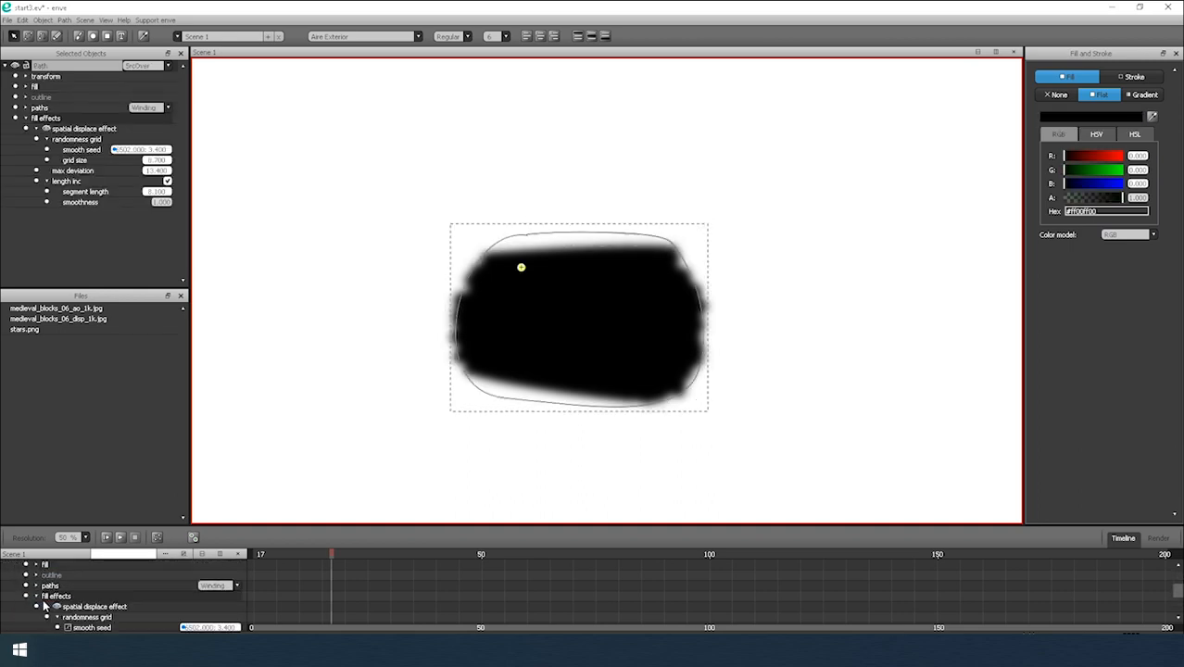
left_click_drag(225, 607, 243, 575)
scroll(228, 585, "down", 1)
scroll(89, 600, "up", 4)
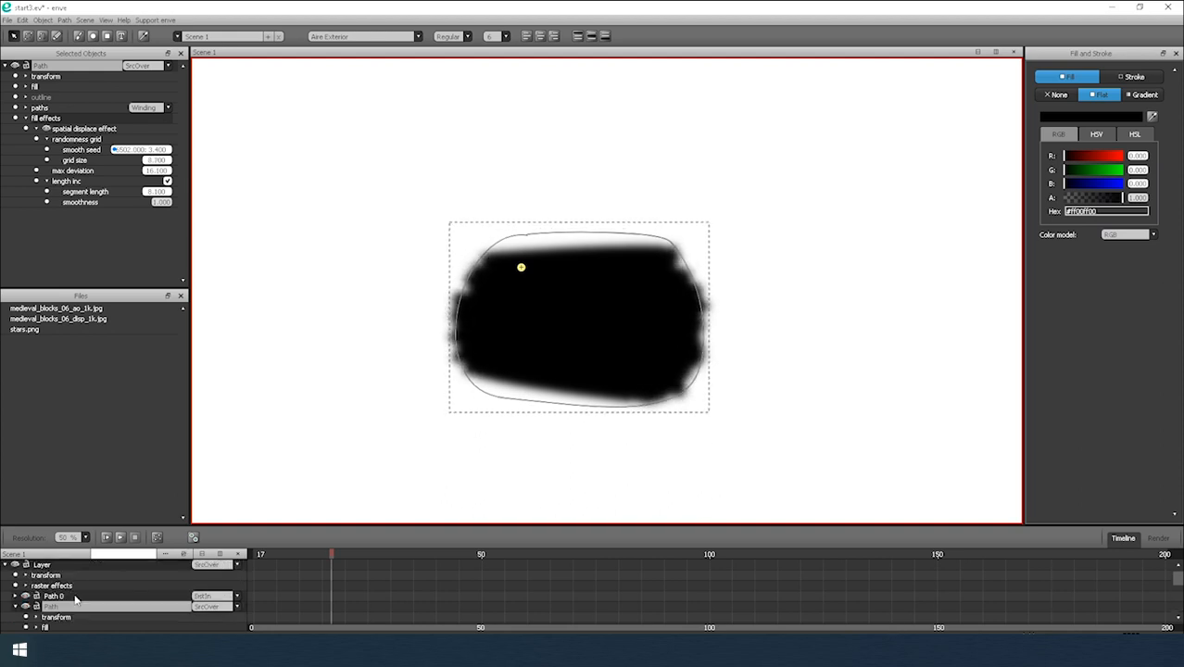
left_click(16, 607)
left_click(238, 383)
key("space")
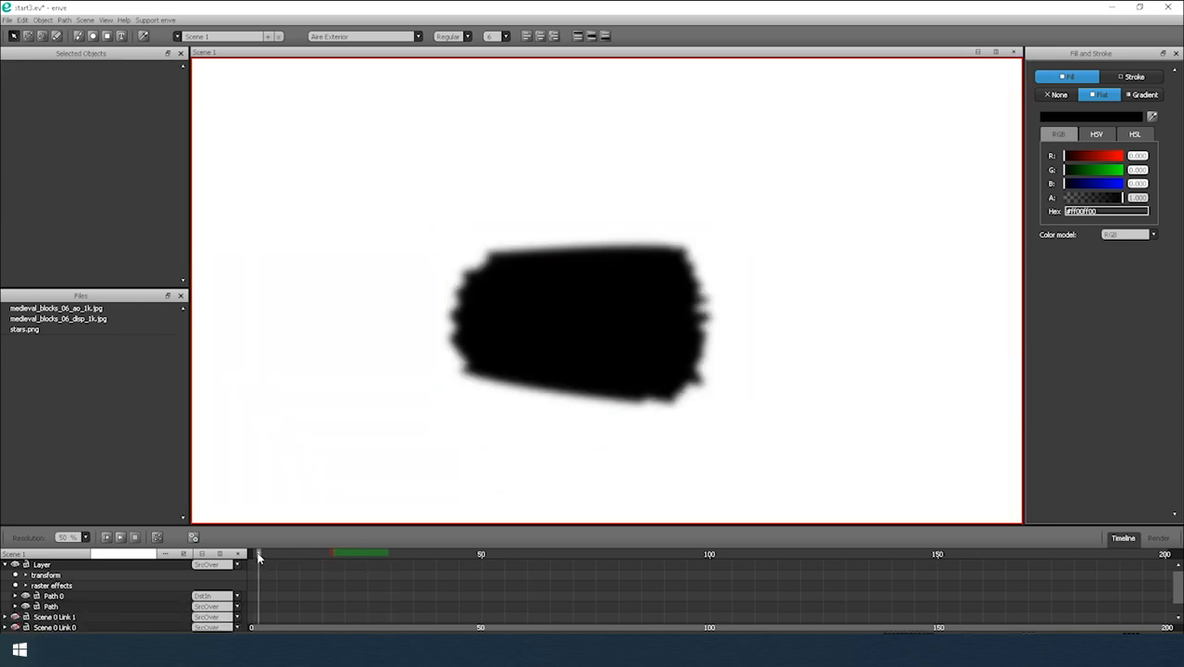
Group the blurred layer together with Scene 0 Link 1.
left_click(5, 565)
left_click(38, 566)
left_click(42, 575)
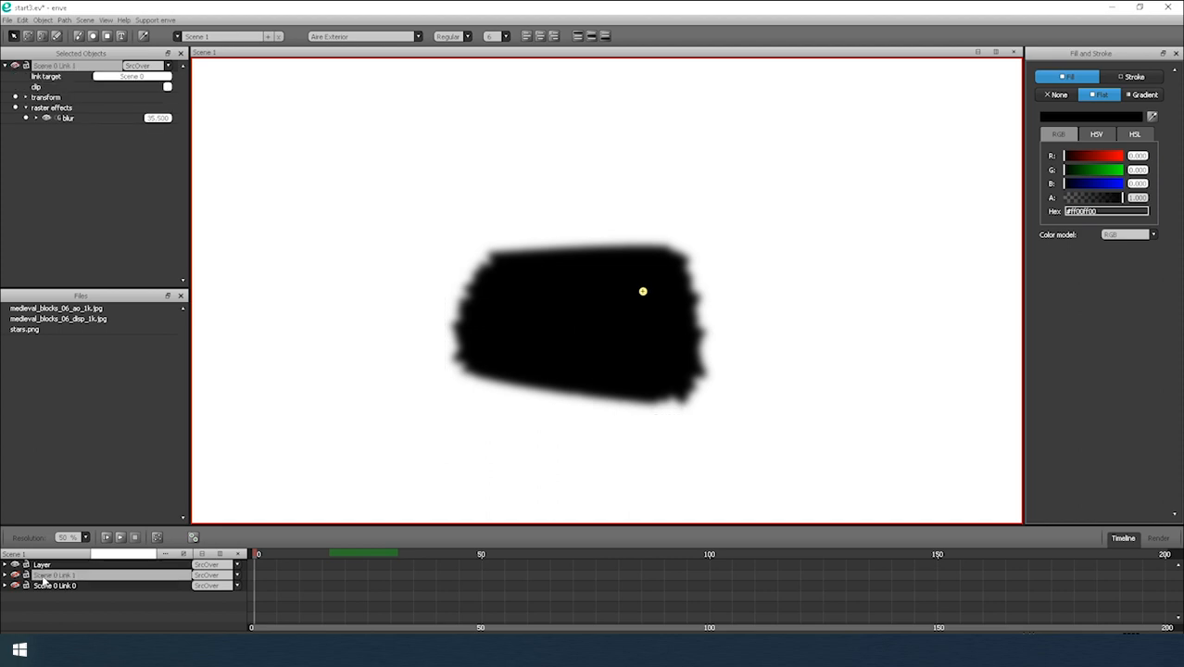
left_click(40, 567)
left_click(51, 575, "shift")
key("ctrl+g")
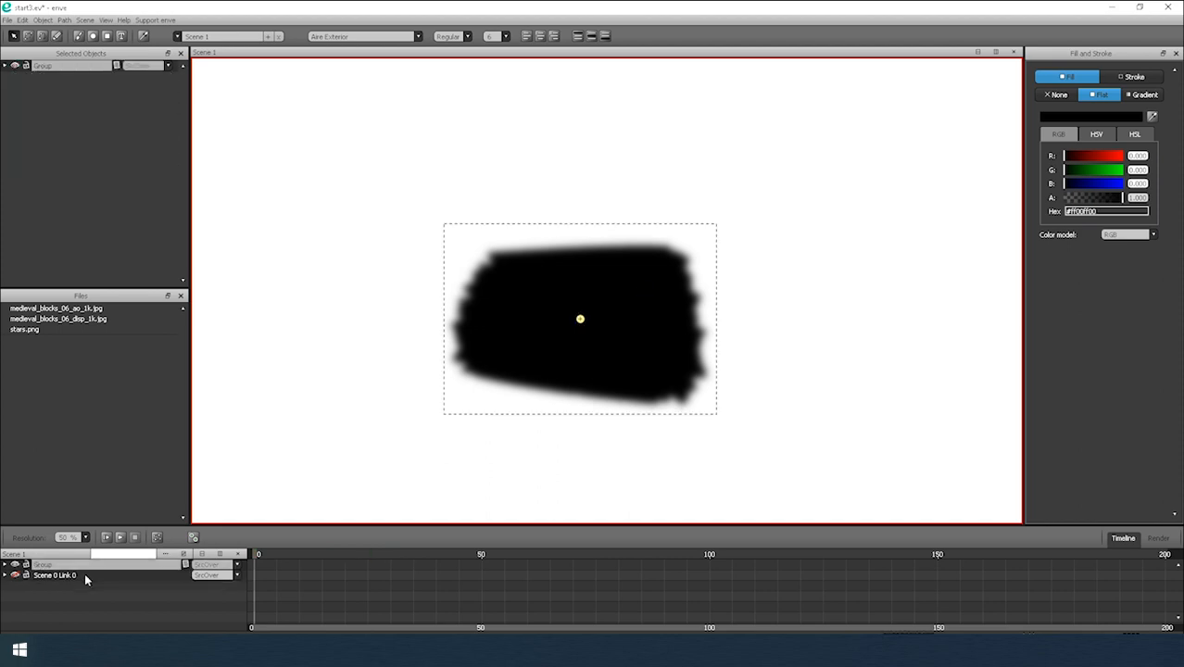
Promote the new group to a layer and set the blend mode of the inner Layer to DstIn.
left_click(5, 564)
left_click(52, 585)
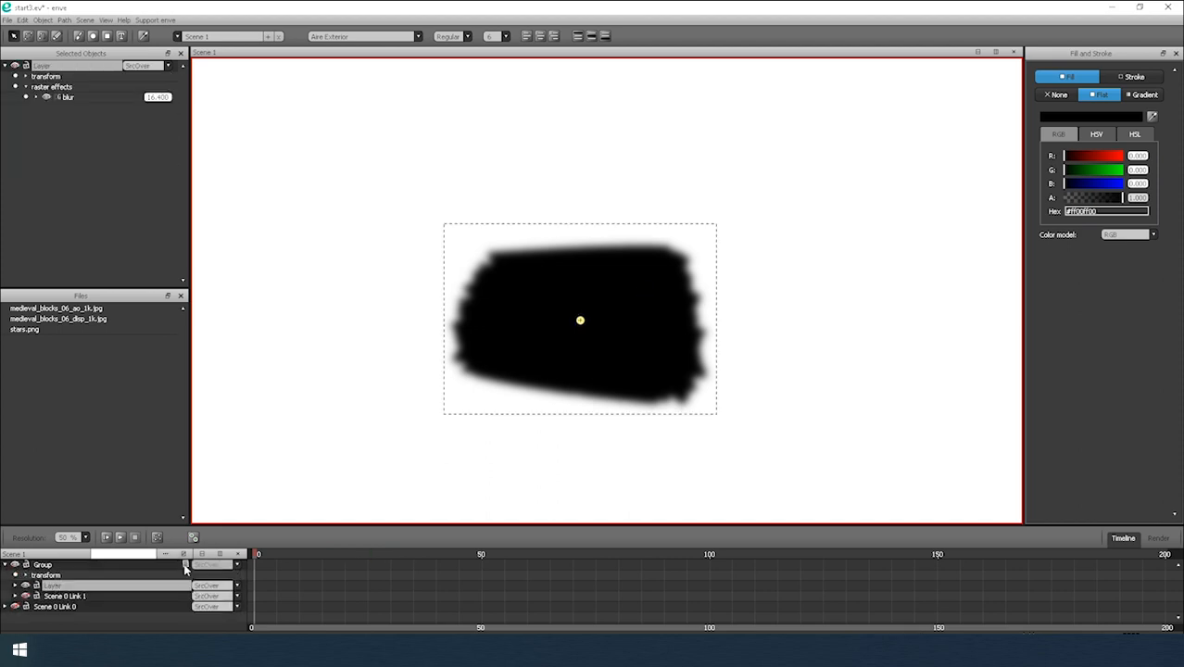
left_click(212, 585)
left_click(234, 606)
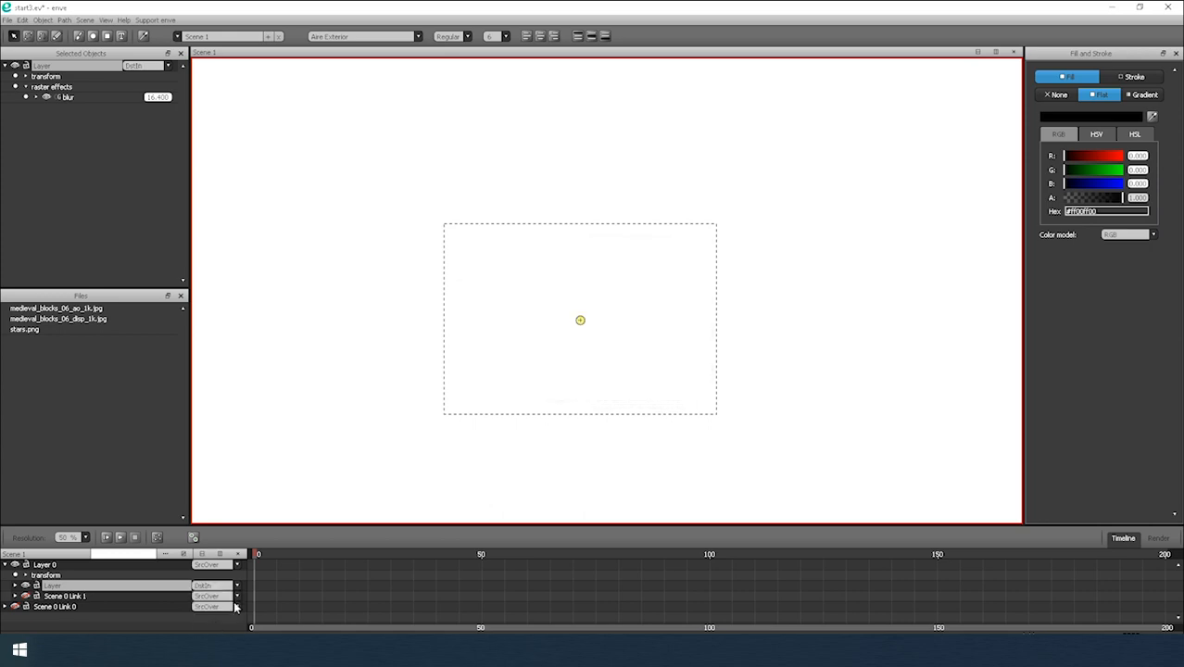
Show both Scene 0 links, and enlarge and move the masking Layer beside the meteor at frame 100.
left_click(15, 606)
left_click(65, 597)
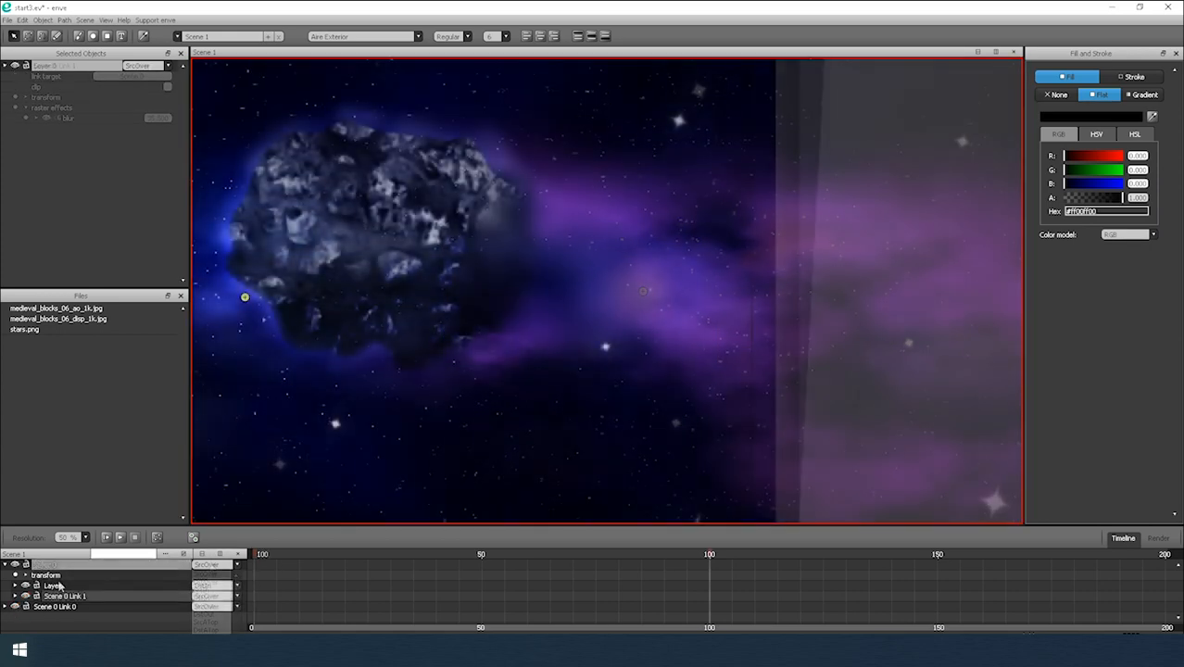
left_click(53, 587)
left_click_drag(519, 311, 544, 308)
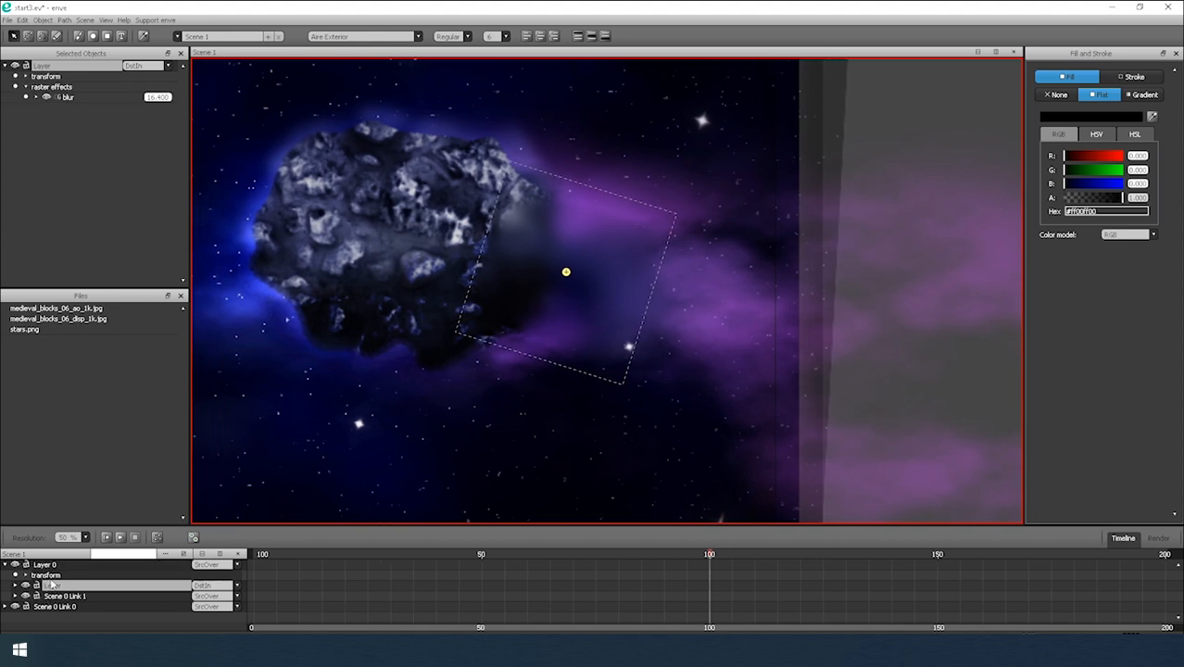
key("s")
left_click(786, 122)
key("g")
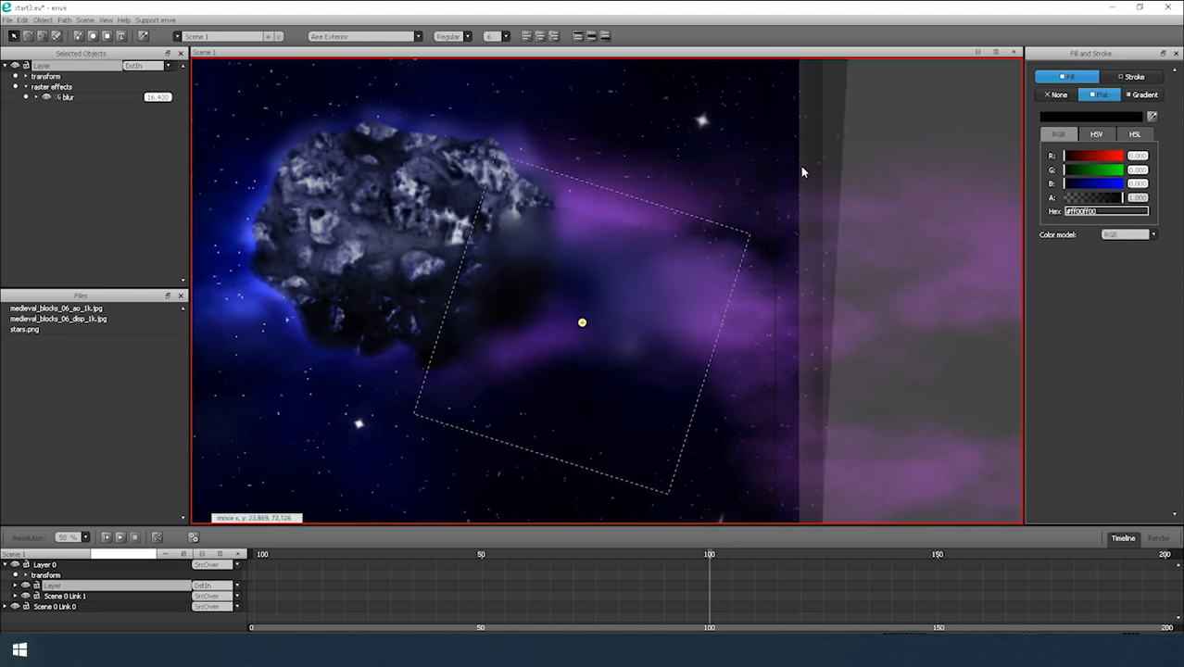
left_click(803, 173)
Set the masking Layer's blur radius to 50.2.
left_click(16, 587)
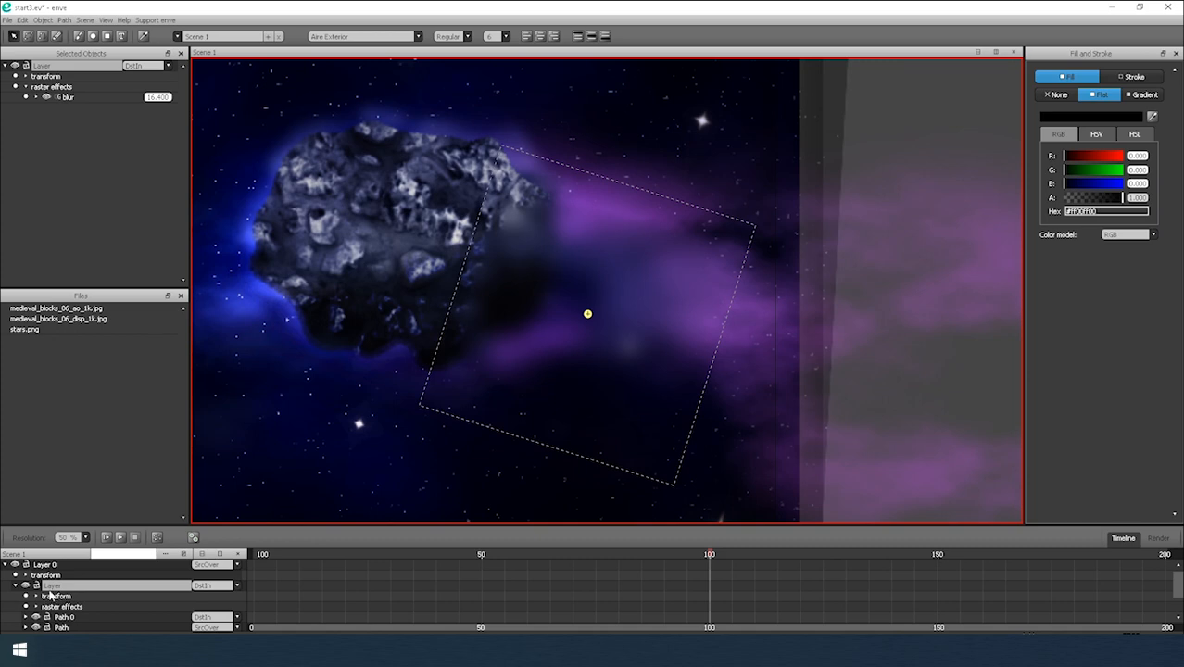
left_click(47, 566)
left_click(6, 67)
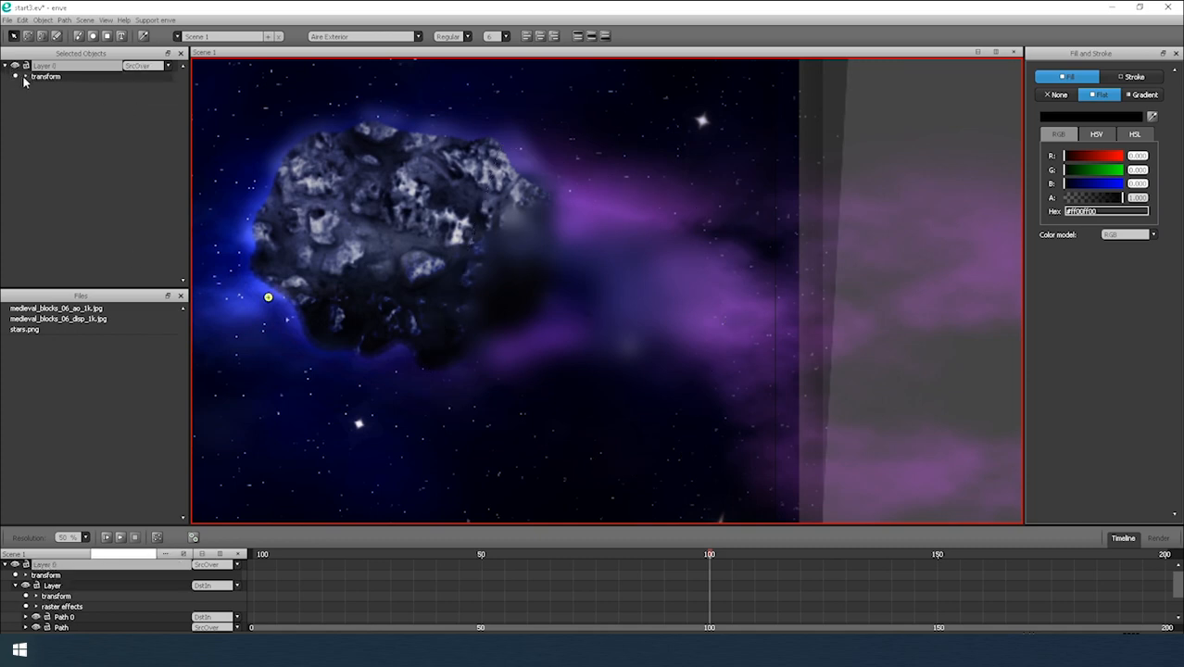
left_click(53, 586)
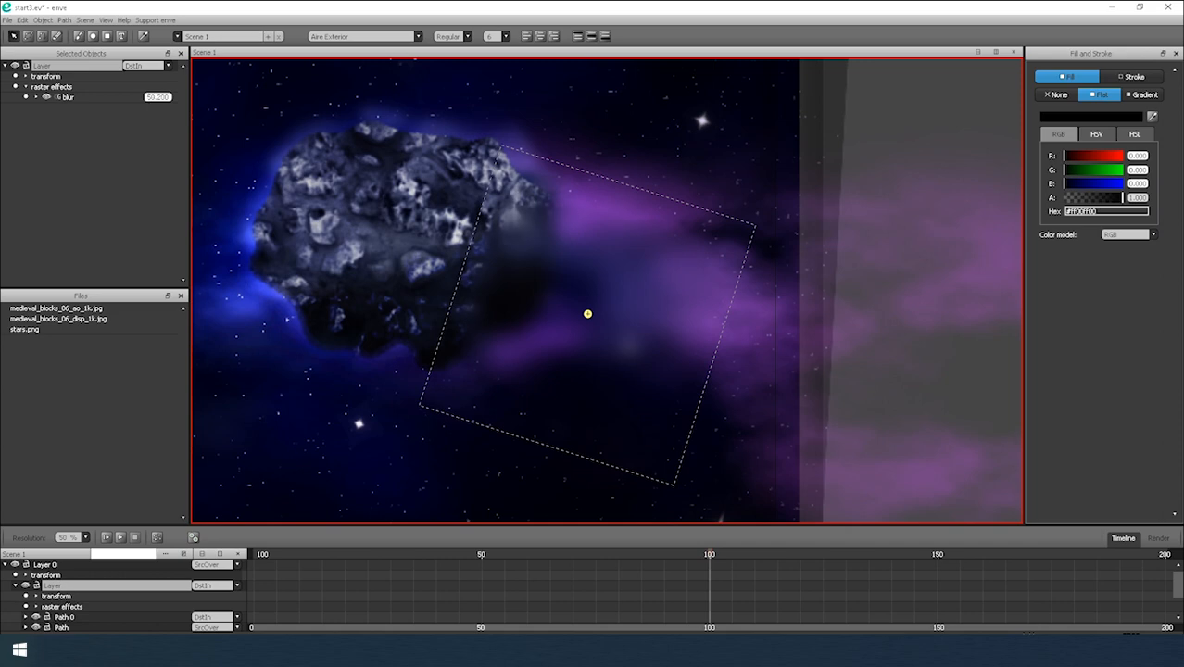
left_click(683, 184)
scroll(648, 298, "down", 2)
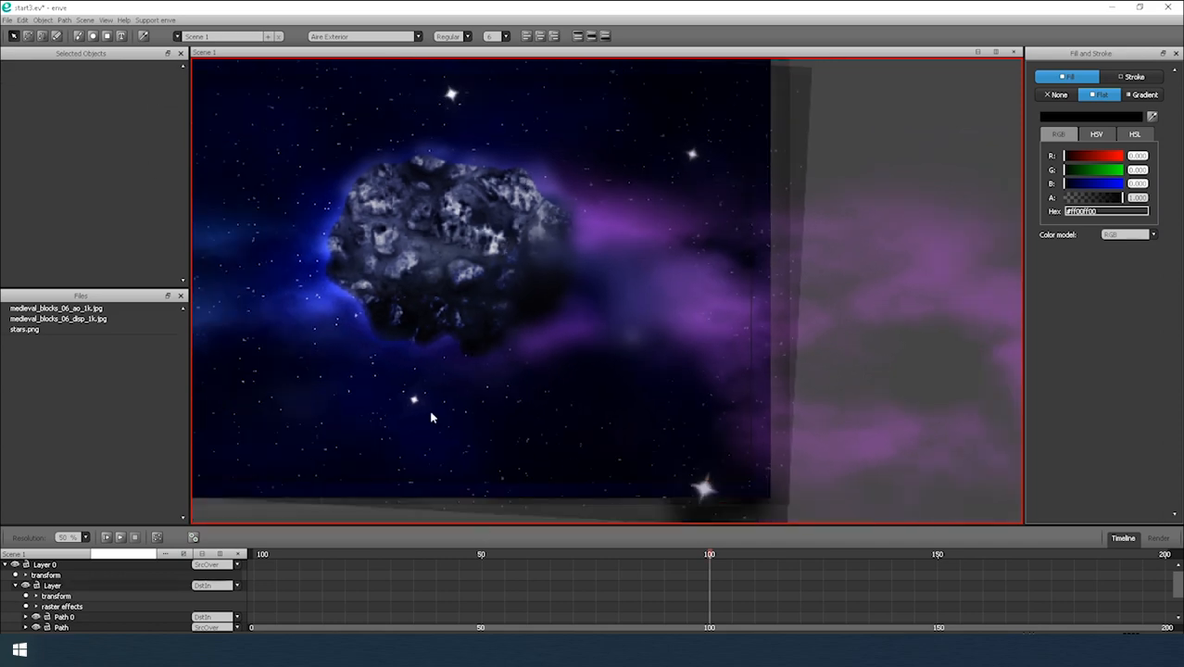
Try the Overlay blend mode on Layer 0, and set it to Plus instead.
left_click(212, 564)
left_click(212, 583)
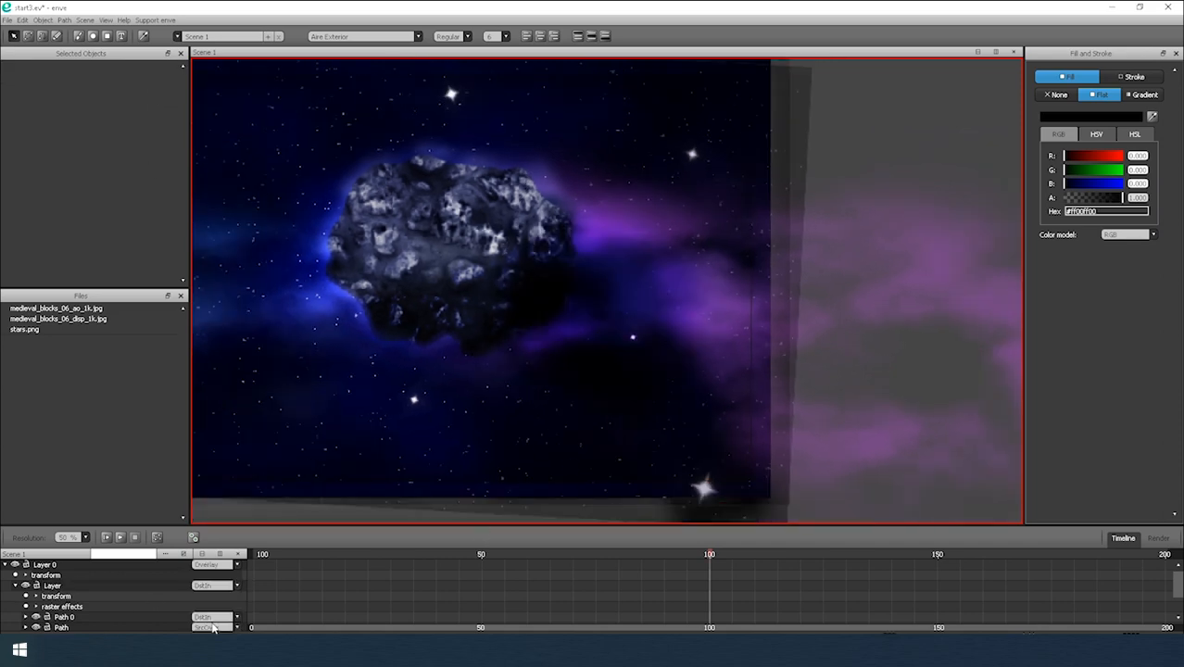
left_click(212, 585)
left_click(211, 567)
left_click(211, 597)
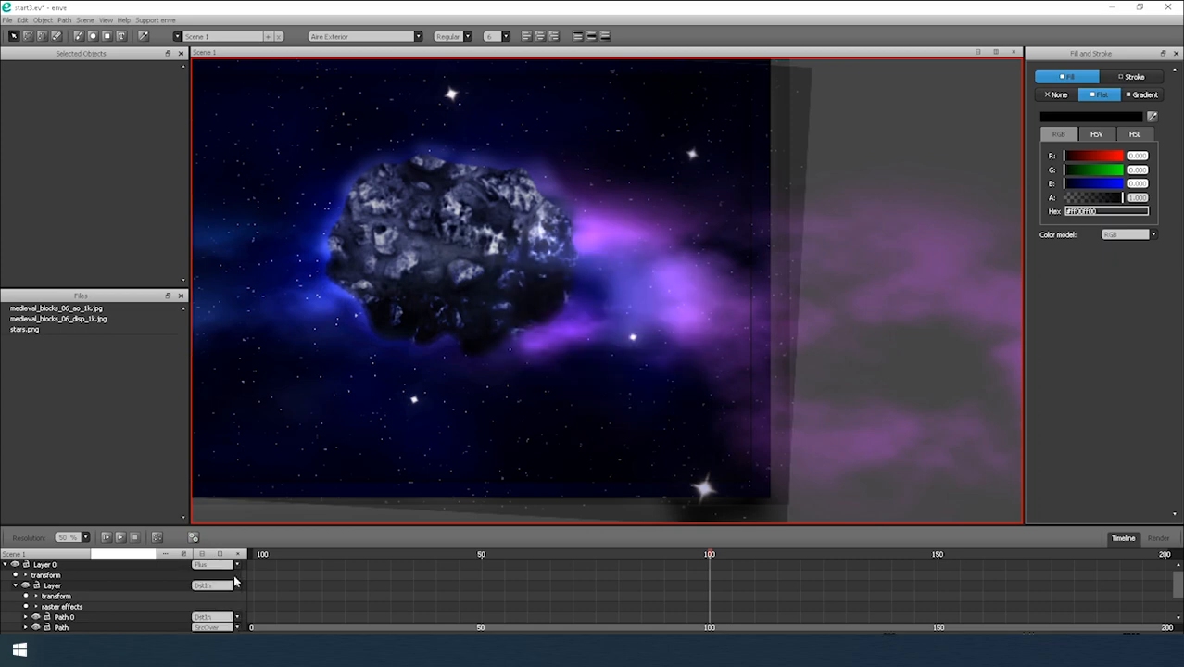
Set the masking Layer's blur radius to 42.2.
scroll(578, 300, "down", 1)
left_click_drag(563, 315, 554, 343)
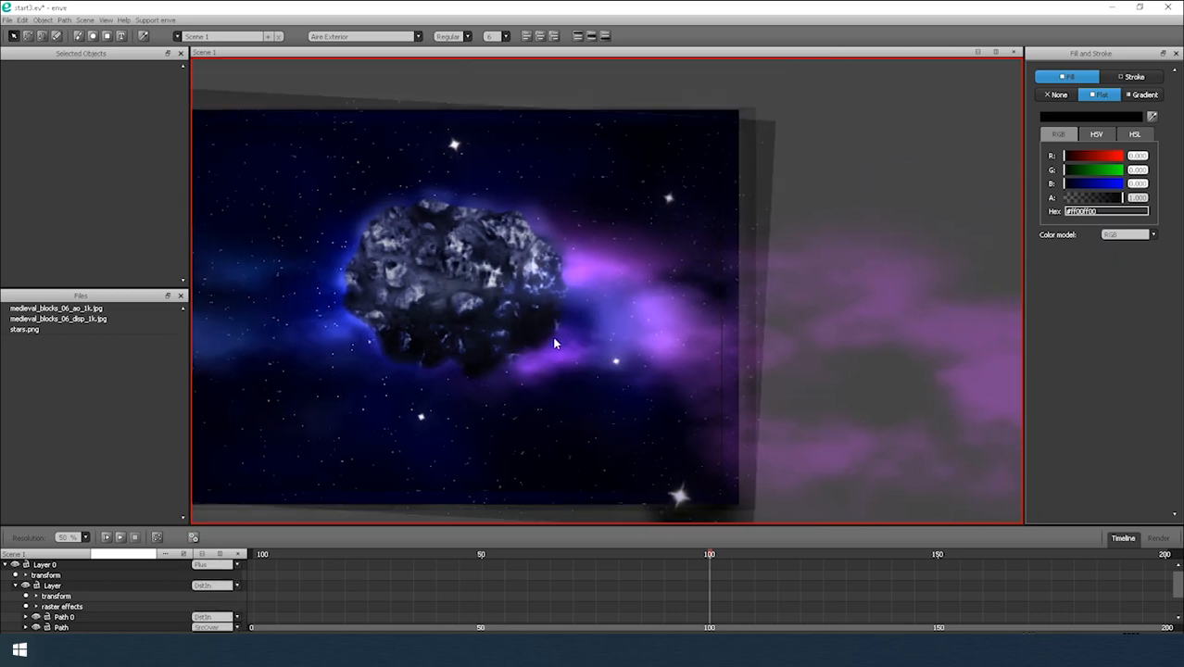
left_click(84, 586)
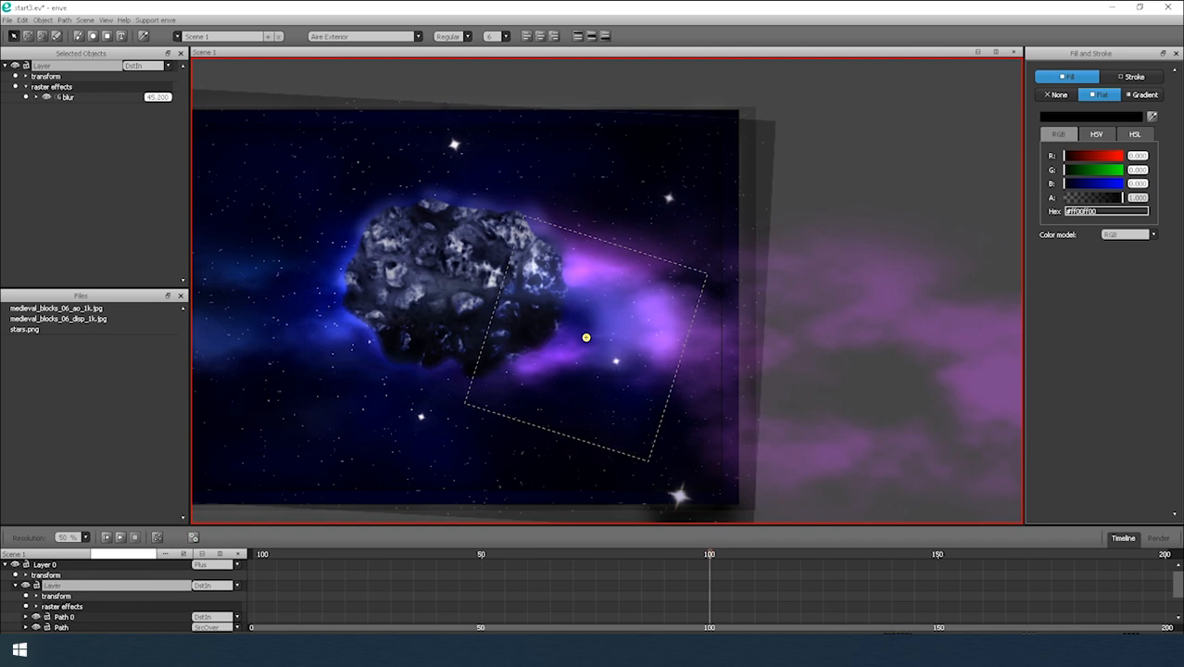
left_click_drag(158, 98, 78, 97)
Move the masking Layer over the meteor's trailing side at frame 100, enlarge it, and narrow it along its X axis.
key("g")
left_click(749, 310)
key("s")
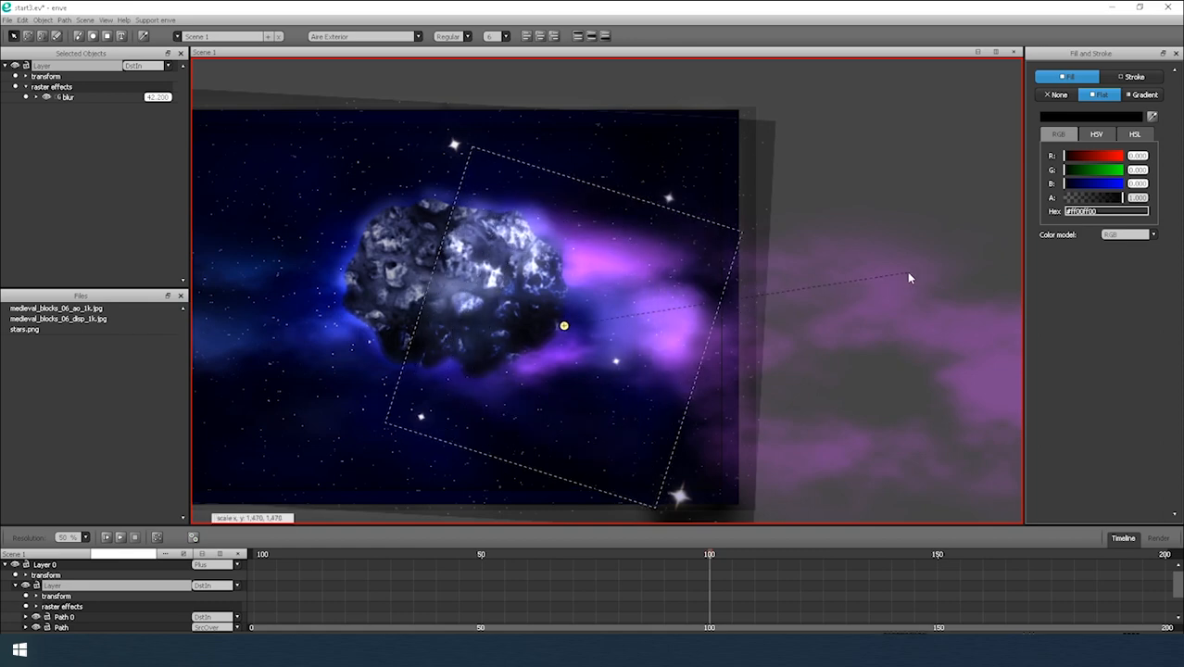
left_click(886, 279)
key("g")
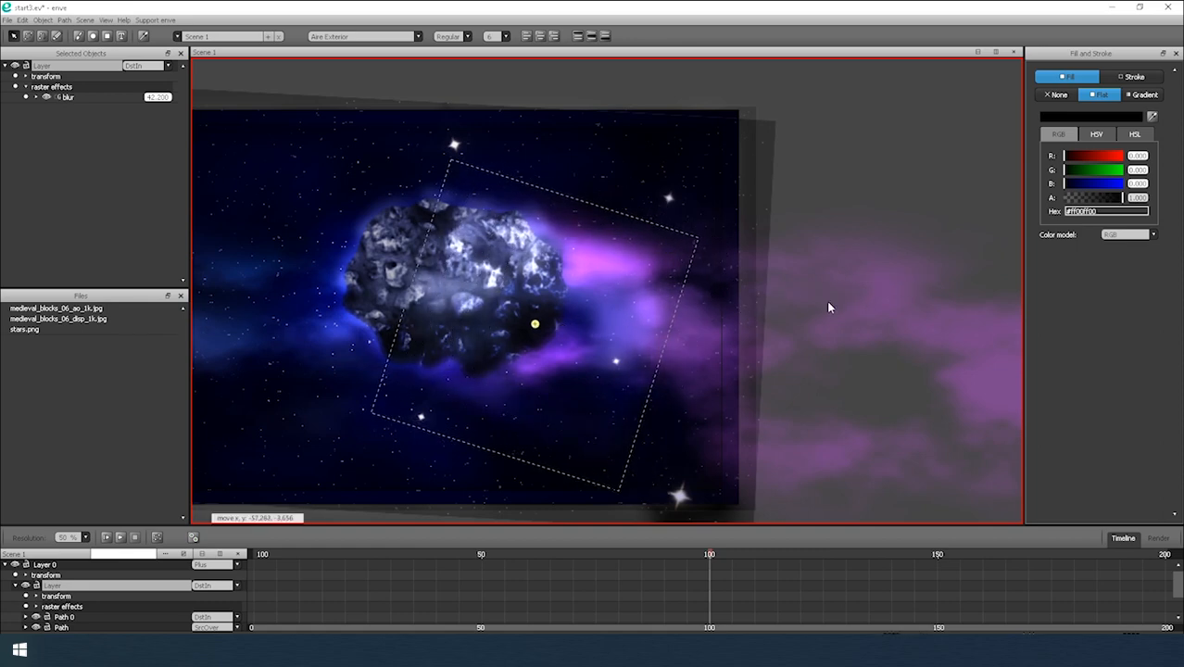
left_click(834, 305)
key("s")
key("x")
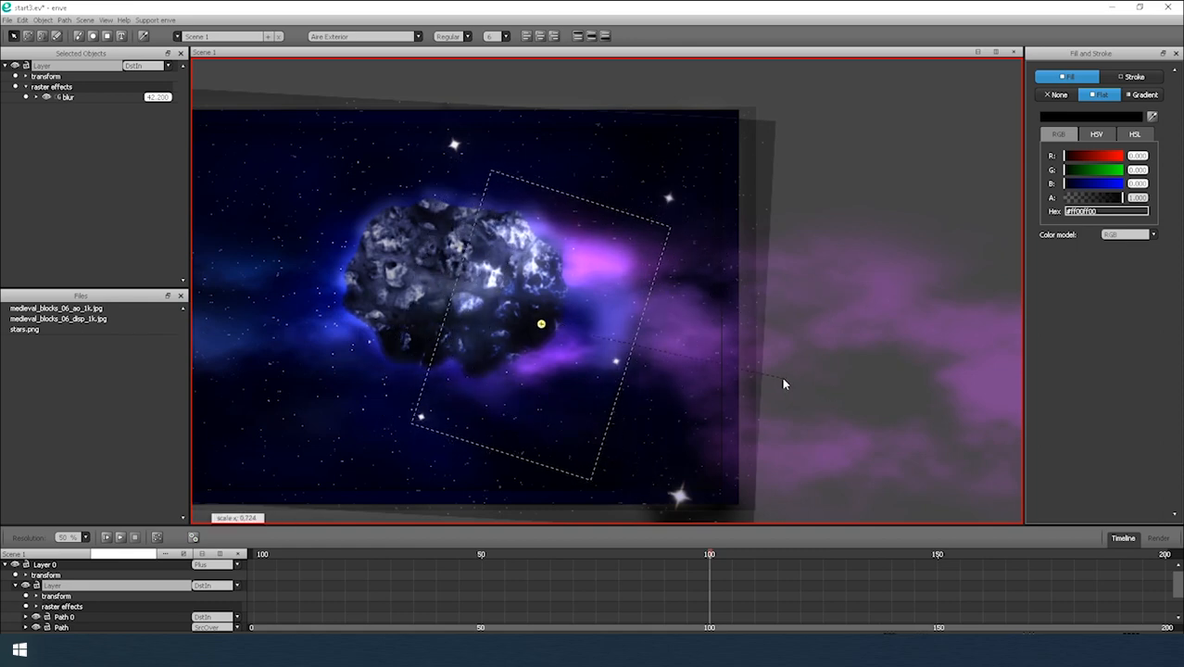
left_click(789, 379)
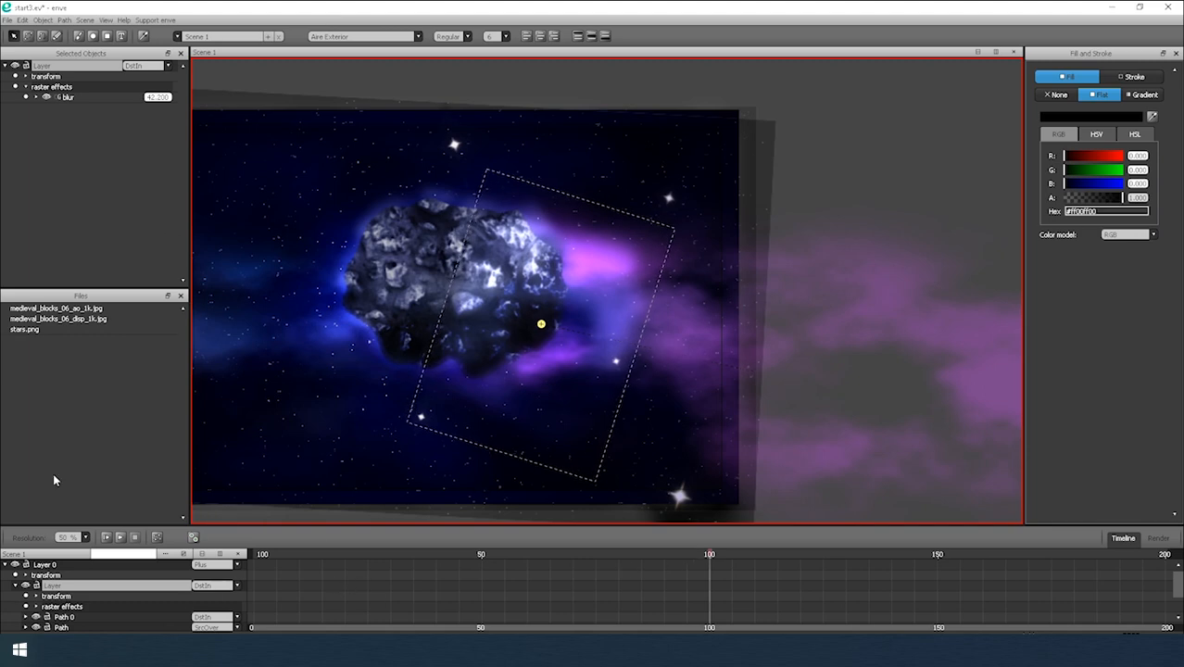
Start keyframing the masking Layer's transform at frame 100, and set the Layer's opacity to 74.5.
left_click(37, 596)
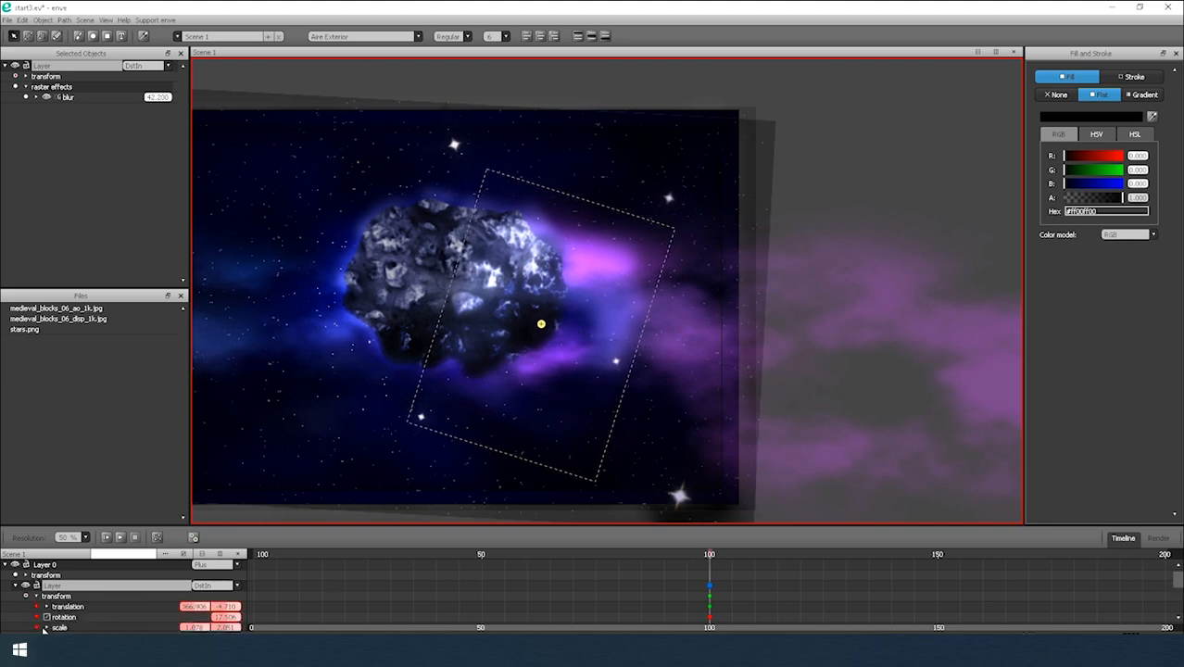
scroll(69, 616, "down", 1)
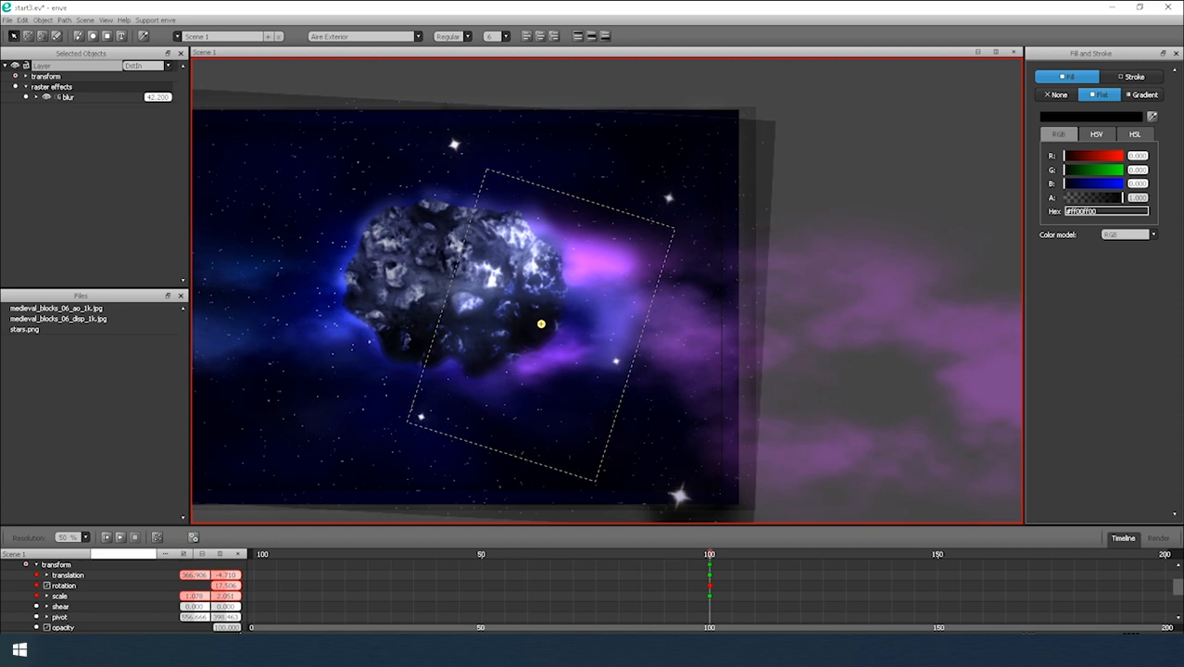
mouse_move(231, 629)
left_mouse_down()
mouse_move(193, 629)
mouse_move(213, 629)
left_mouse_up()
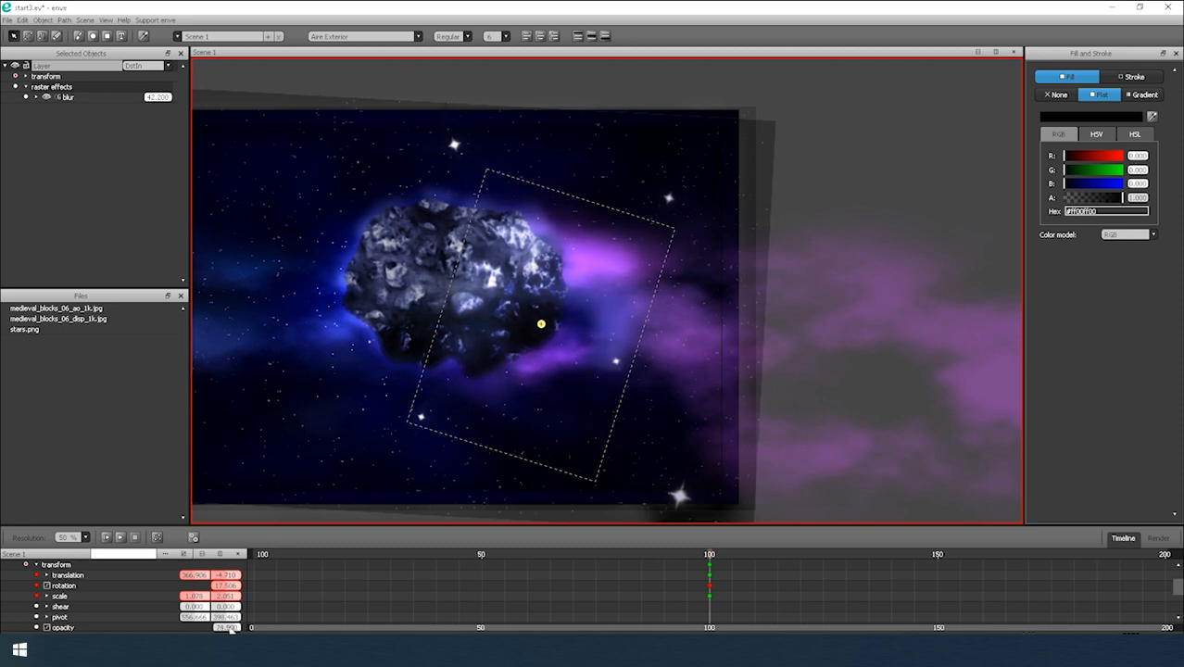
At frame 50, move the masking Layer to the meteor's lower edge, rotate it to about 32.8°, and shorten it along Y.
left_click_drag(710, 558, 481, 556)
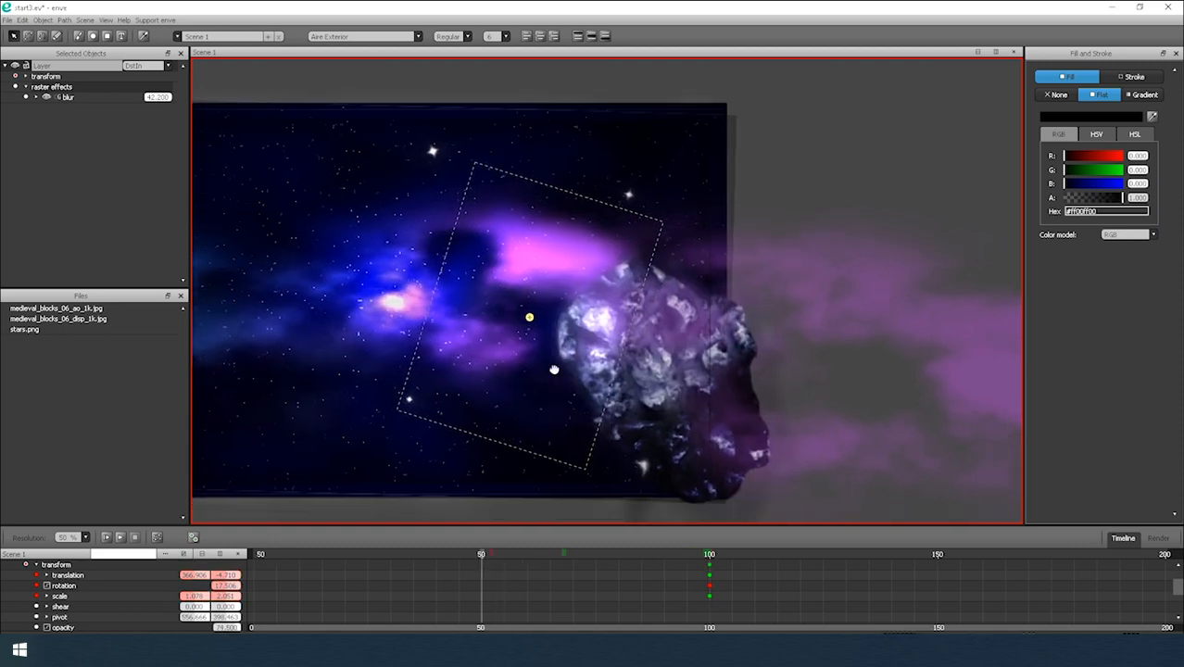
left_click_drag(446, 293, 691, 400)
key("r")
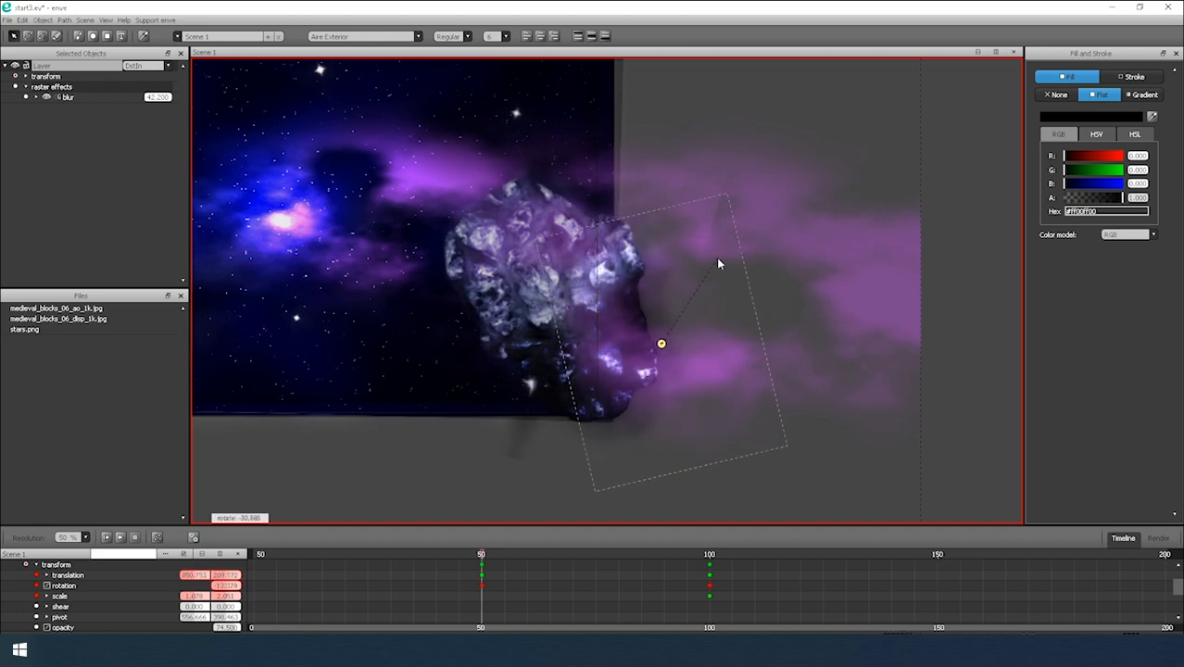
left_click(727, 256)
left_click_drag(728, 248, 822, 425)
key("s")
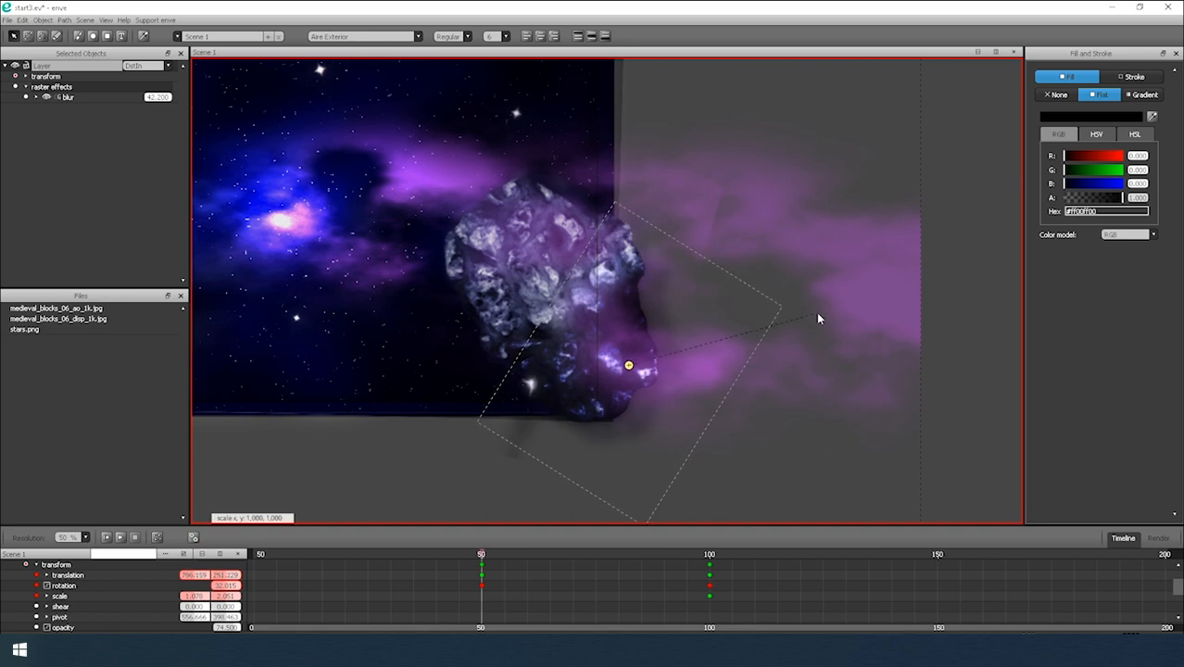
key("y")
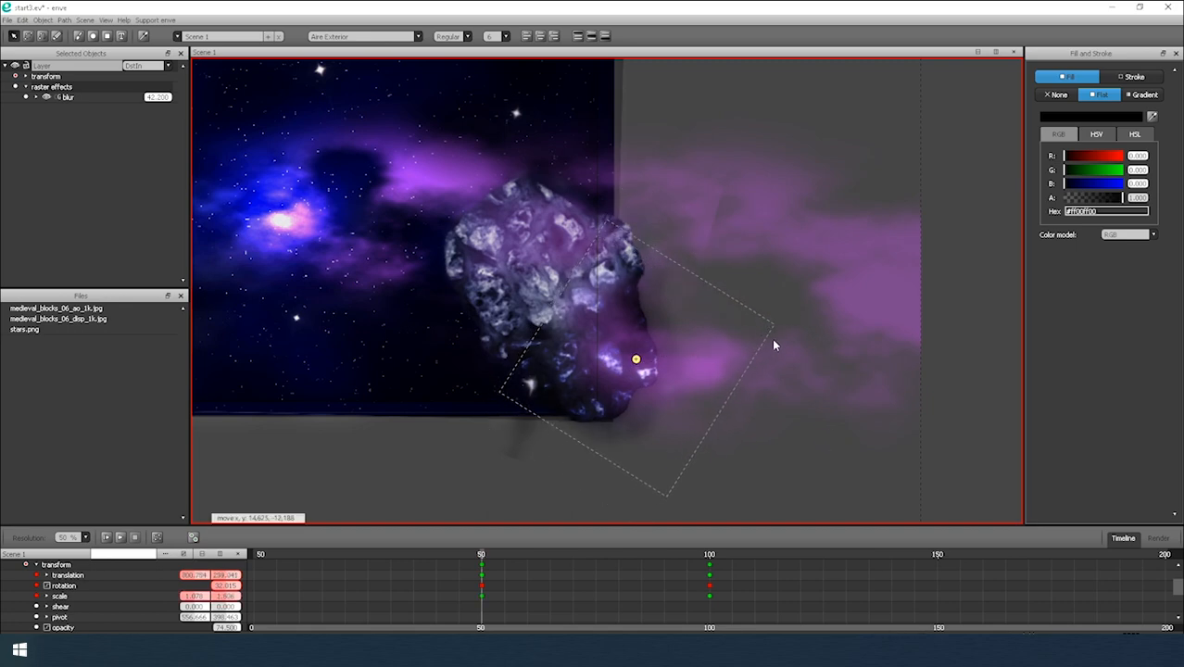
At frame 79, adjust the masking Layer's position and rotation to match the meteor.
left_click_drag(482, 553, 612, 549)
key("r")
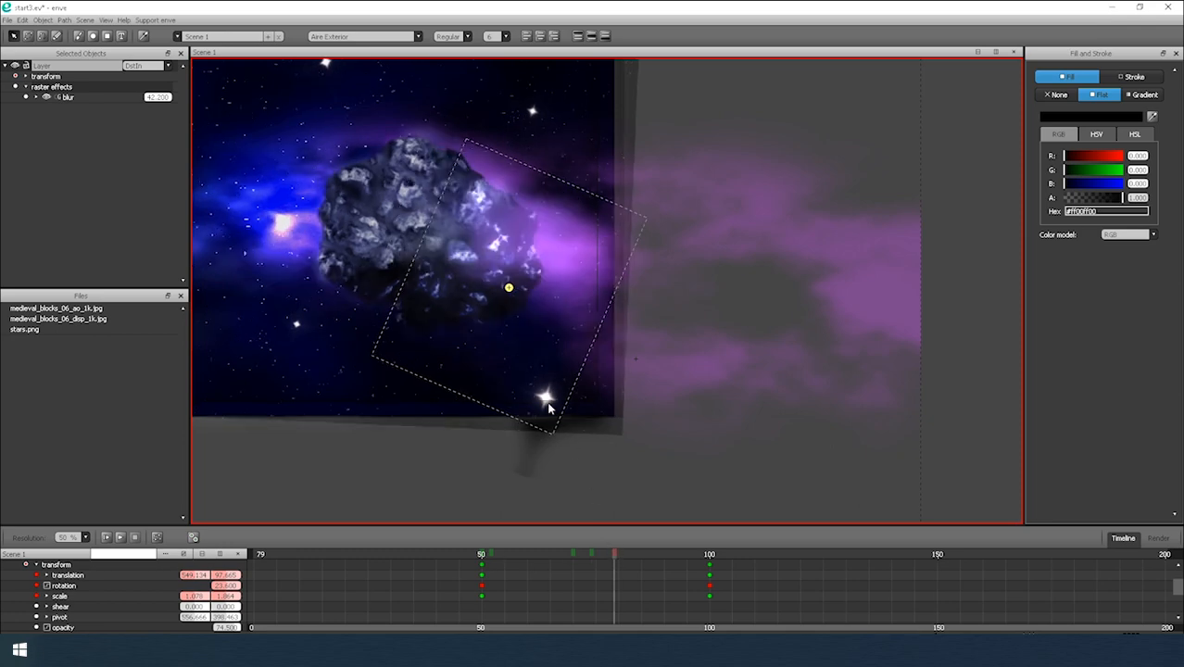
left_click(805, 327)
At frame 22, move the masking Layer to the meteor's lower trailing edge and enlarge it about 1.5 times.
left_click_drag(615, 553, 352, 552)
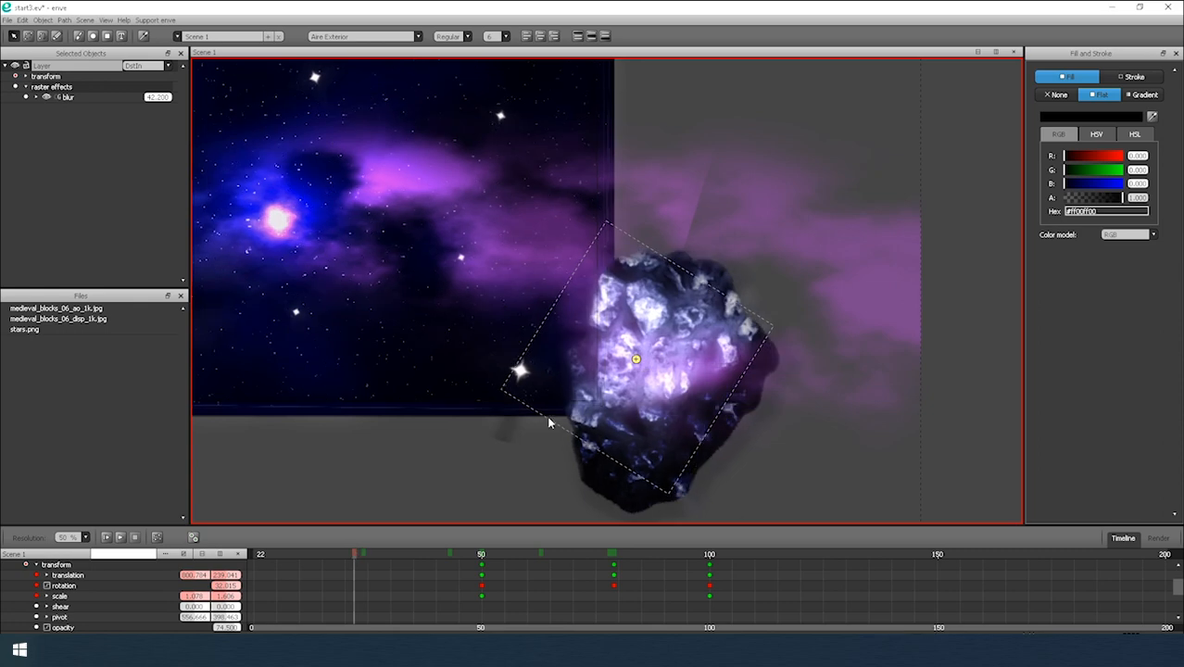
left_click_drag(587, 392, 715, 482)
key("s")
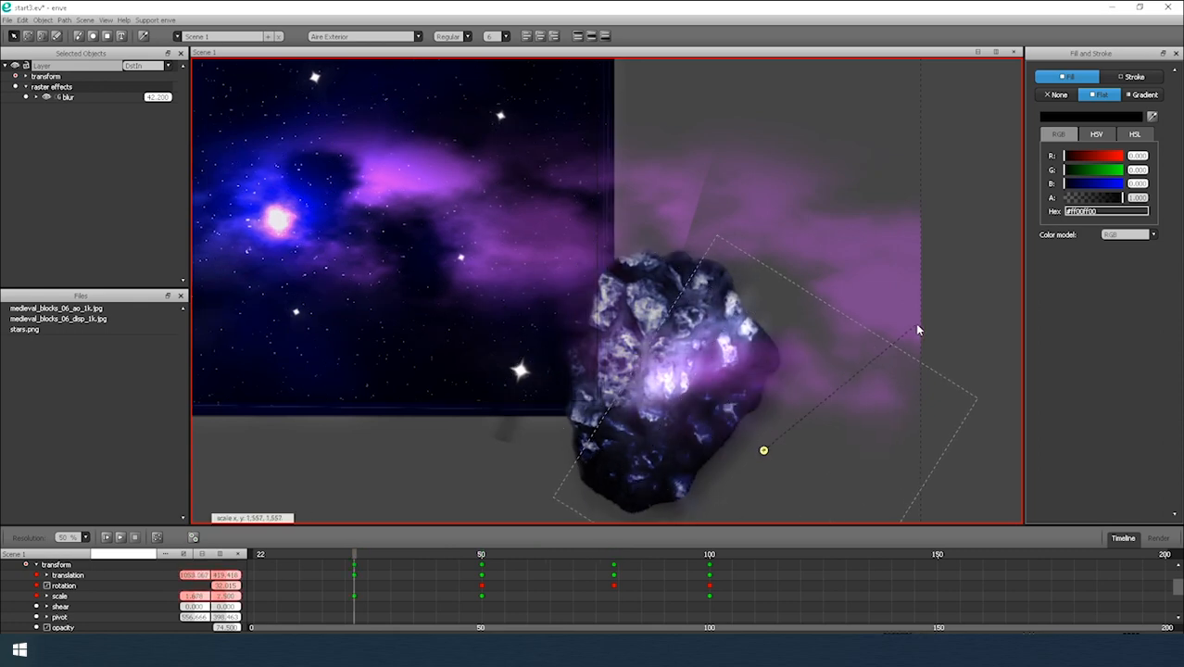
left_click(908, 326)
At frame 0, move the masking Layer below the meteor's trailing side and adjust its rotation.
left_click_drag(356, 555, 256, 555)
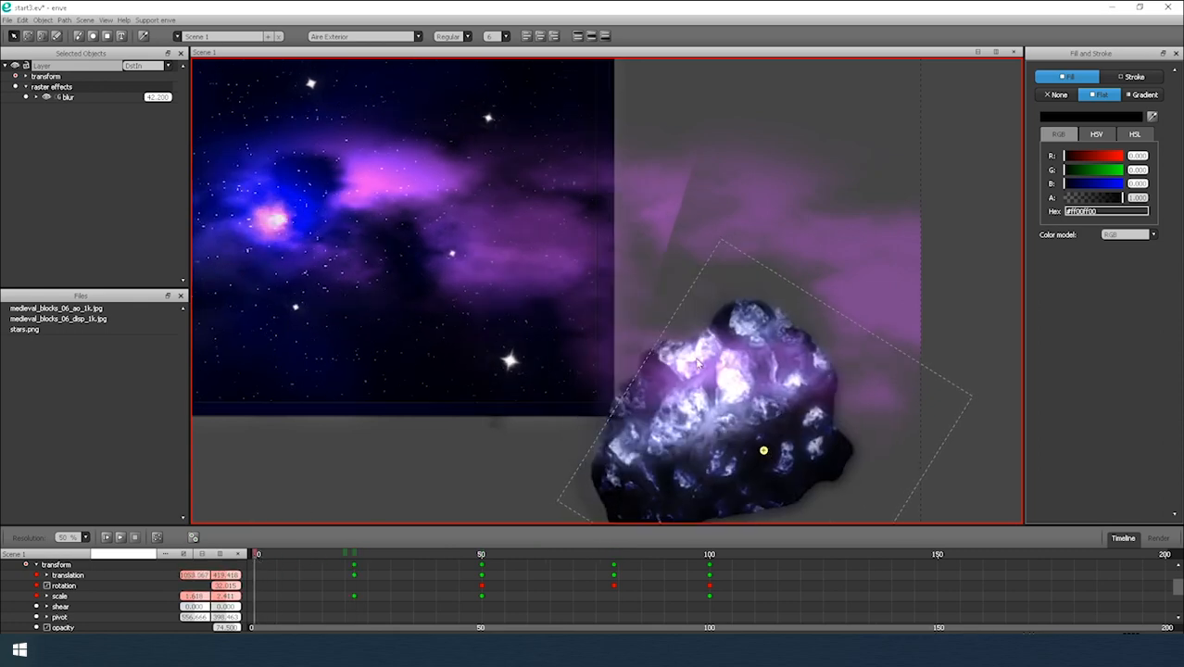
scroll(699, 363, "down", 2)
left_click_drag(699, 364, 567, 255)
left_click_drag(609, 275, 649, 341)
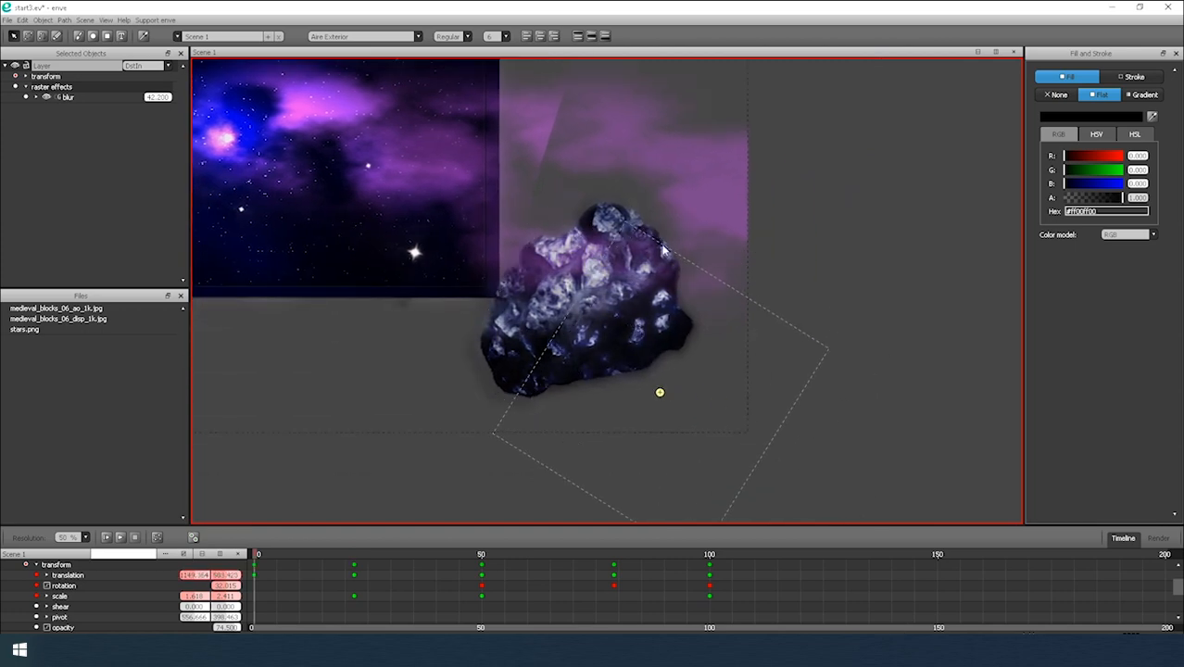
key("r")
Check the mask along the early frames, and at frame 130 move the Layer over the meteor and rotate it to about 24.5°.
left_click_drag(271, 554, 355, 552)
left_click_drag(589, 334, 598, 364)
left_click(483, 553)
left_click_drag(524, 259, 543, 353)
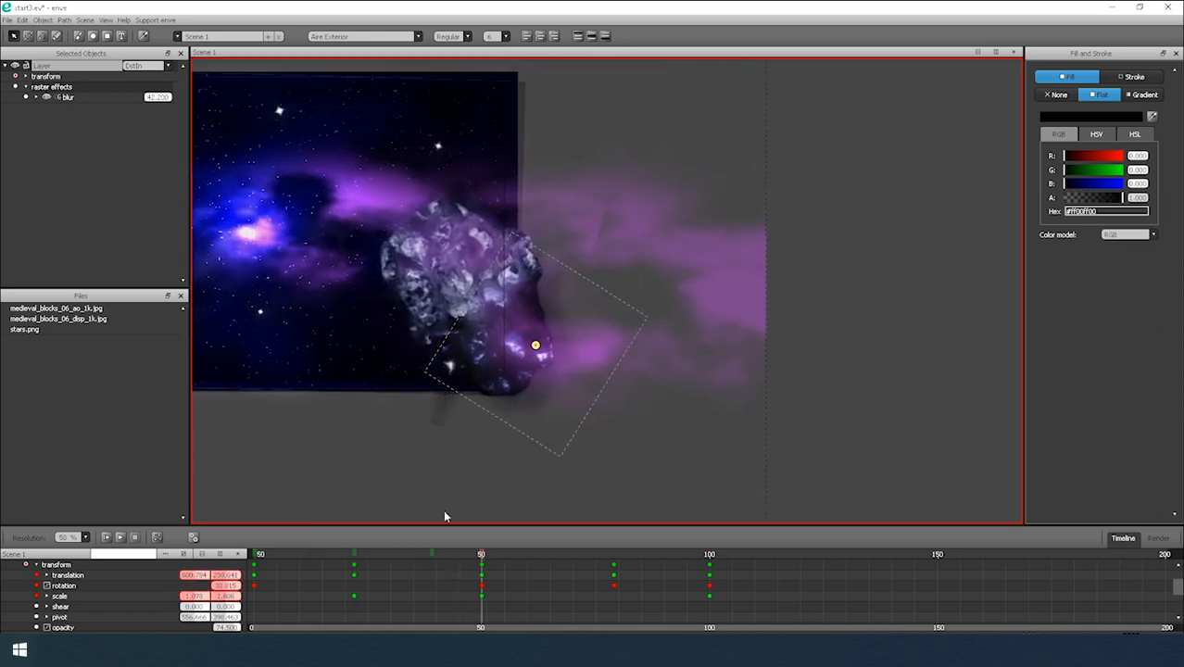
left_click_drag(432, 553, 845, 550)
left_click_drag(358, 227, 524, 274)
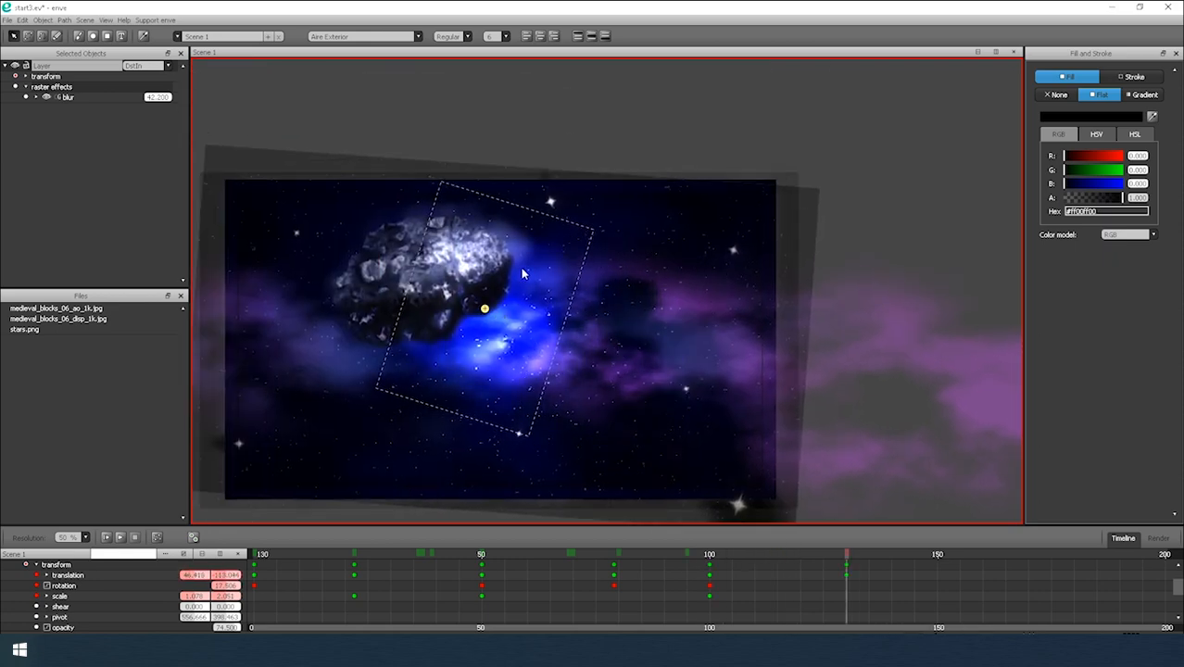
key("r")
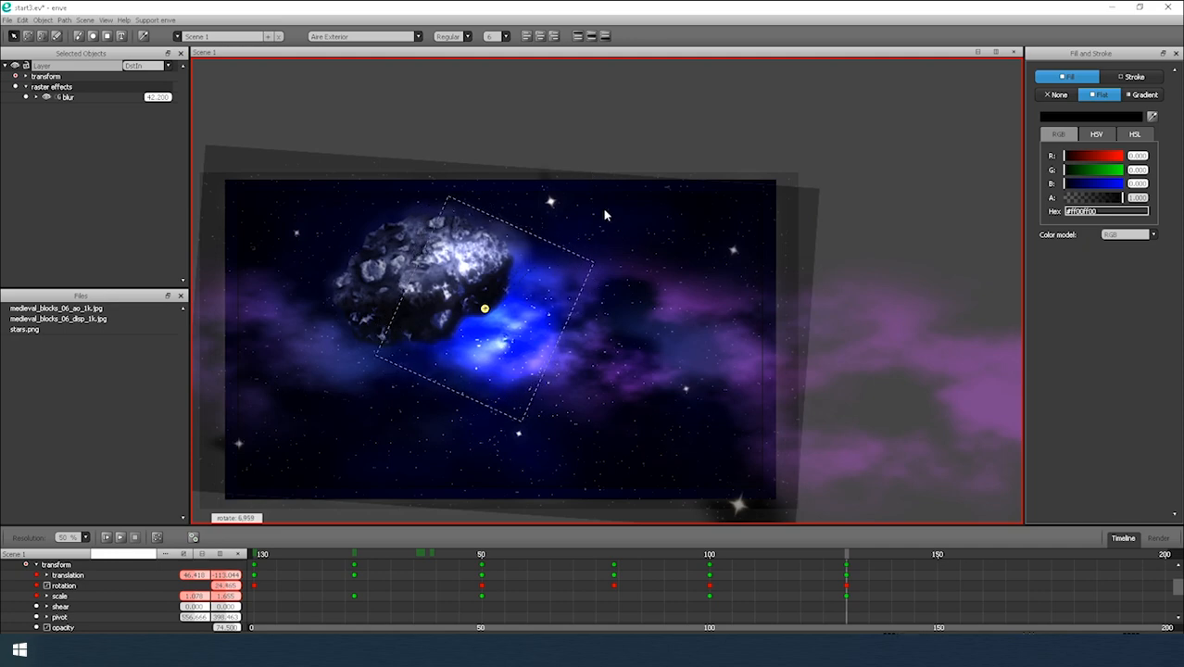
At frame 130, widen the masking Layer along X, shift it slightly, and lengthen it along Y.
key("s")
key("x")
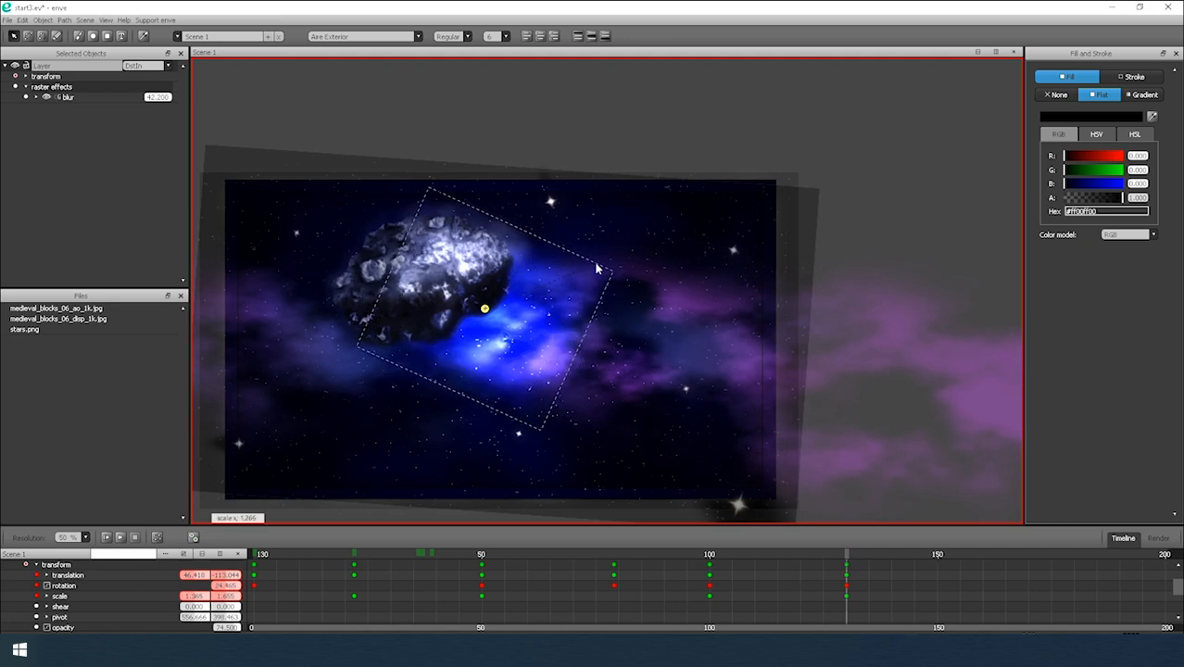
left_click(591, 265)
key("g")
left_click(576, 269)
key("s")
key("y")
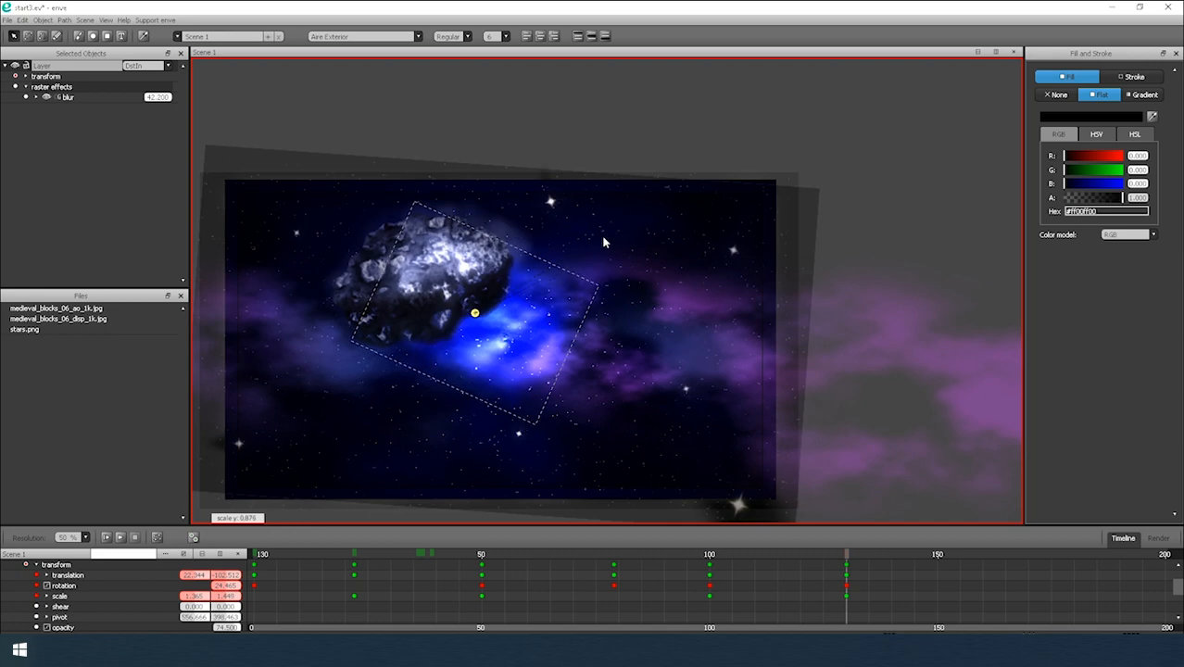
left_click(662, 210)
At frame 161, move the masking Layer over the meteor near the scene's upper-left corner.
left_click_drag(832, 554, 990, 553)
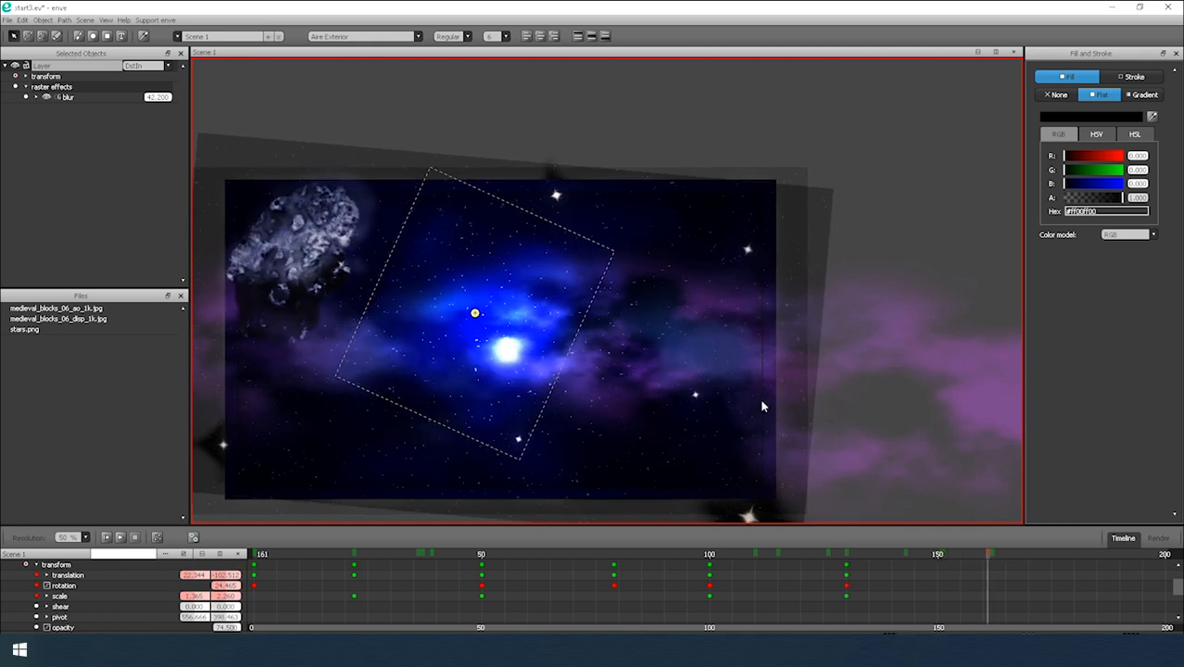
key("g")
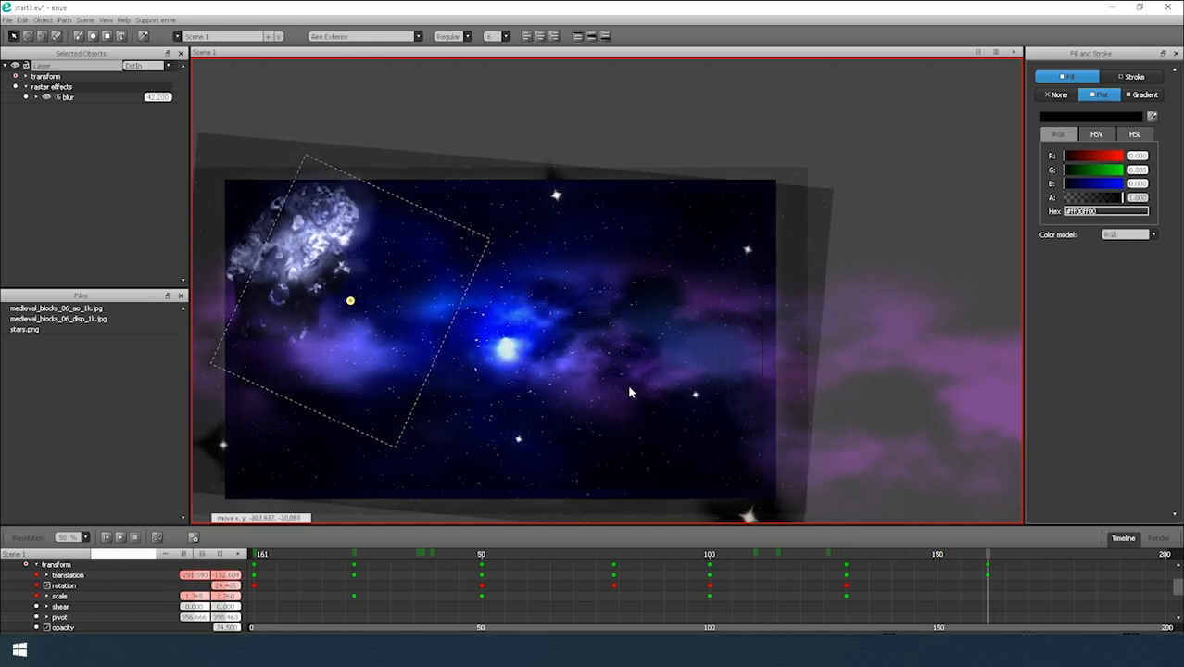
left_click(629, 393)
At frame 200, move the masking Layer onto the meteor outside the scene, shrink it, and rotate it to about -11.6°.
left_click(1162, 555)
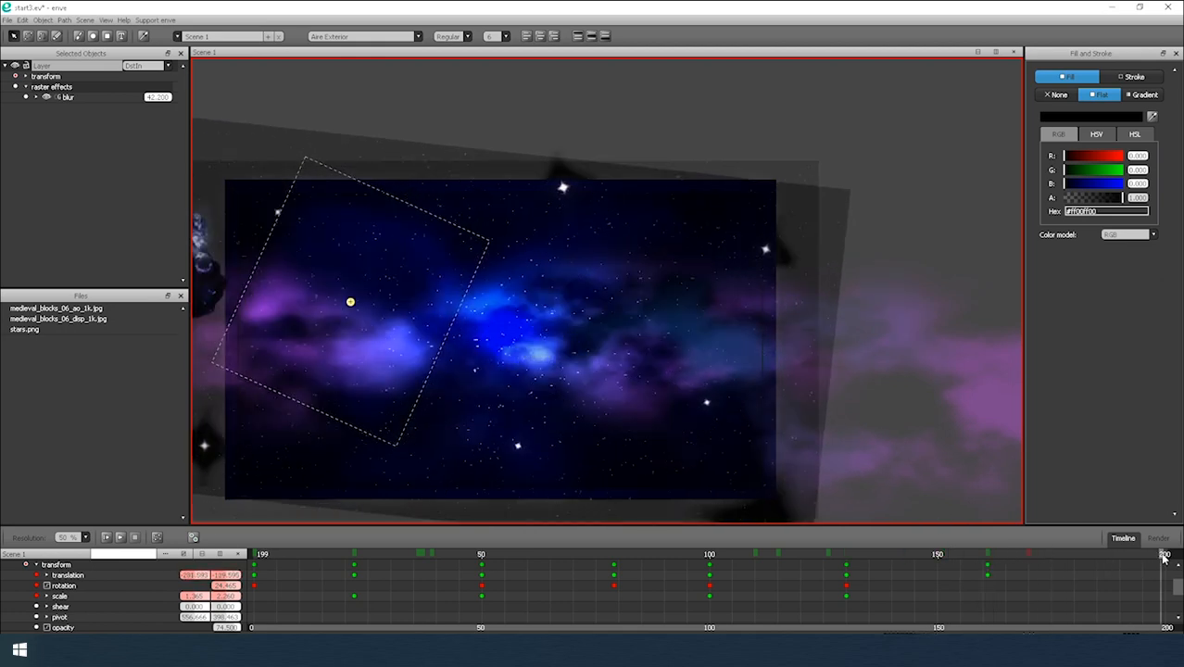
left_click_drag(515, 317, 781, 354)
key("g")
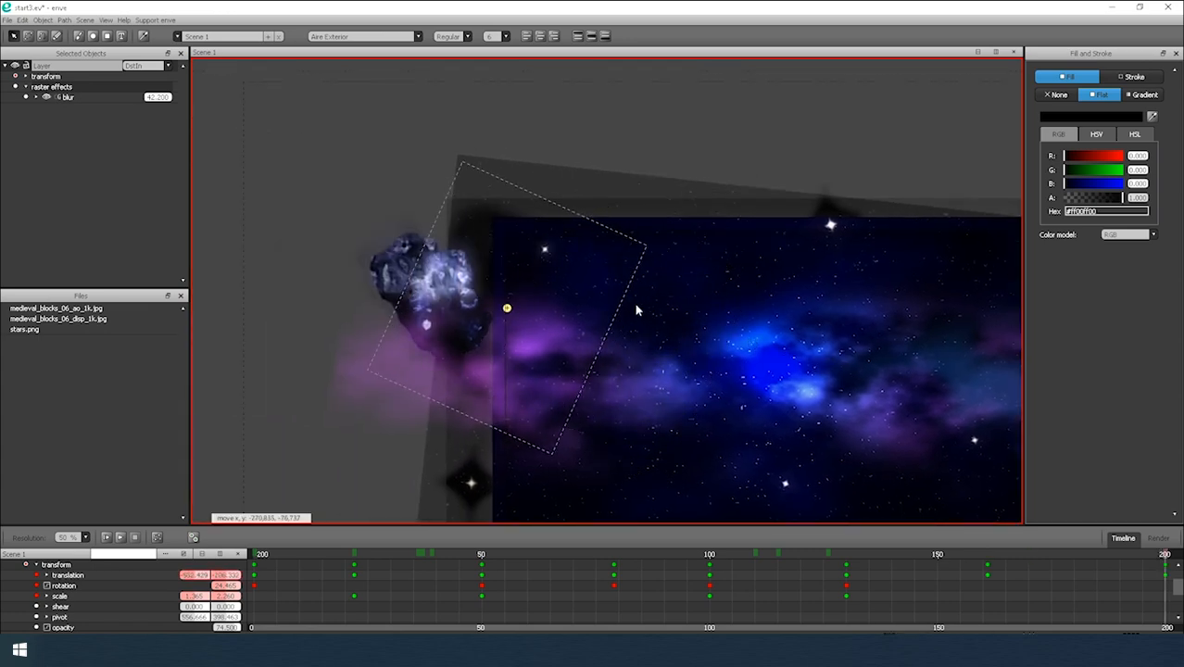
left_click(634, 304)
key("r")
left_click(531, 212)
key("g")
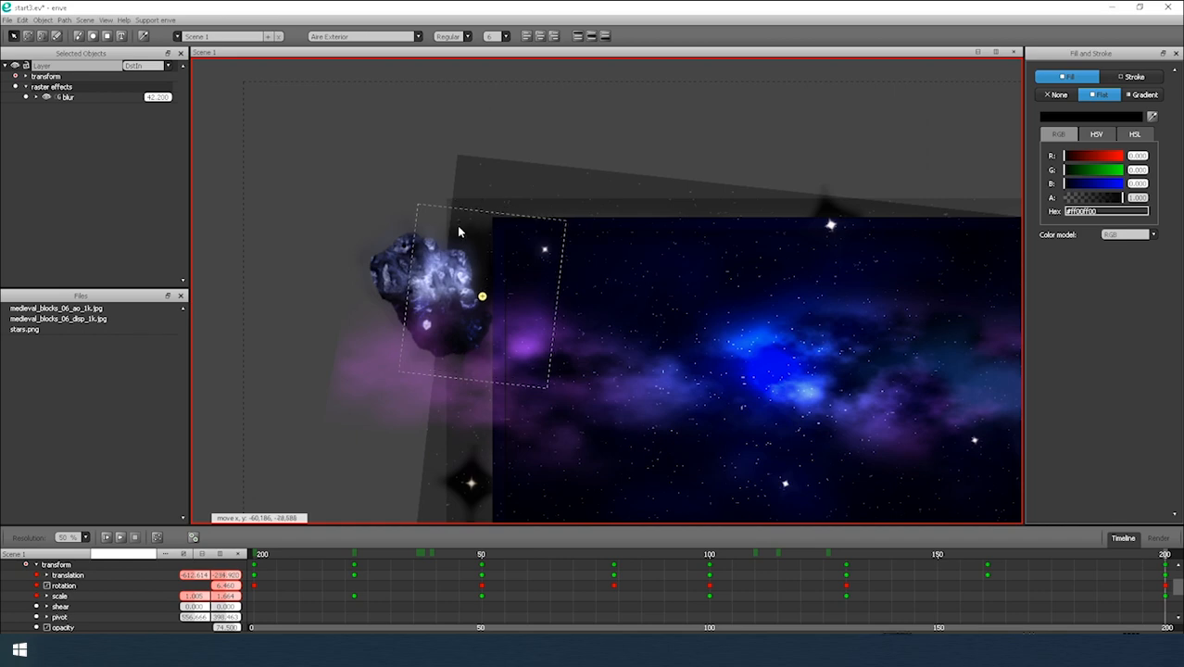
left_click(459, 227)
key("r")
left_click(409, 200)
key("g")
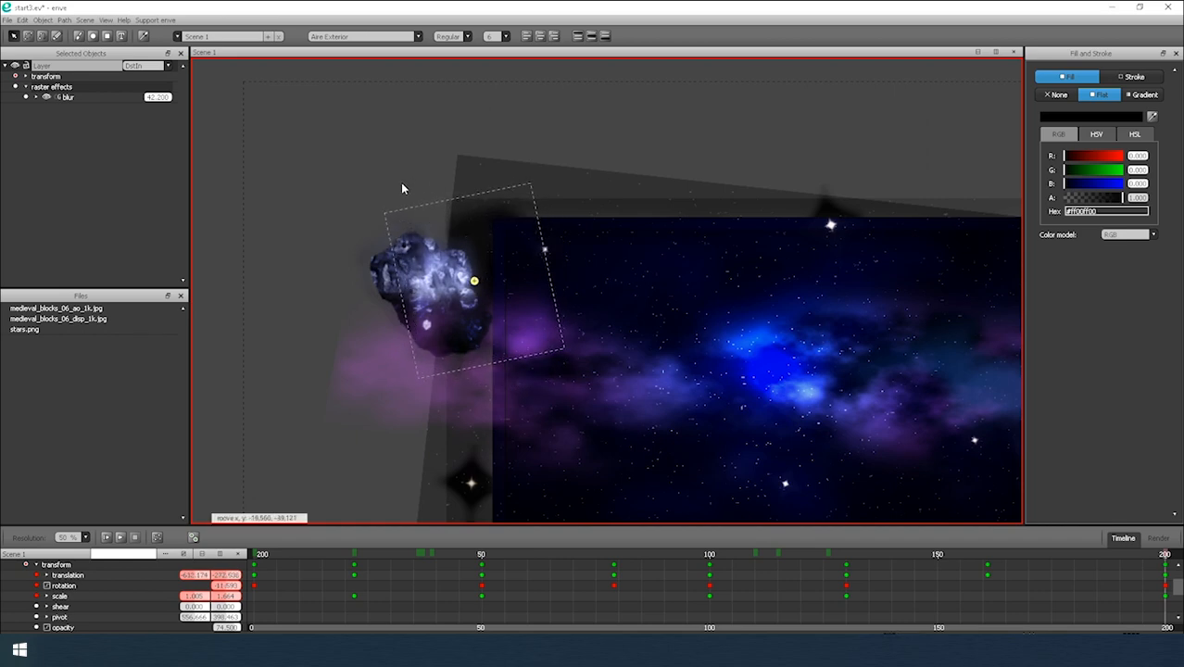
At frame 169, shrink the masking Layer slightly and move it closer to the meteor.
left_click(1024, 554)
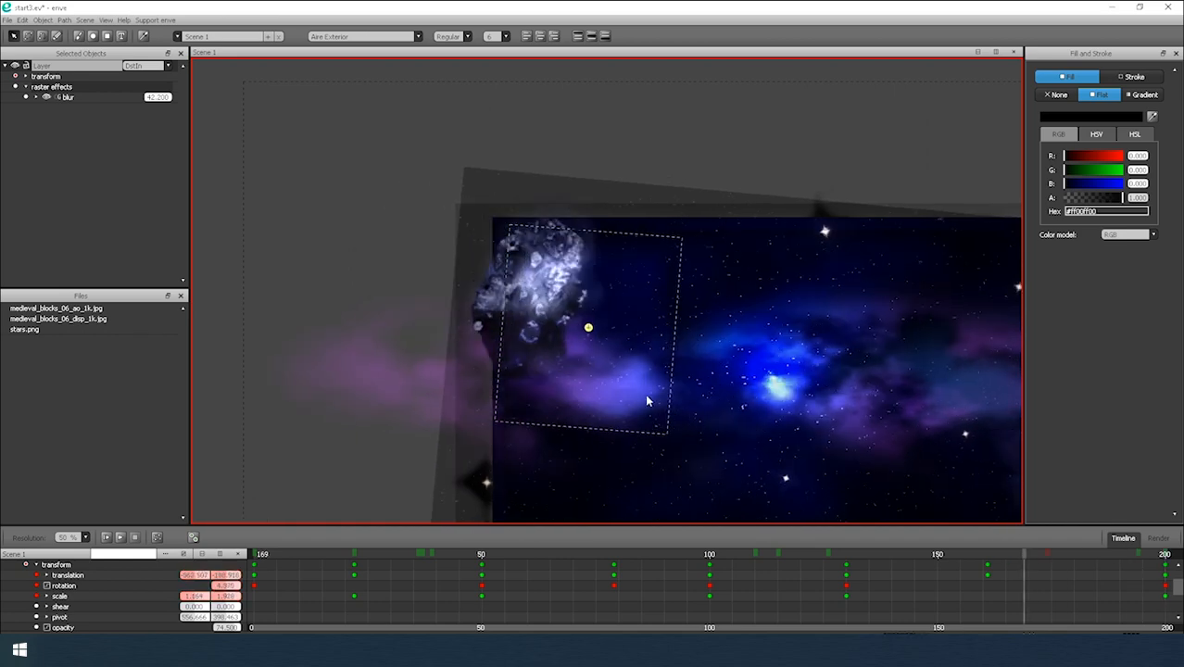
key("s")
left_click(822, 266)
key("g")
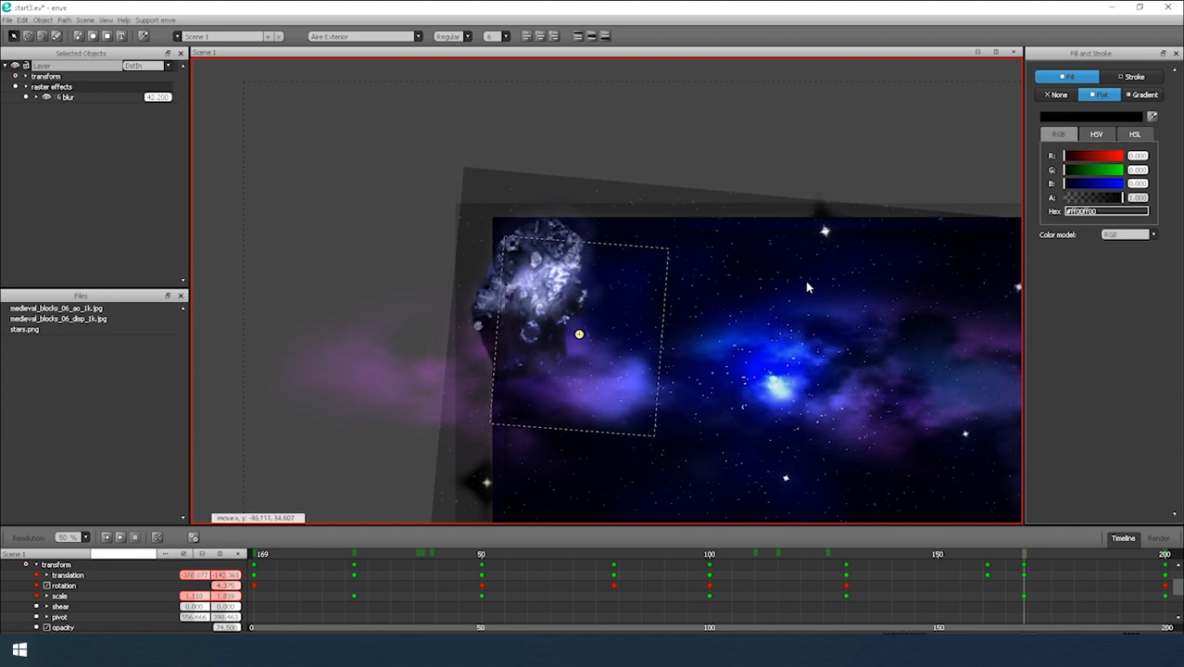
left_click(806, 281)
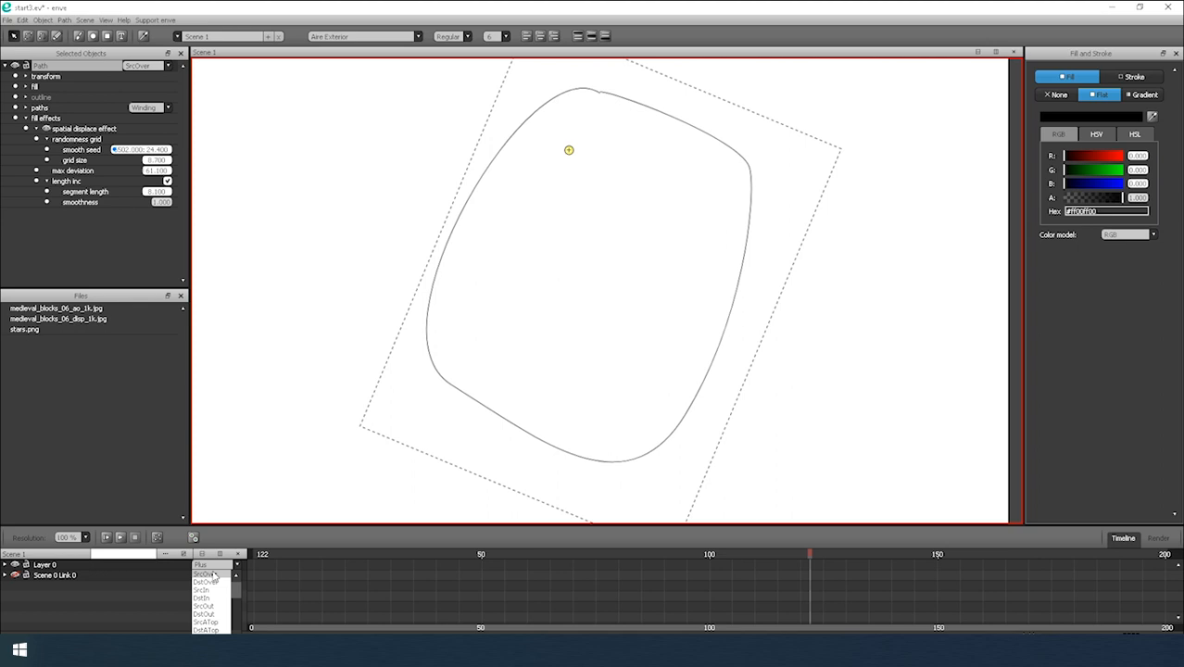
Set Layer 0's blend mode to SrcOver, and the Path's Spatial Displace max deviation to 100.2.
left_click(212, 574)
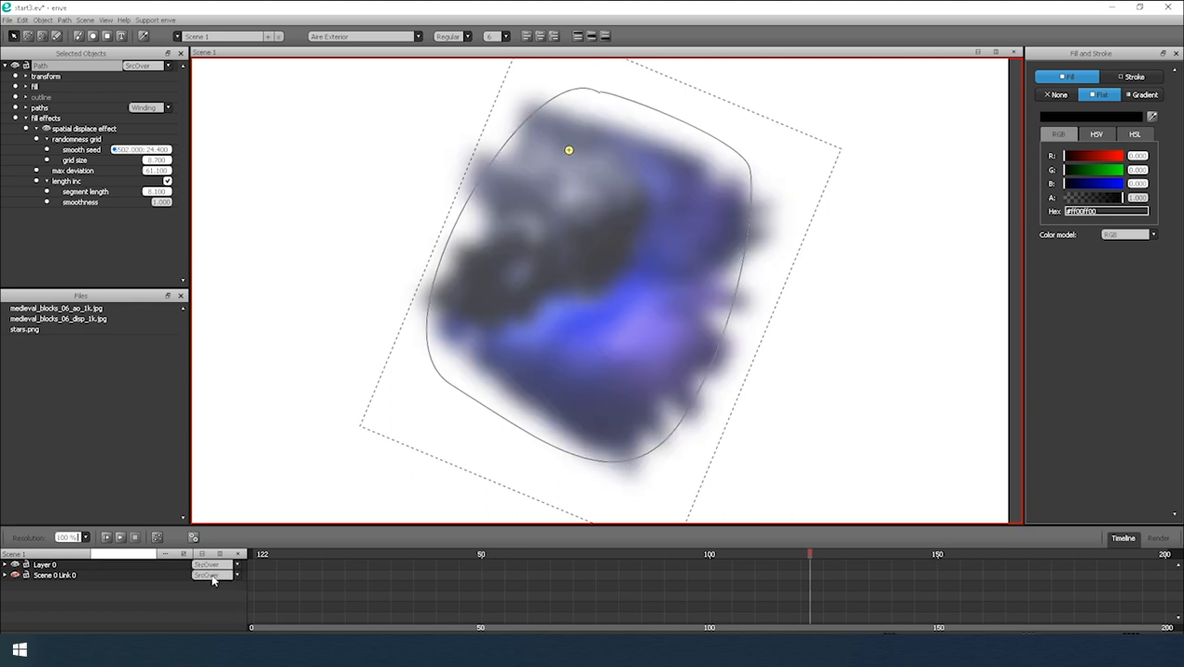
mouse_move(150, 172)
left_mouse_down()
mouse_move(213, 172)
mouse_move(151, 170)
left_mouse_up()
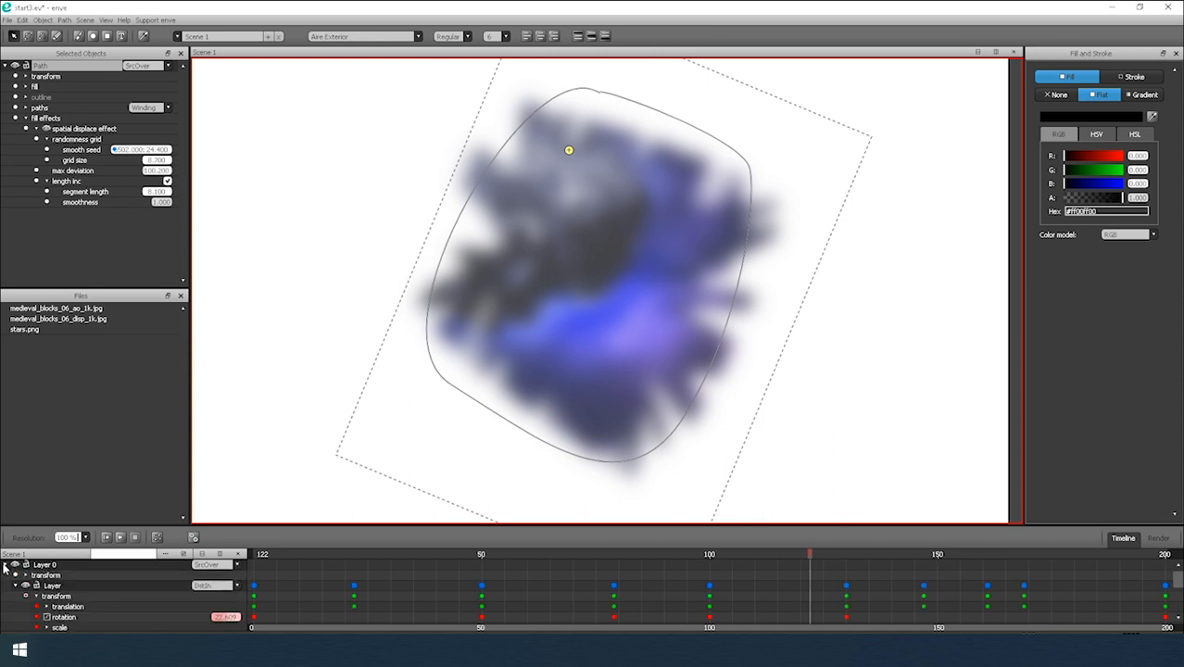
Reshape Path 0 by moving its four corner nodes around the displaced mask's edges.
scroll(37, 583, "down", 5)
left_click(65, 585)
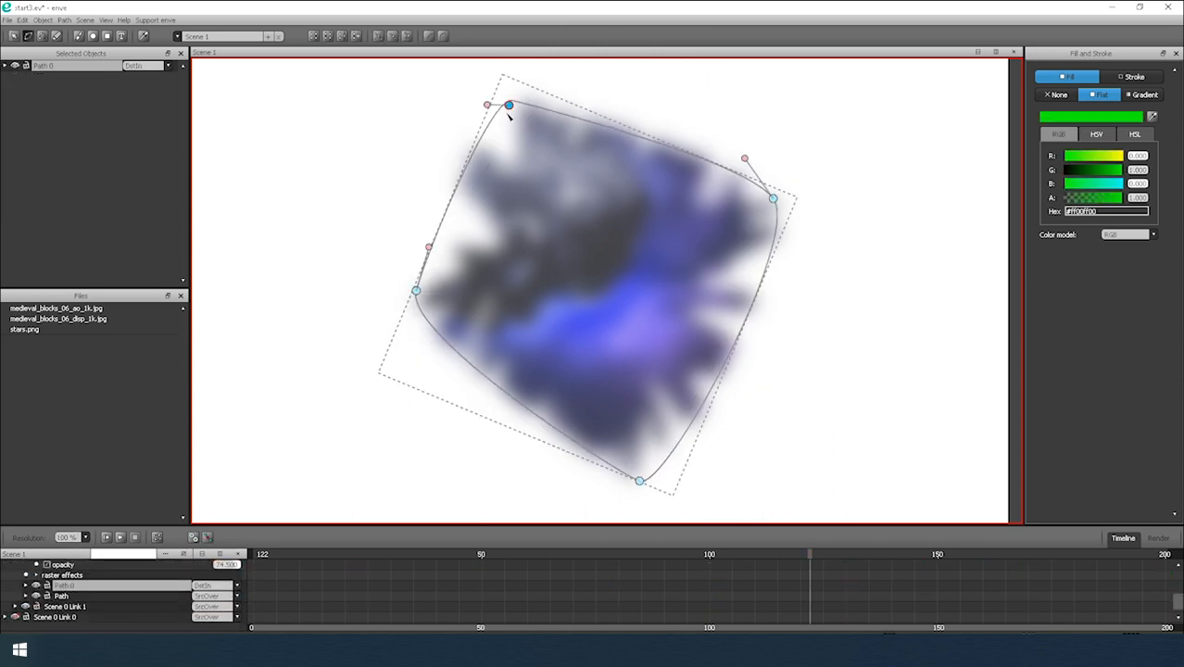
left_click_drag(508, 112, 500, 128)
left_click_drag(775, 216, 771, 239)
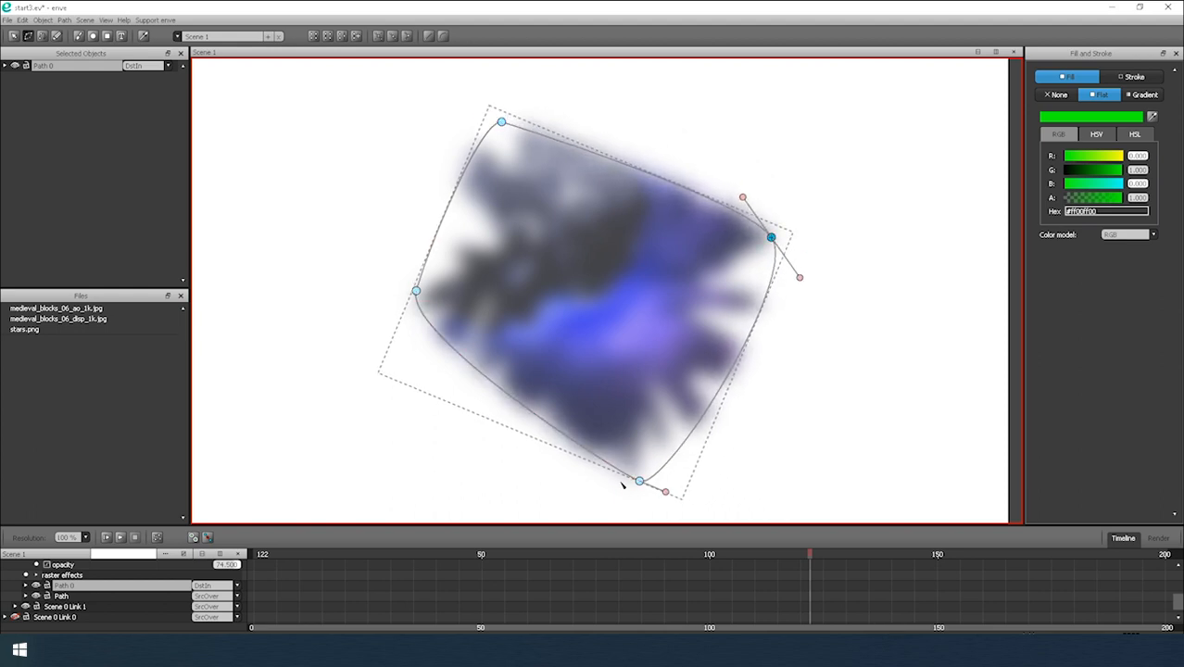
left_click_drag(639, 481, 665, 472)
left_click_drag(418, 292, 406, 291)
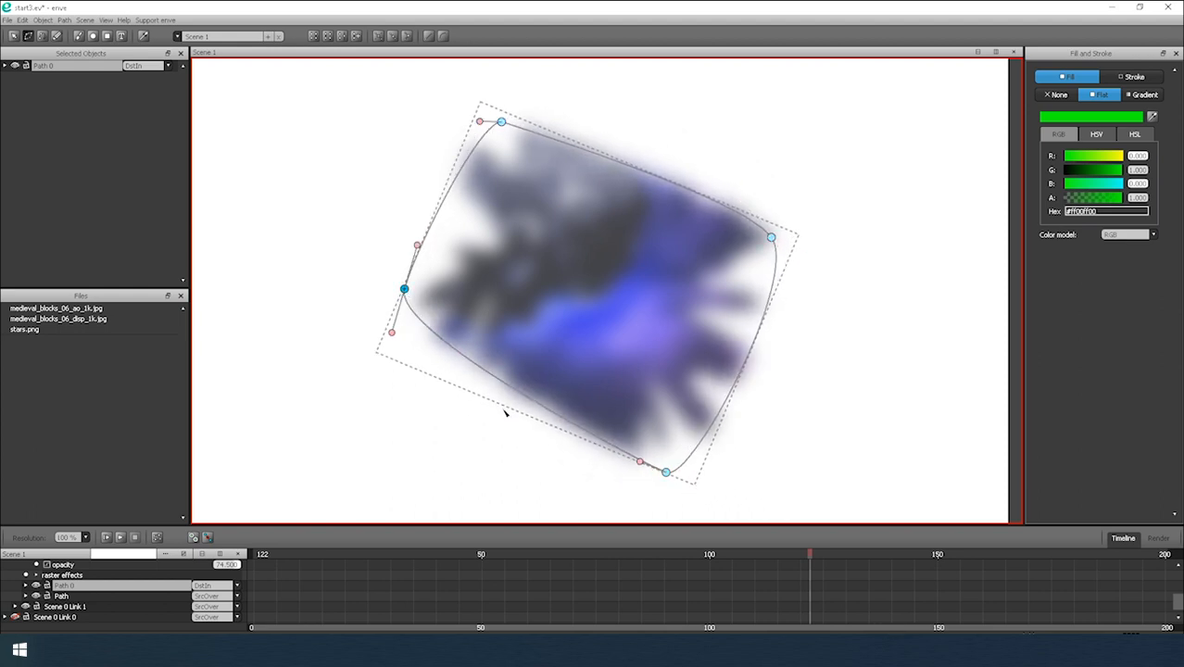
Shift Path 0's lowest corner node slightly, and set the Path's Spatial Displace grid size to 2.3 and segment length to 7.8.
mouse_move(668, 475)
left_mouse_down()
mouse_move(683, 469)
mouse_move(654, 480)
left_mouse_up()
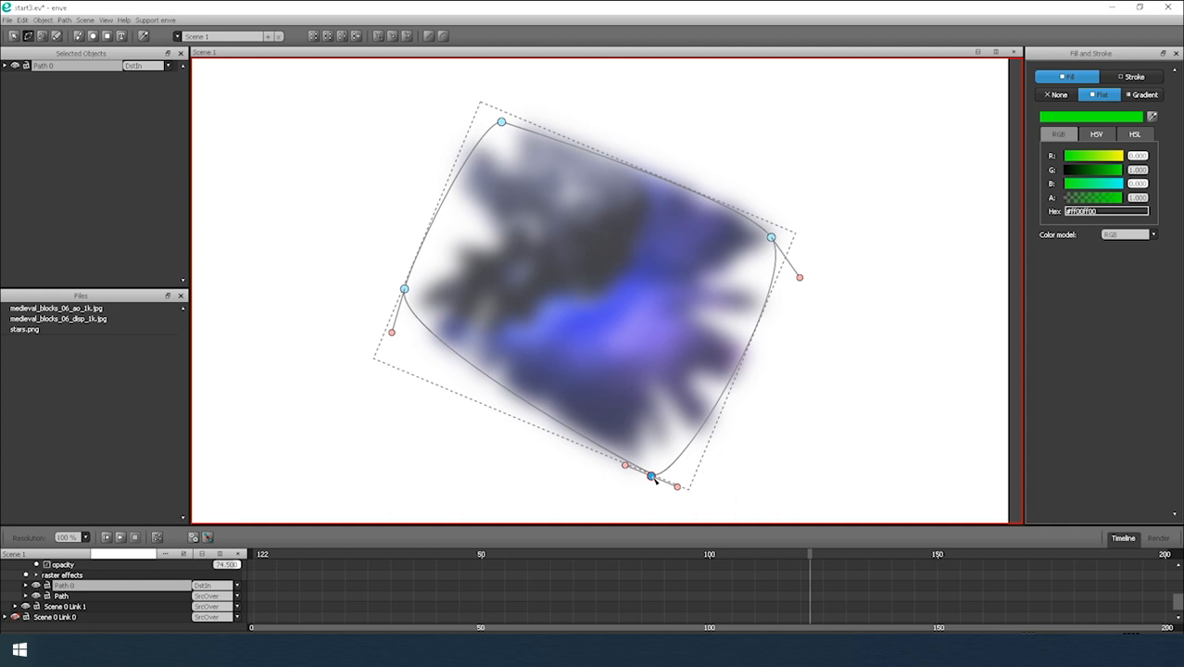
left_click(880, 363)
left_click(74, 595)
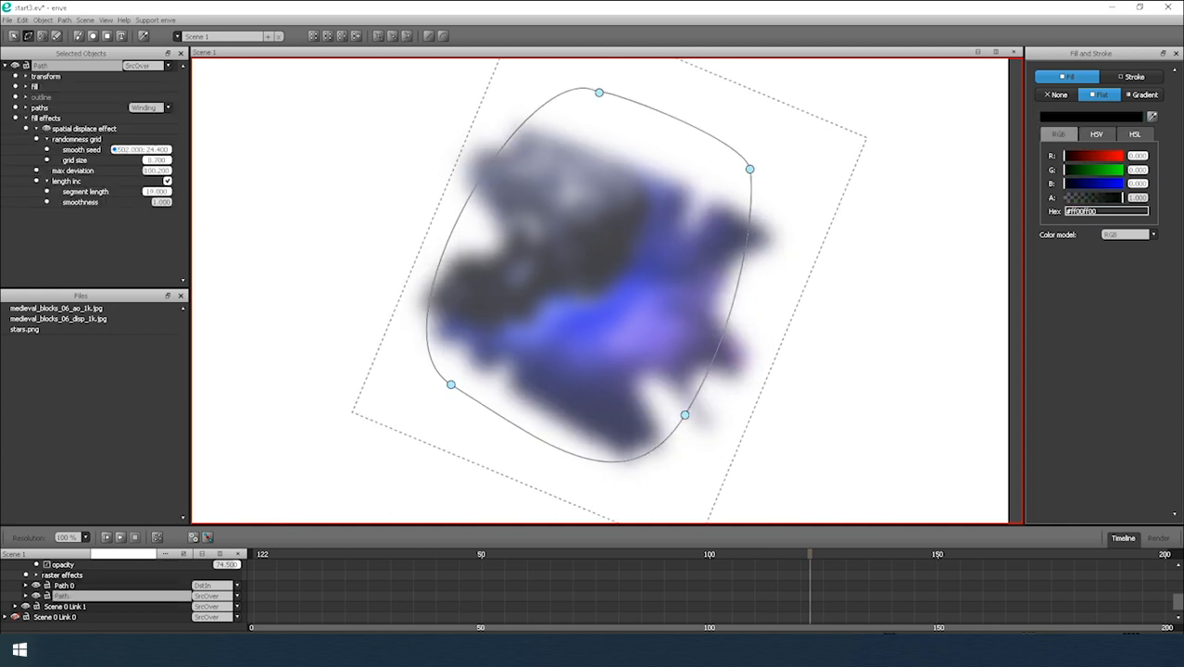
left_click_drag(157, 192, 175, 163)
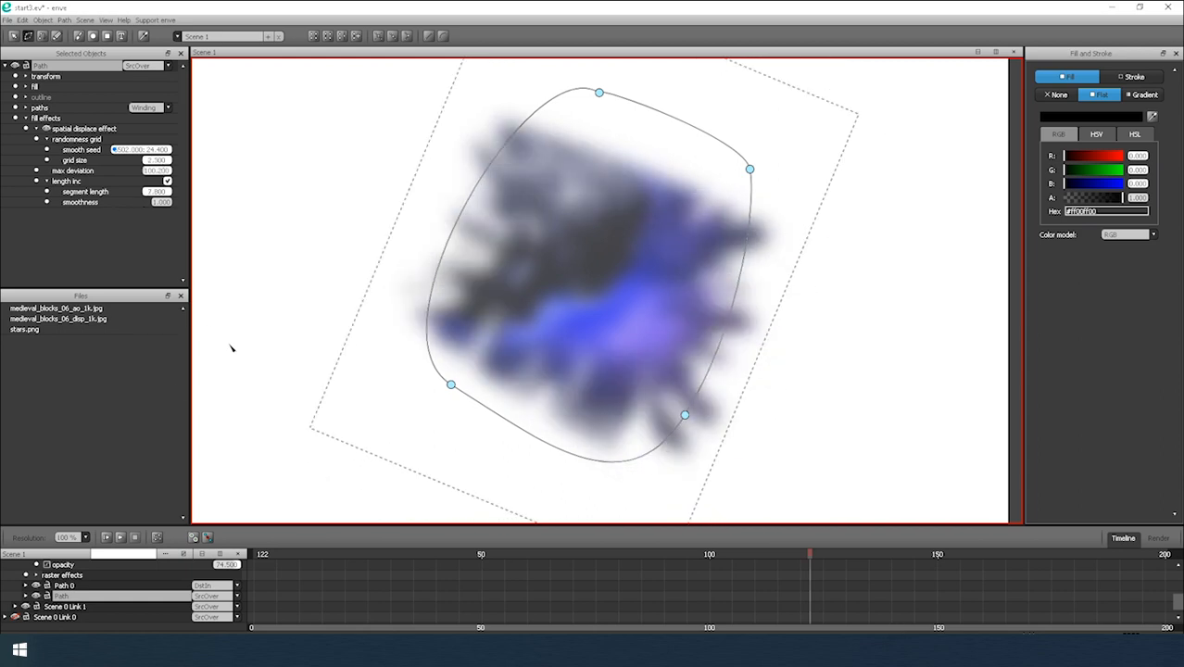
scroll(186, 593, "up", 5)
Switch to the Shotcut project, compare the filters on the render.mp4 clips of tracks V2 and V1, and preview the frame at 00:00:04:22.
left_click(208, 566)
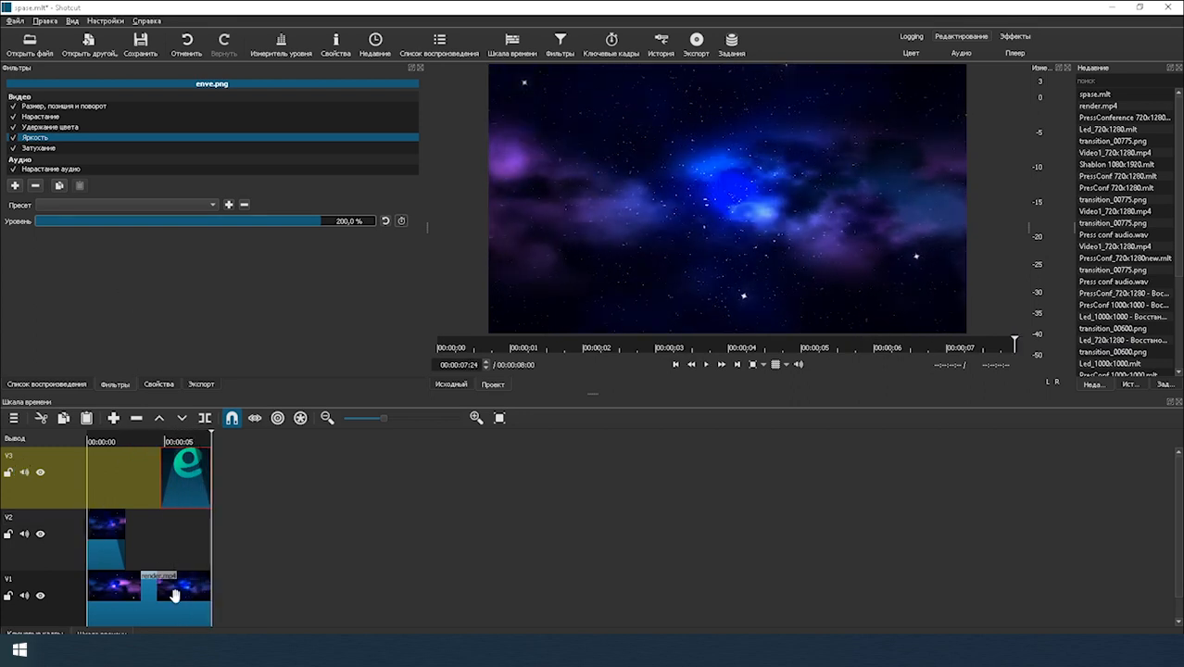
left_click(107, 537)
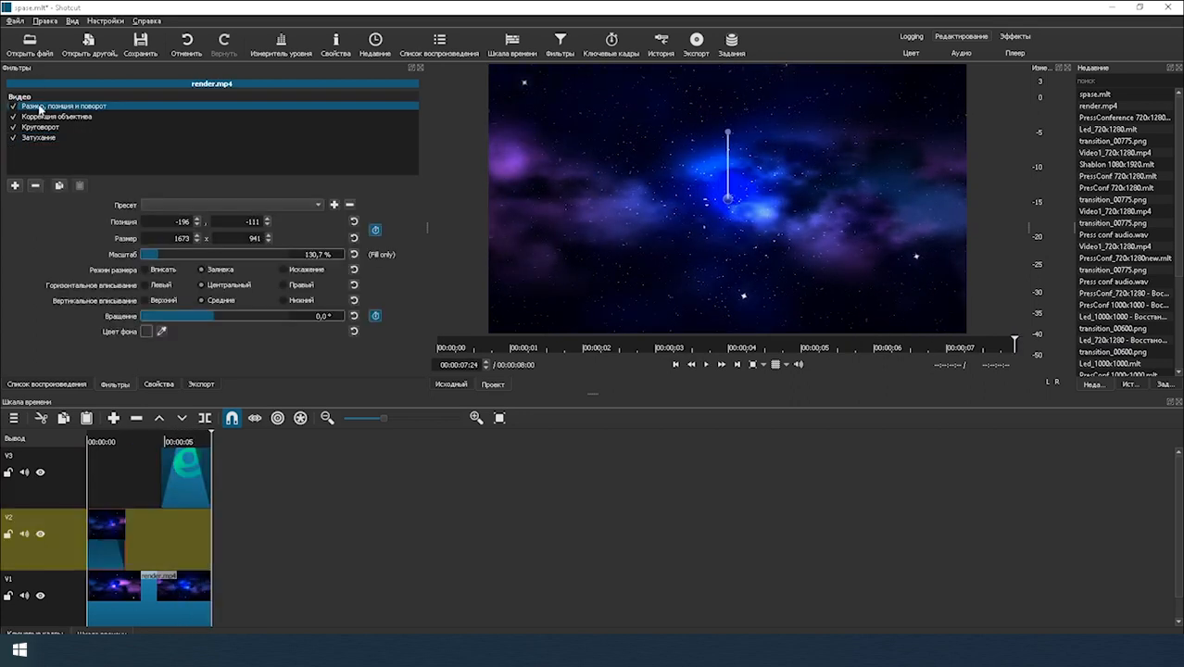
left_click(116, 579)
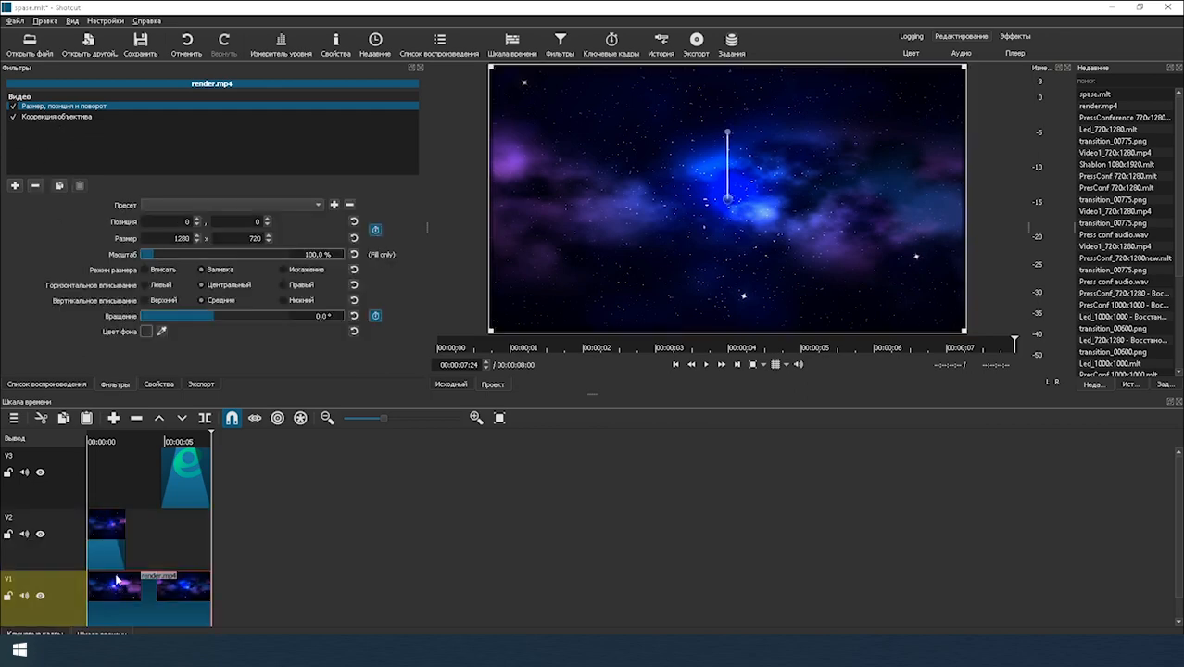
left_click(107, 524)
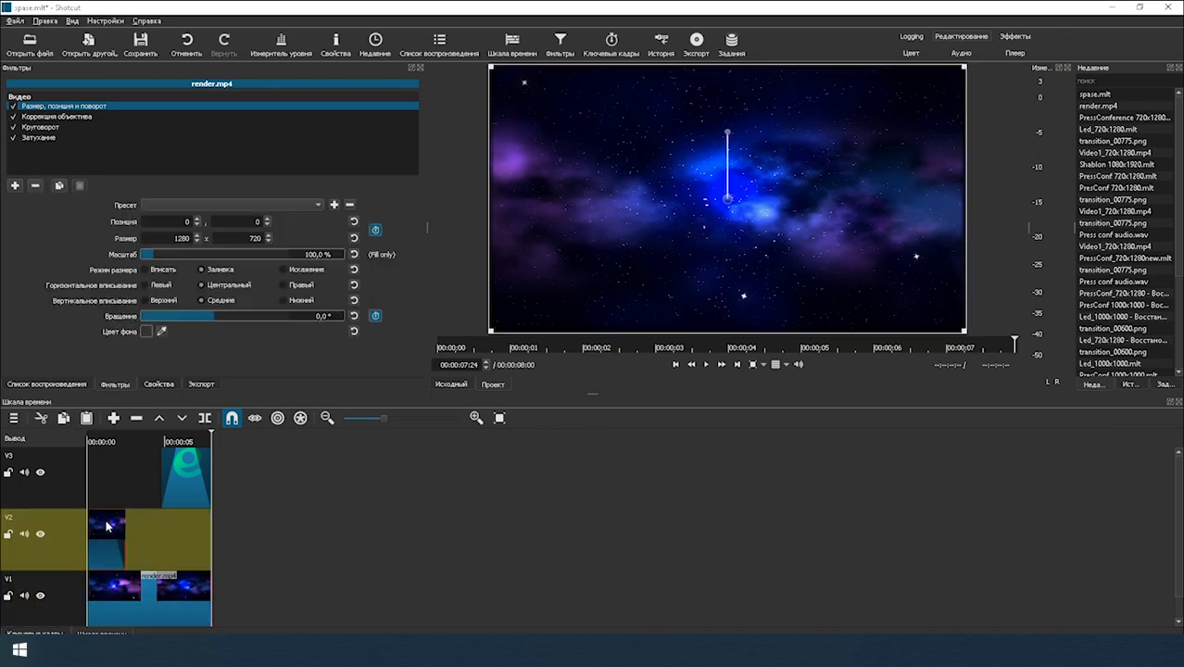
left_click_drag(184, 437, 163, 460)
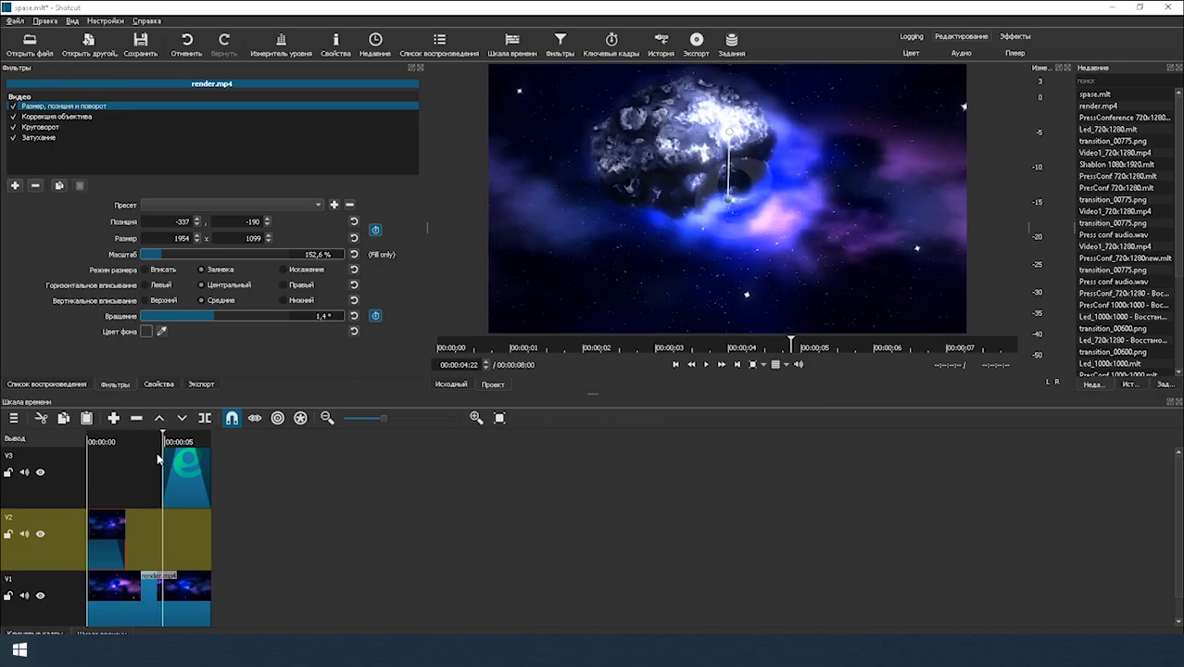